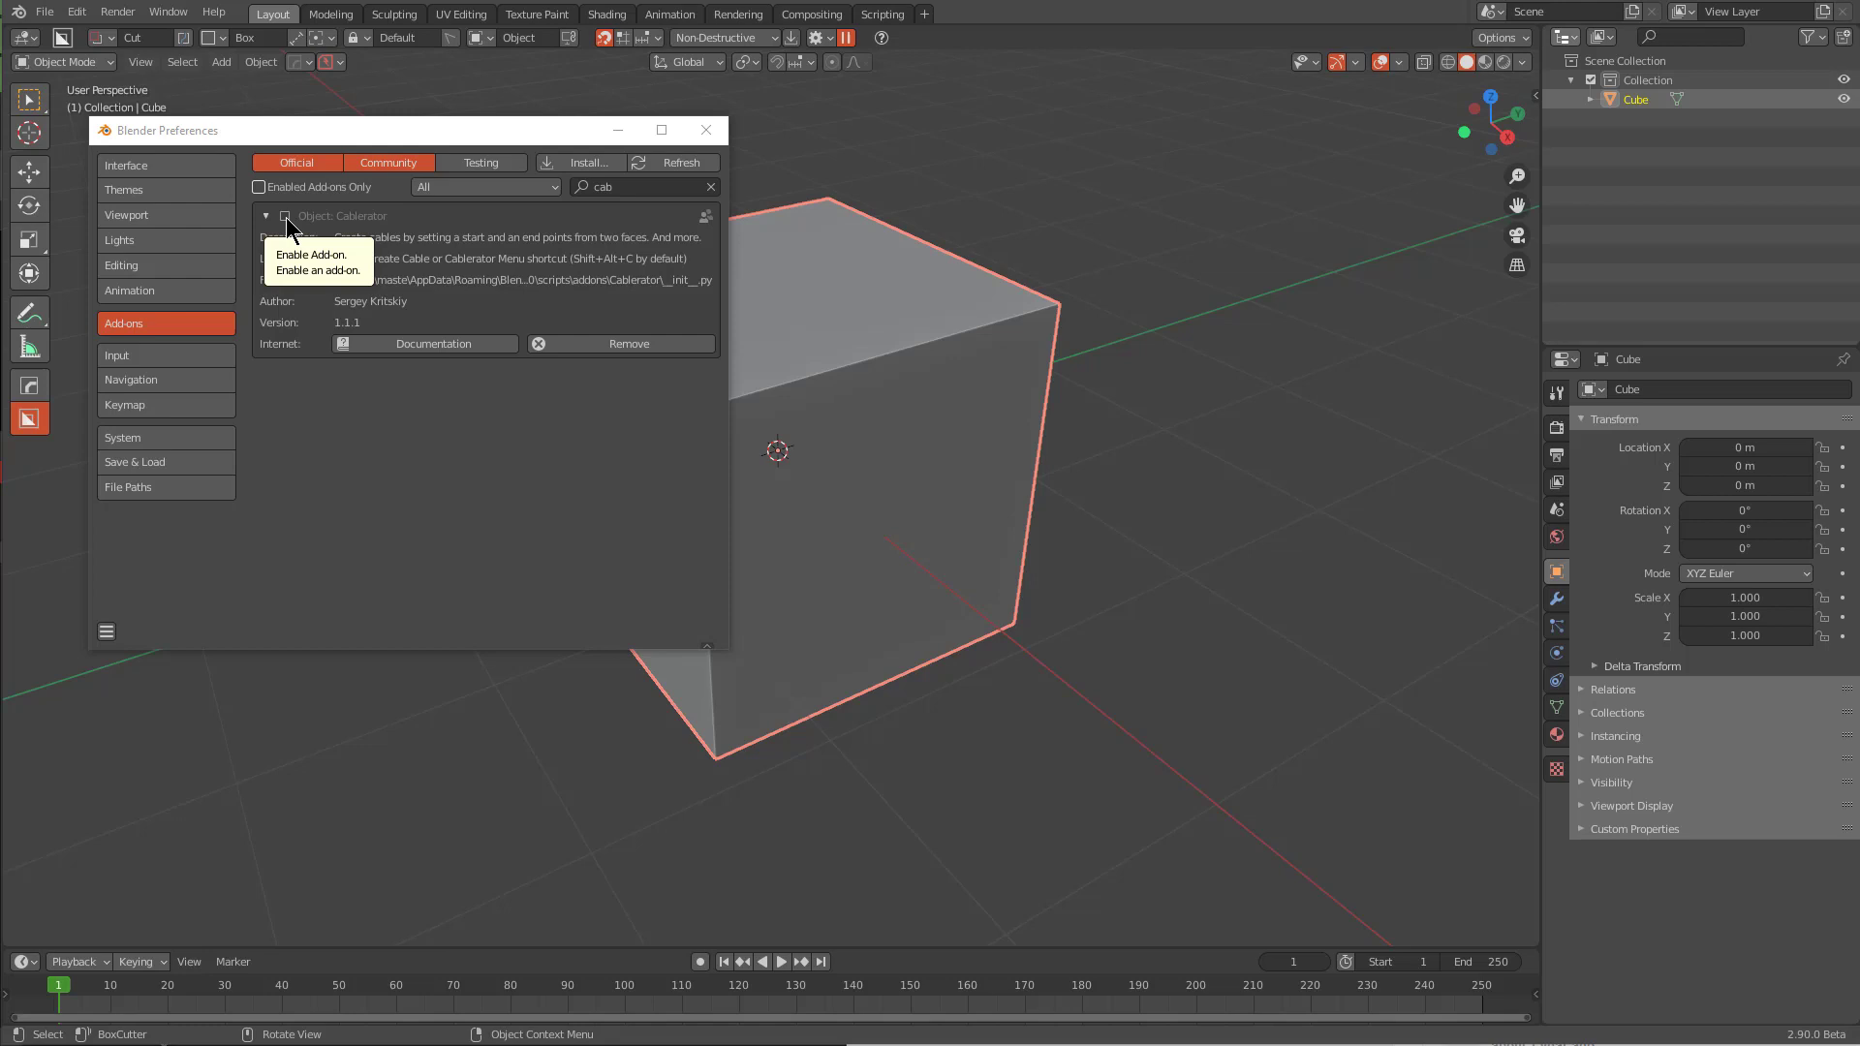
Tick the Object: Cablerator add-on in Preferences to enable it
left_click(285, 217)
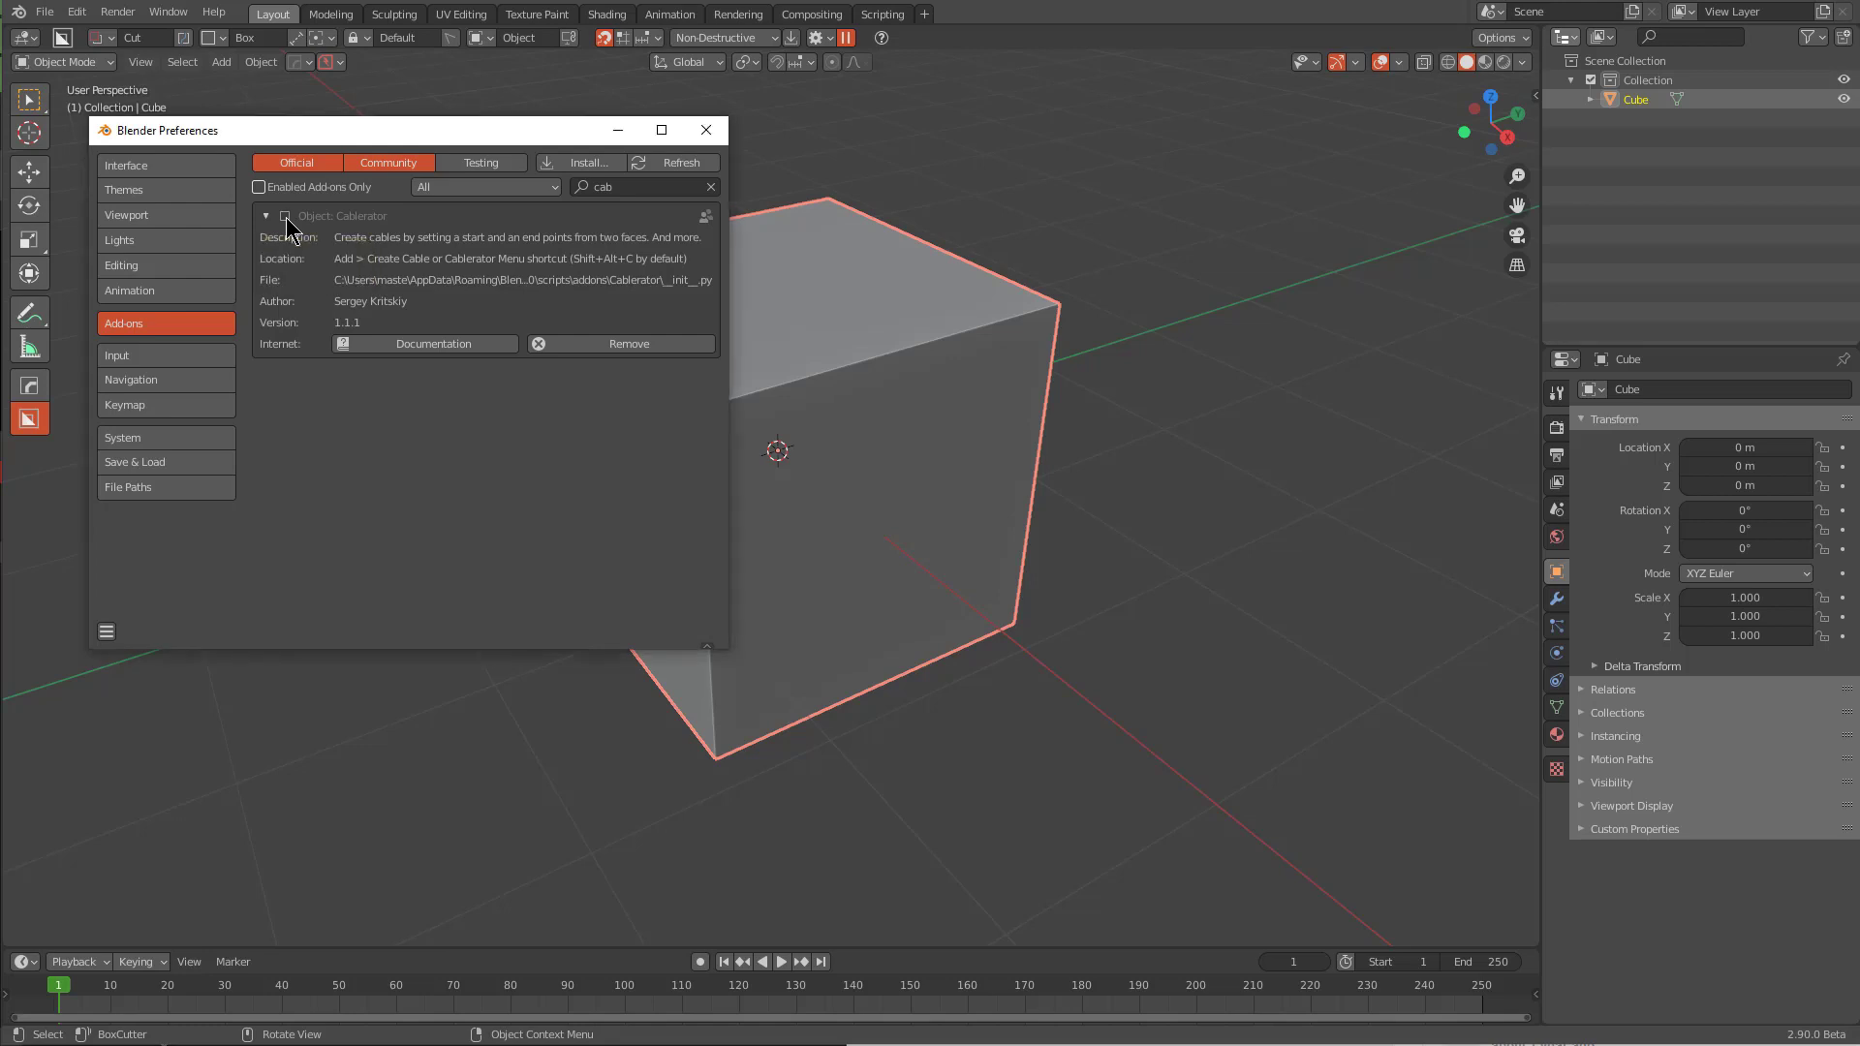
scroll(460, 446, "down", 3)
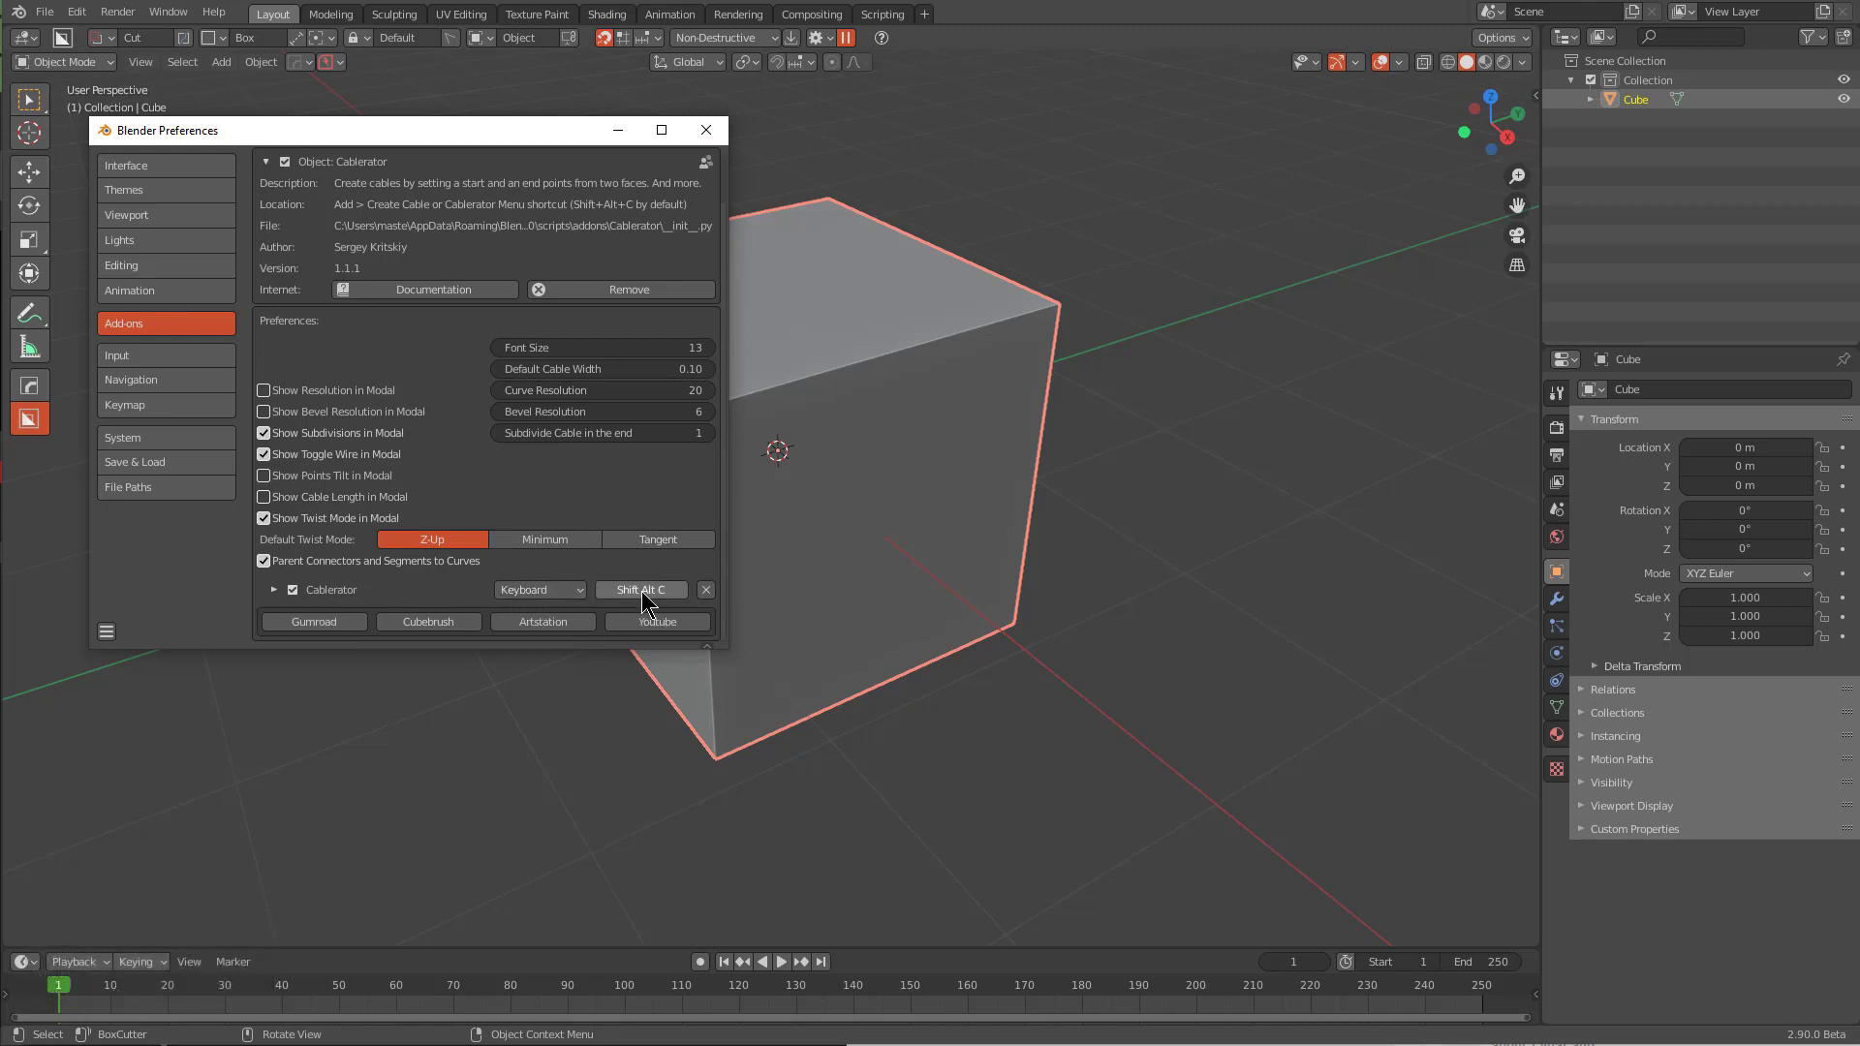
Lay the first cable across the cube top, thickened and stretched into a taller, tighter arch
left_click(705, 129)
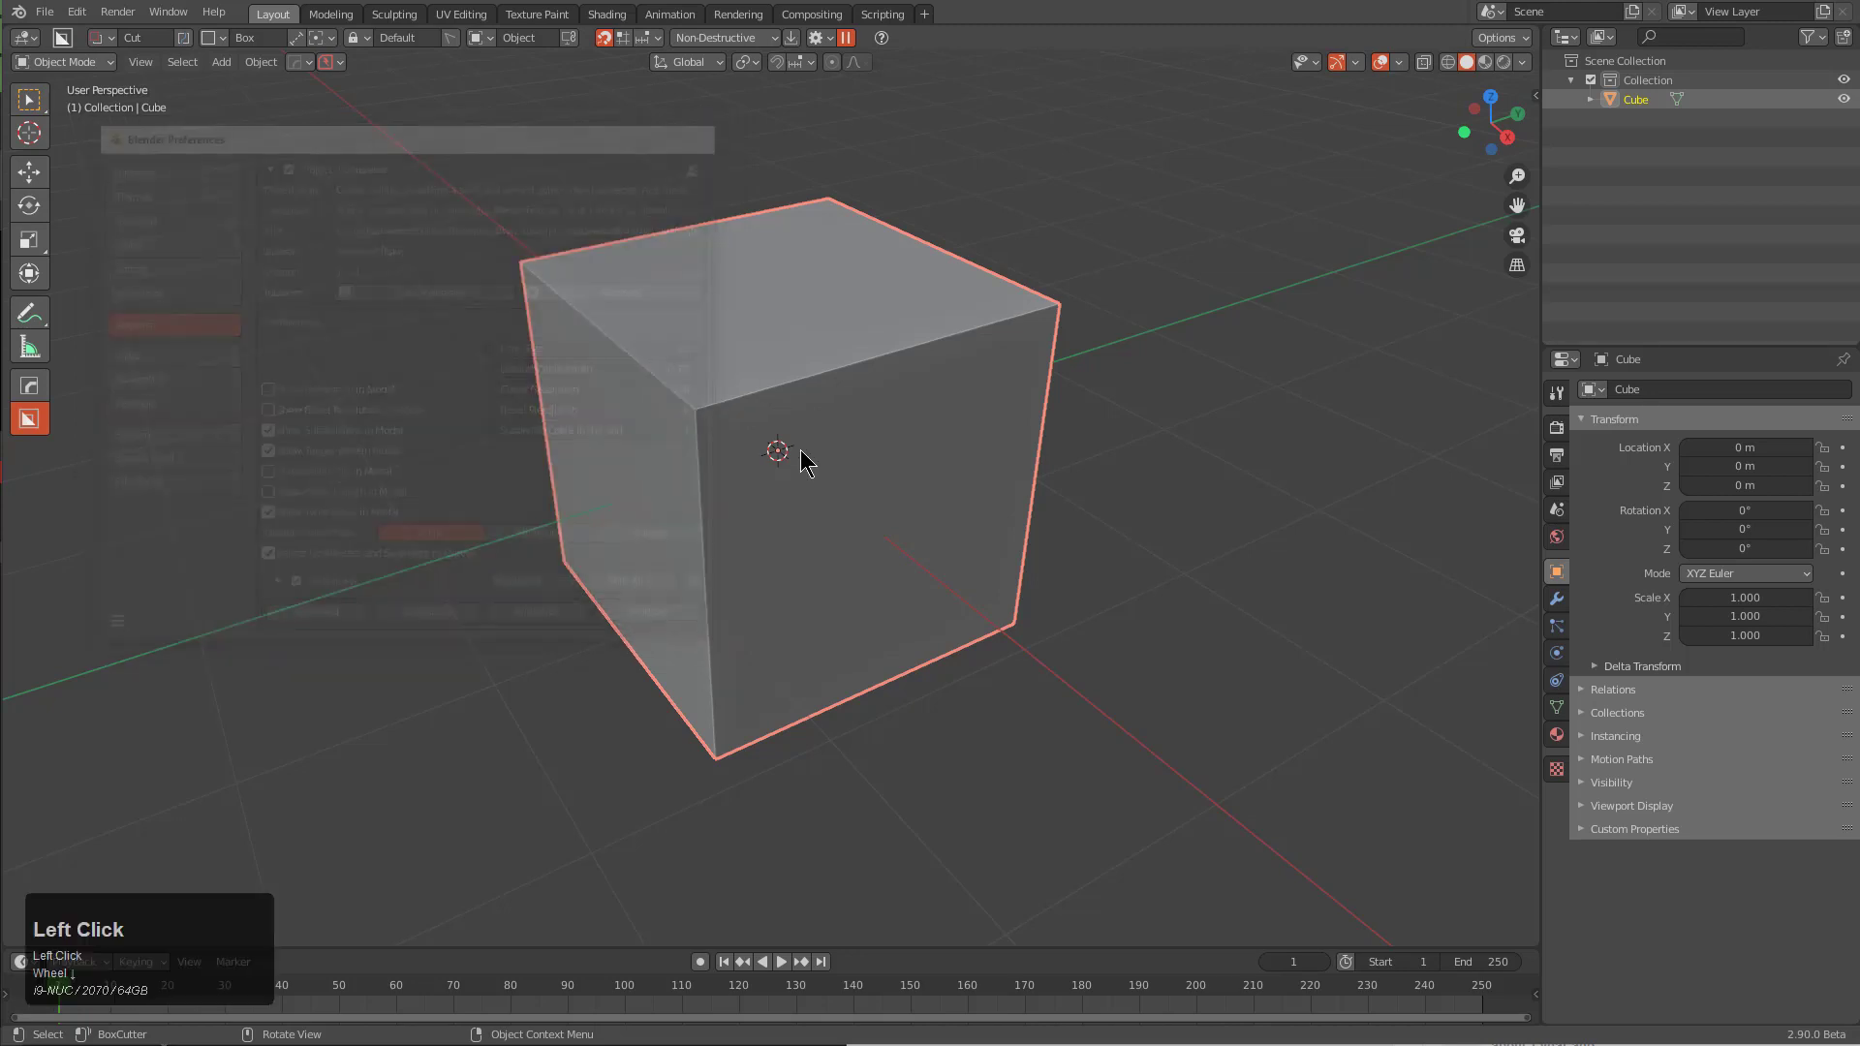
middle_click_drag(804, 492, 847, 531)
key("ctrl+shift+c")
left_click(810, 484)
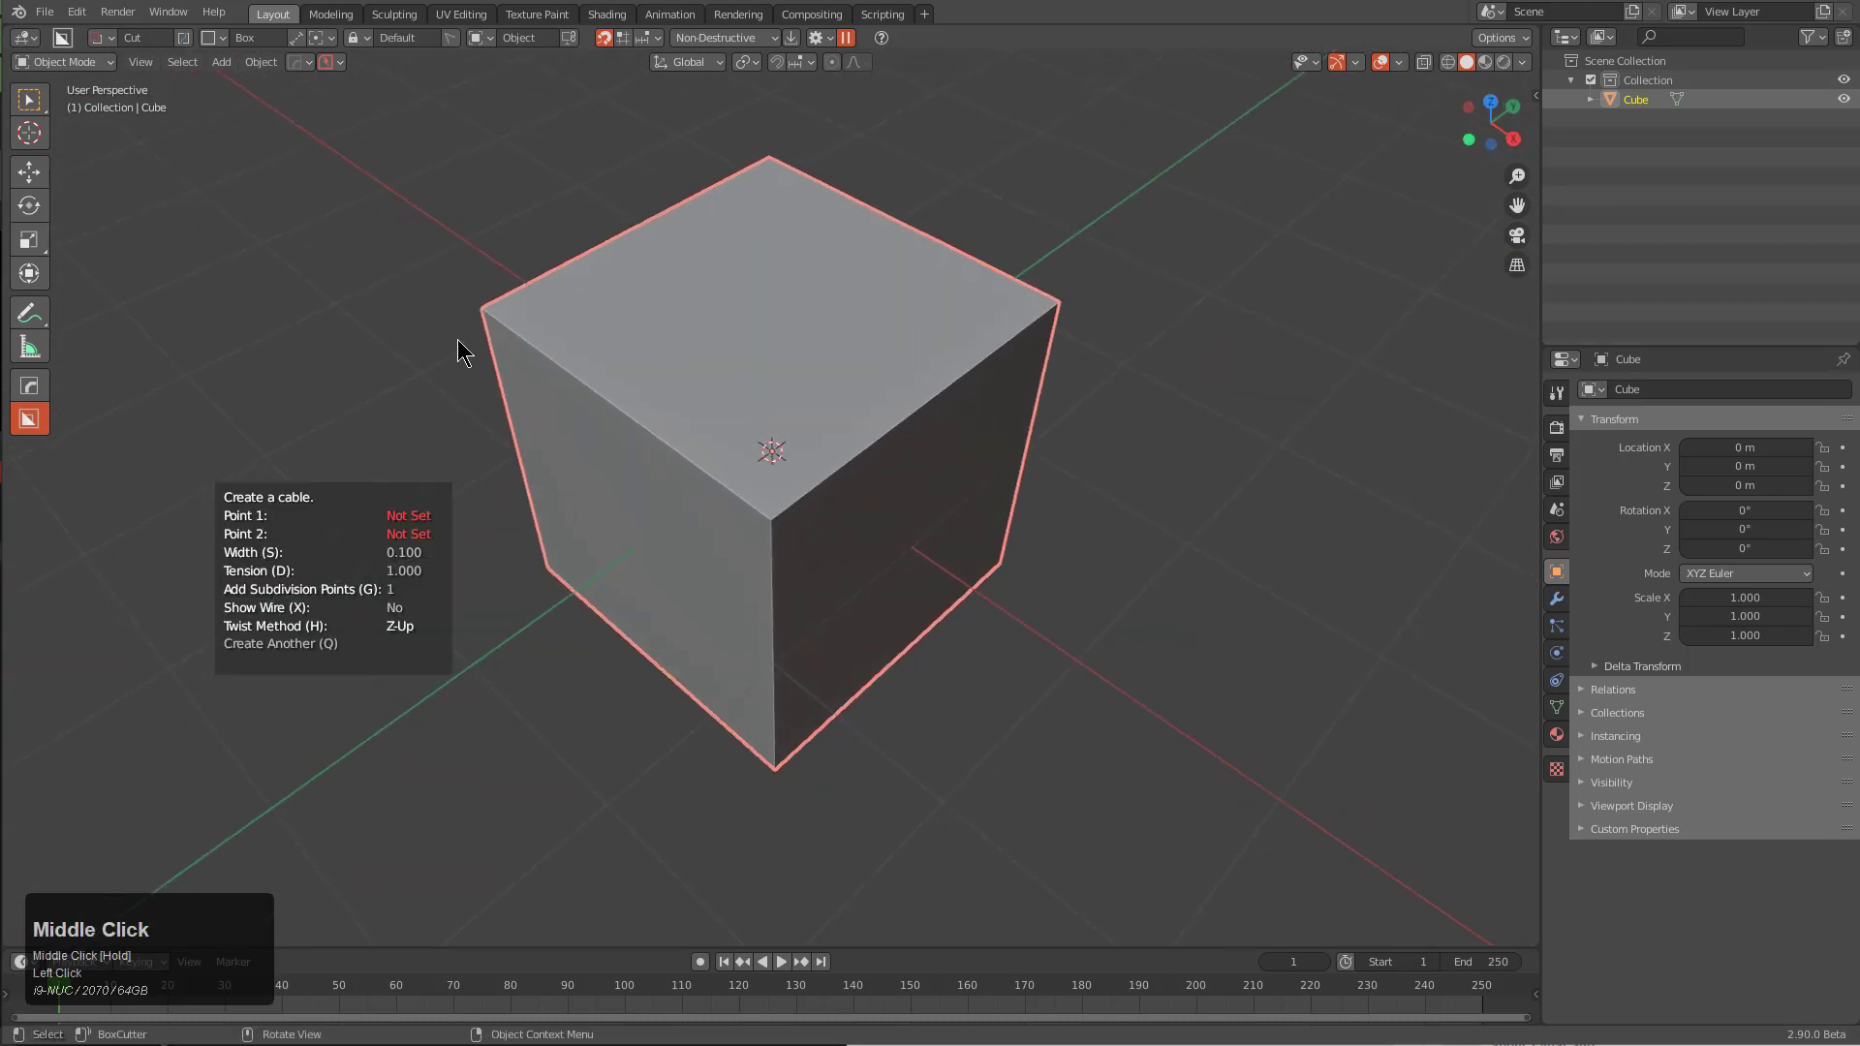
left_click(560, 308)
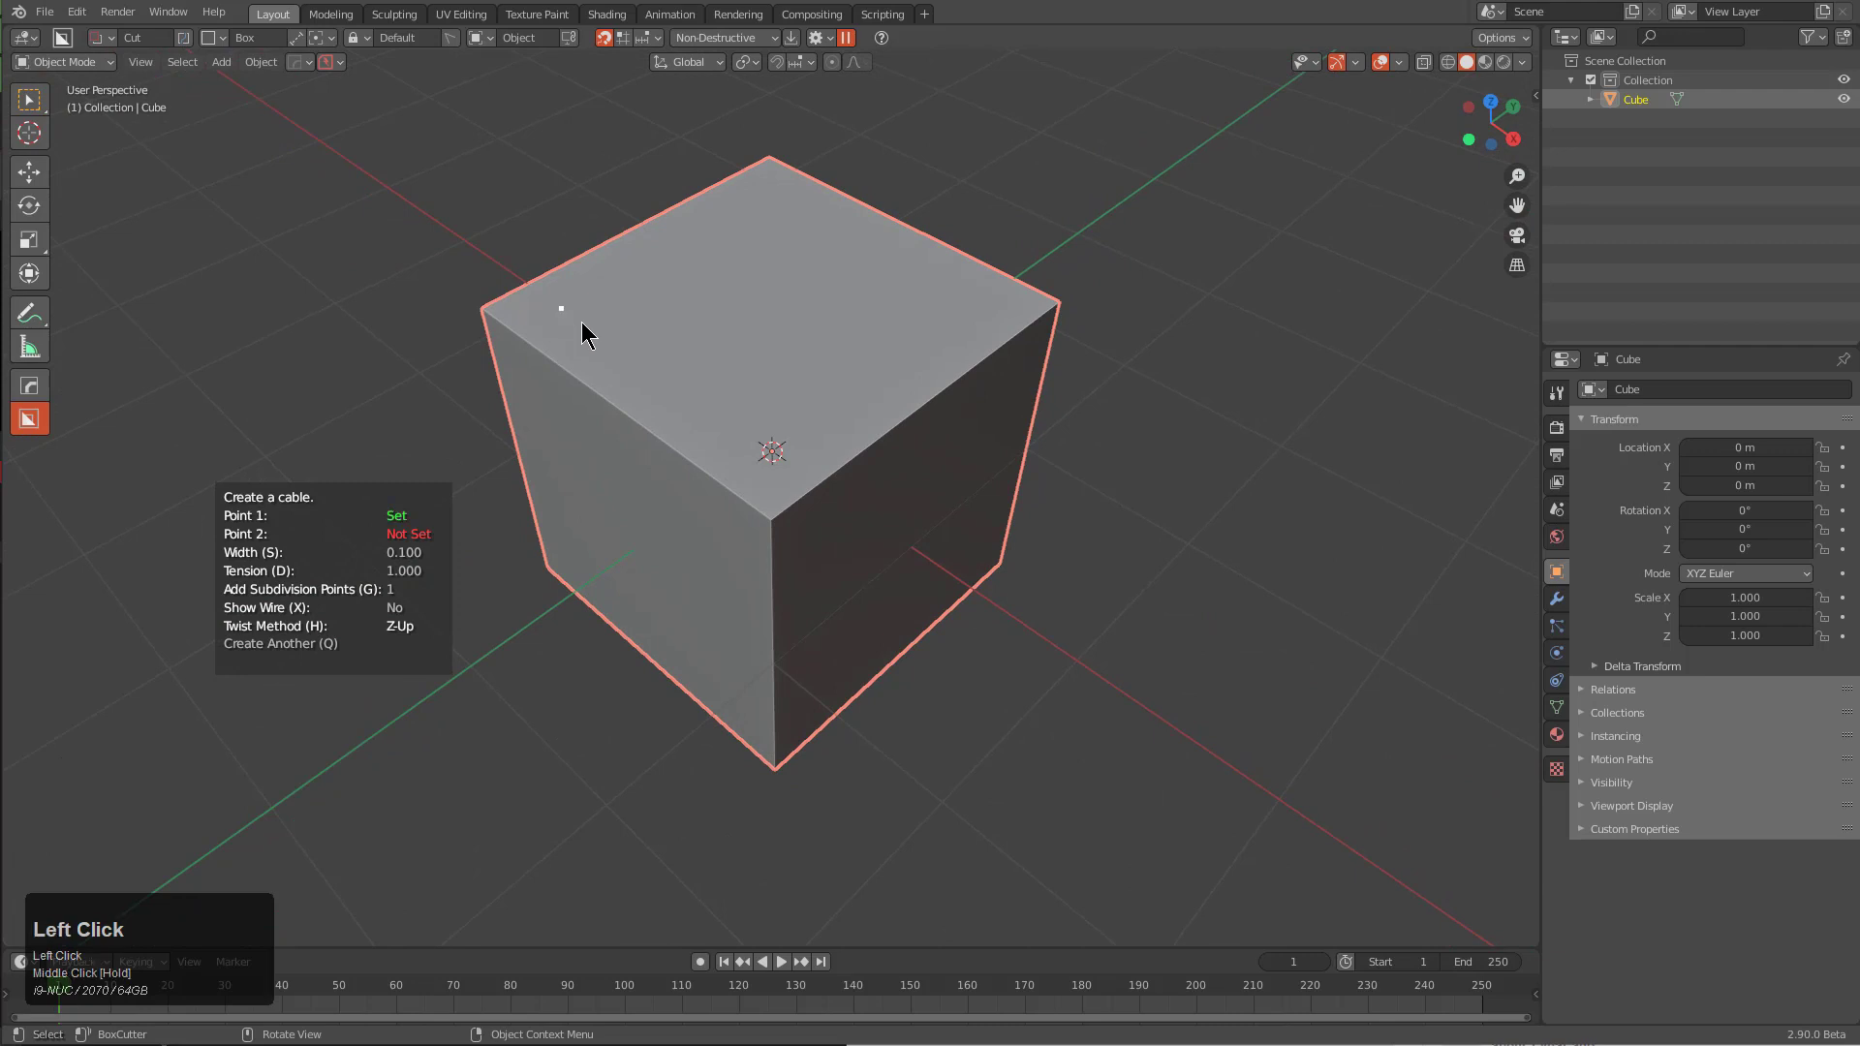
left_click(768, 459)
middle_click_drag(767, 457, 841, 354)
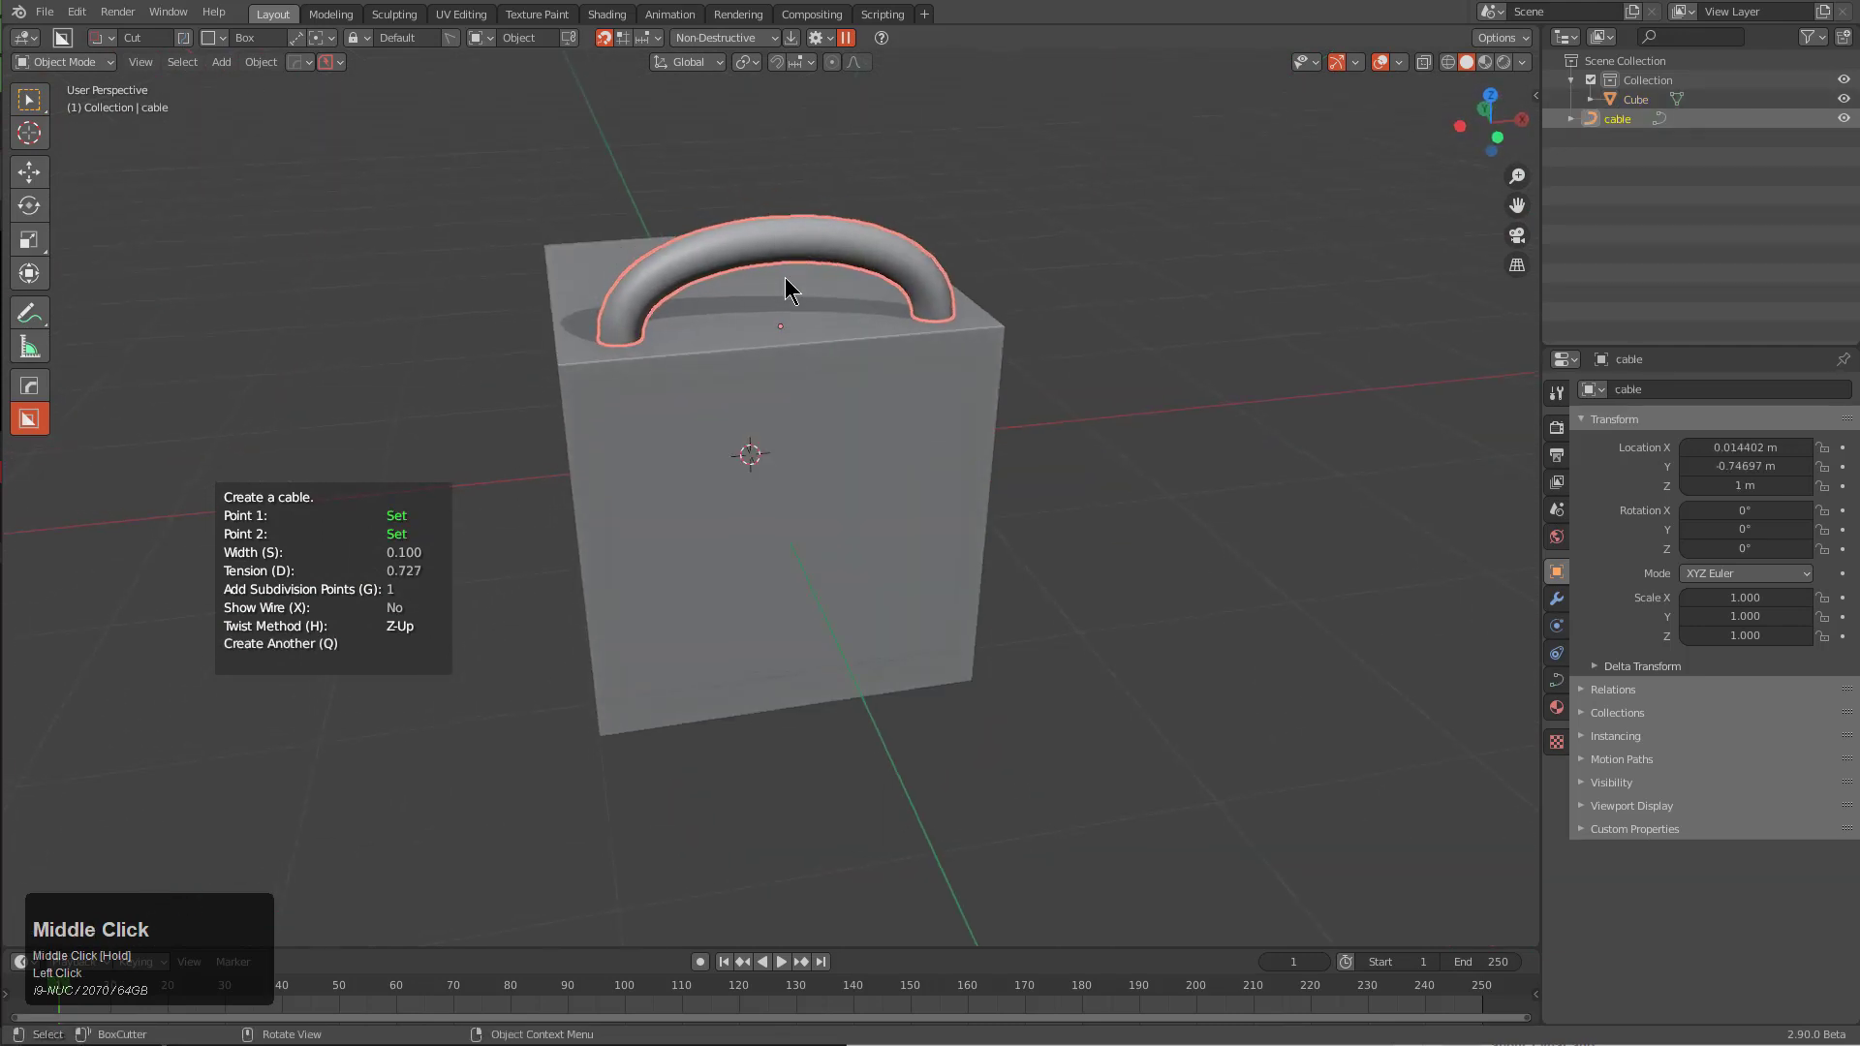
middle_click_drag(784, 277, 785, 387)
scroll(784, 387, "down", 2)
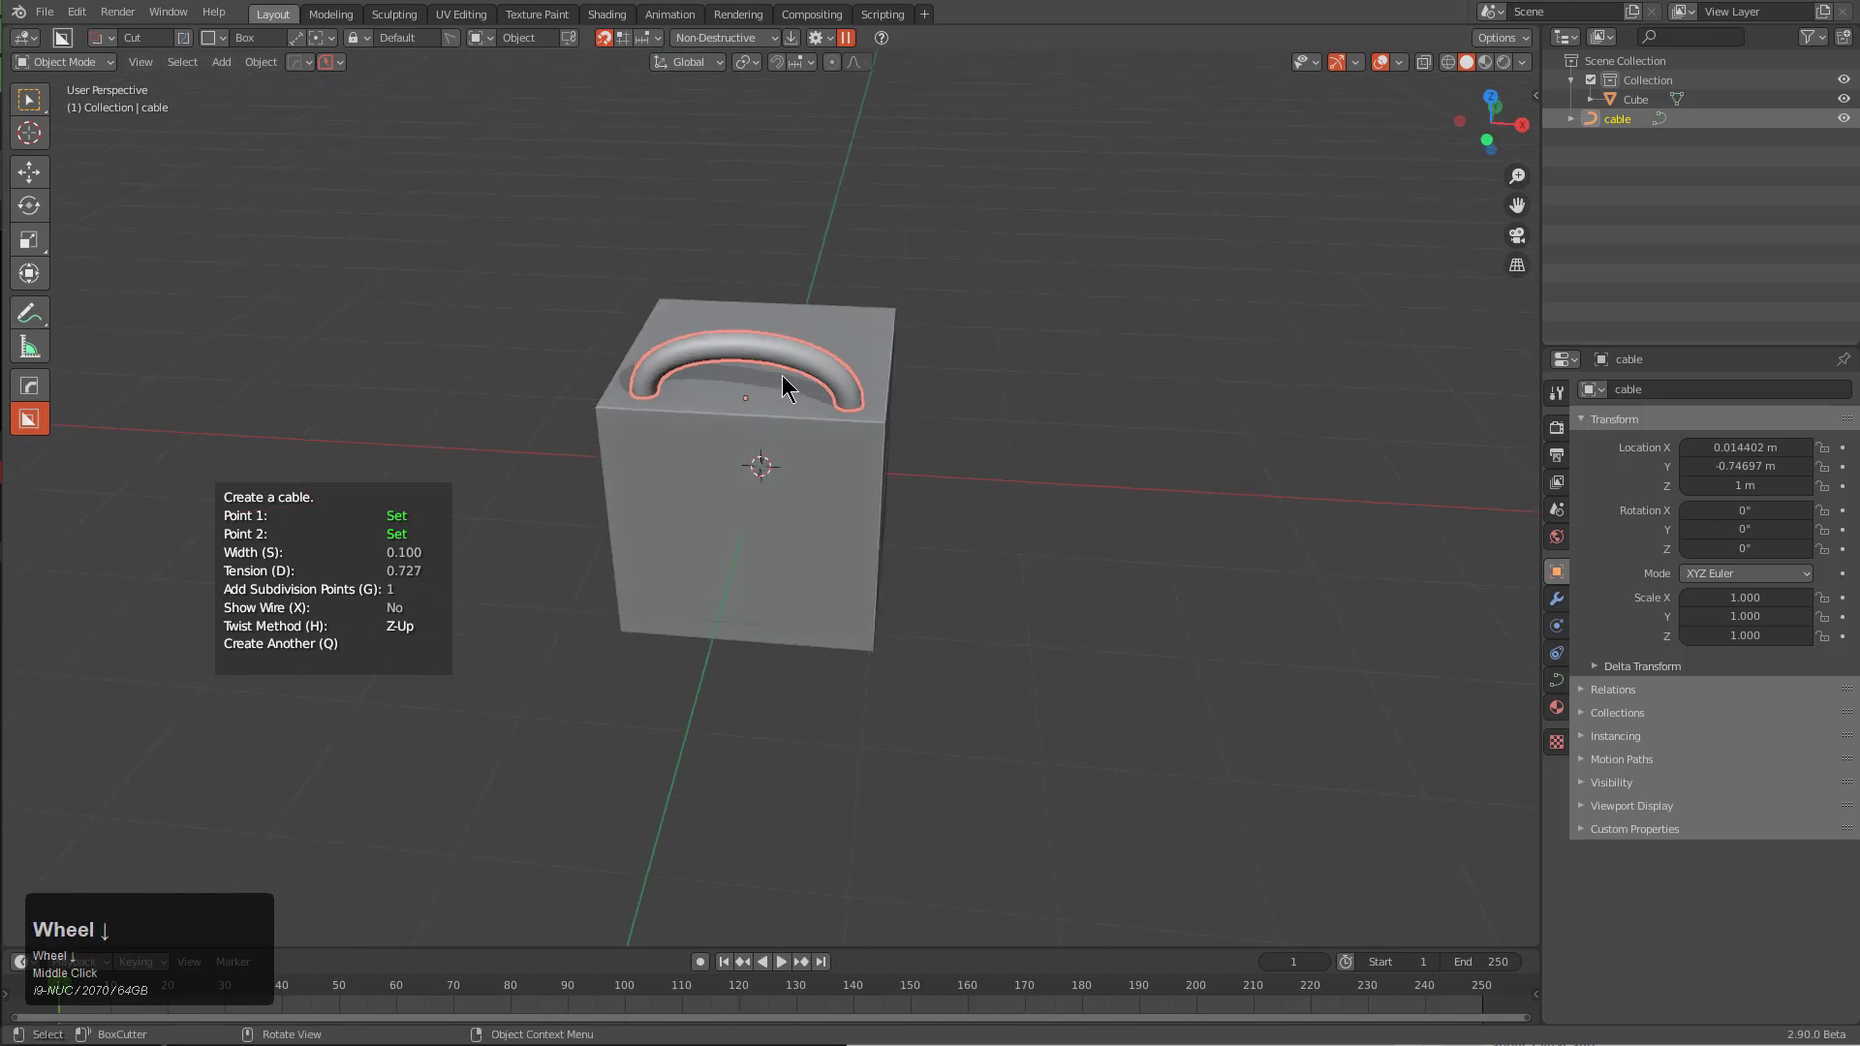
key("s")
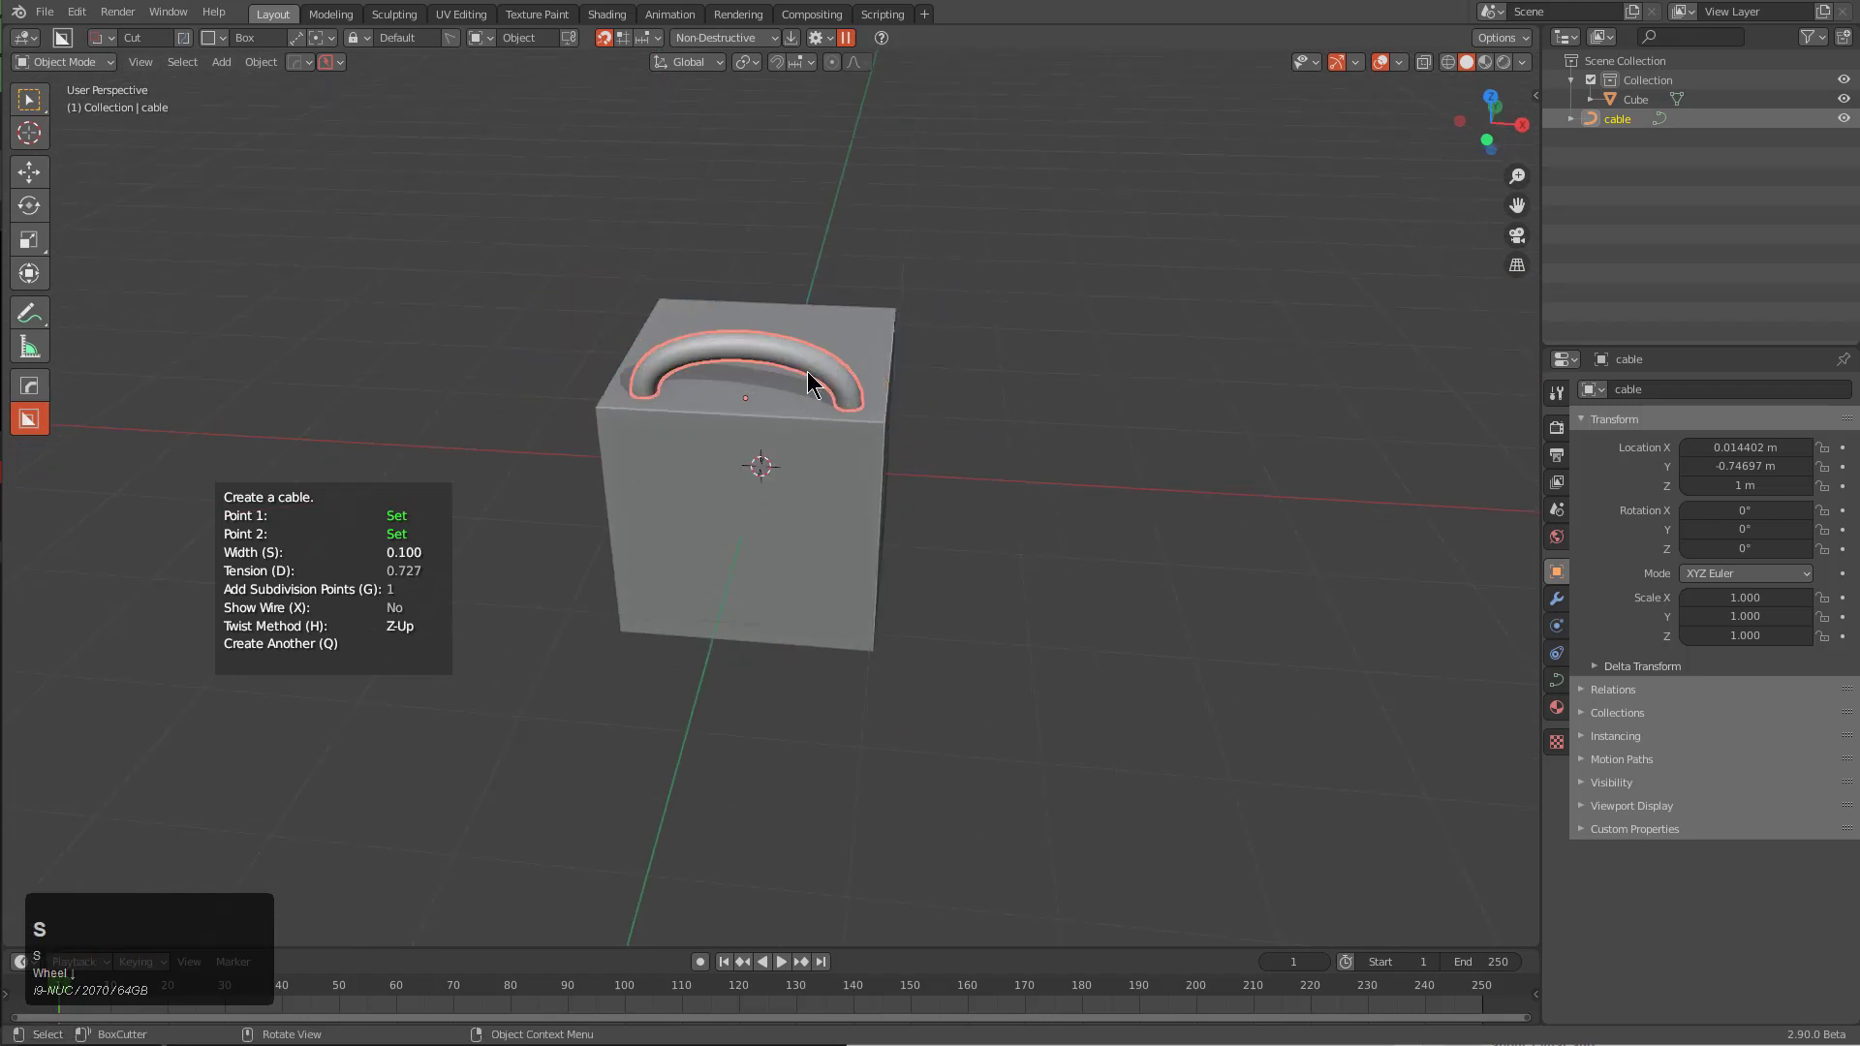
key("d")
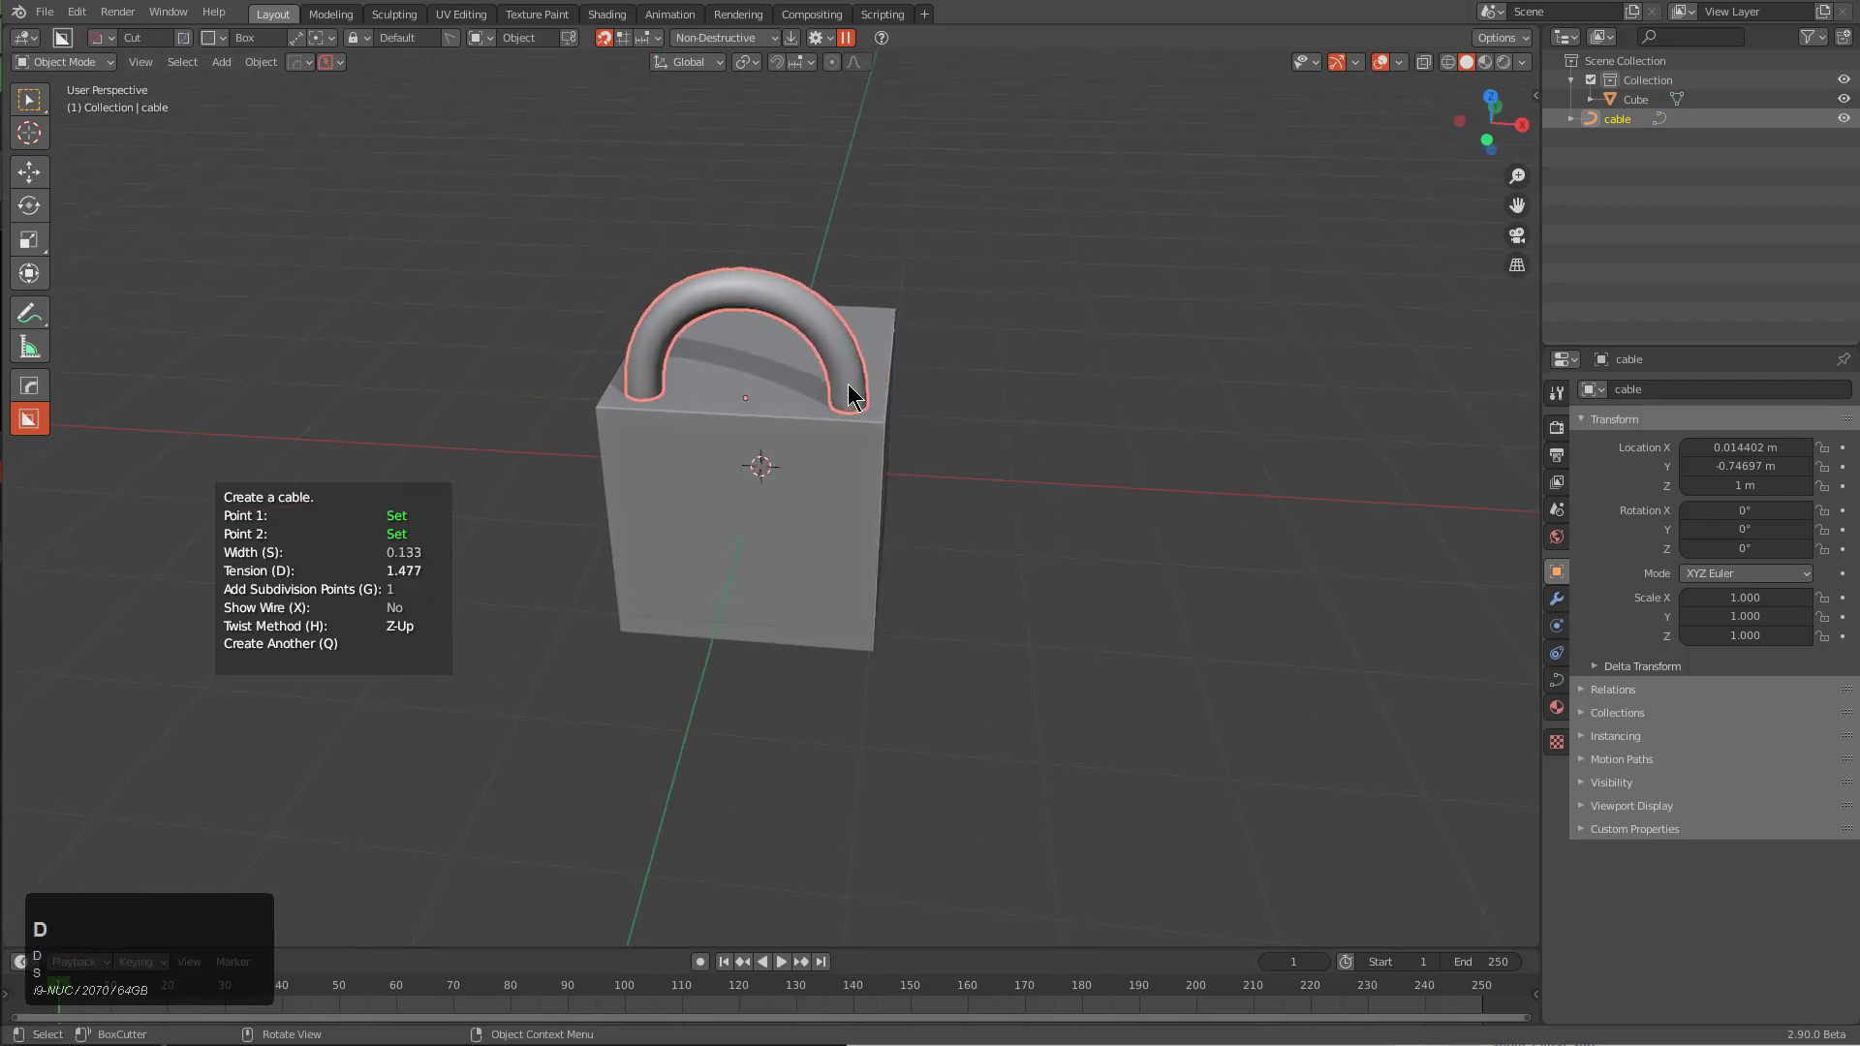
left_click(850, 385)
Place the two end points of a second cable, cable.001, on the cube top
middle_click_drag(851, 386, 717, 334)
left_click(694, 481)
left_click(775, 405)
Confirm cable.001 and add cable.002 looping across the cube top
left_click(823, 387)
scroll(723, 322, "down", 2)
key("q")
left_click(744, 343)
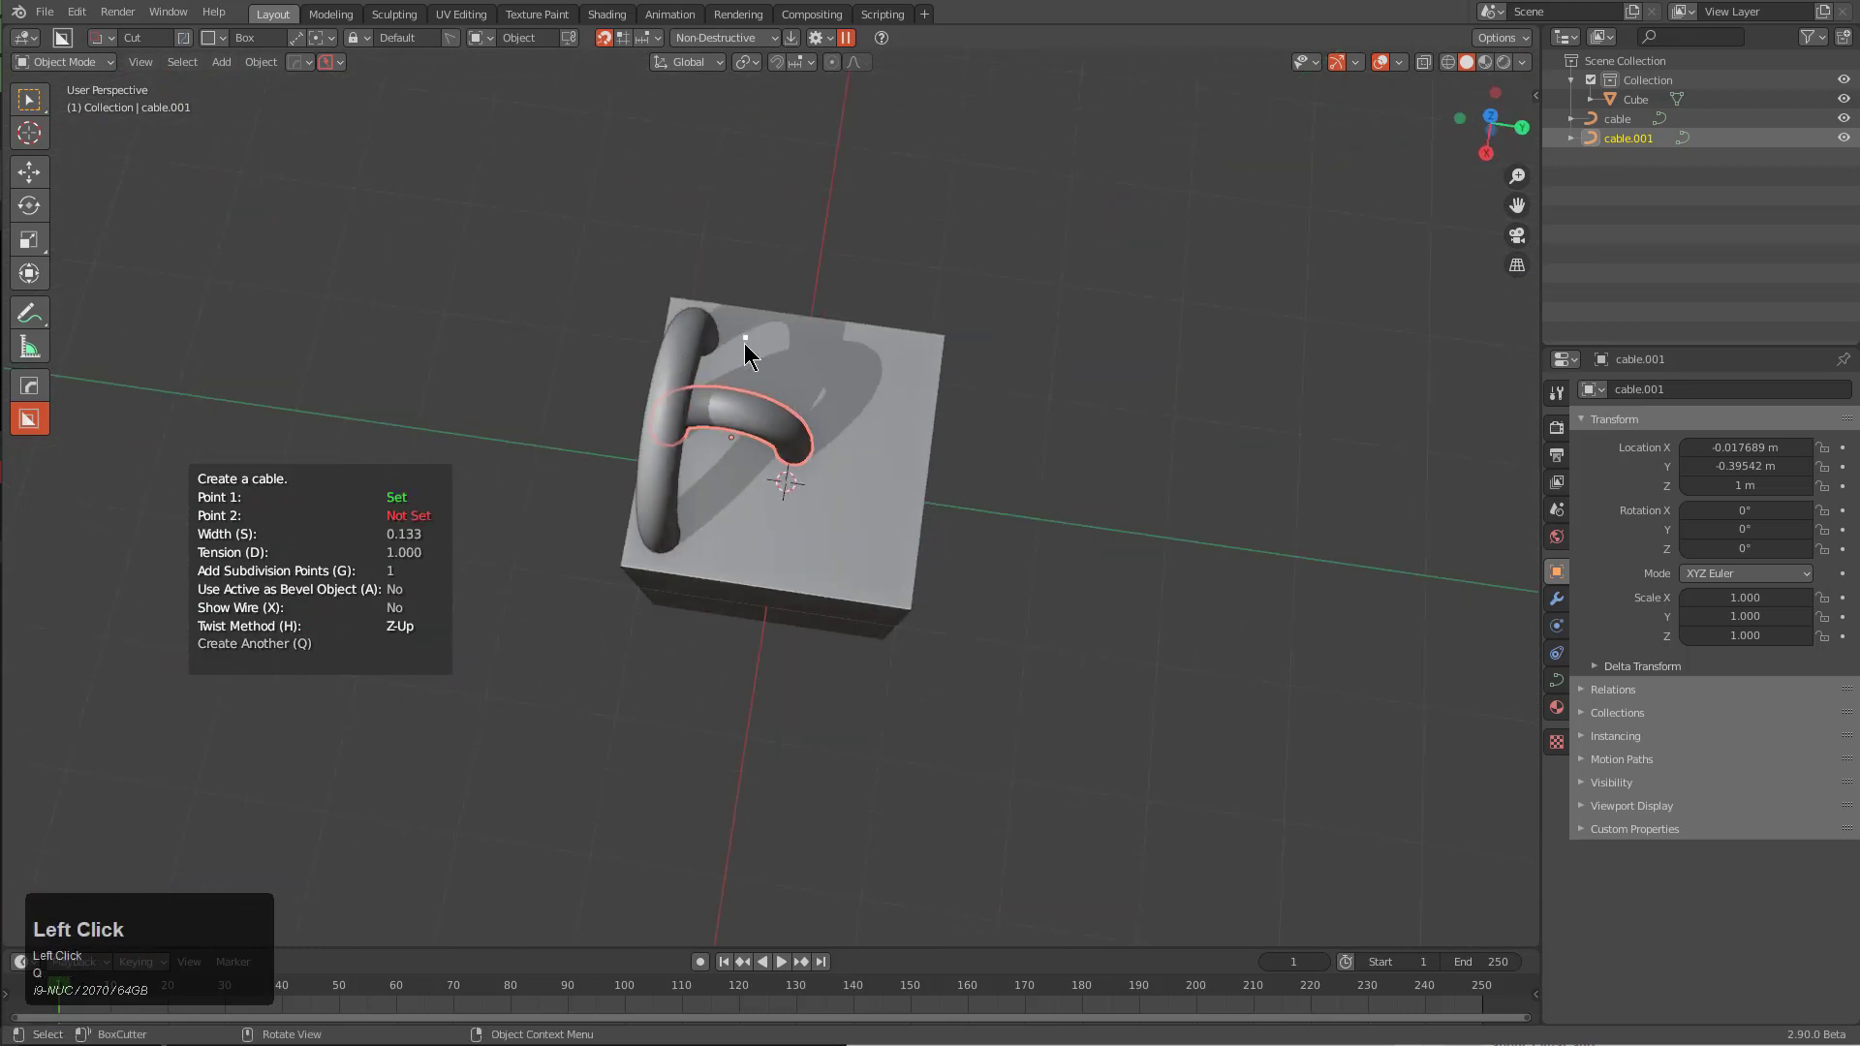
left_click(723, 480)
middle_click_drag(724, 481, 843, 441)
left_click(863, 474)
Add cable.003 and cable.004, stretching cable.004 into a taller arch
key("q")
left_click(701, 485)
left_click(814, 483)
key("q")
left_click(831, 428)
left_click(849, 439)
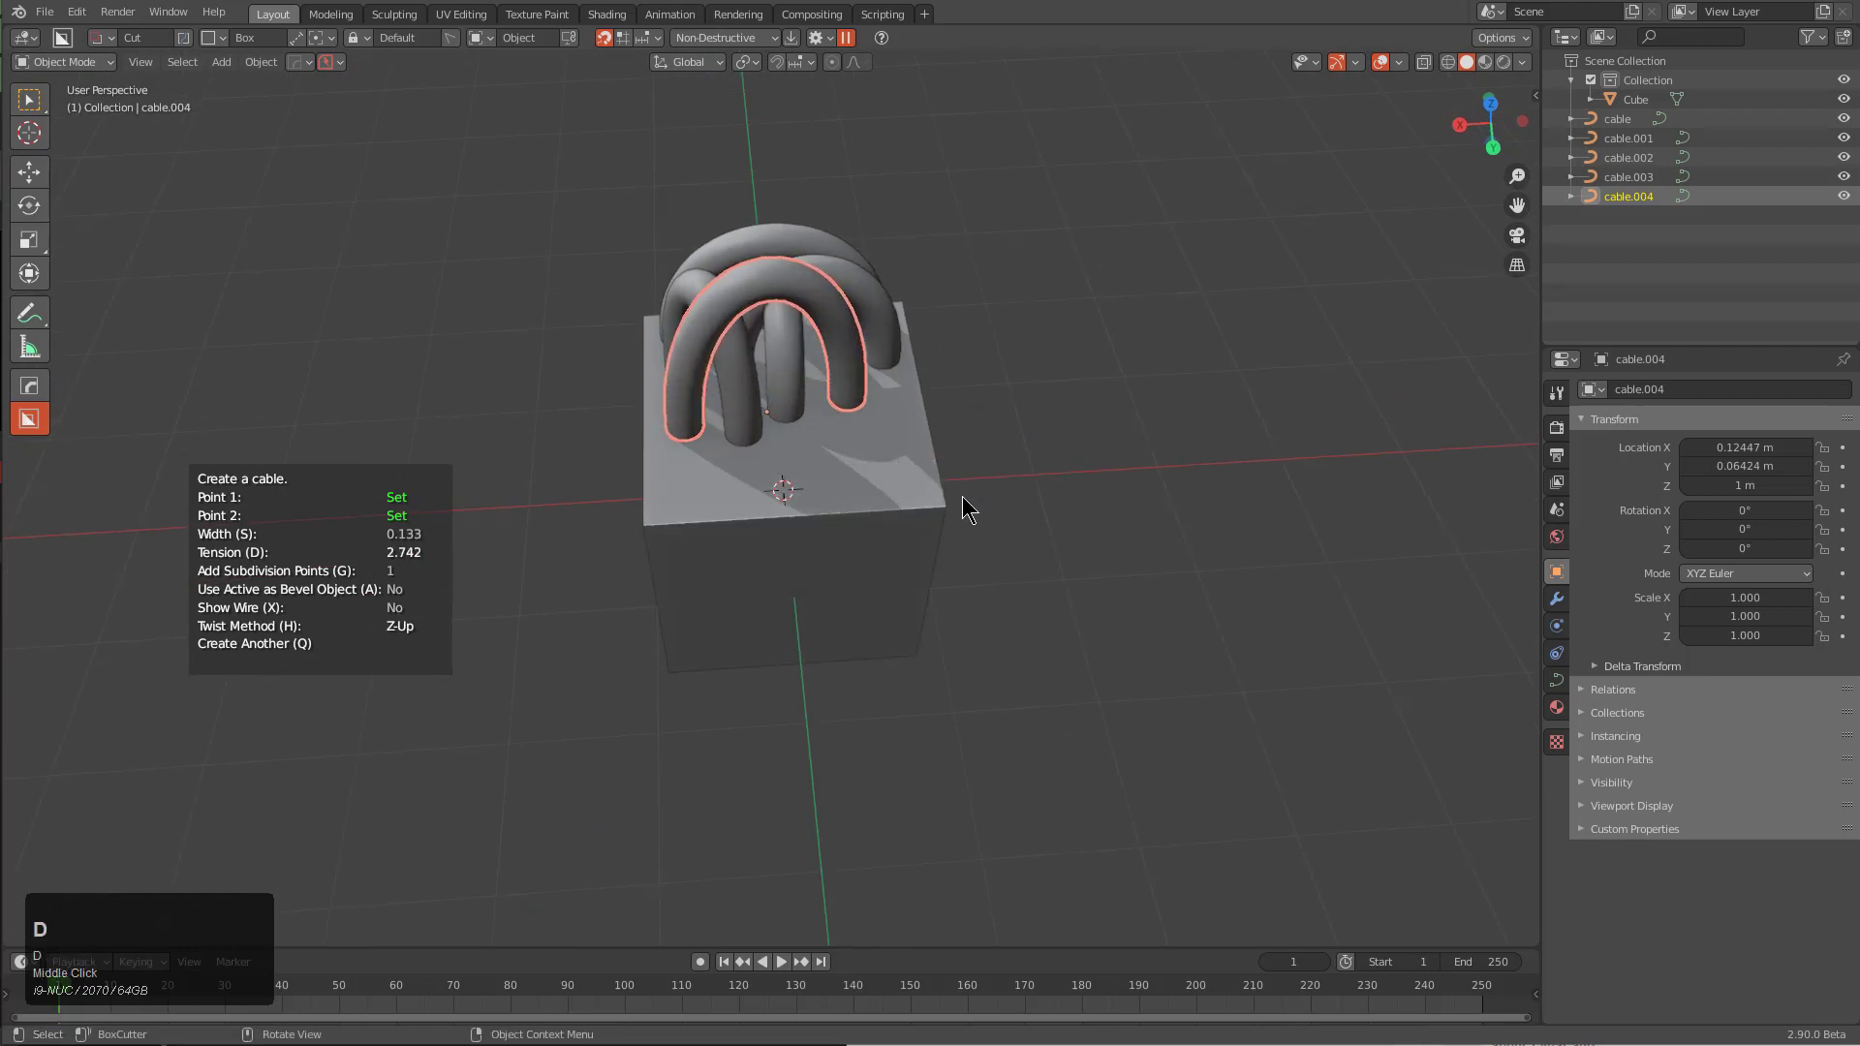
middle_click_drag(963, 507, 880, 449)
Add cable.005 with adjusted tension and thickness
key("q")
left_click(826, 490)
left_click(835, 484)
key("d")
scroll(881, 449, "up", 1)
key("s")
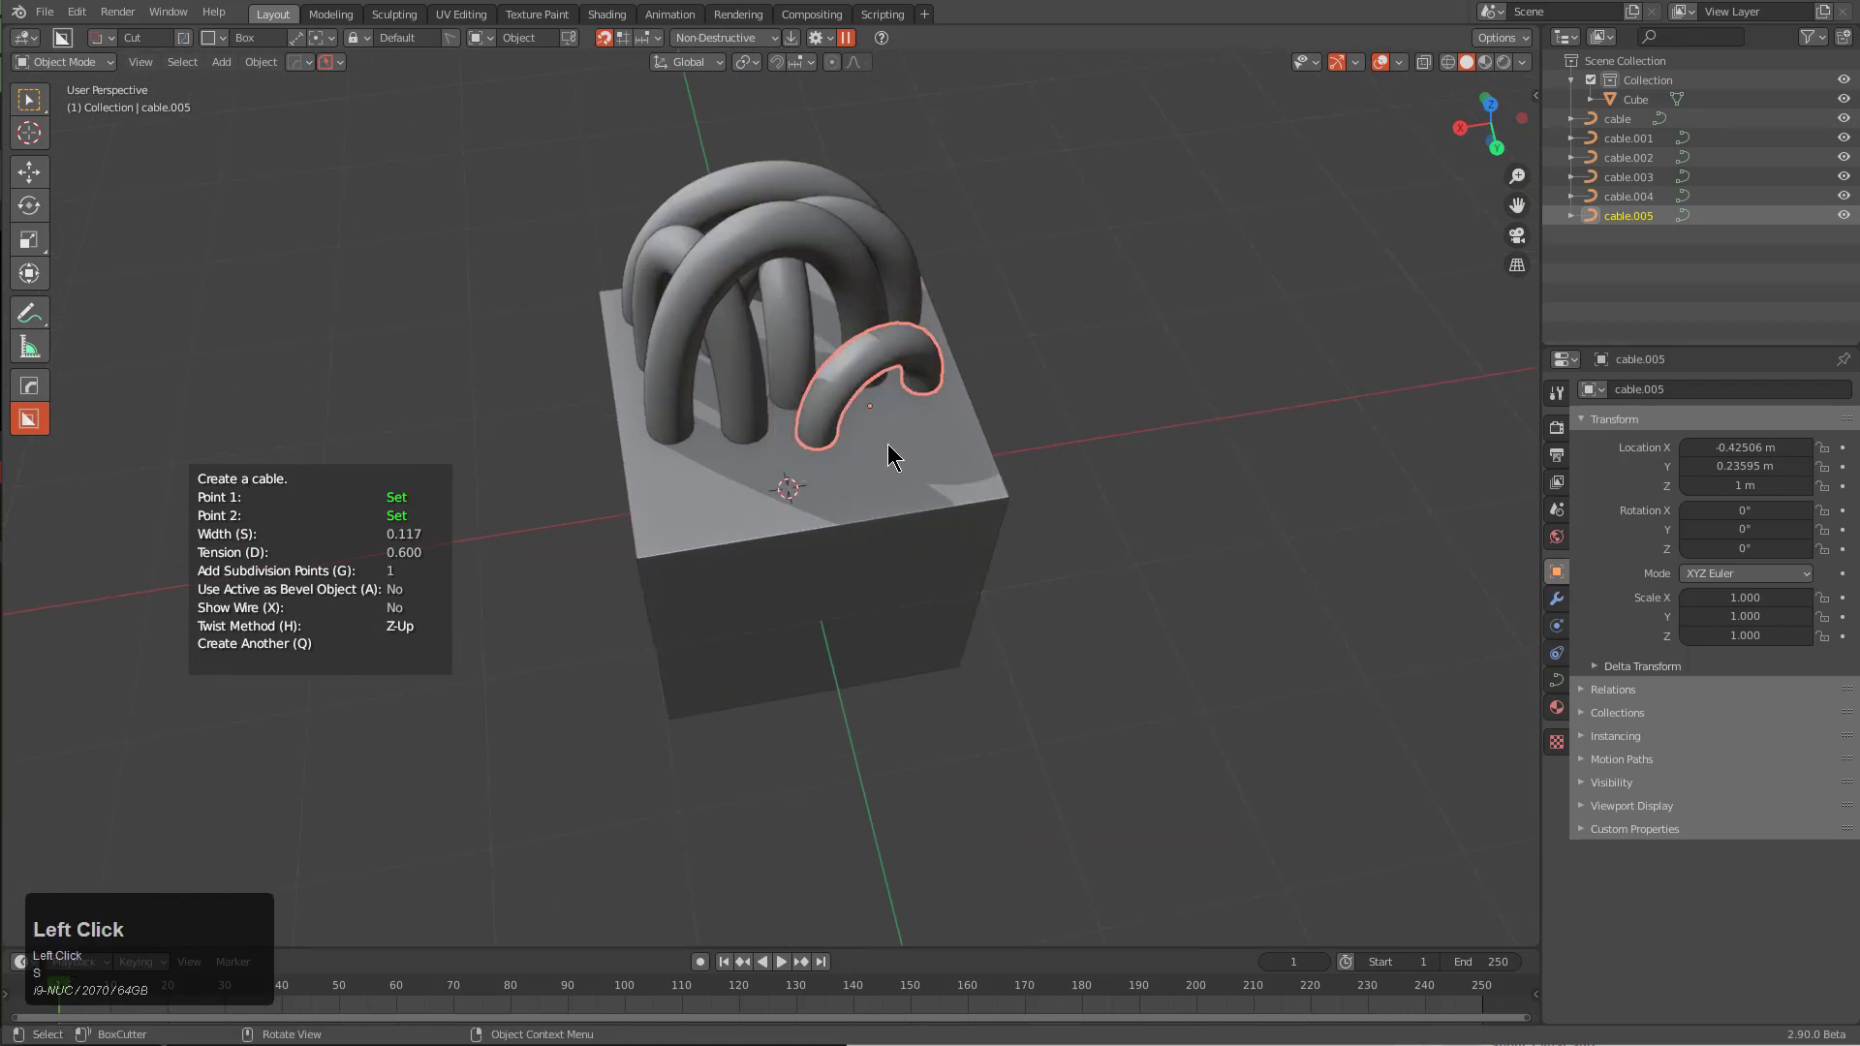
Add cable.006 and cable.007, adjusting their tension and thickness
left_click(767, 455)
left_click(773, 467)
key("d")
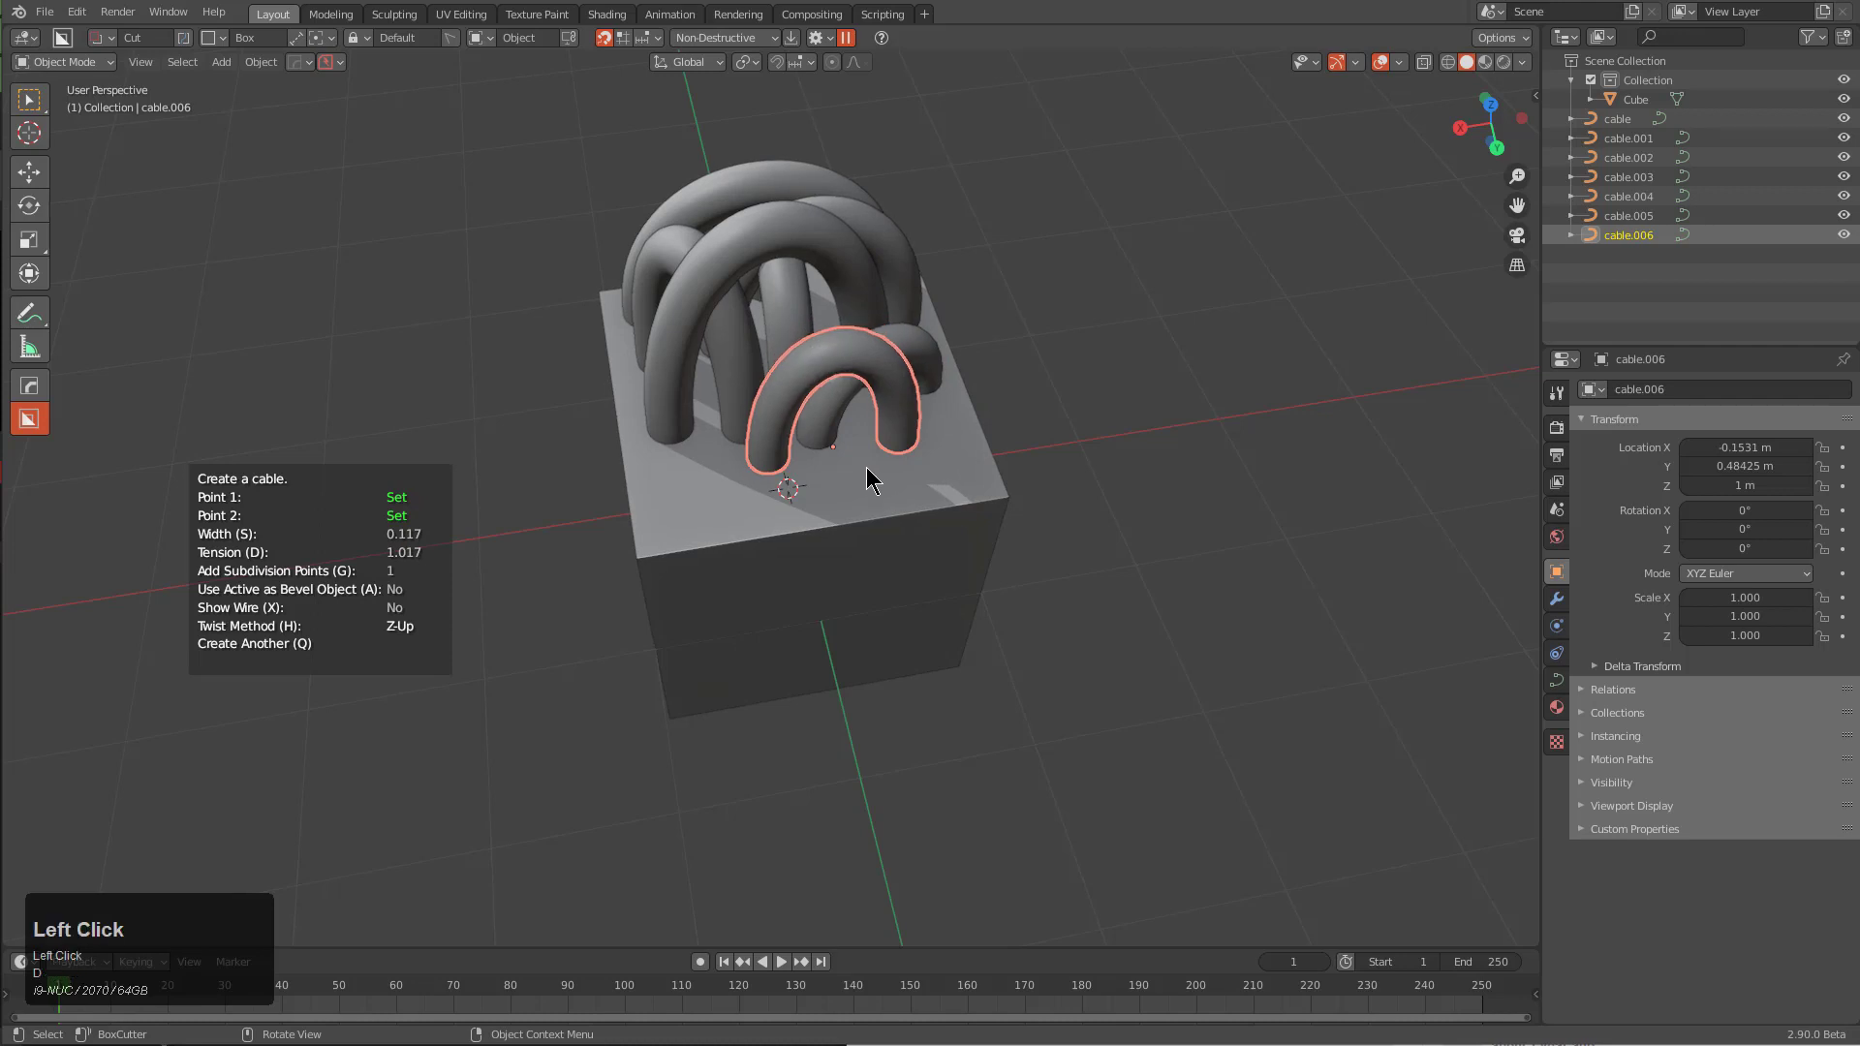
key("s")
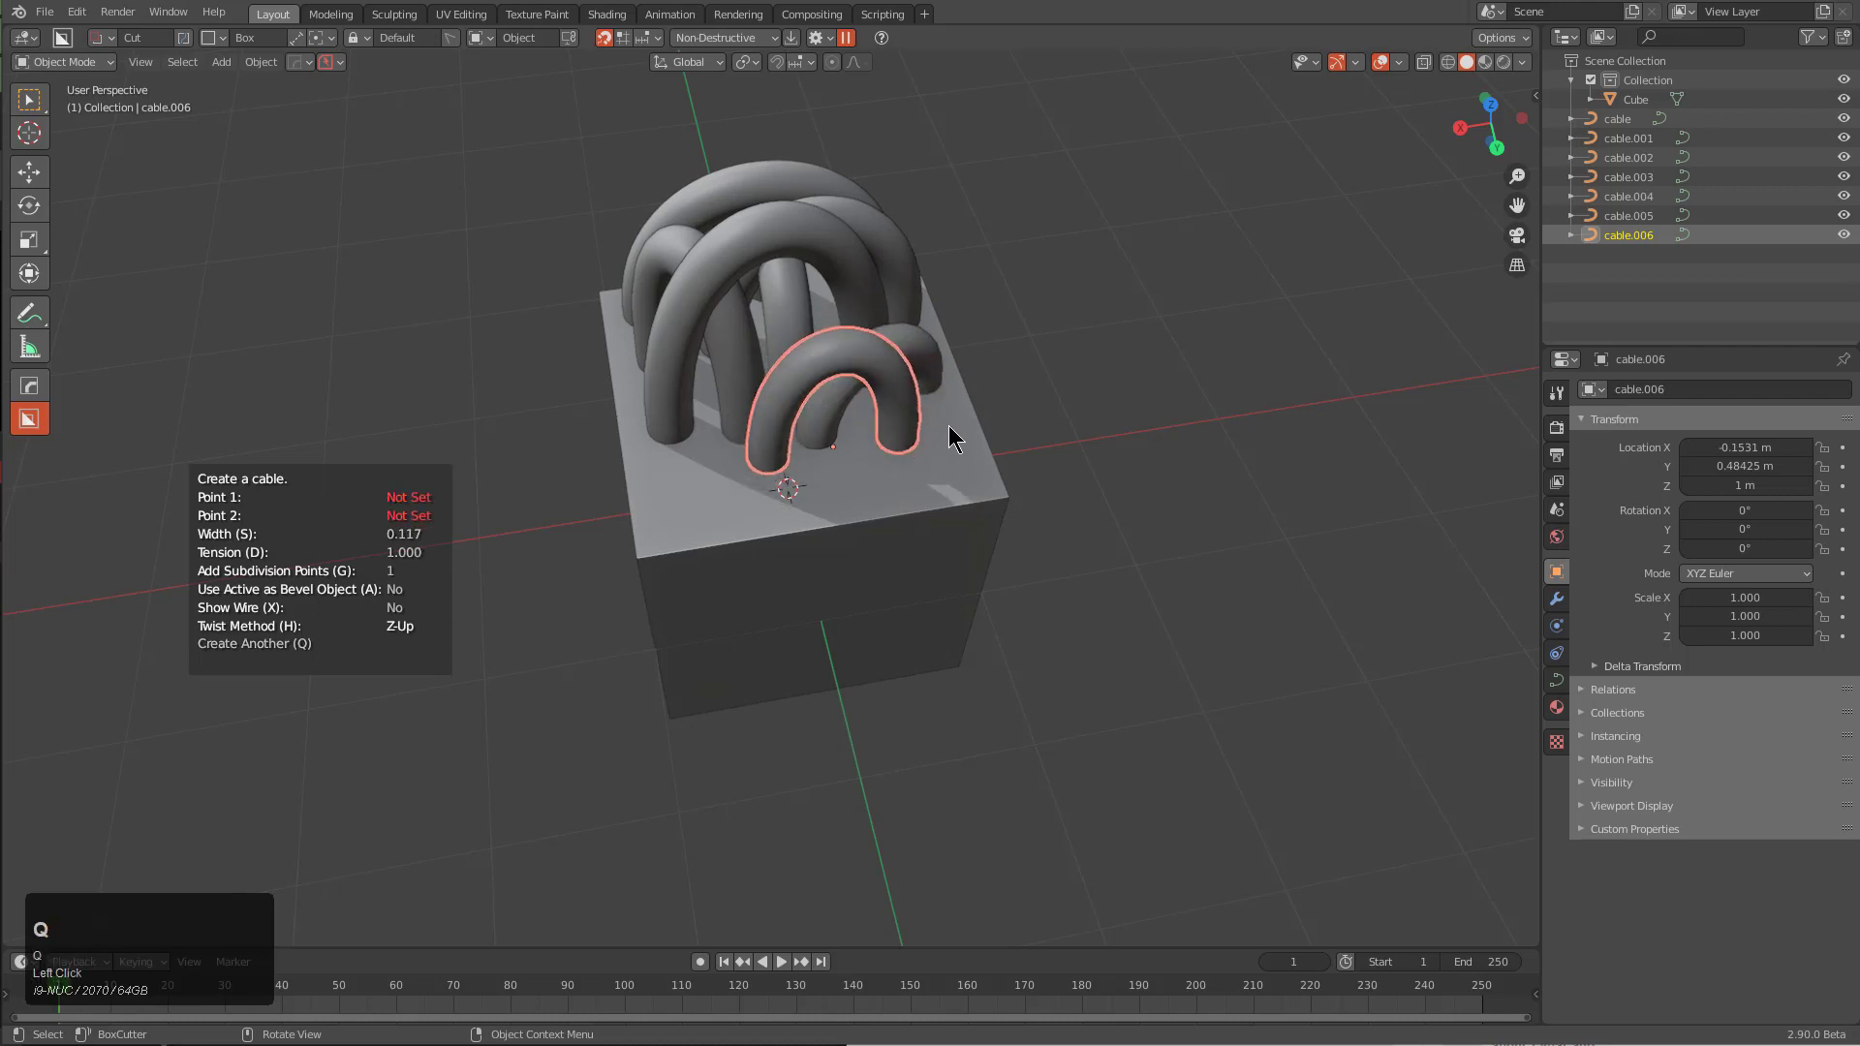
left_click(955, 441)
left_click(868, 479)
key("d")
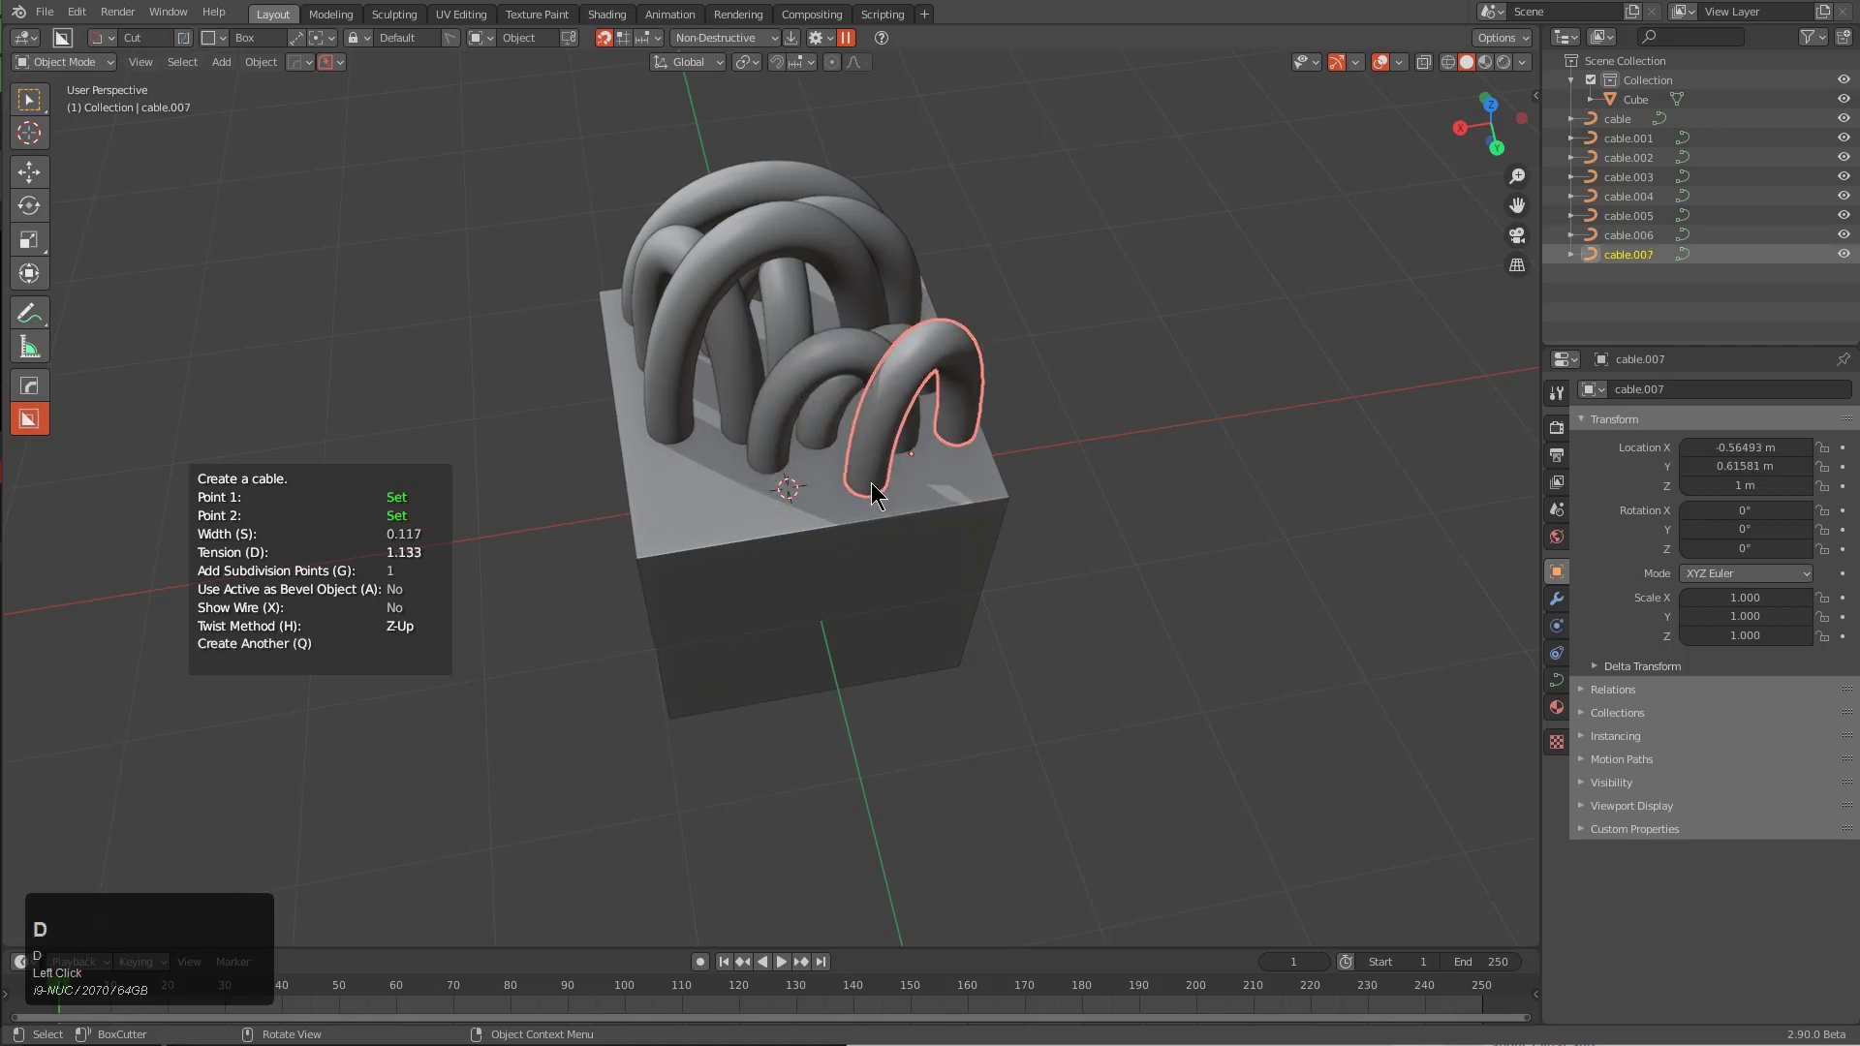
left_click(878, 478)
Add cable.008 and cable.009, tightening cable.009's tension
key("q")
left_click(952, 481)
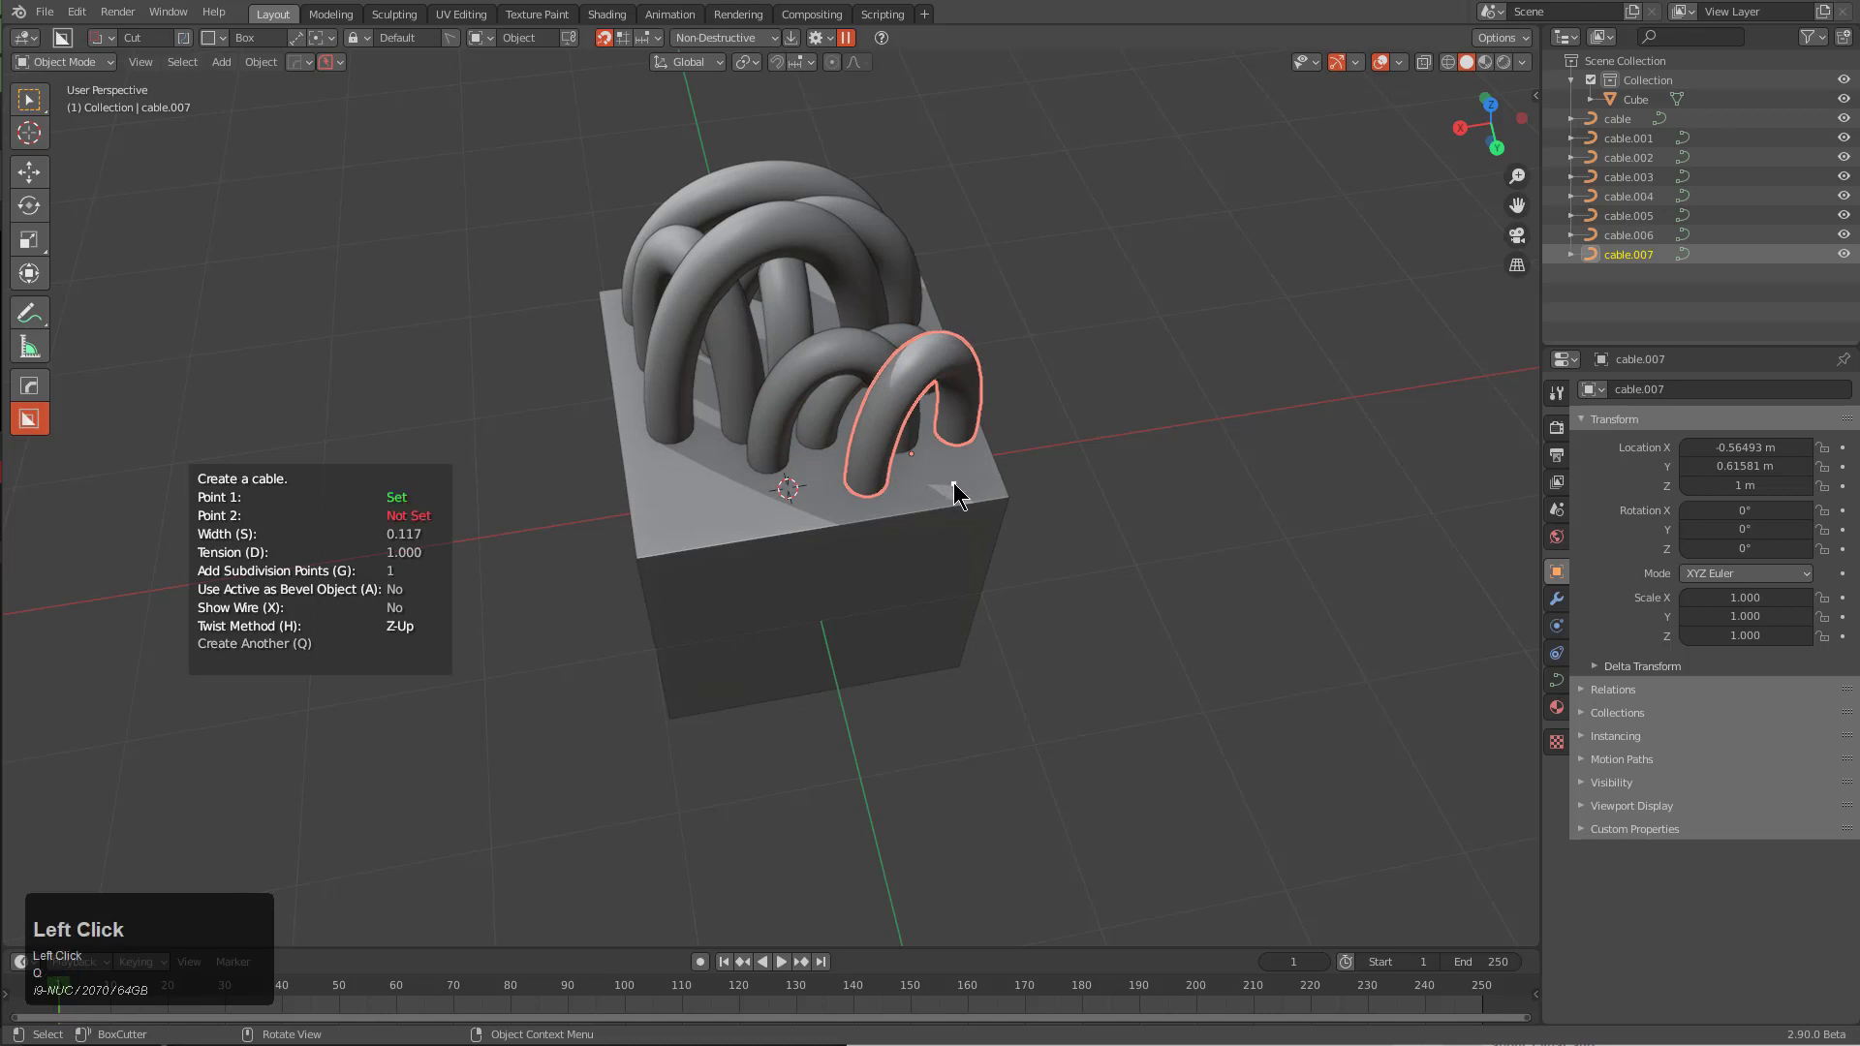
left_click(810, 503)
key("q")
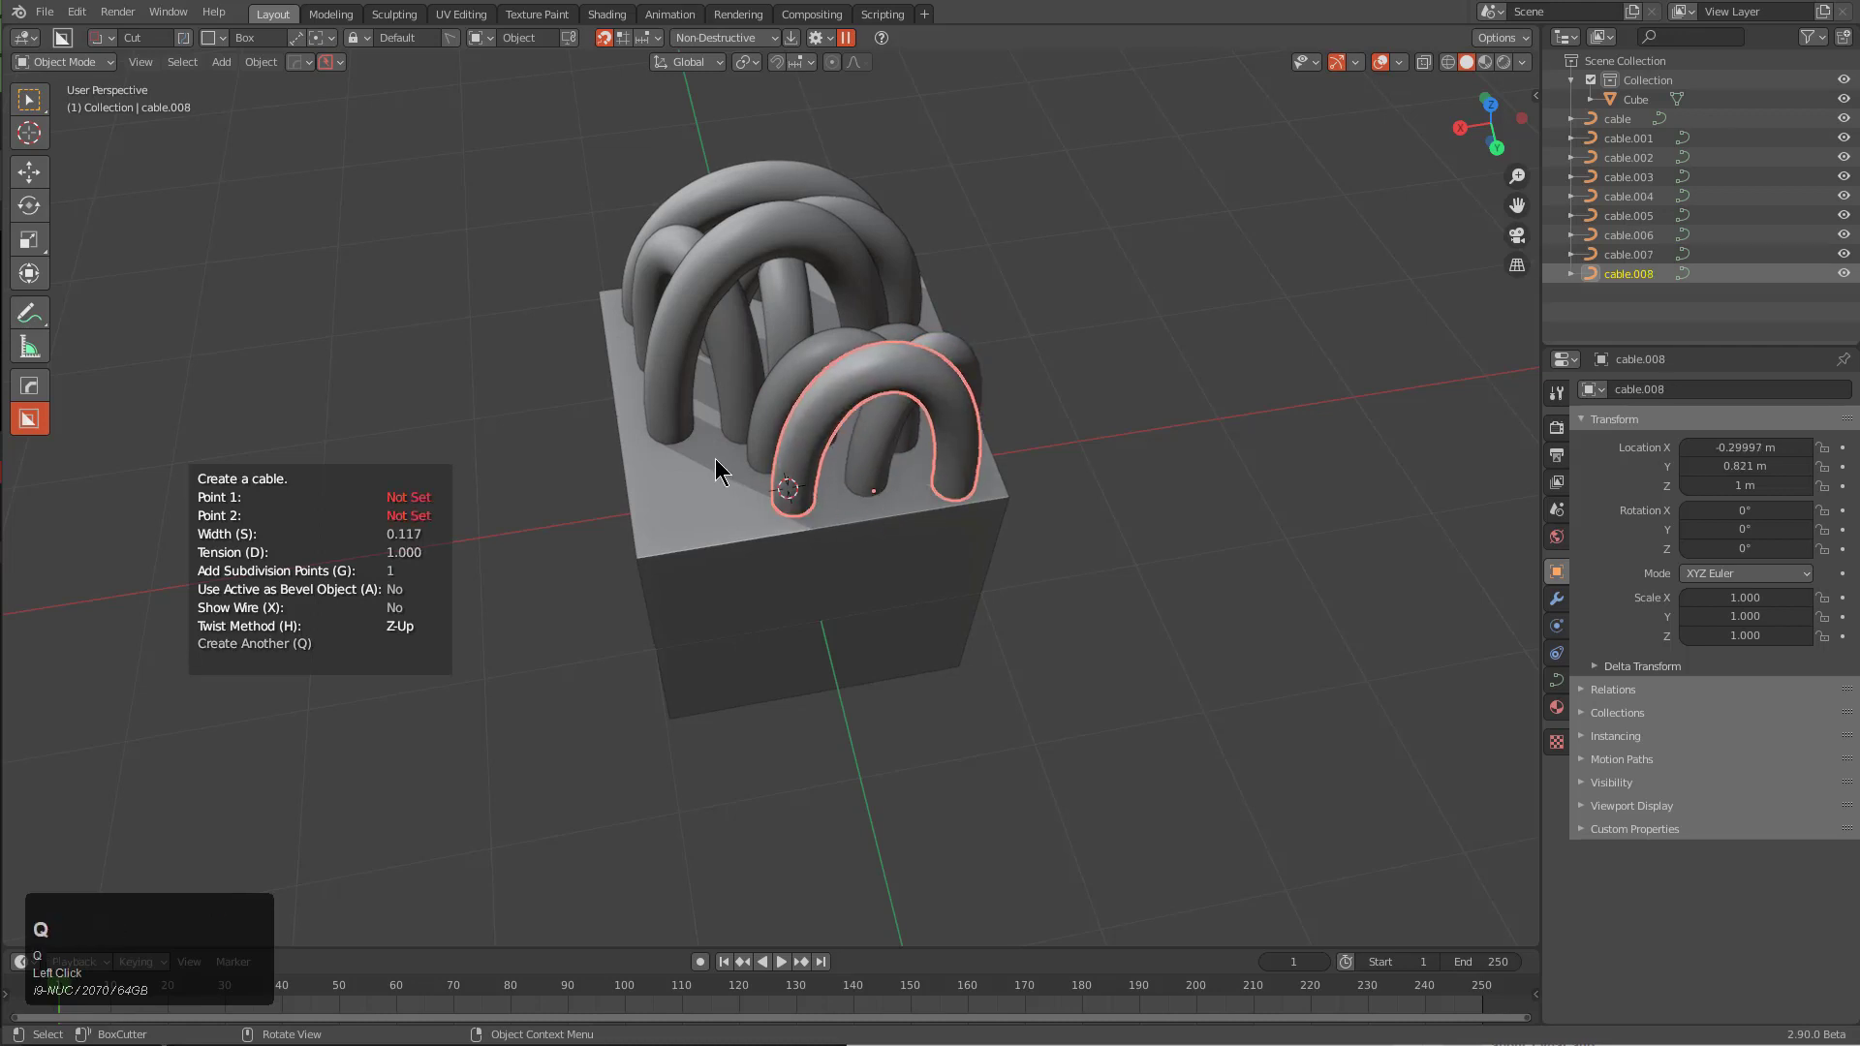
left_click(716, 472)
left_click(690, 530)
key("d")
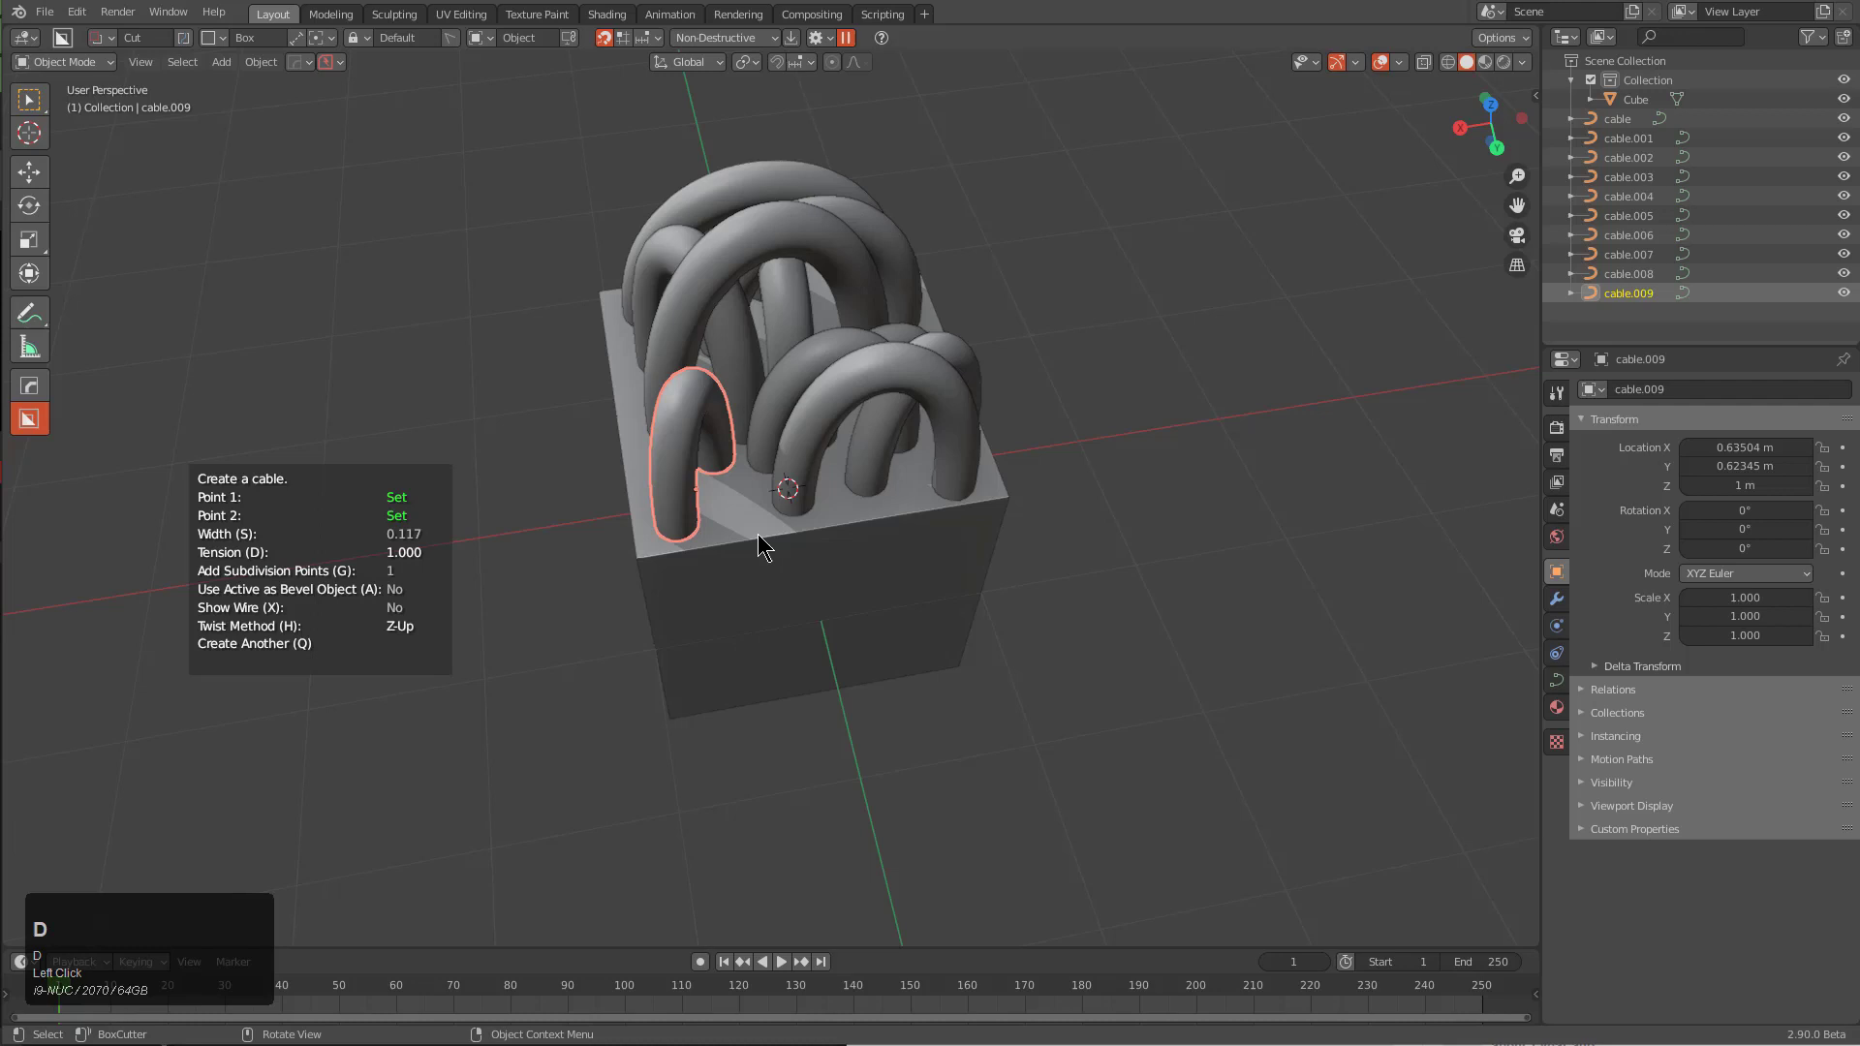
left_click(741, 521)
Add cable.010 at tension 1.583 with adjusted thickness, and finish creating cables
key("q")
left_click(752, 503)
middle_click_drag(751, 503, 862, 478)
left_click(861, 475)
key("d")
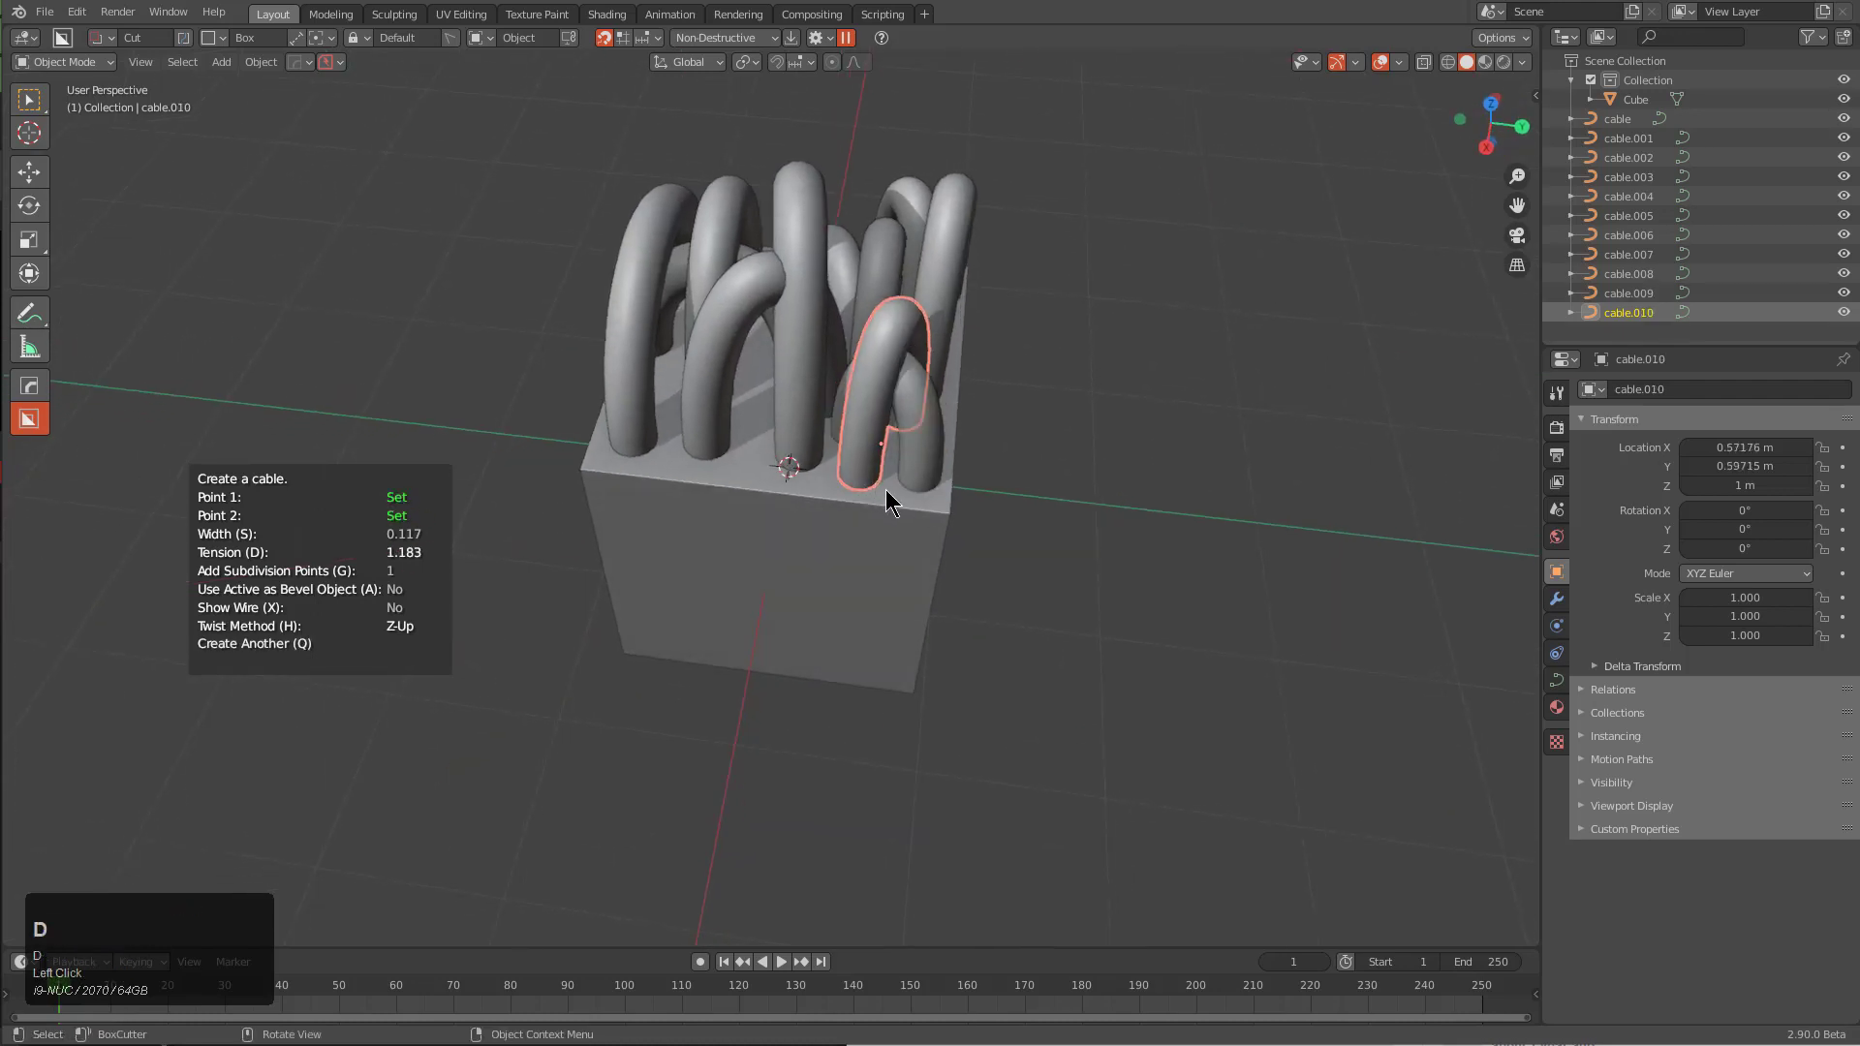
left_click(903, 502)
key("s")
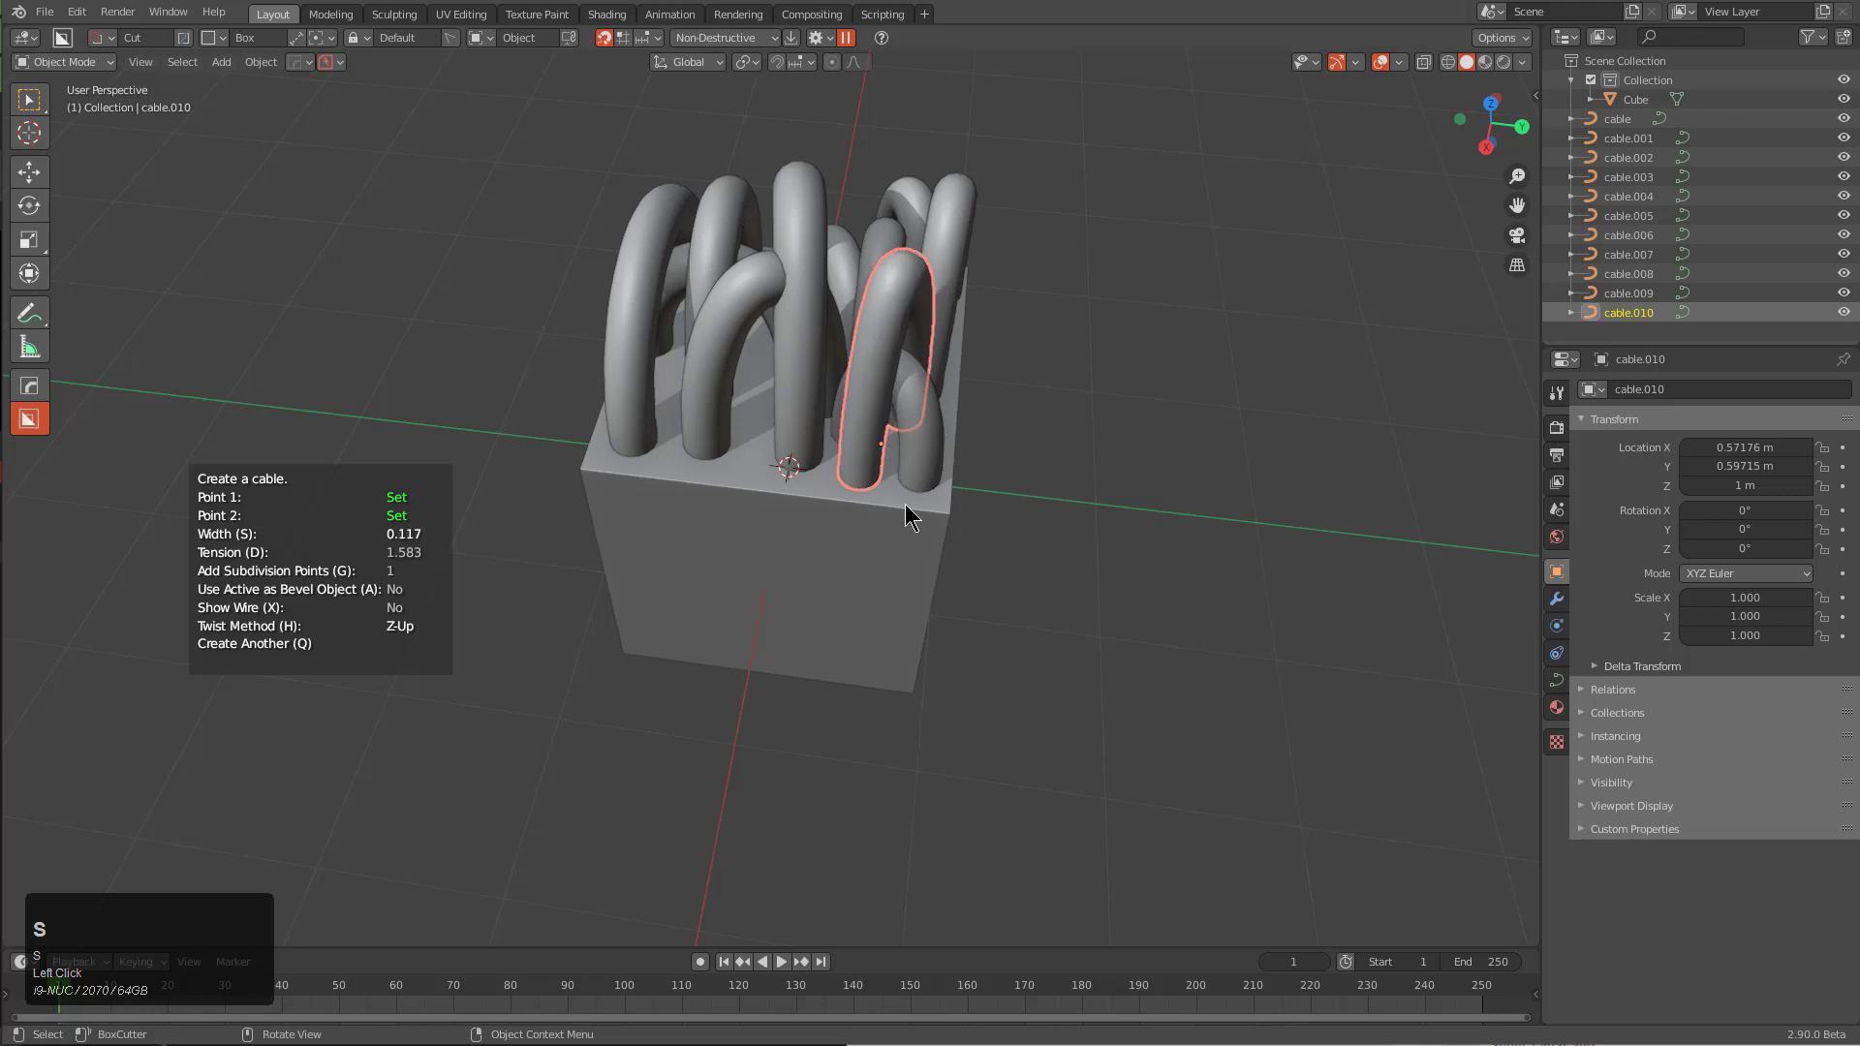
left_click(904, 503)
middle_click_drag(905, 504, 927, 418)
key("space")
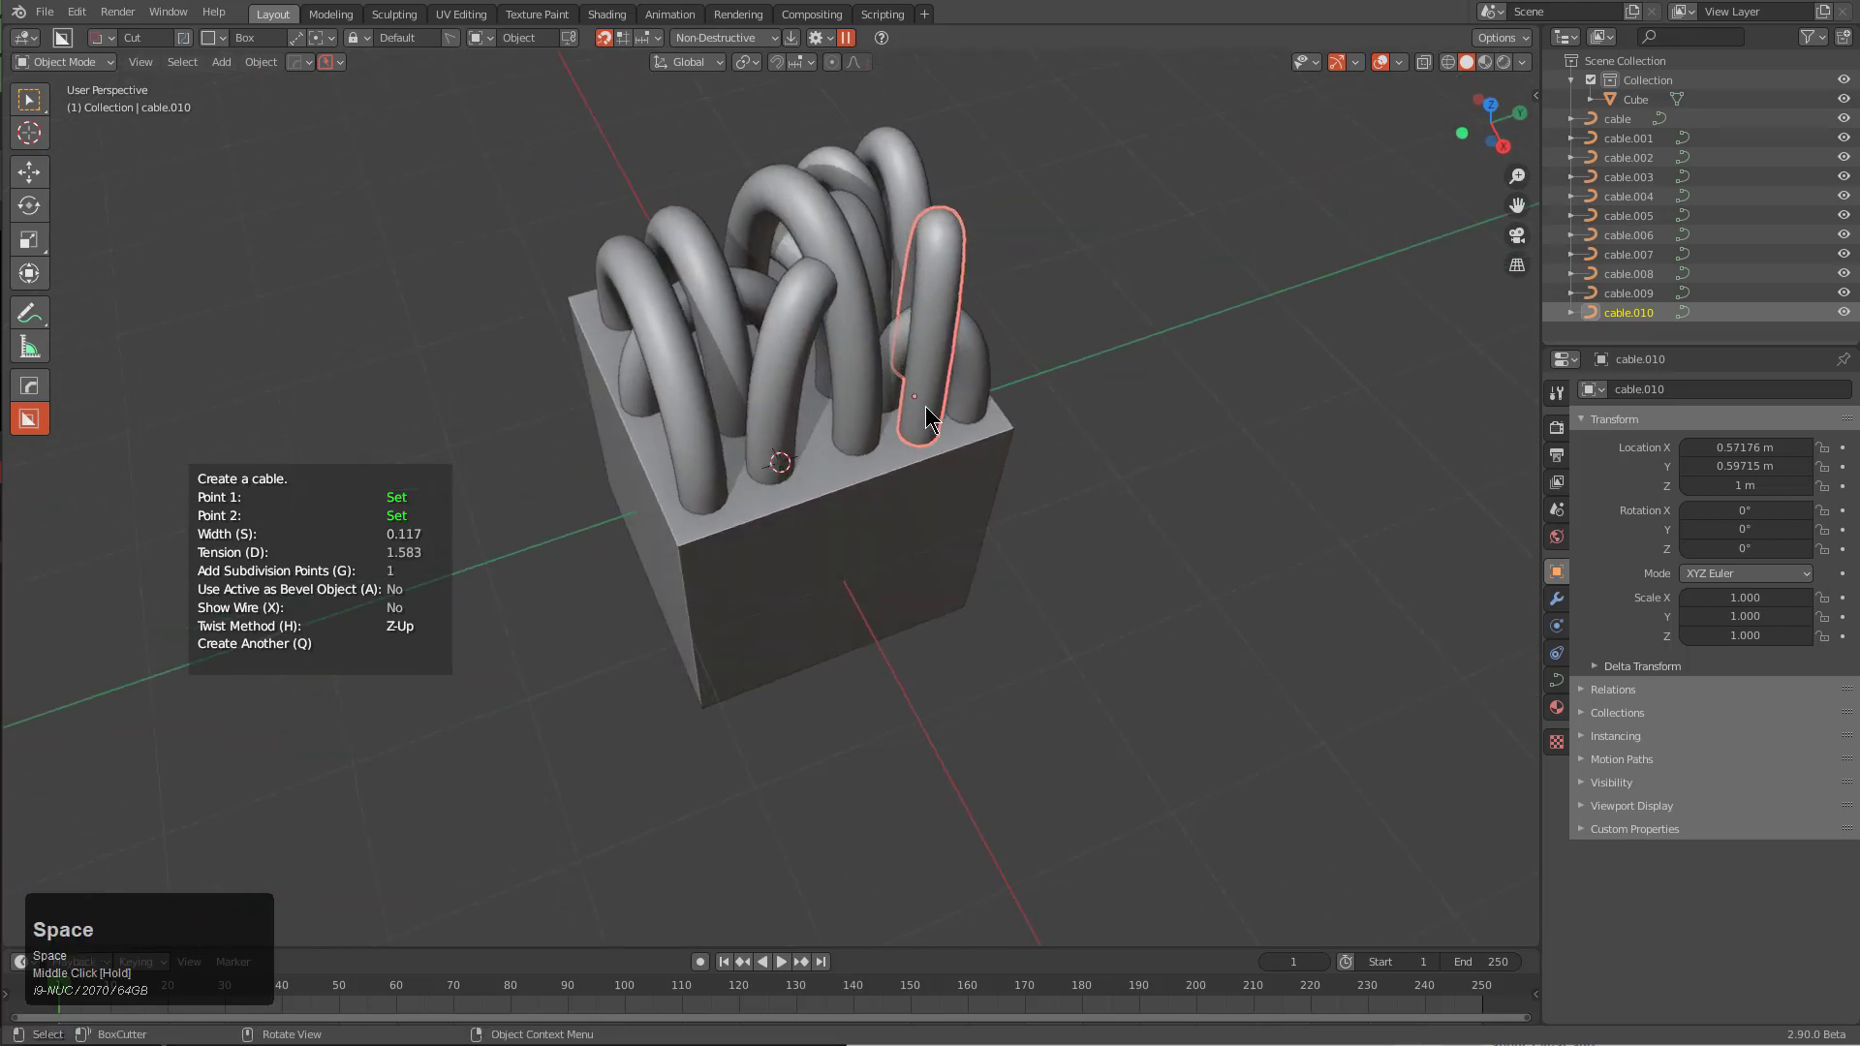
Select cable.010 and widen its arched top in Edit Mode
left_click(846, 441)
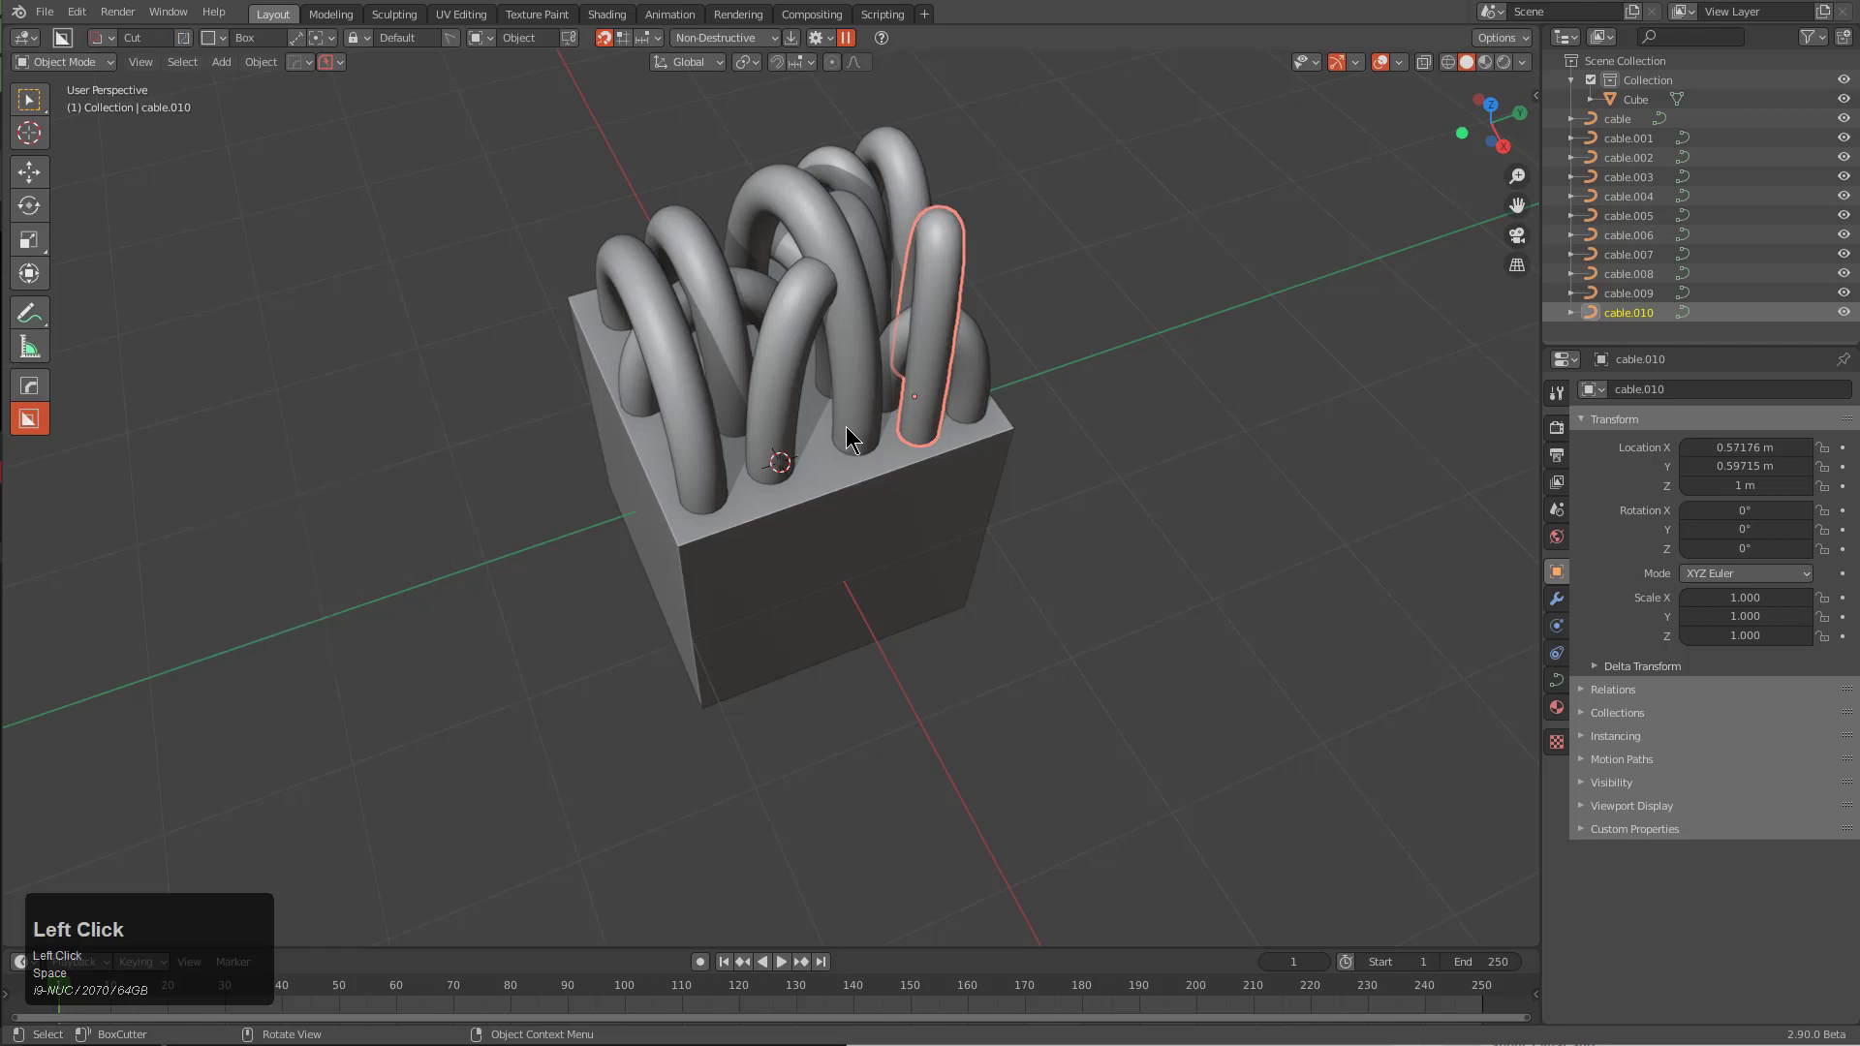
middle_click_drag(845, 441, 789, 427)
middle_click(839, 496, "alt")
middle_click_drag(839, 496, 675, 415)
left_click(792, 472)
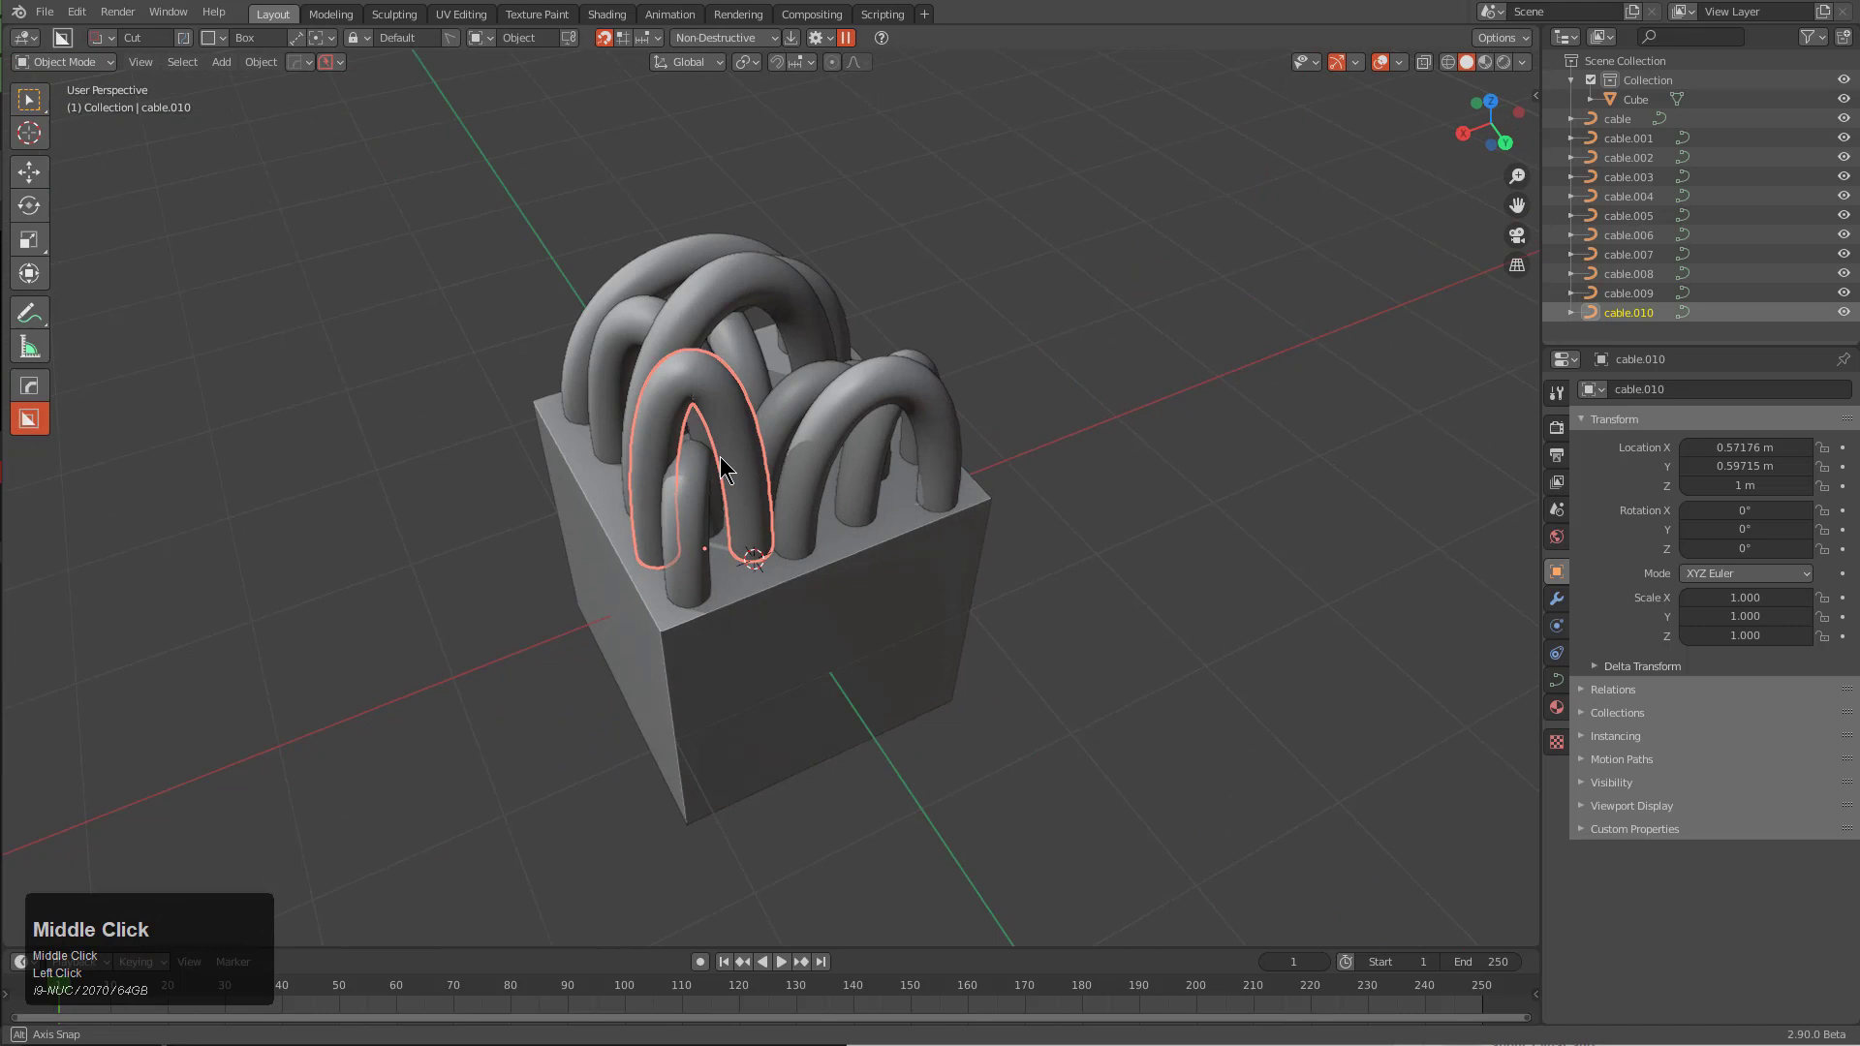
scroll(674, 415, "up", 2)
key("Tab")
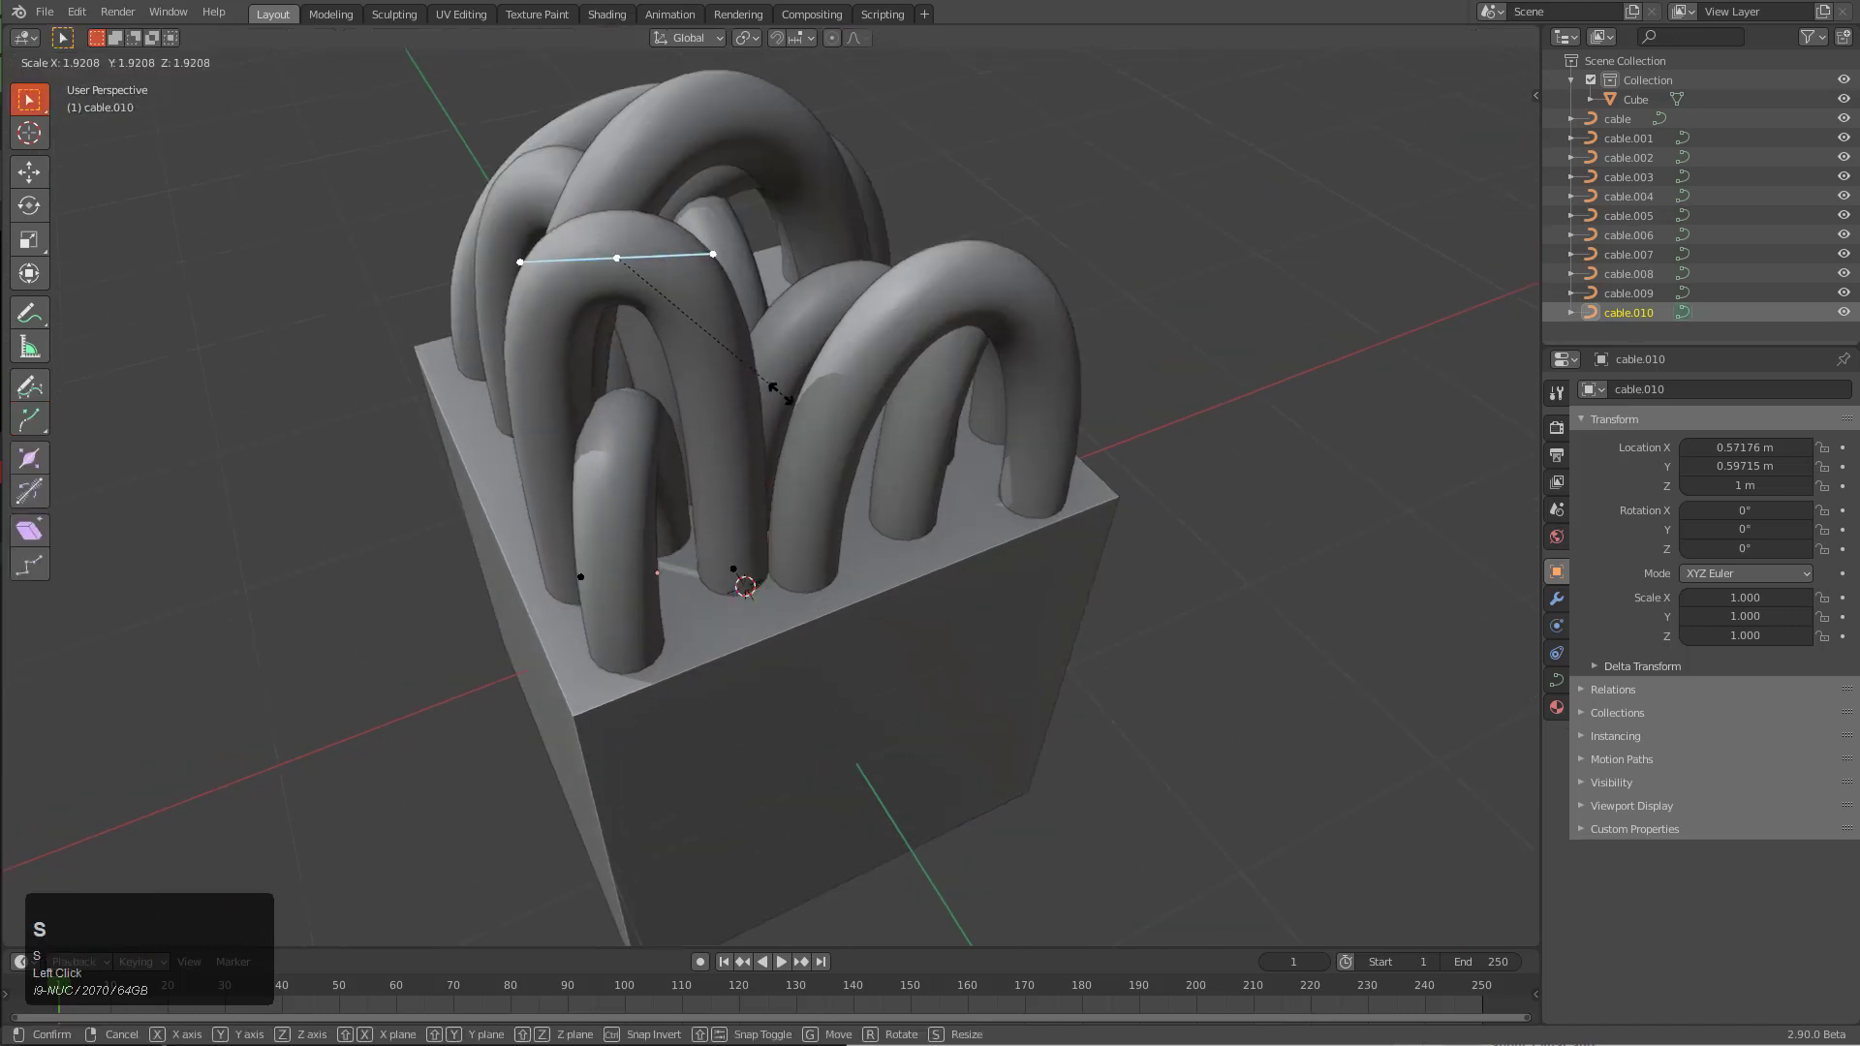
key("Tab")
Widen cable.008's arched top in Edit Mode, then select cable.007
left_click(968, 321)
key("Tab")
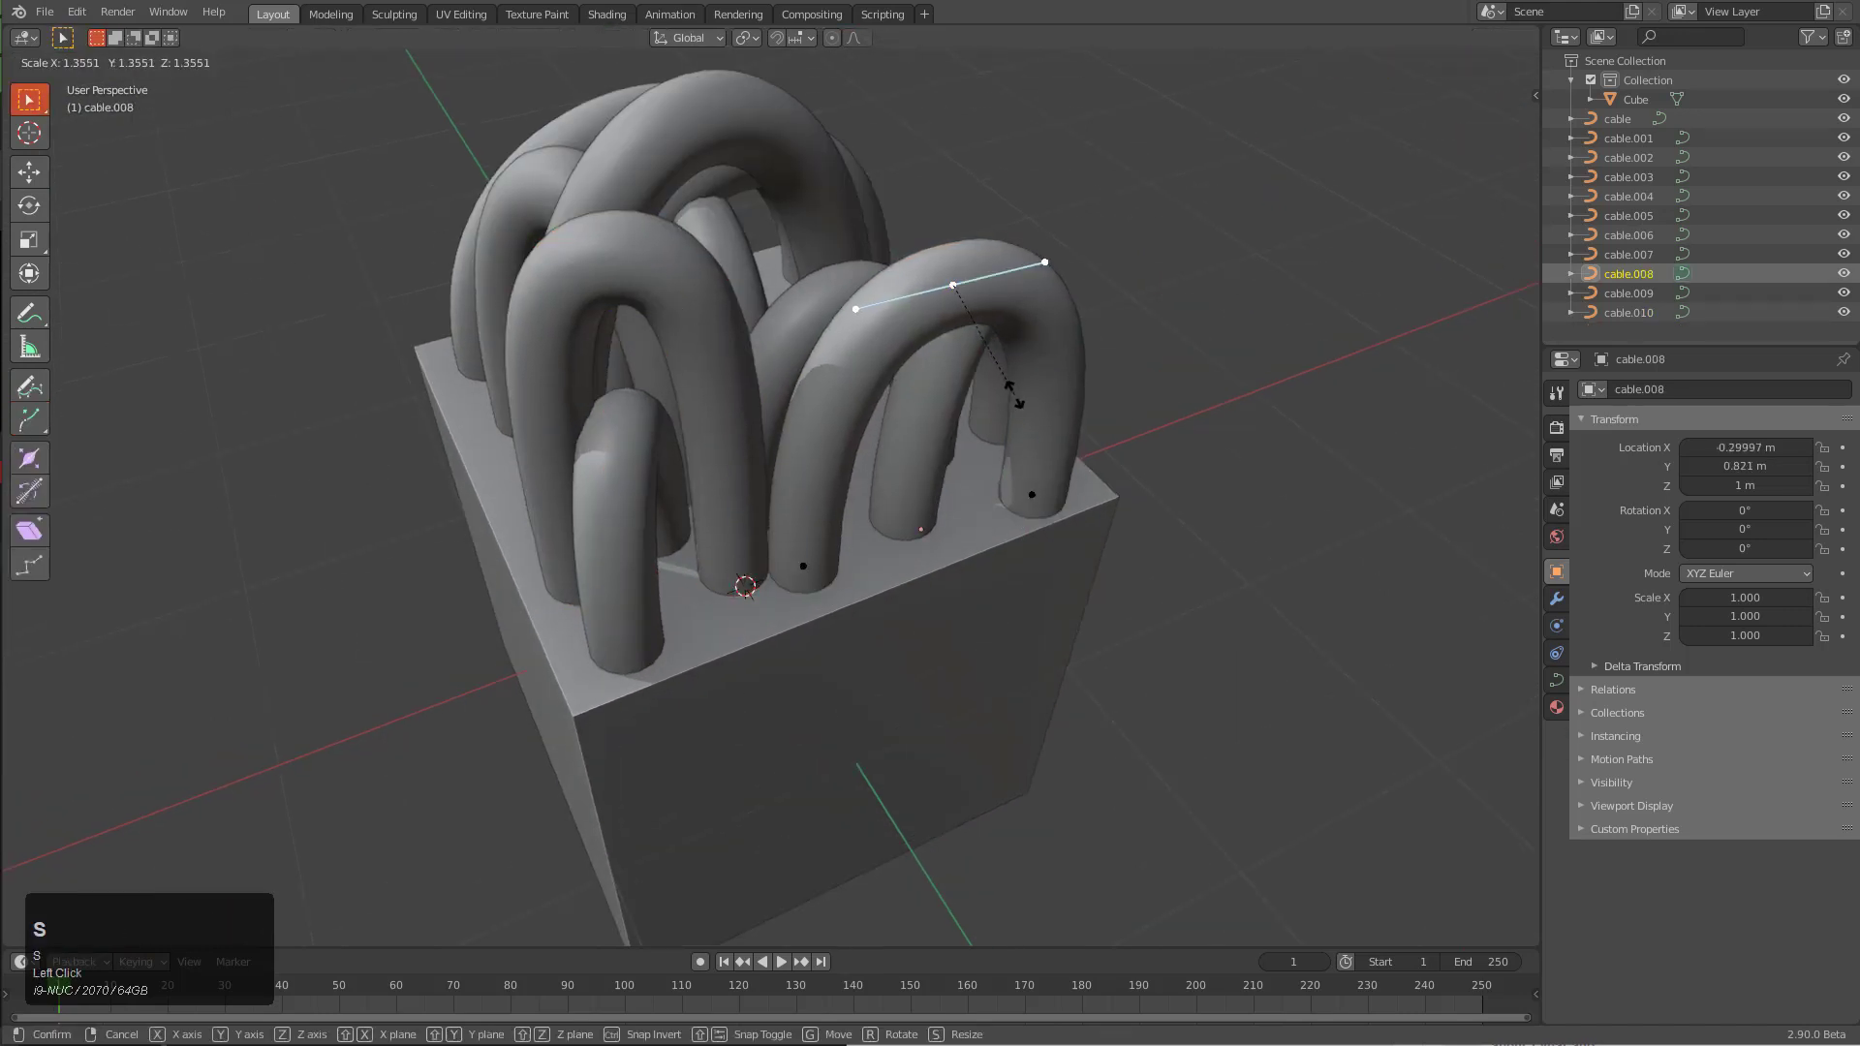
middle_click_drag(967, 320, 794, 669)
key("Tab")
left_click(676, 530)
scroll(822, 509, "down", 2)
scroll(786, 507, "down", 1, "alt")
In the orthographic back view, box-select all eleven cables
key("KP_5")
key("alt+a")
scroll(789, 520, "up", 2)
key("b")
left_click_drag(1038, 274, 517, 666)
Box-select the cables' base points on the cube top, then return to Object Mode and deselect all
key("Tab")
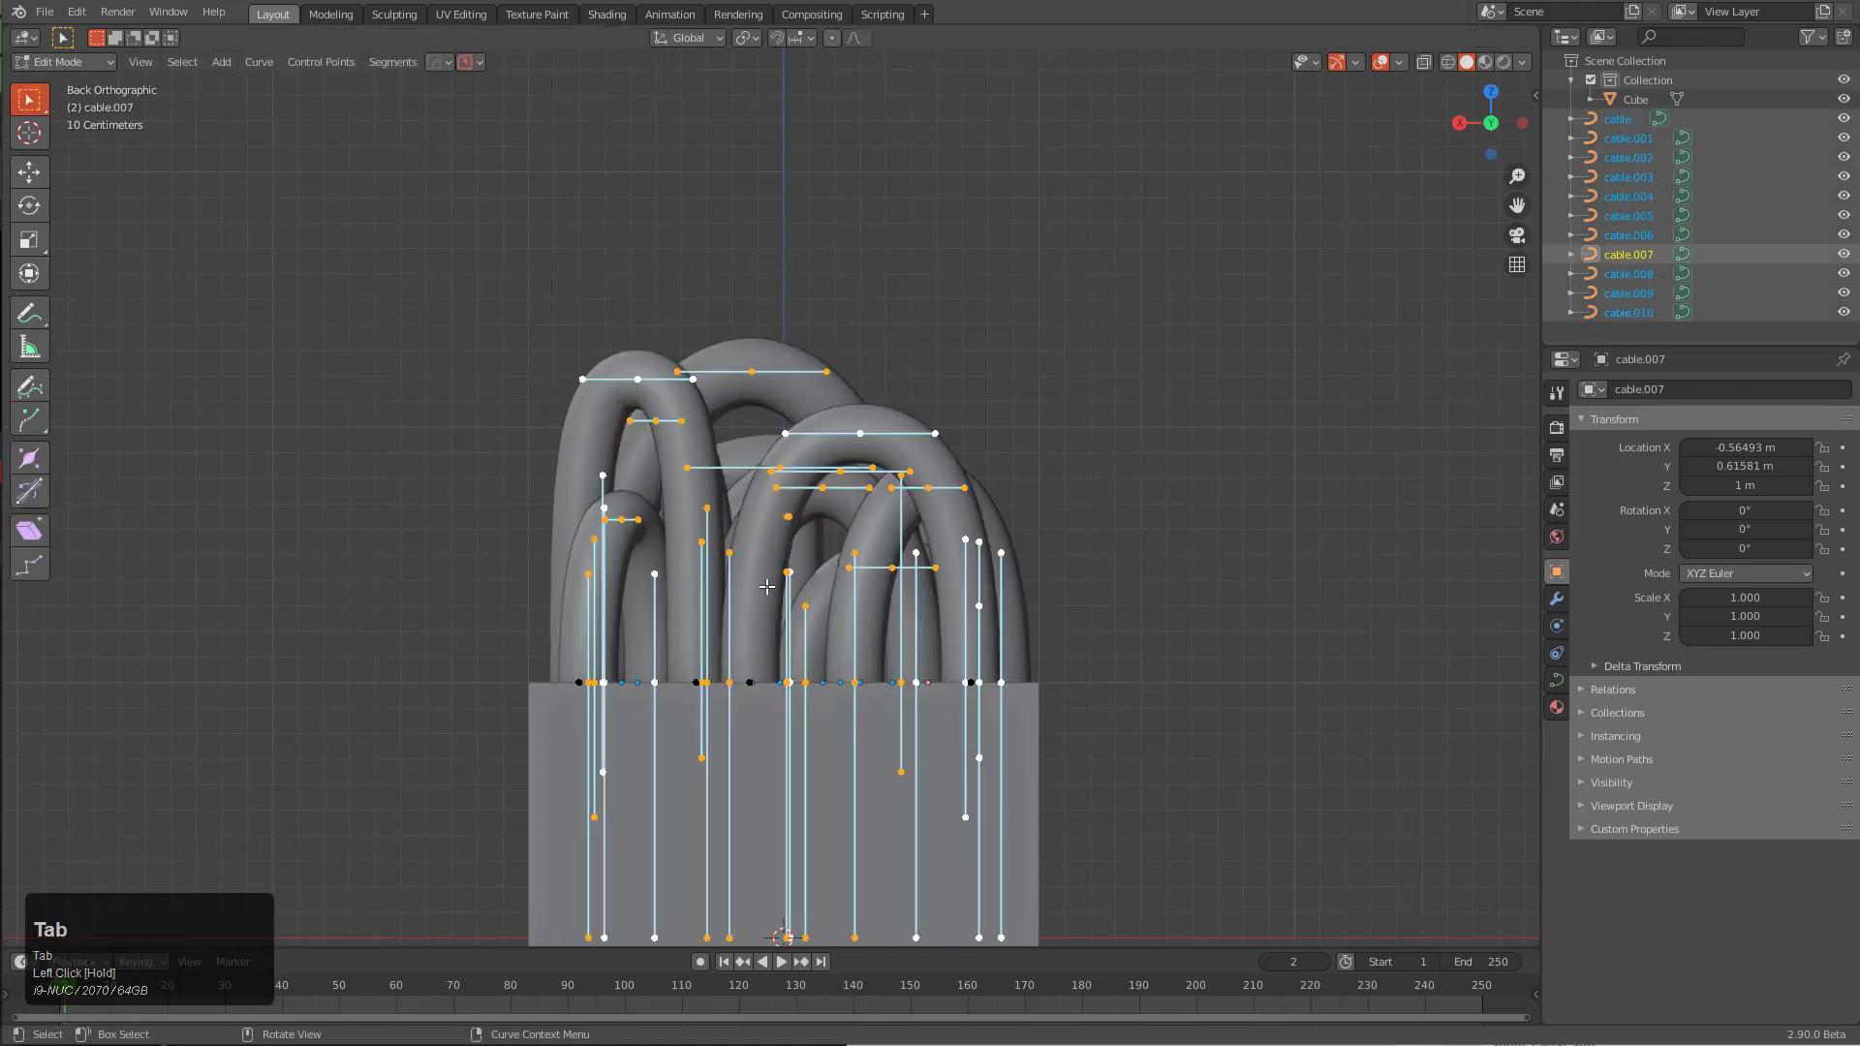
key("alt+a")
key("b")
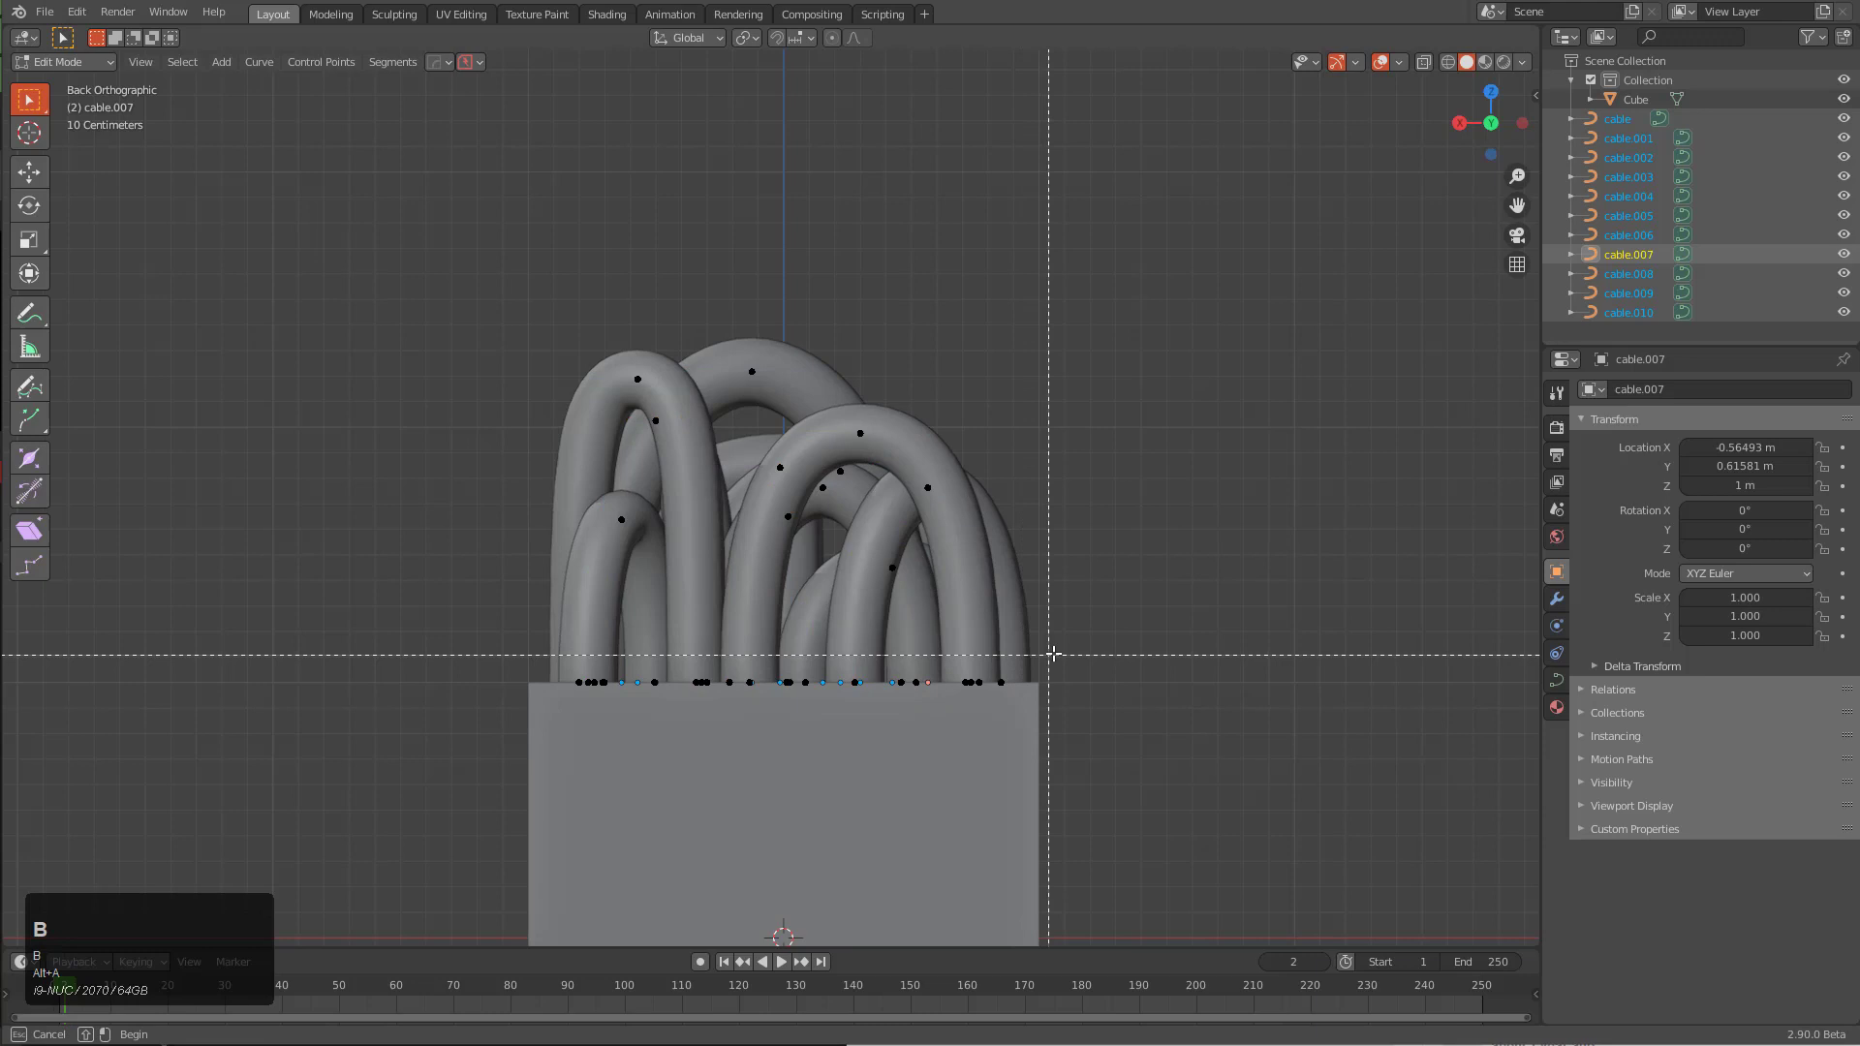
left_click_drag(1056, 652, 399, 722)
middle_click_drag(399, 722, 880, 761)
key("Tab")
scroll(850, 634, "down", 3)
key("alt+a")
middle_click_drag(851, 634, 681, 631)
Save the scene as 'cable_demo' with HardOps PowerSave
key("q")
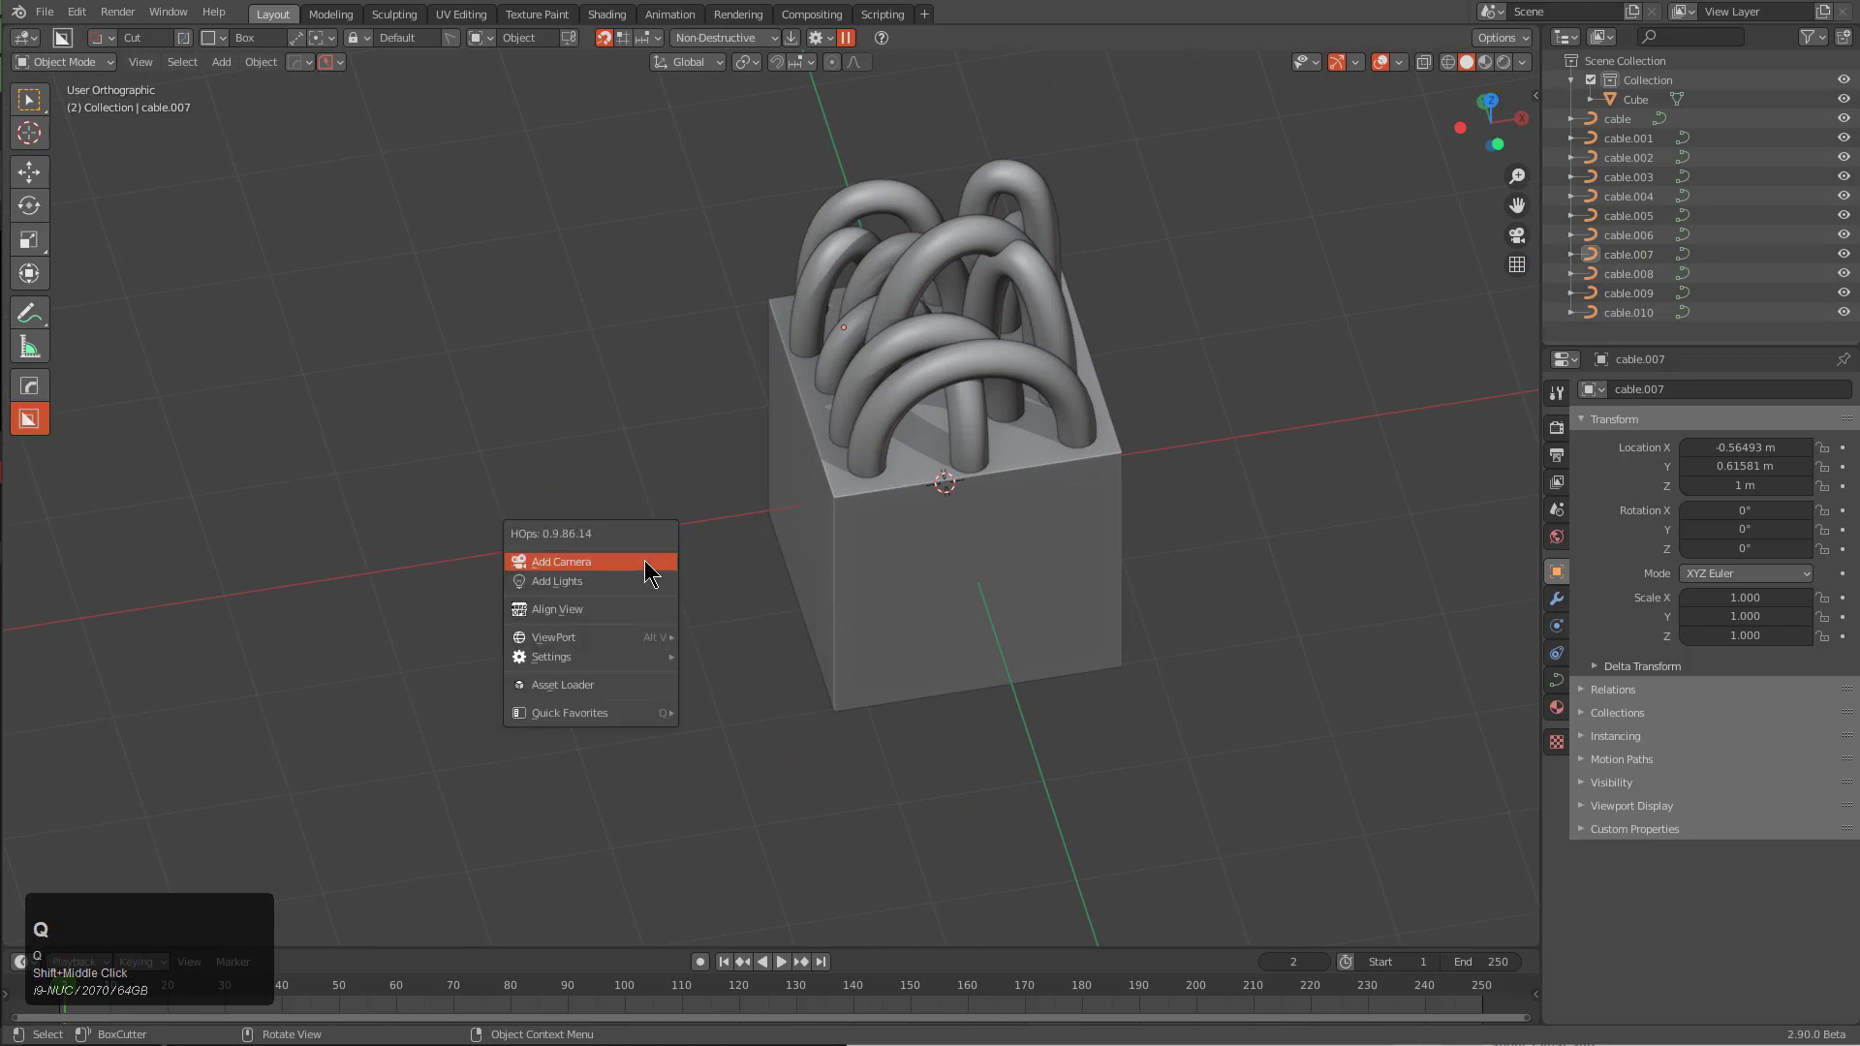
mouse_move(616, 657)
left_click(757, 660)
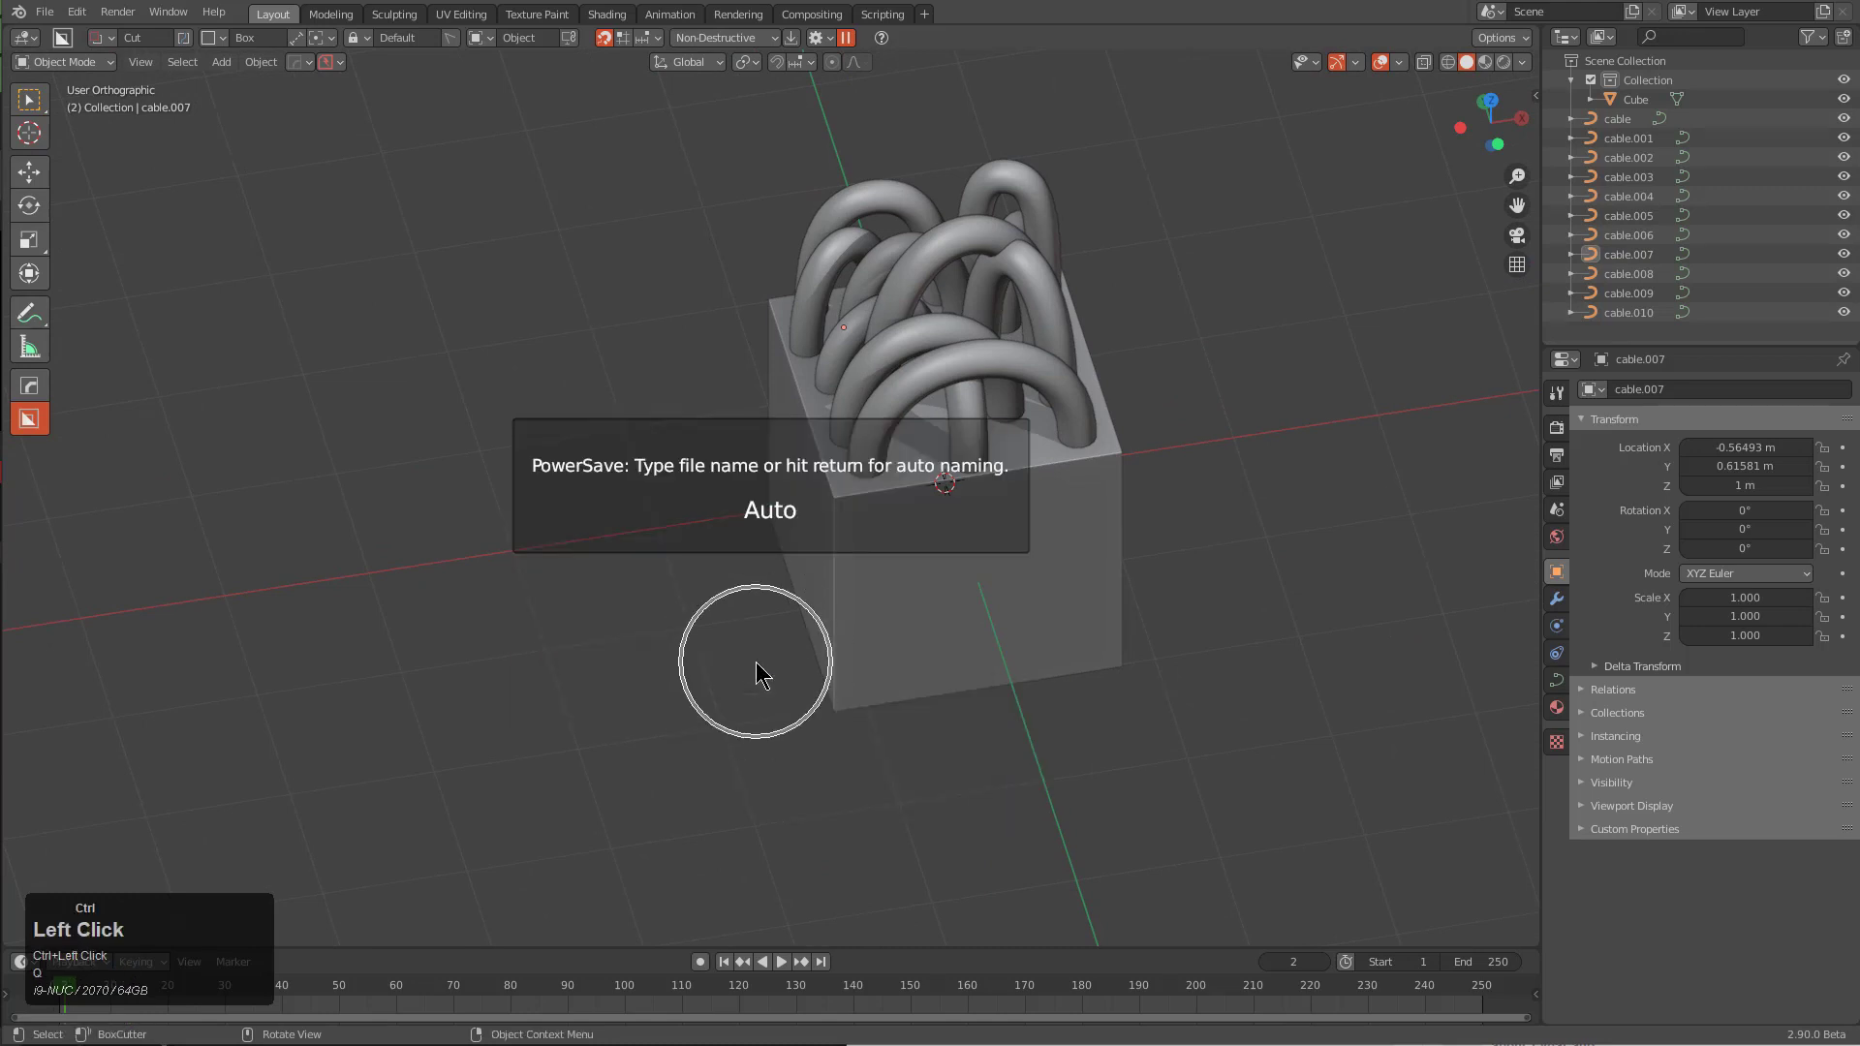
type("cable")
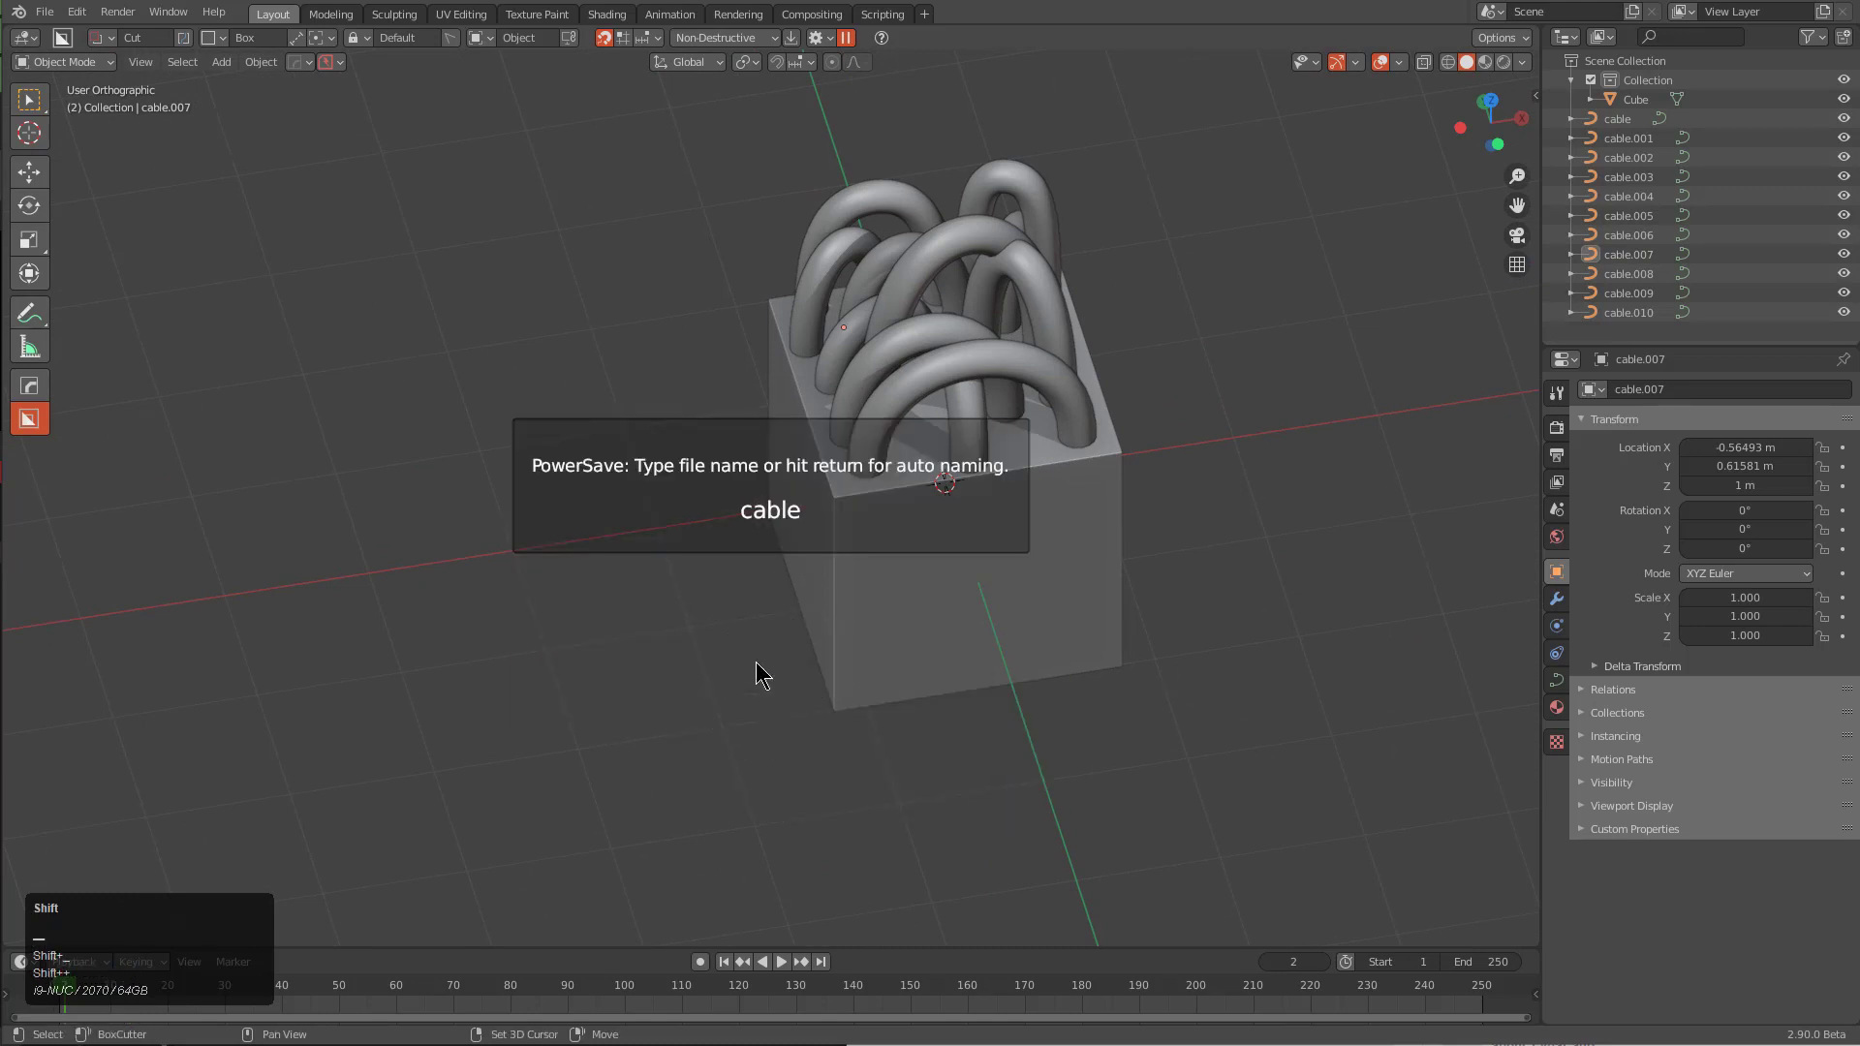
type("_demo")
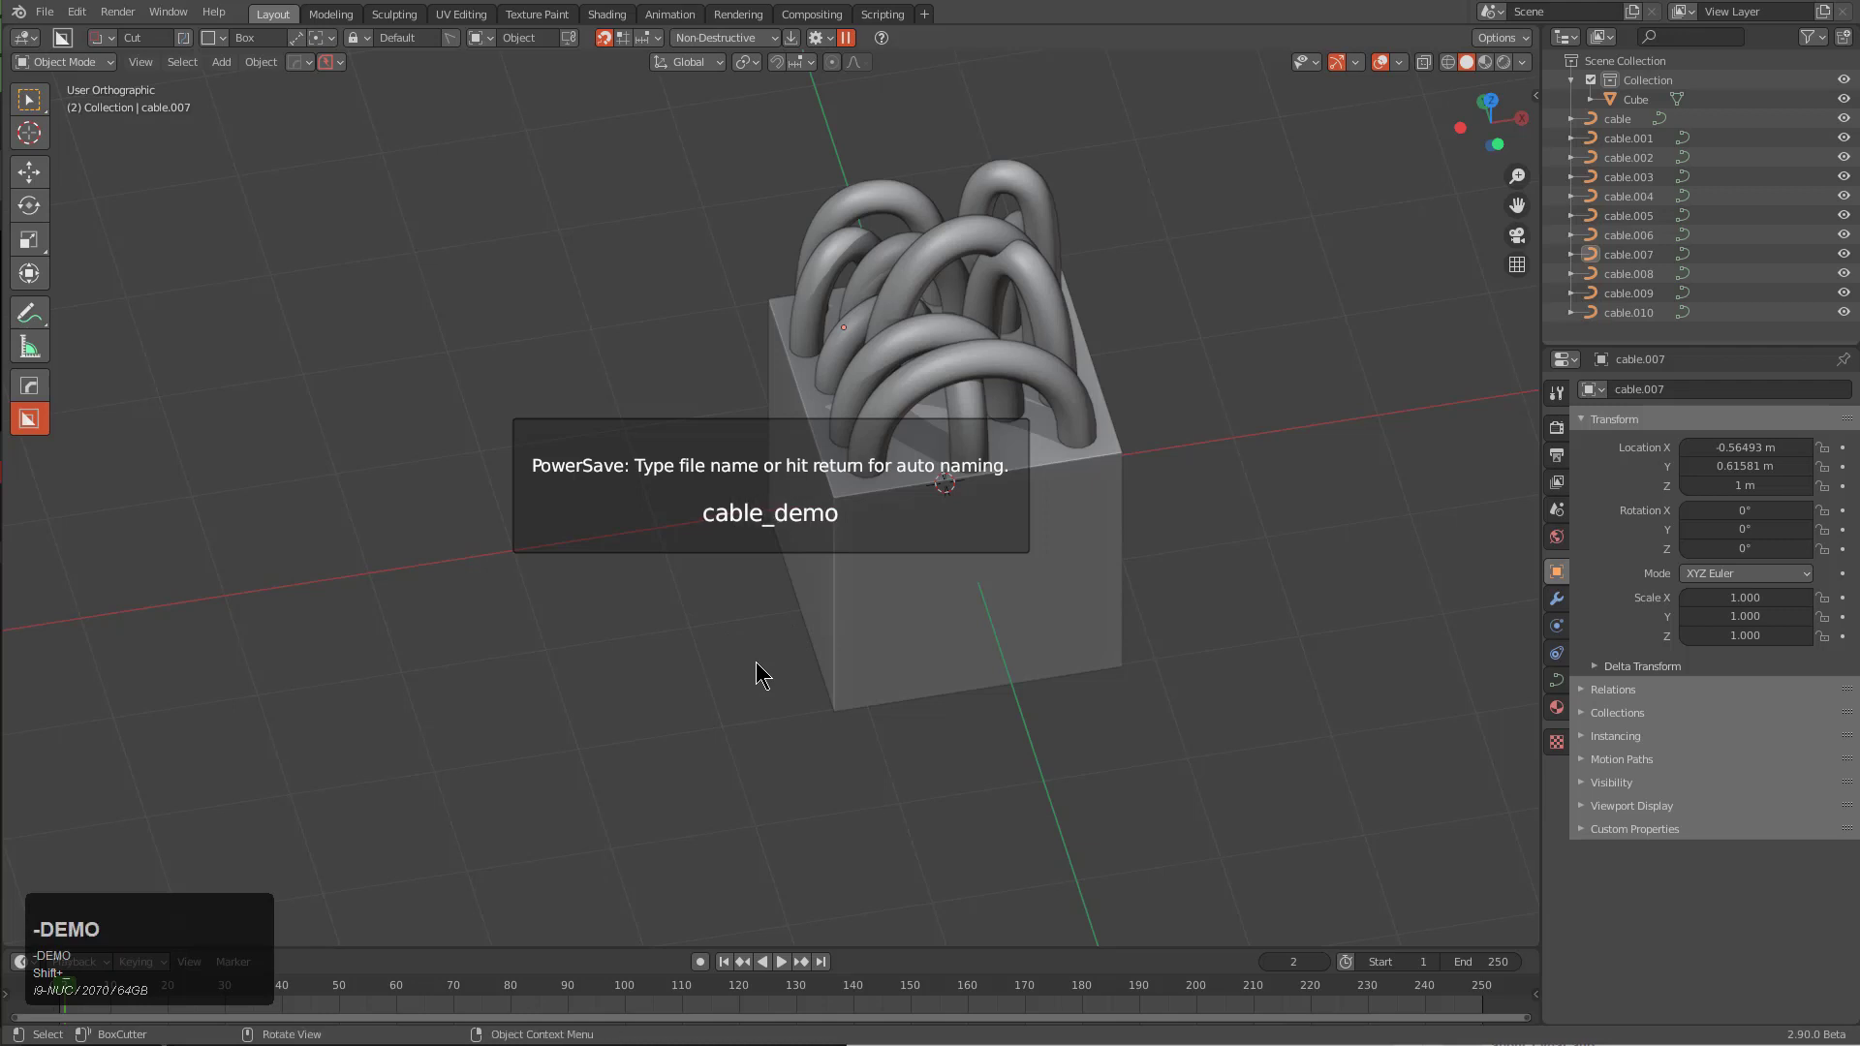
key("Return")
middle_click_drag(760, 635, 648, 568)
Add a plane at the 3D cursor to the left of the cube and frame it
right_click(380, 585, "shift")
key("shift+a")
mouse_move(394, 585)
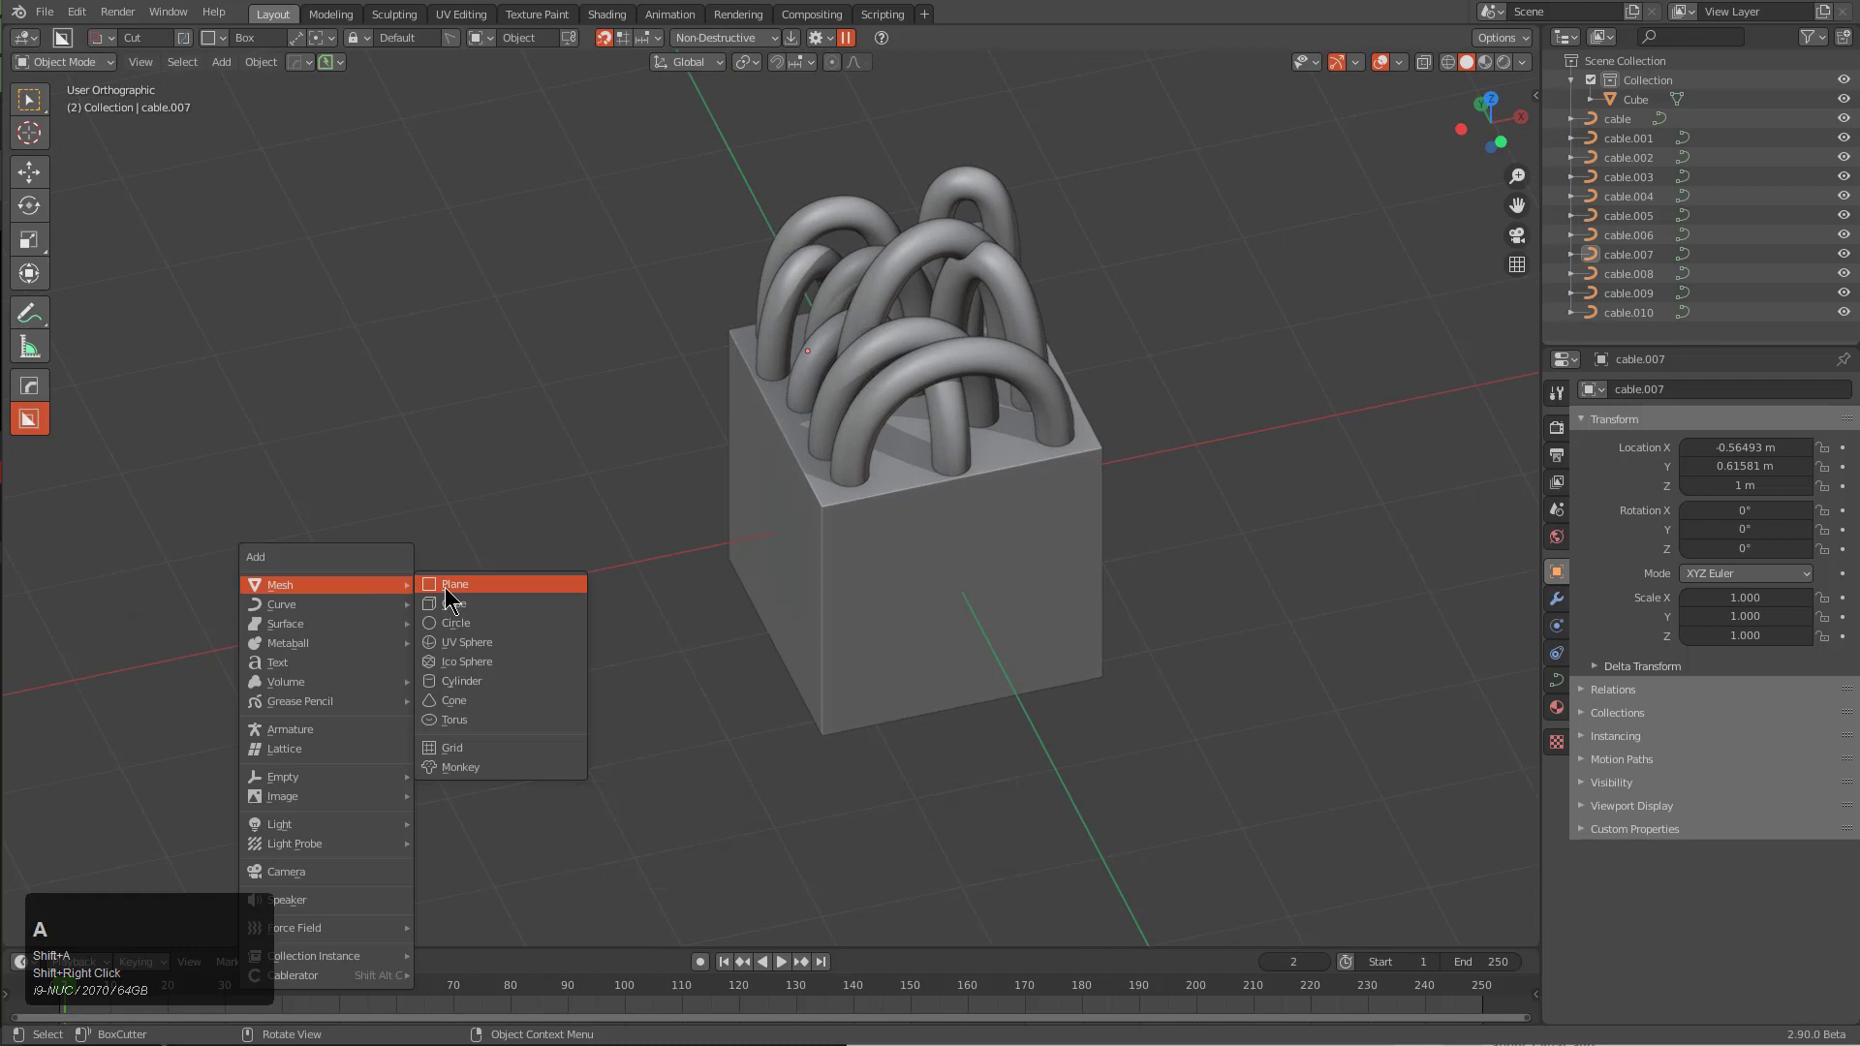
left_click(454, 585)
key("KP_Decimal")
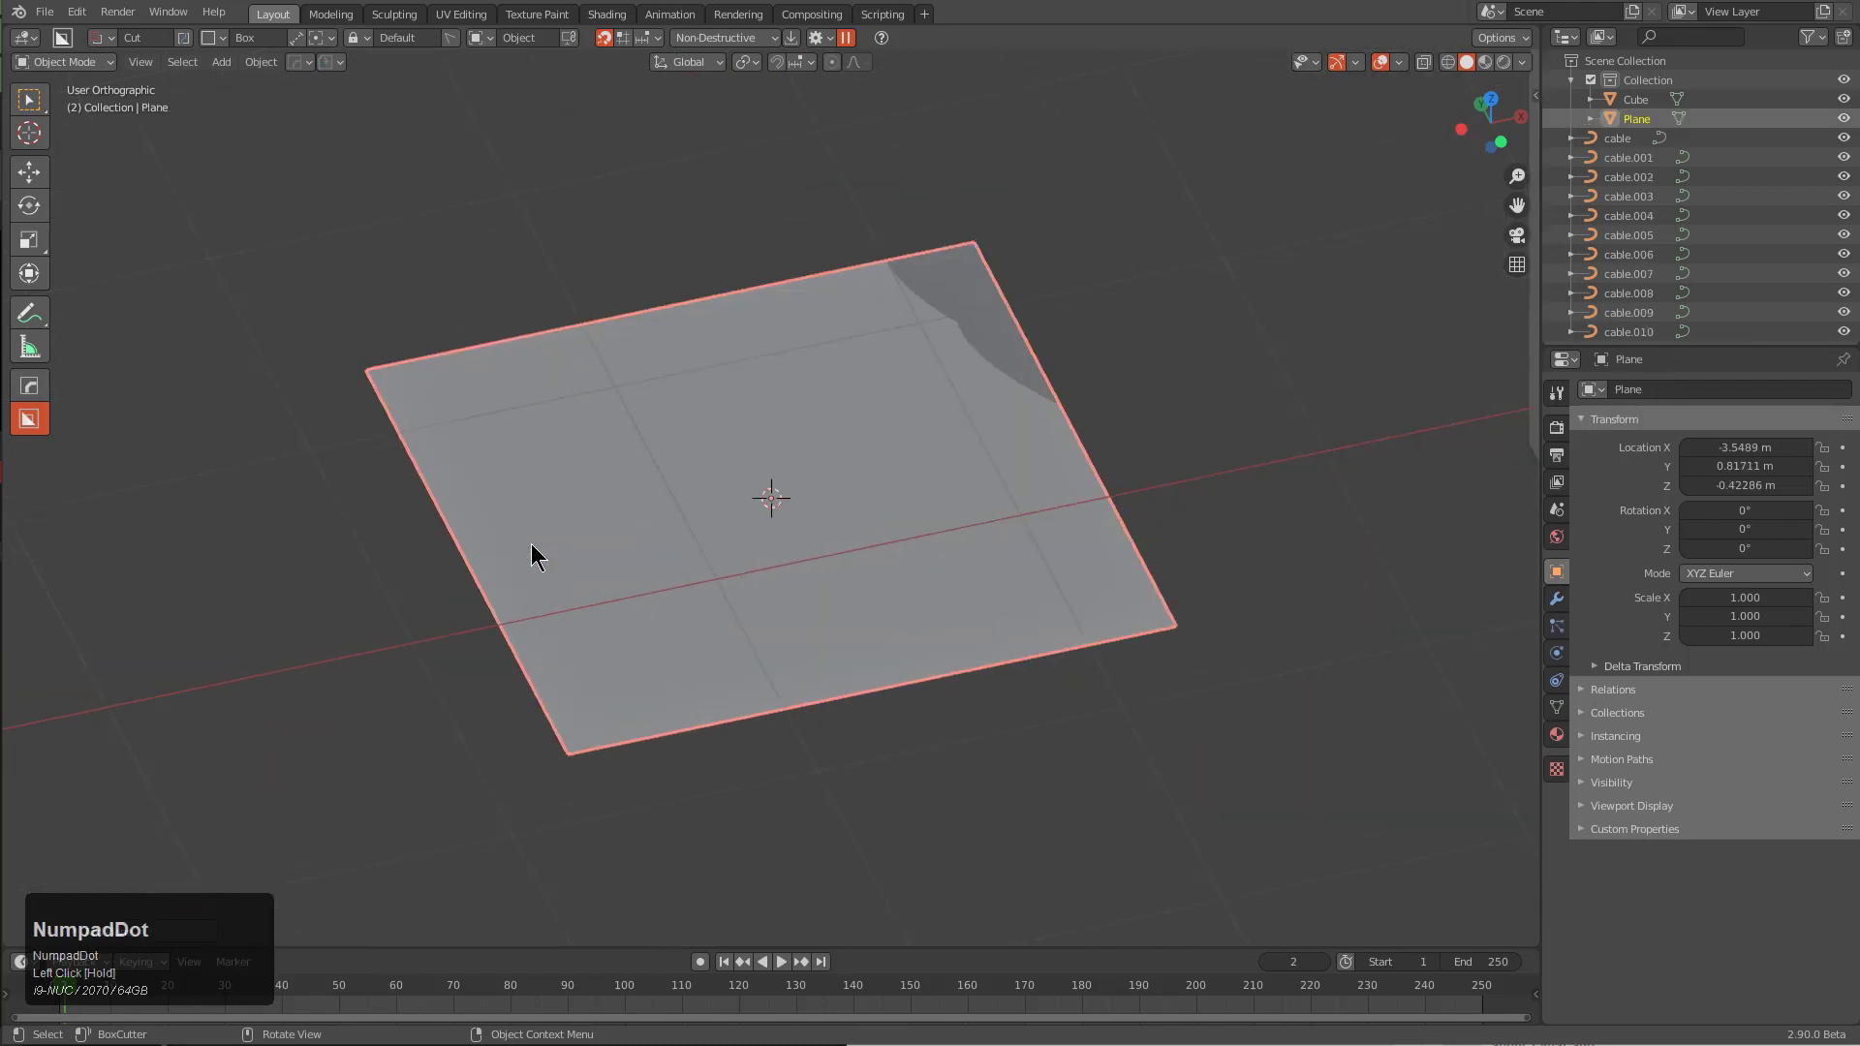
middle_click_drag(532, 548, 753, 581)
Cut the plane in half with HardOps Mirror in Bisect mode
key("alt+x")
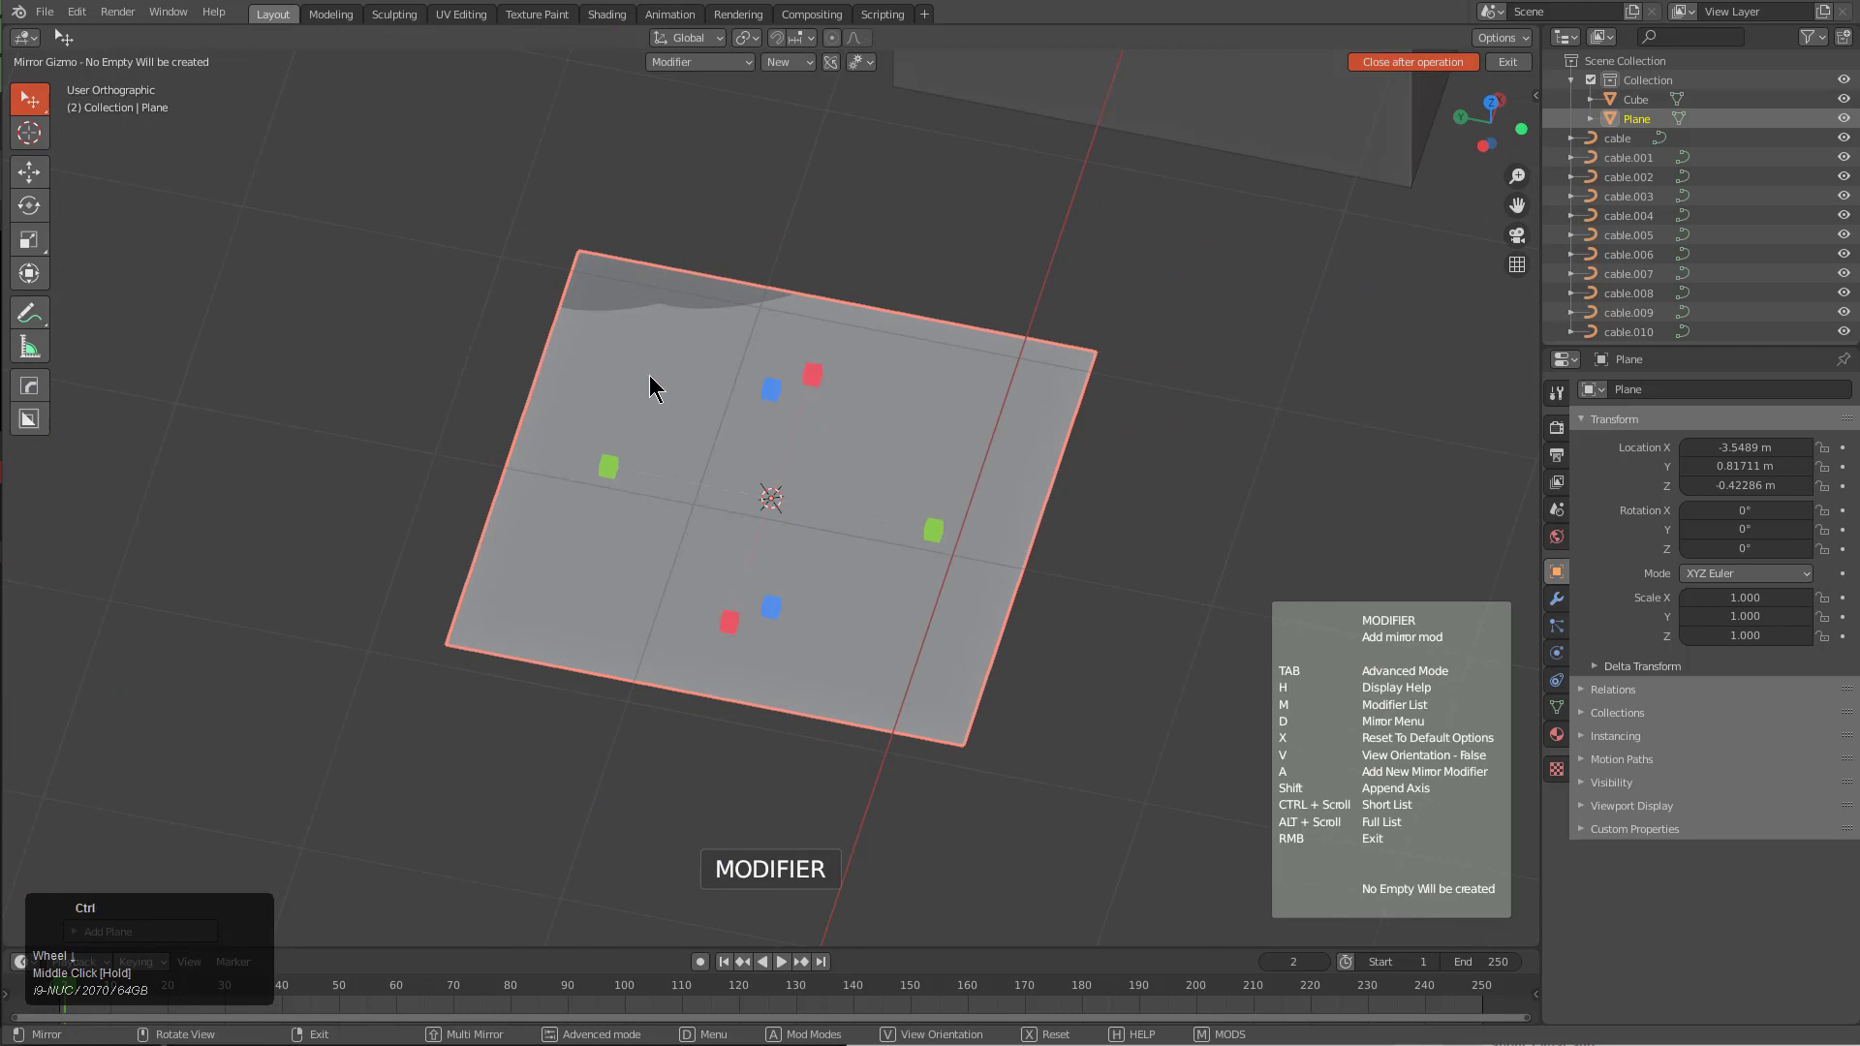
scroll(651, 388, "down", 1, "ctrl")
scroll(655, 419, "up", 2, "ctrl")
scroll(651, 427, "down", 1, "ctrl")
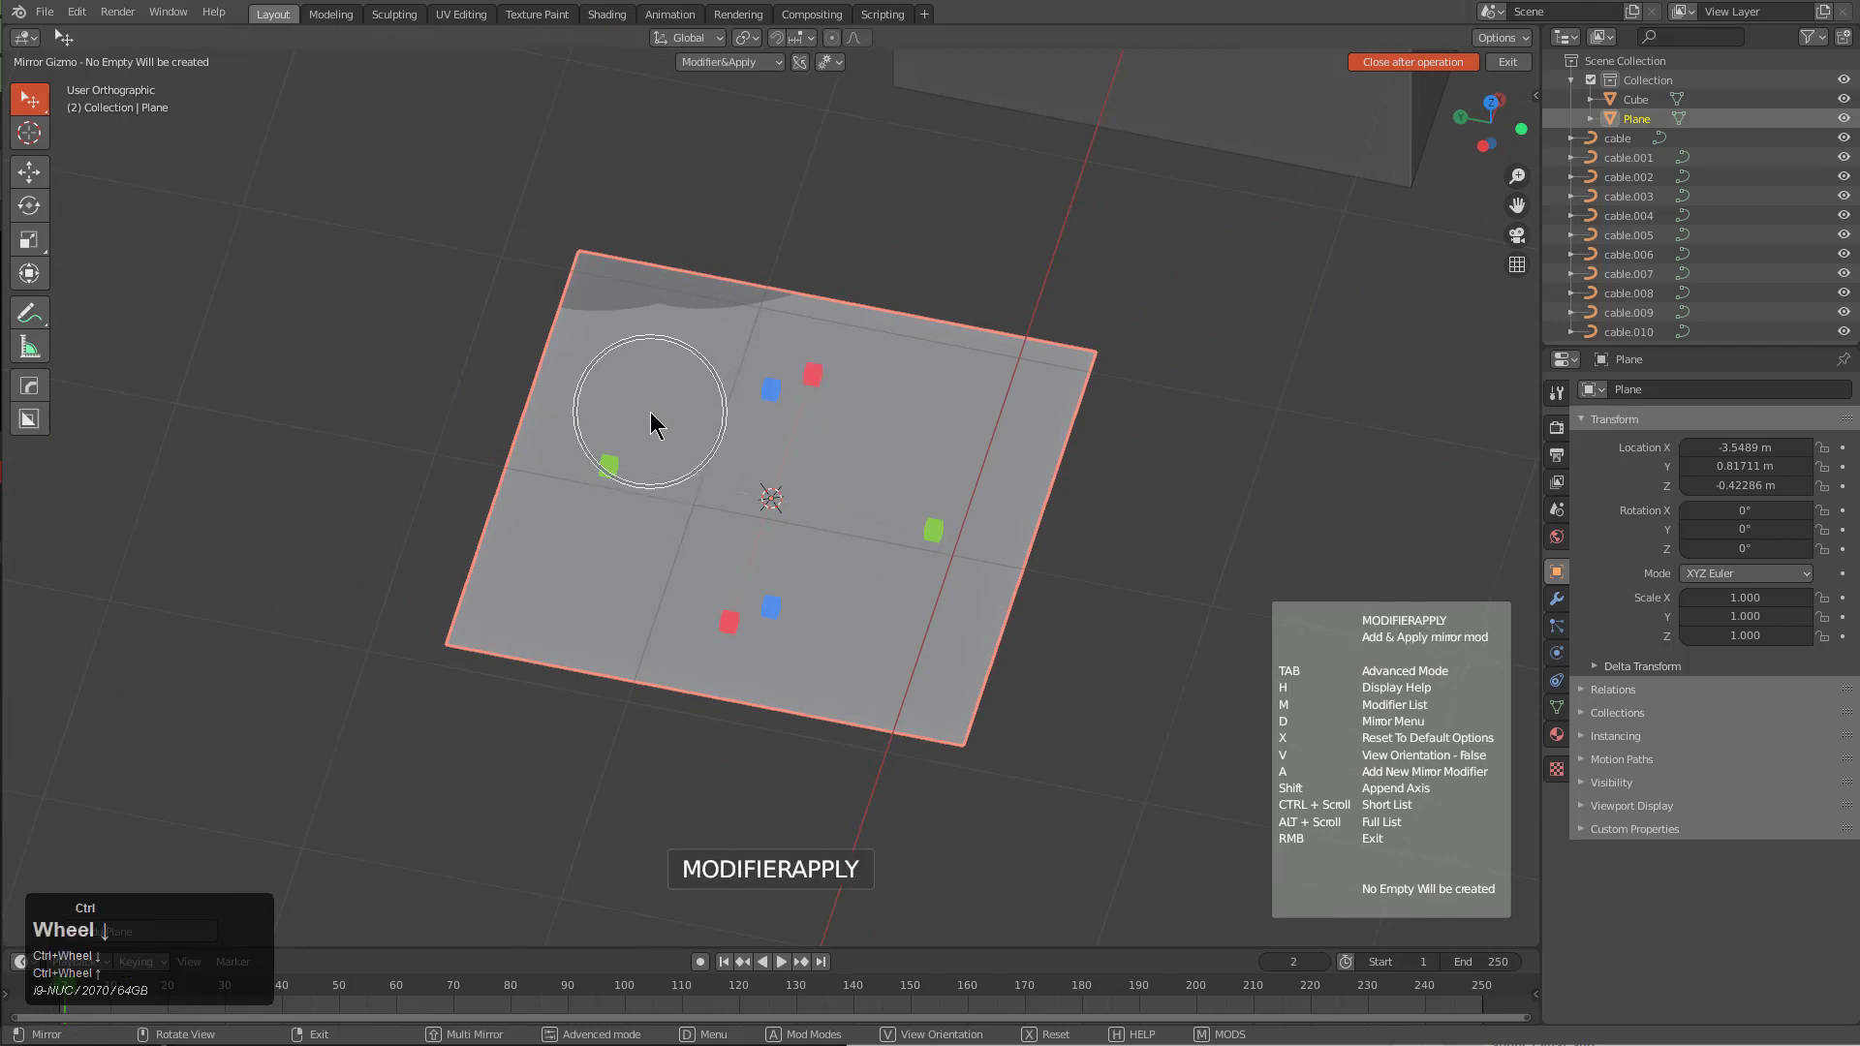
scroll(651, 426, "down", 3, "alt")
scroll(651, 426, "down", 2, "alt")
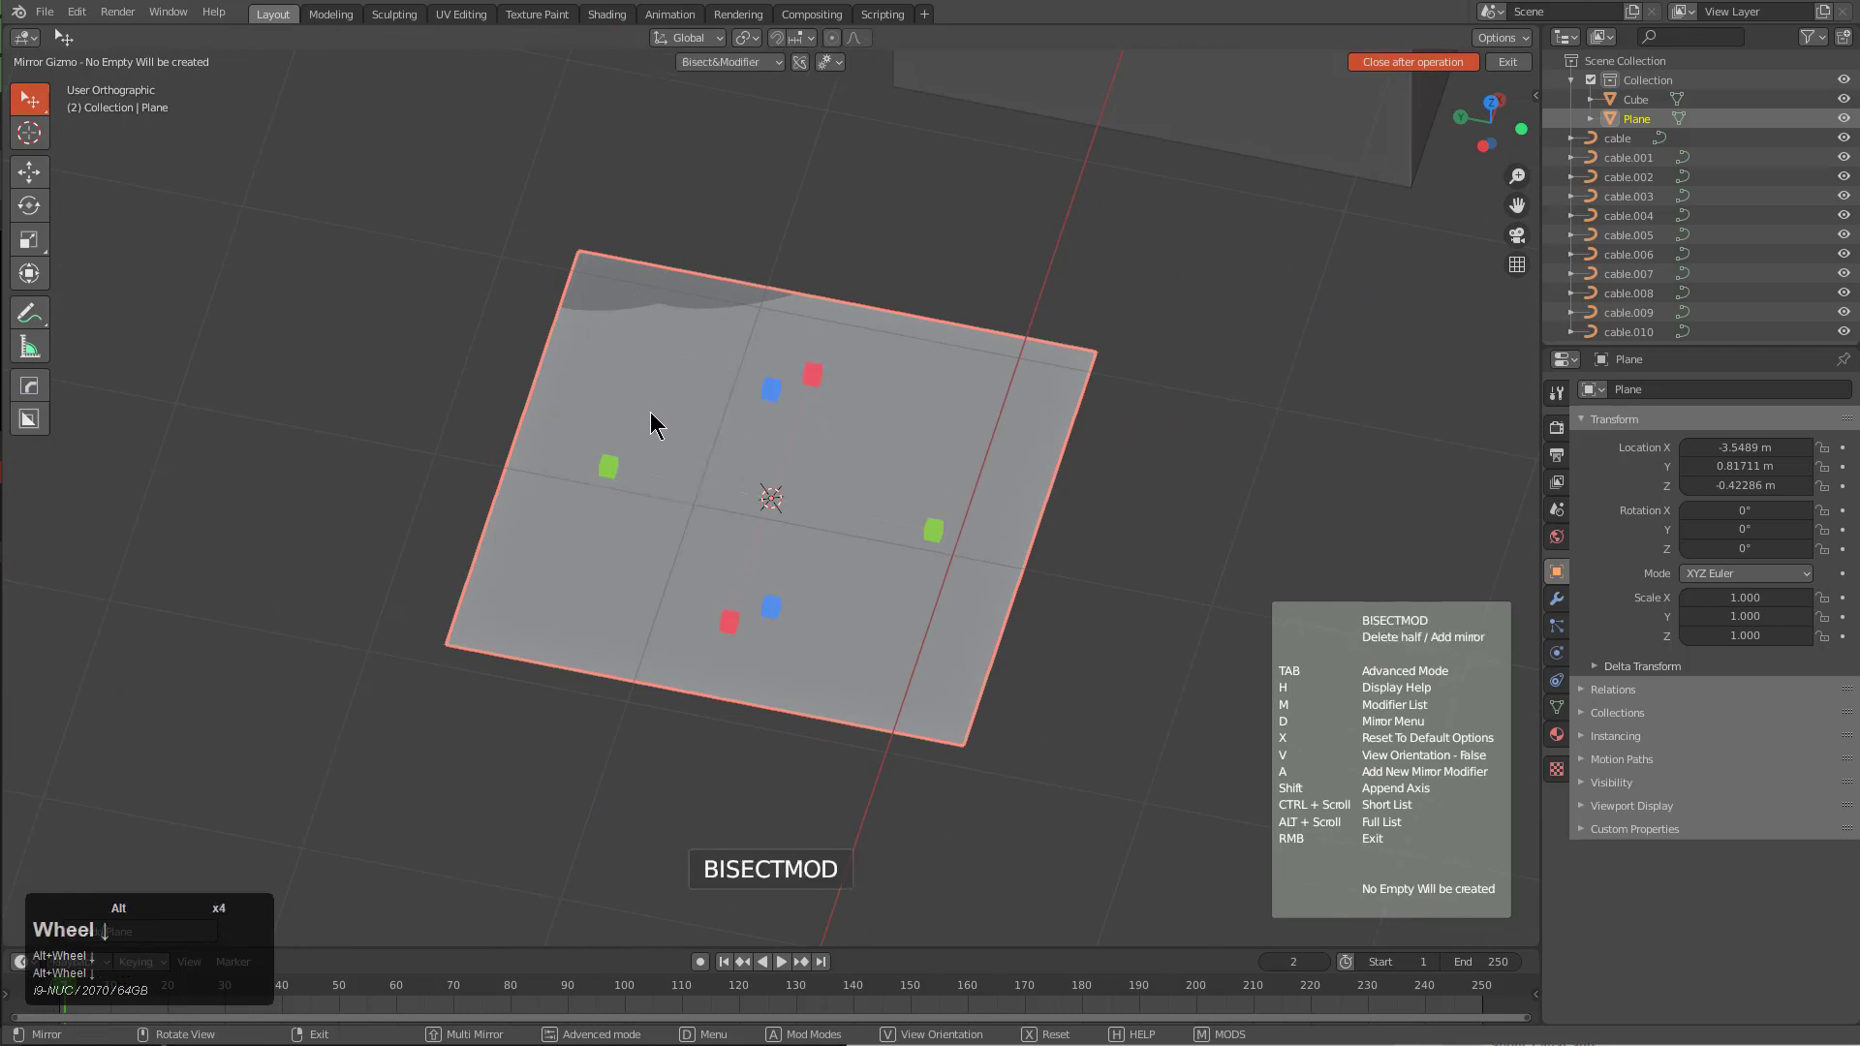
left_click(614, 482)
middle_click_drag(723, 574, 777, 573)
Bevel the plane's bottom-left corner vertex with HOps Bevel at 19 segments
scroll(549, 712, "up", 1)
key("Tab")
left_click(484, 749)
middle_click_drag(483, 749, 616, 644, "shift")
key("q")
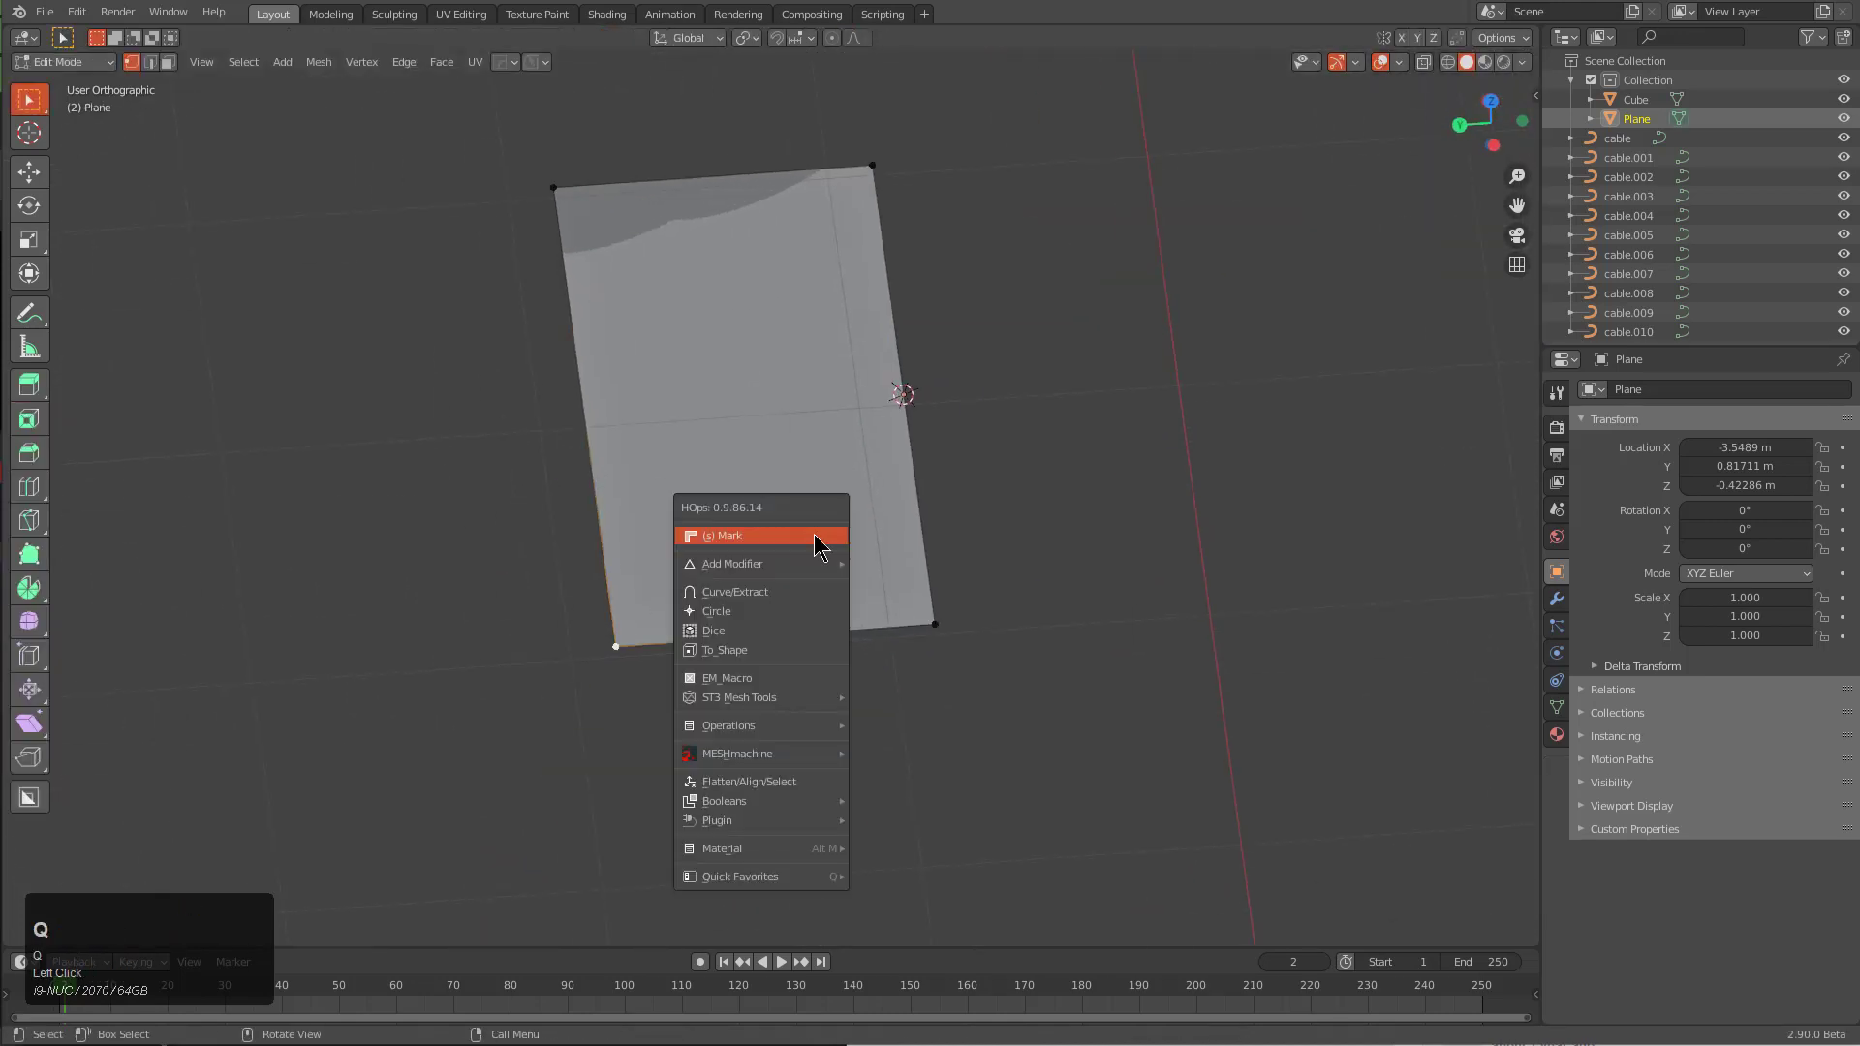
left_click(831, 541, "ctrl")
scroll(1325, 523, "up", 4)
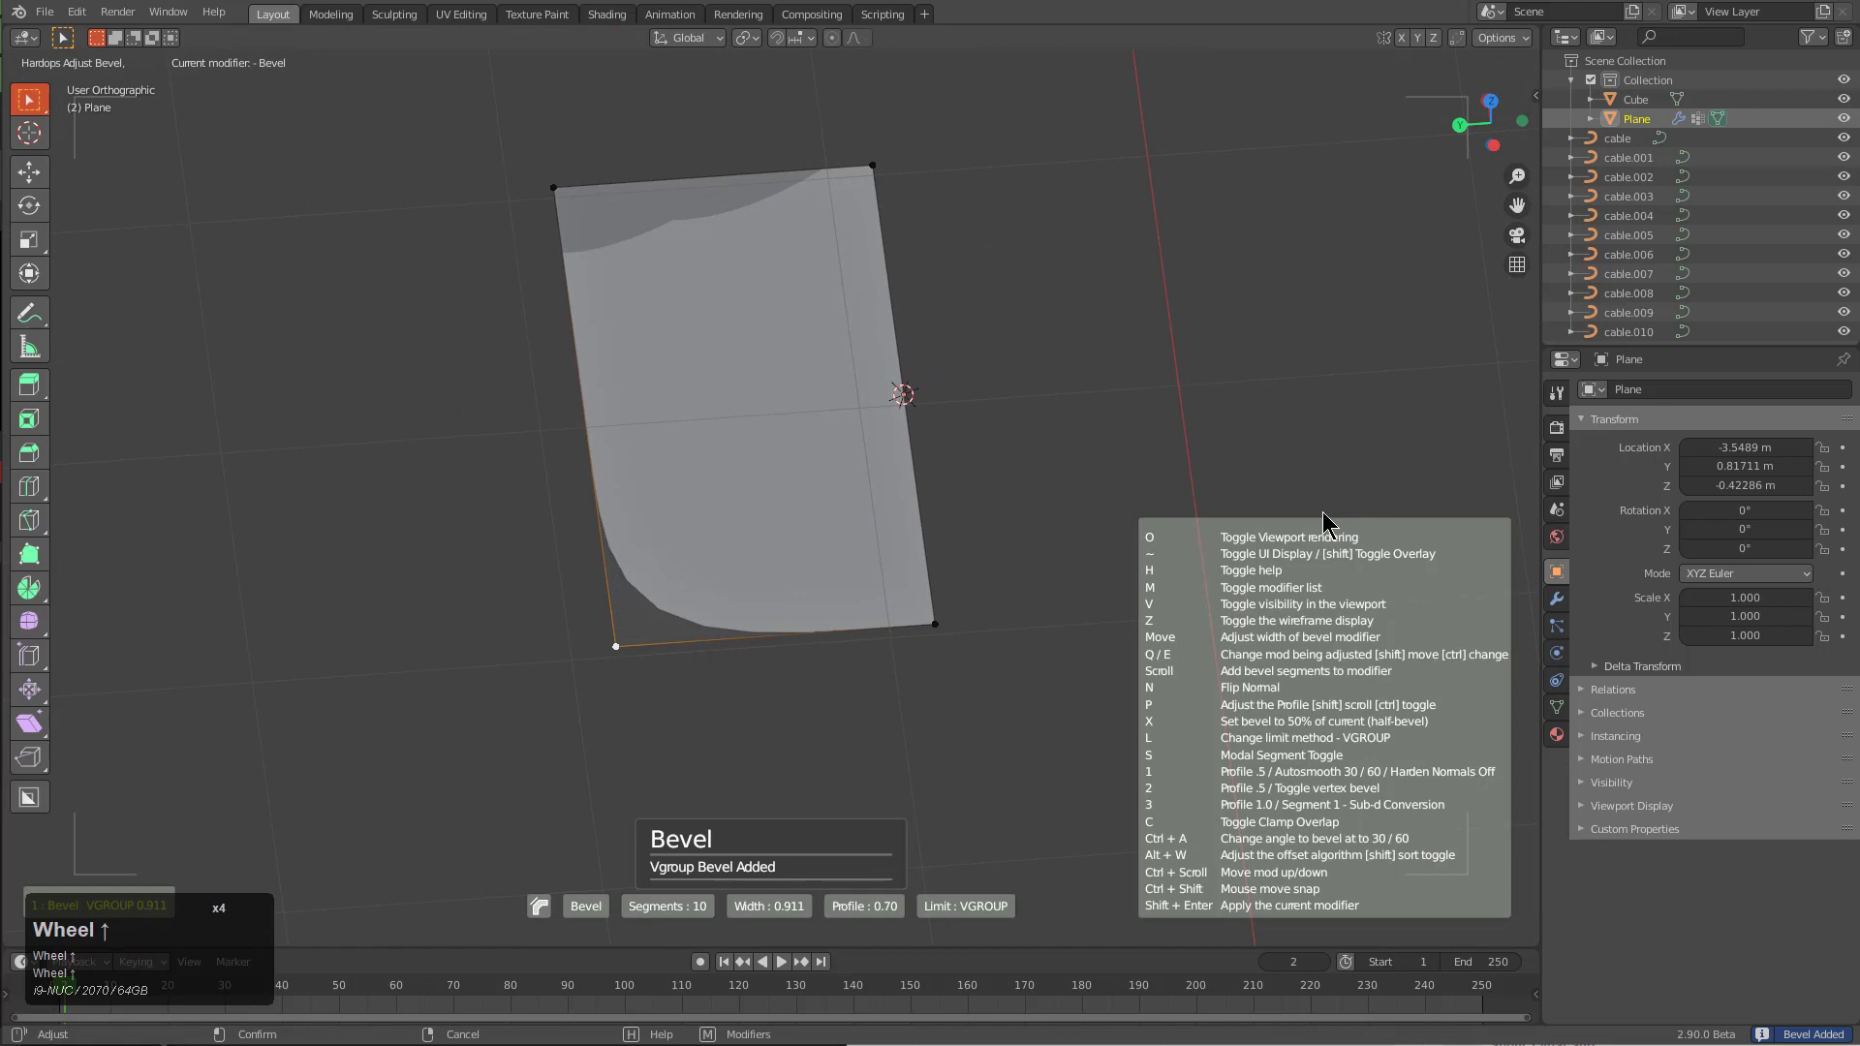
key("1")
key("2")
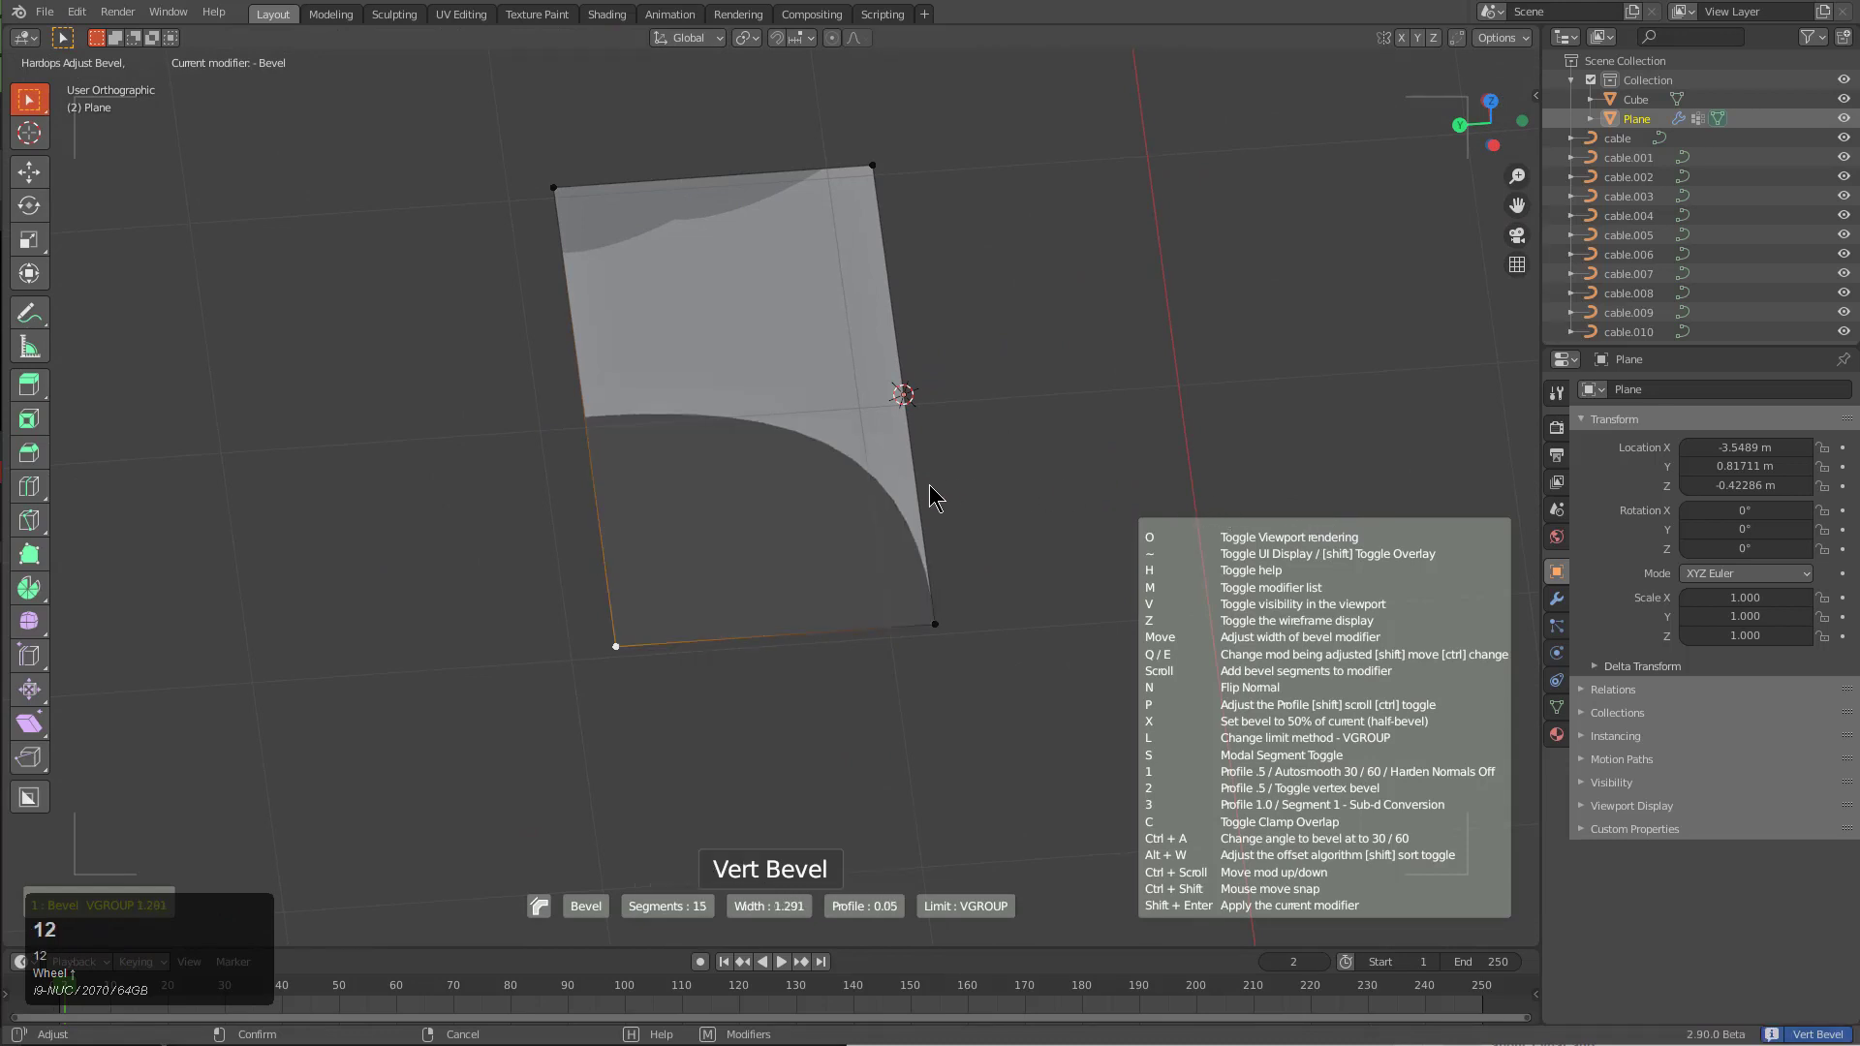
key("2")
key("2")
key("2")
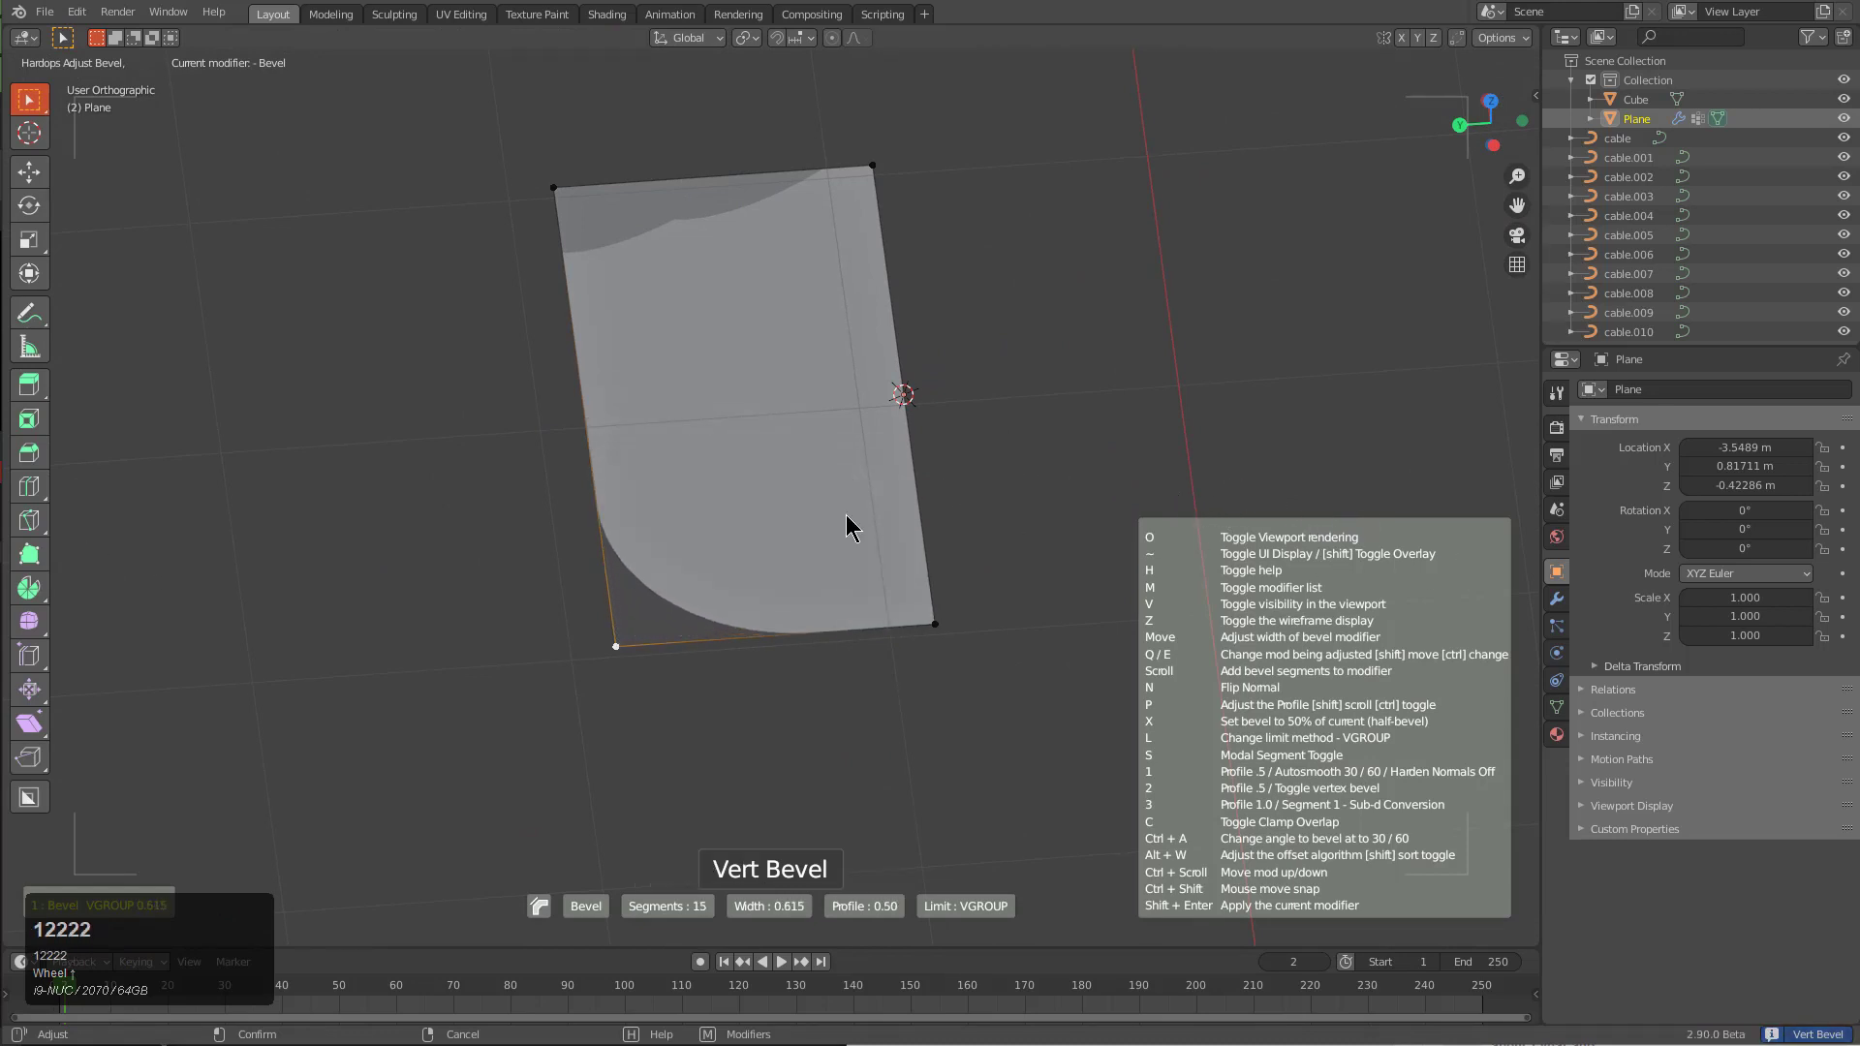
scroll(740, 527, "up", 4)
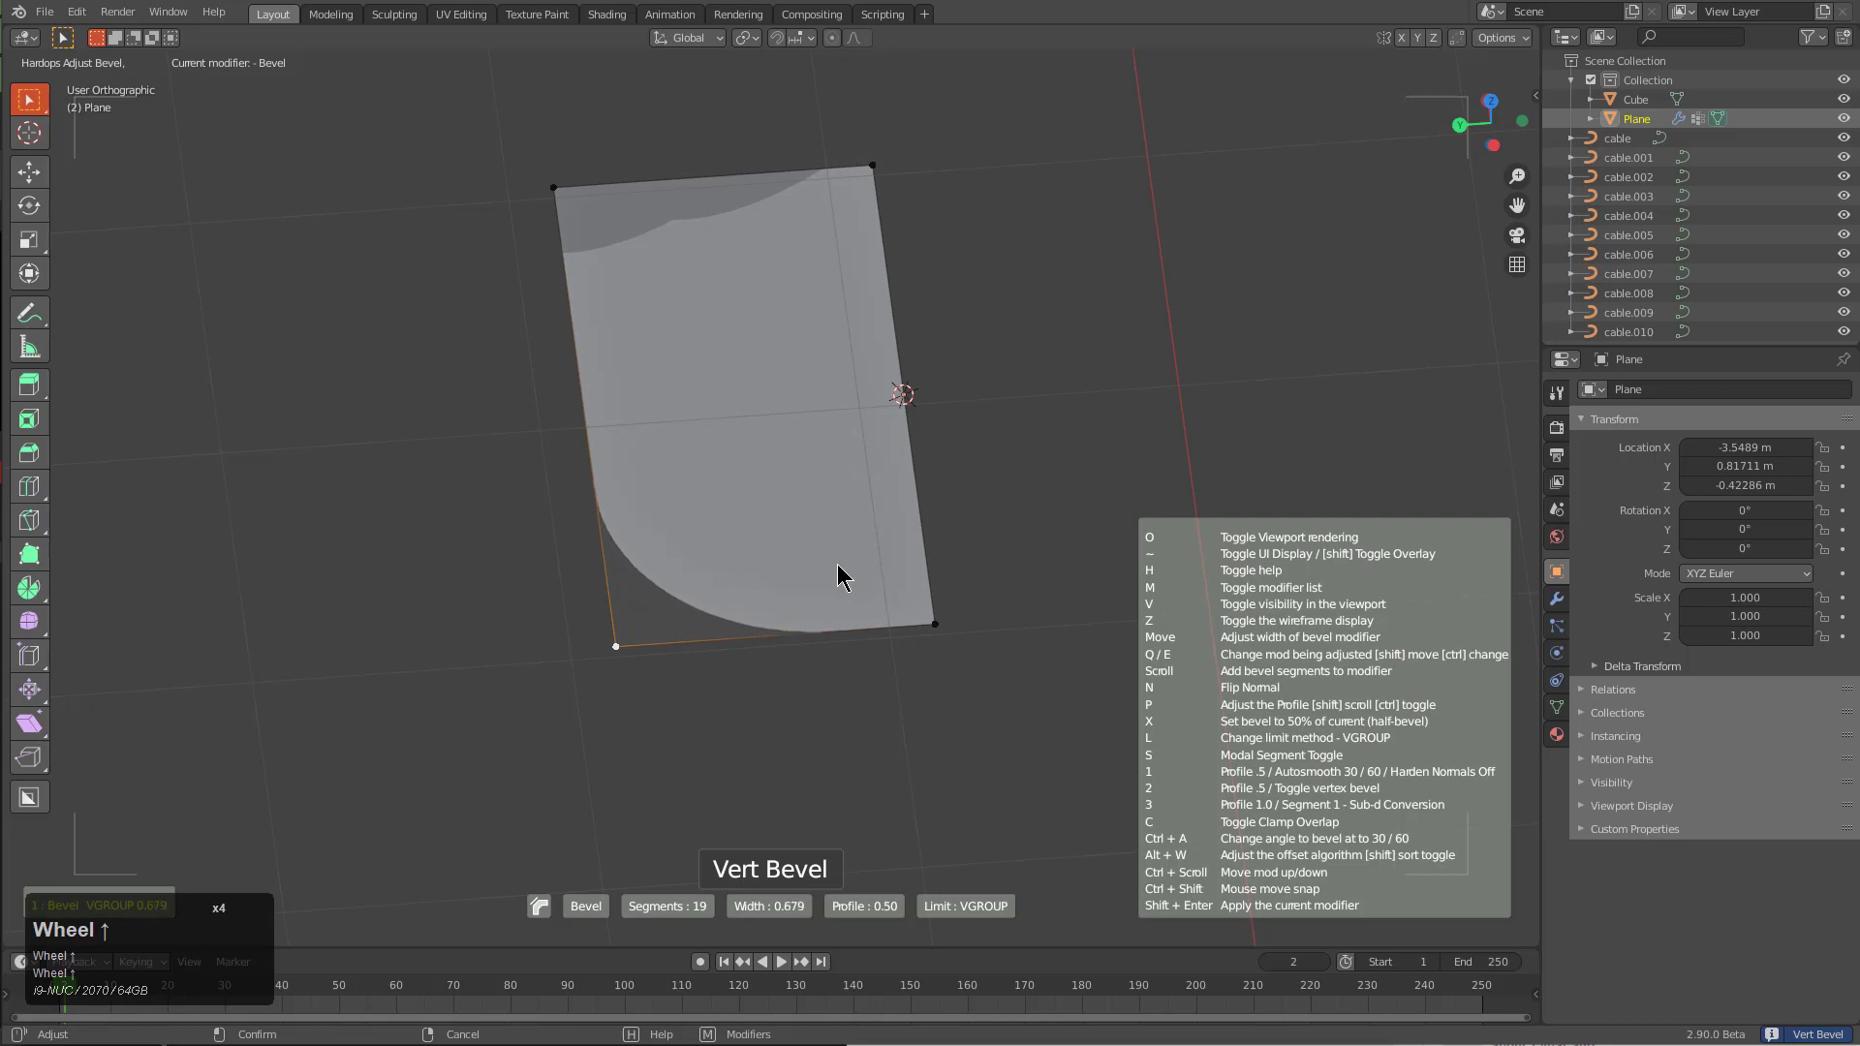
Switch the Bevel modifier to a Custom profile and add a raised profile point
key("Tab")
middle_click_drag(735, 577, 1034, 548)
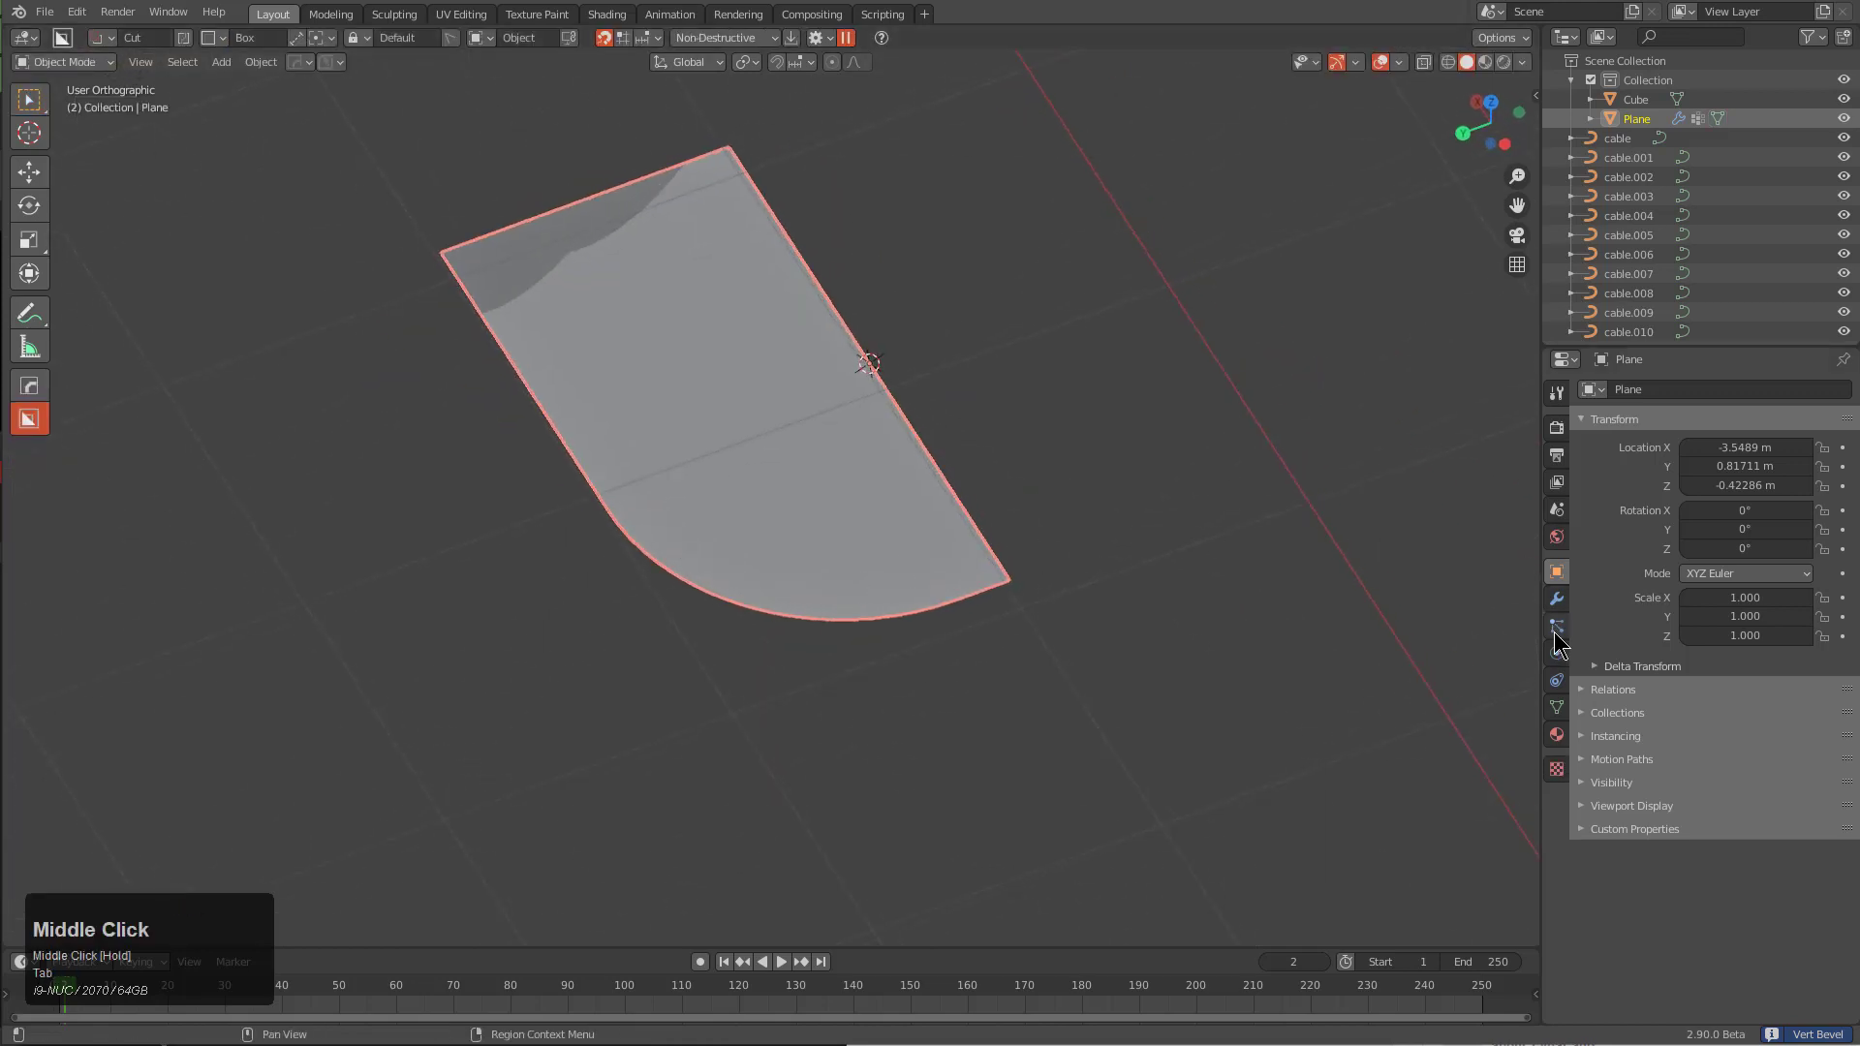
left_click(1554, 600)
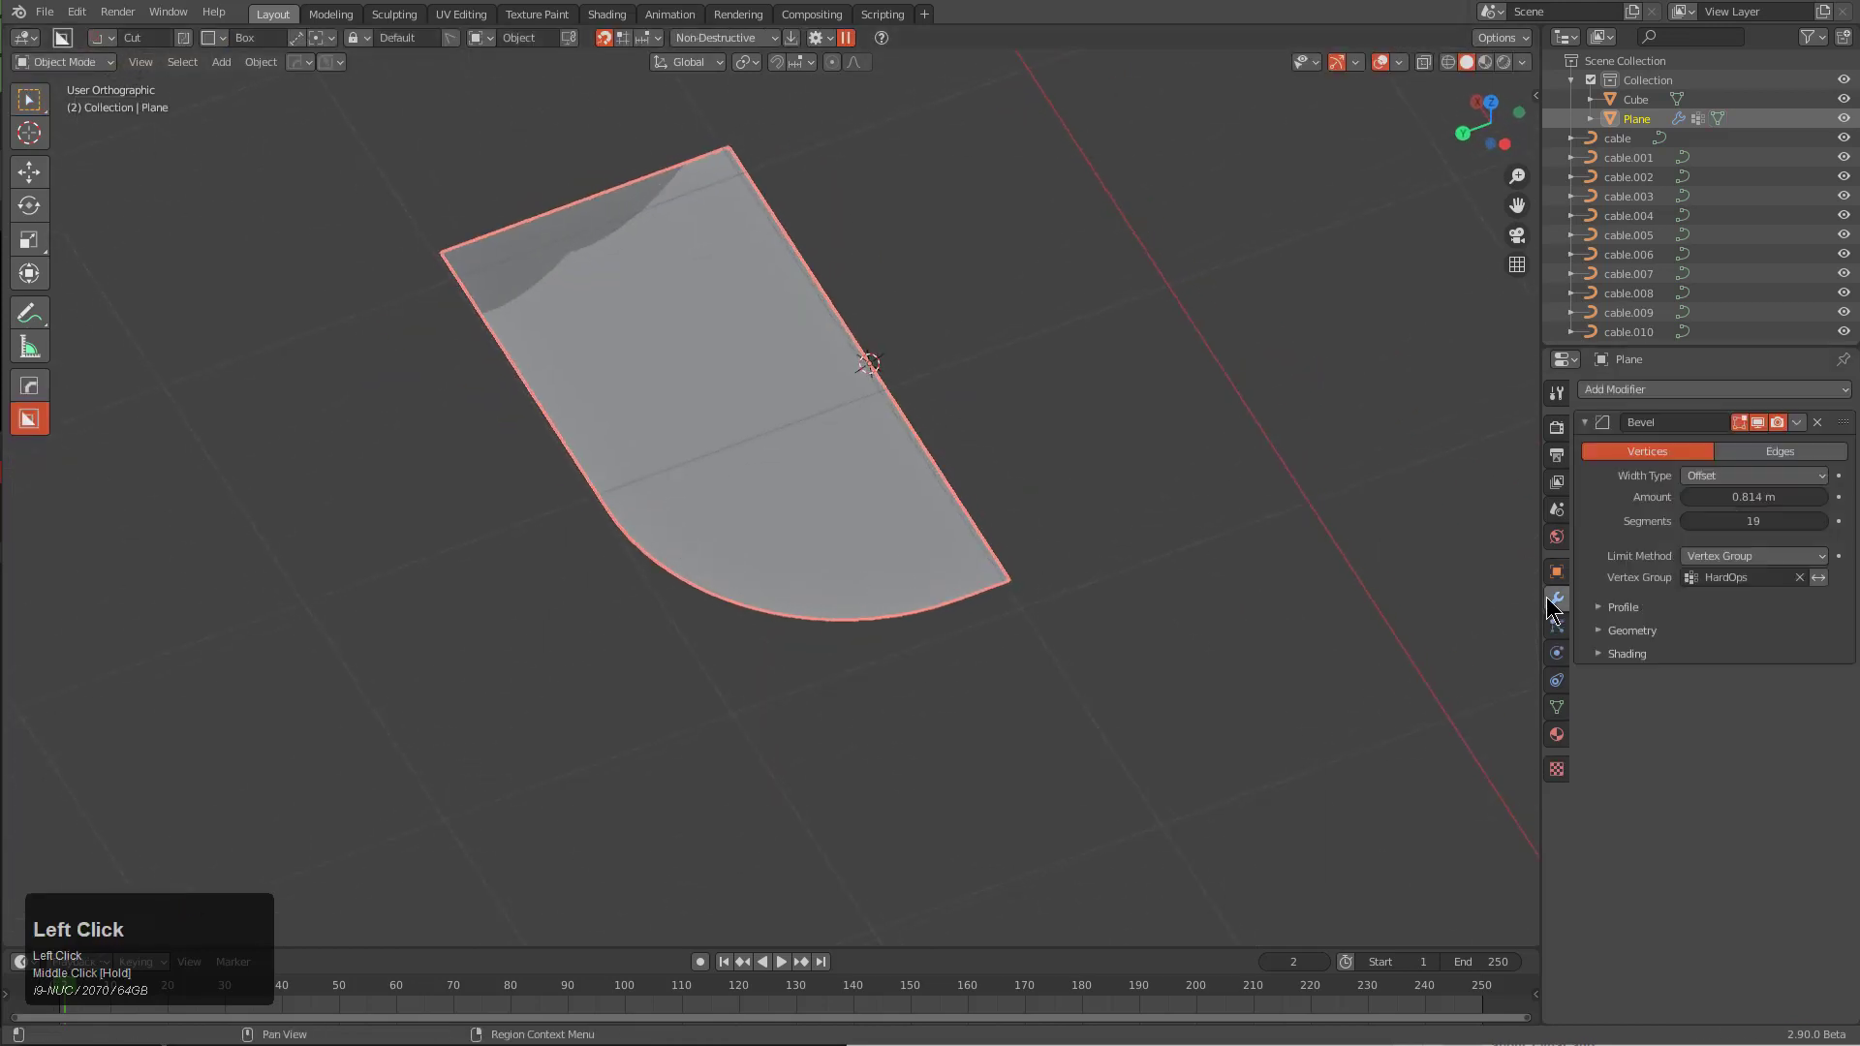
left_click(1605, 608)
left_click(1802, 639)
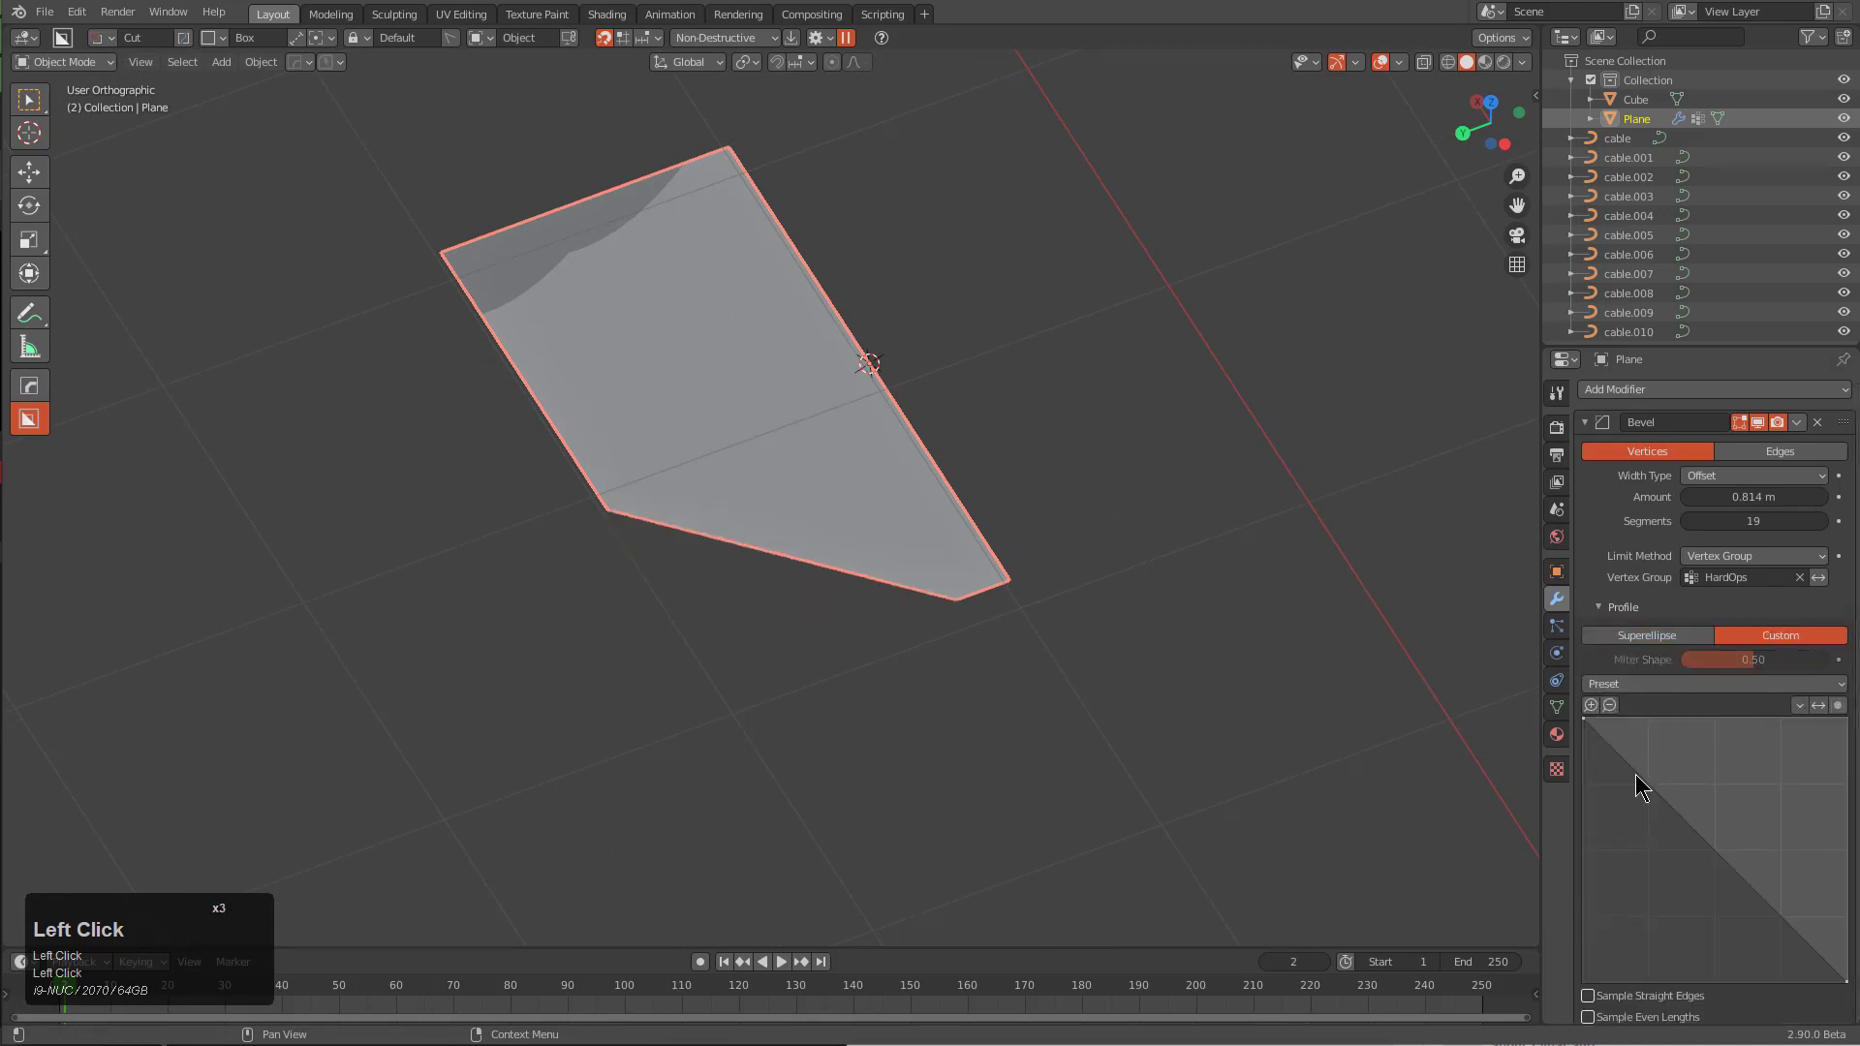
left_click_drag(1637, 785, 1650, 718)
Shape the custom profile into a step using Vector handles on its points
left_click(1612, 997)
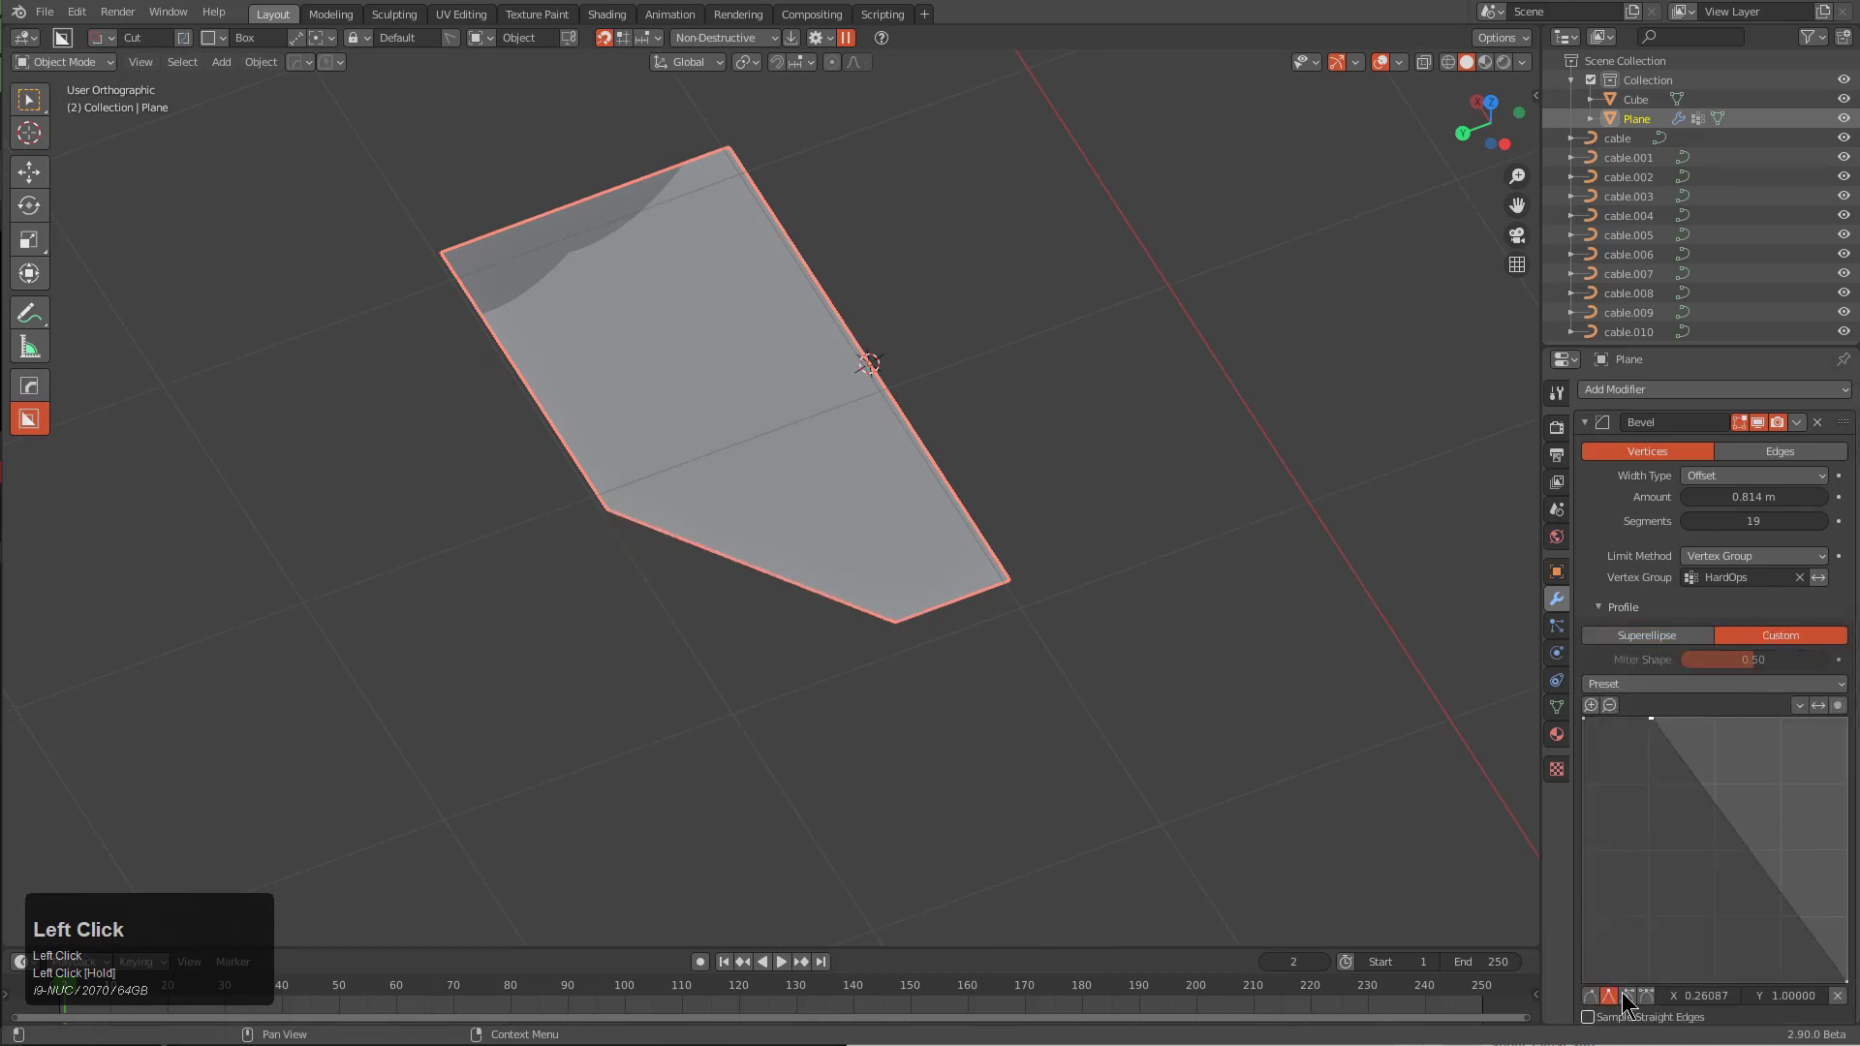
left_click_drag(1841, 978, 1715, 903)
left_click(1608, 996)
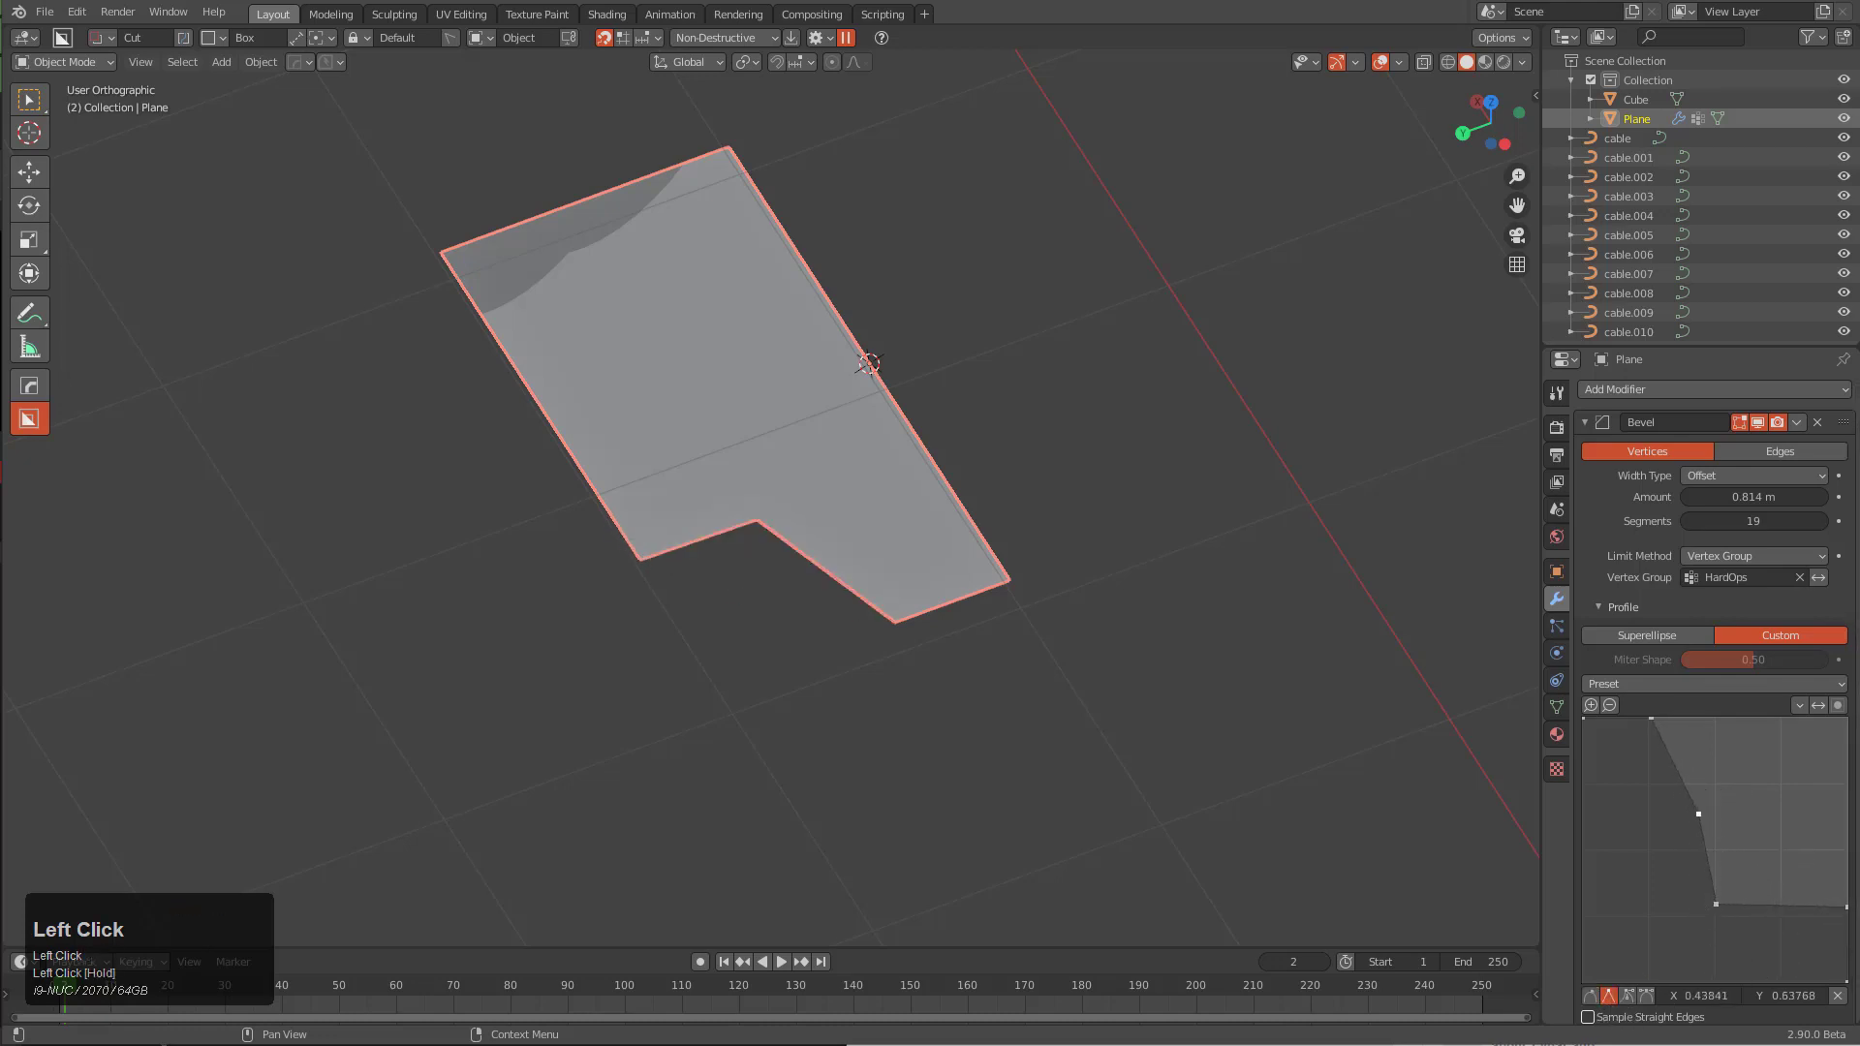
left_click_drag(1698, 813, 1653, 808)
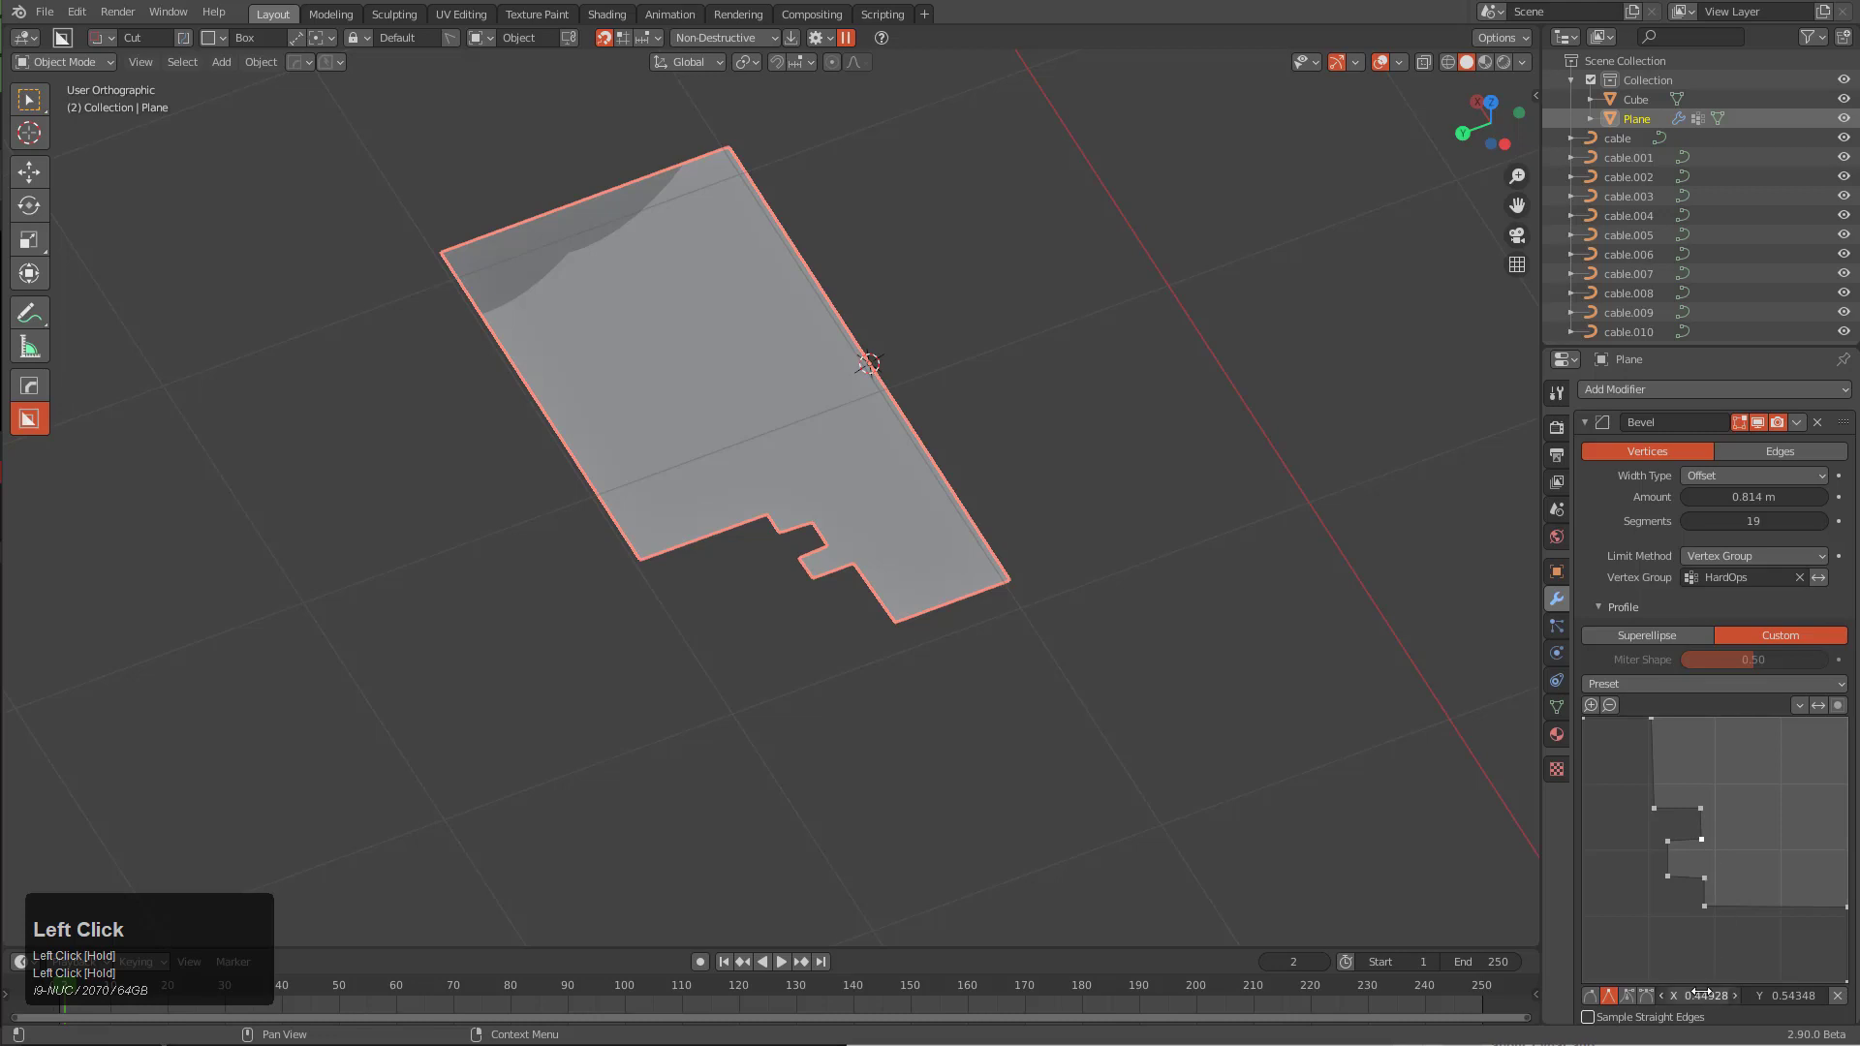
left_click(1667, 842)
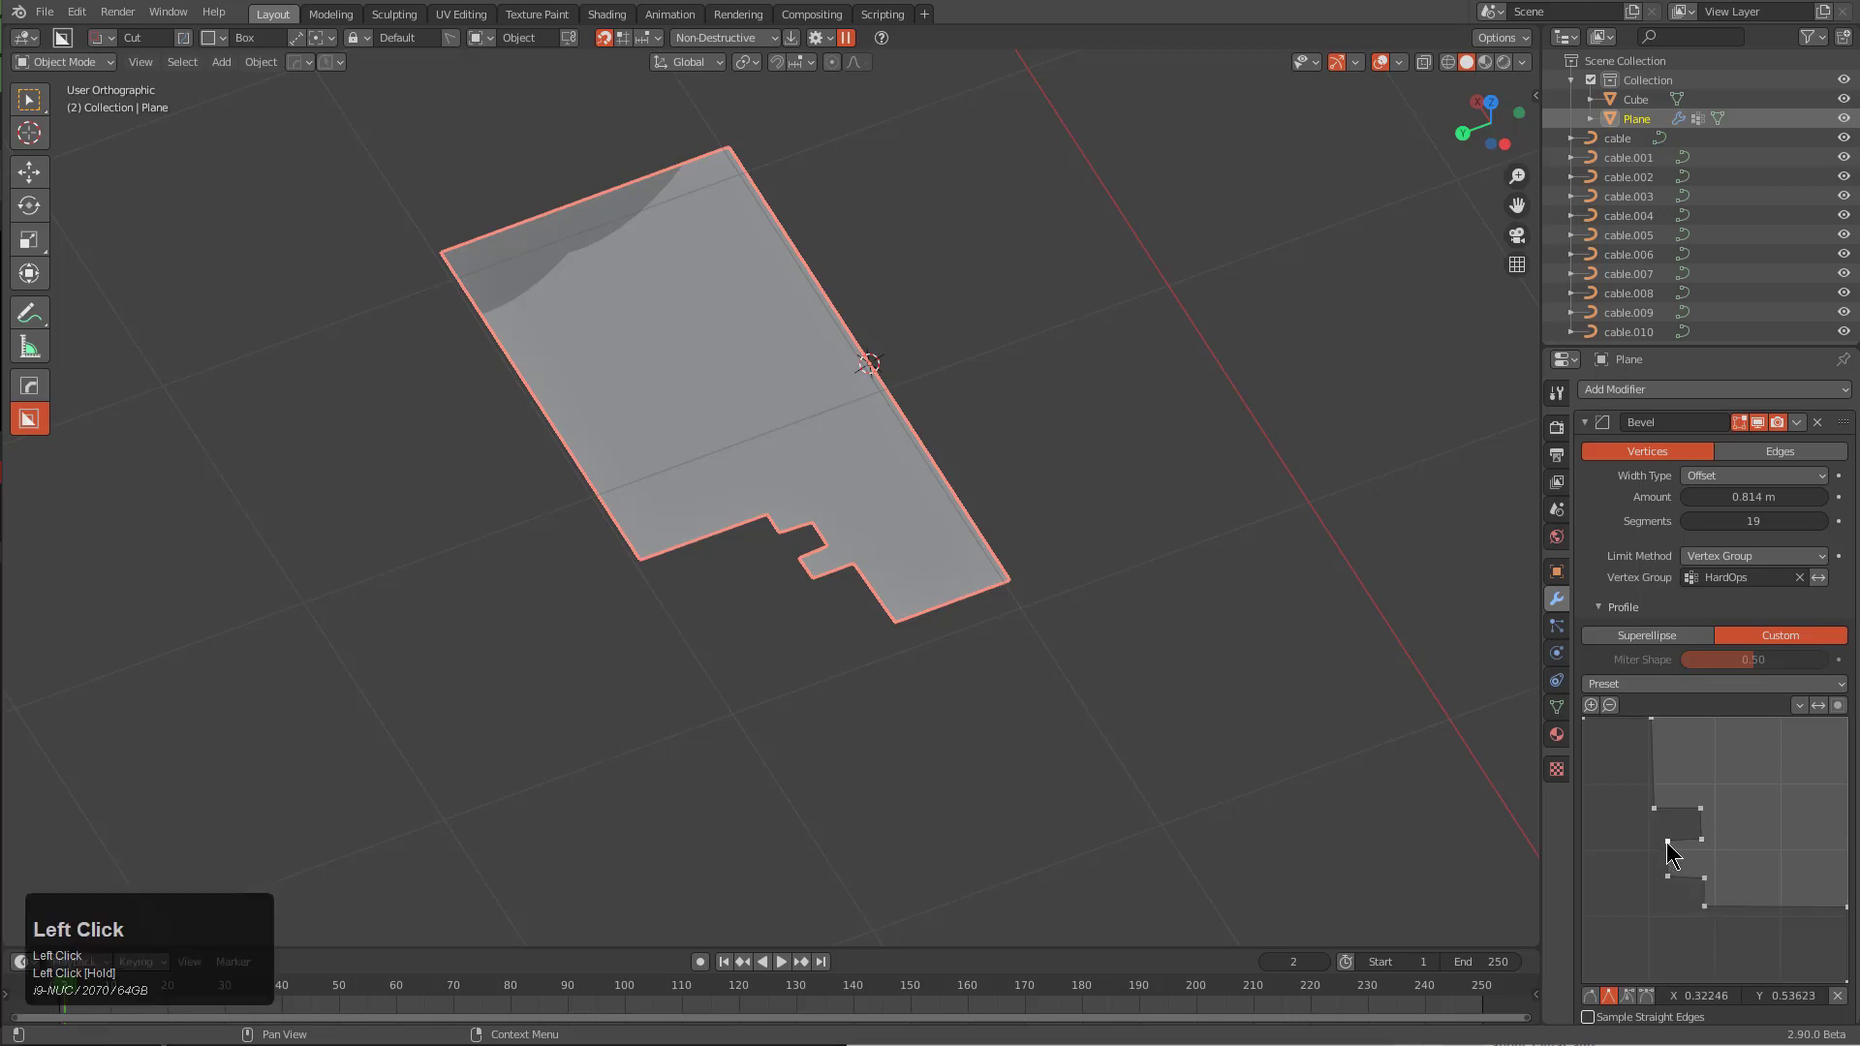
middle_click_drag(969, 562, 656, 194)
Activate the HardOps bevel on the plane and drag out a wider bevel
key("alt+w")
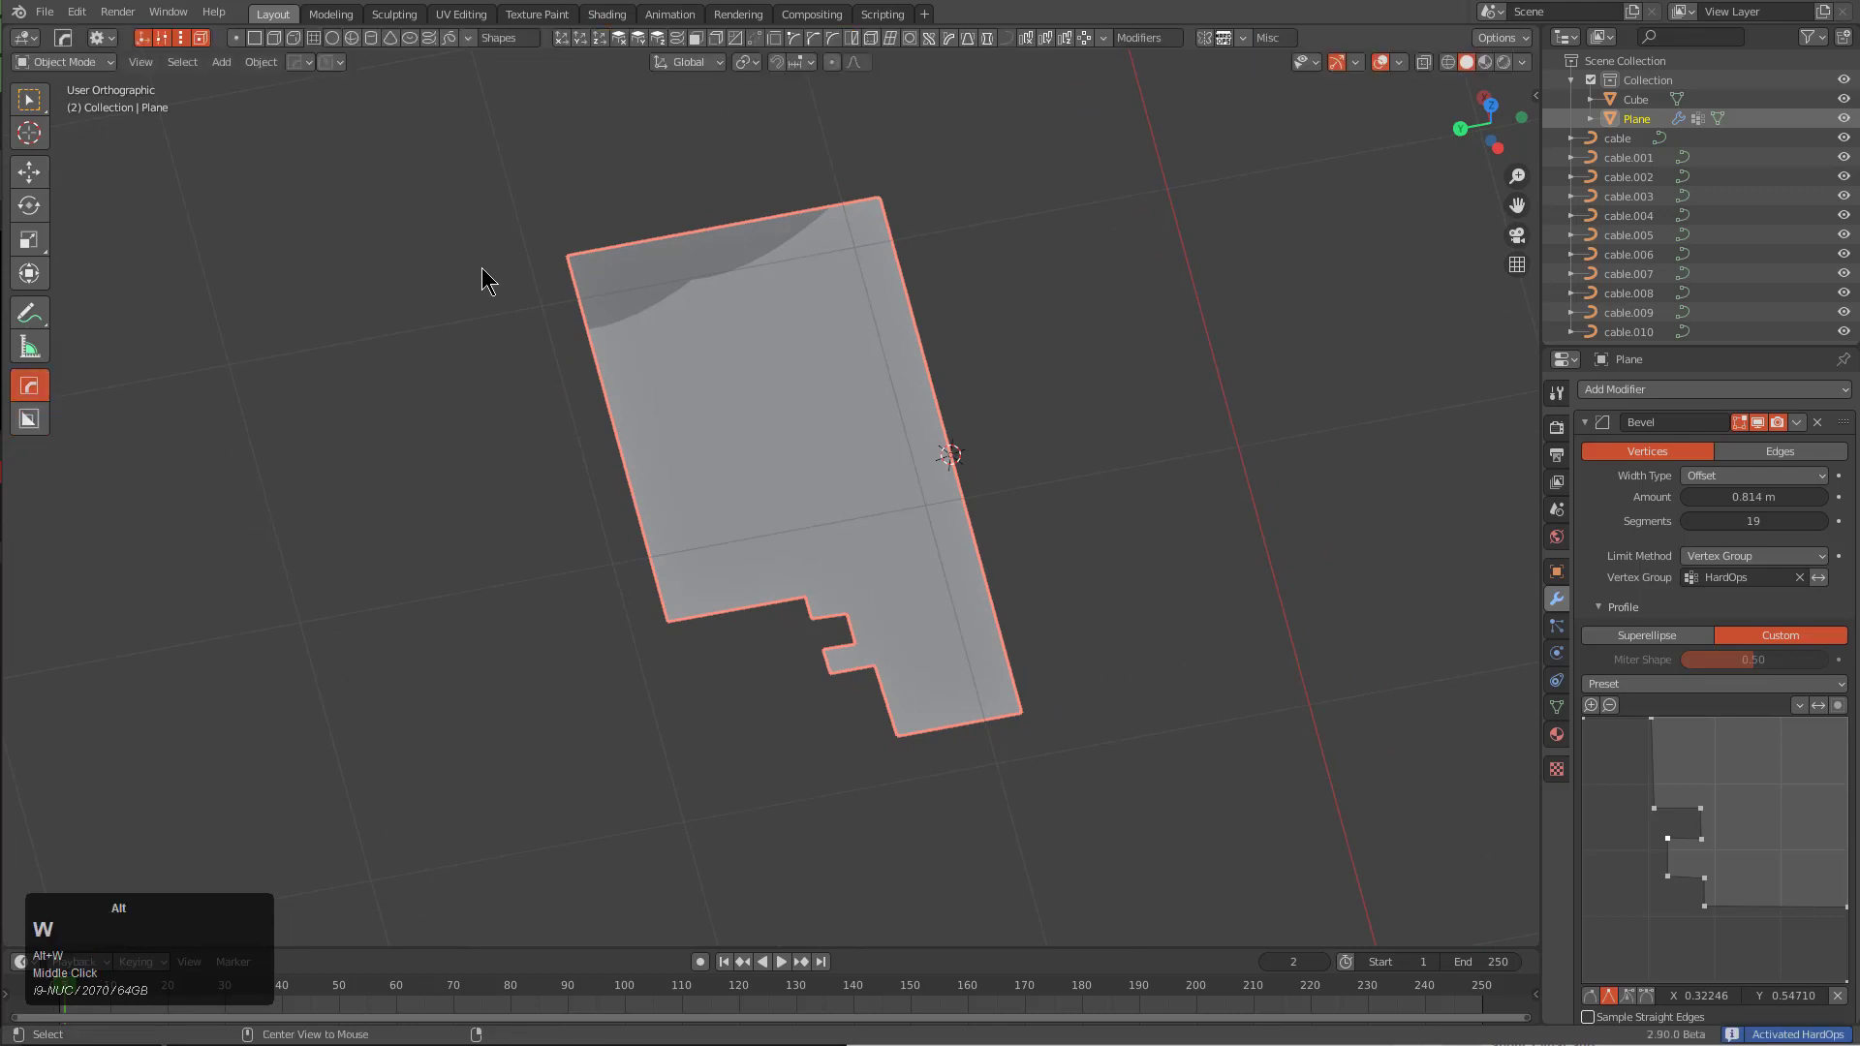
mouse_move(485, 278)
middle_mouse_down()
mouse_move(765, 320)
mouse_move(508, 305)
middle_mouse_up()
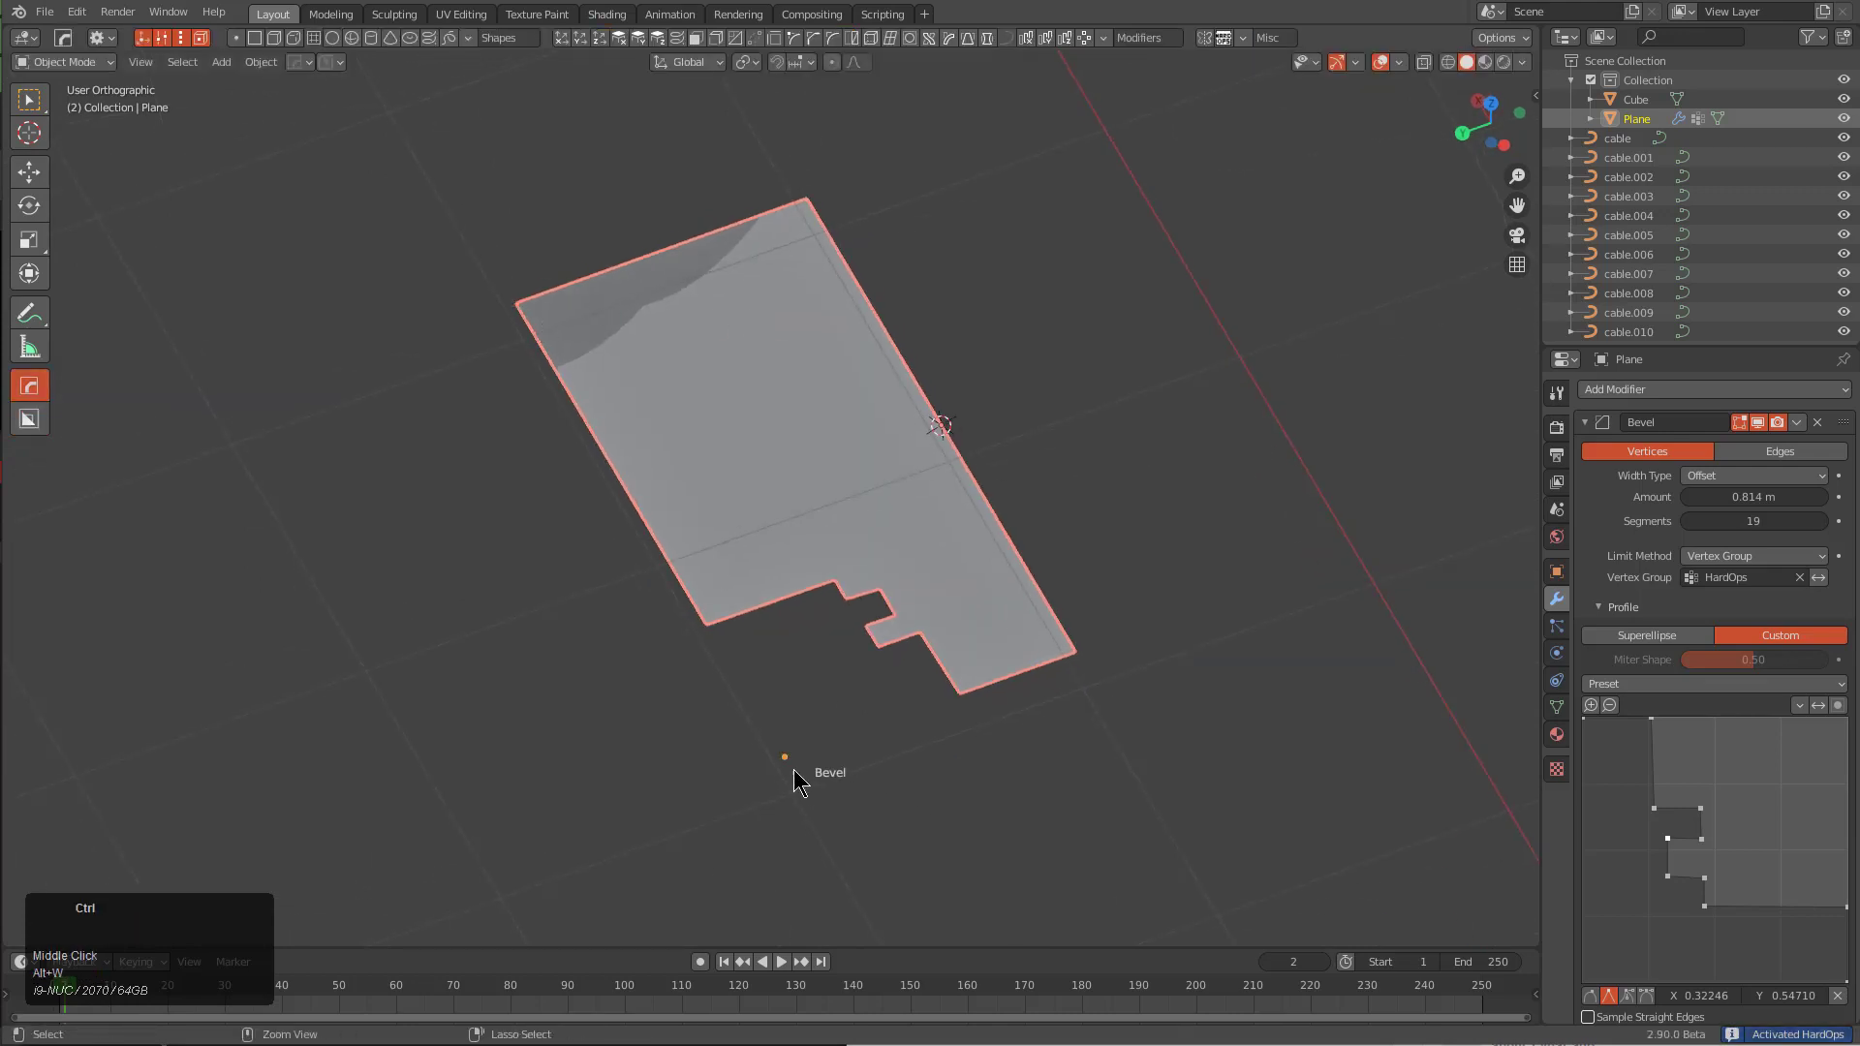
left_click_drag(794, 780, 1280, 701, "ctrl")
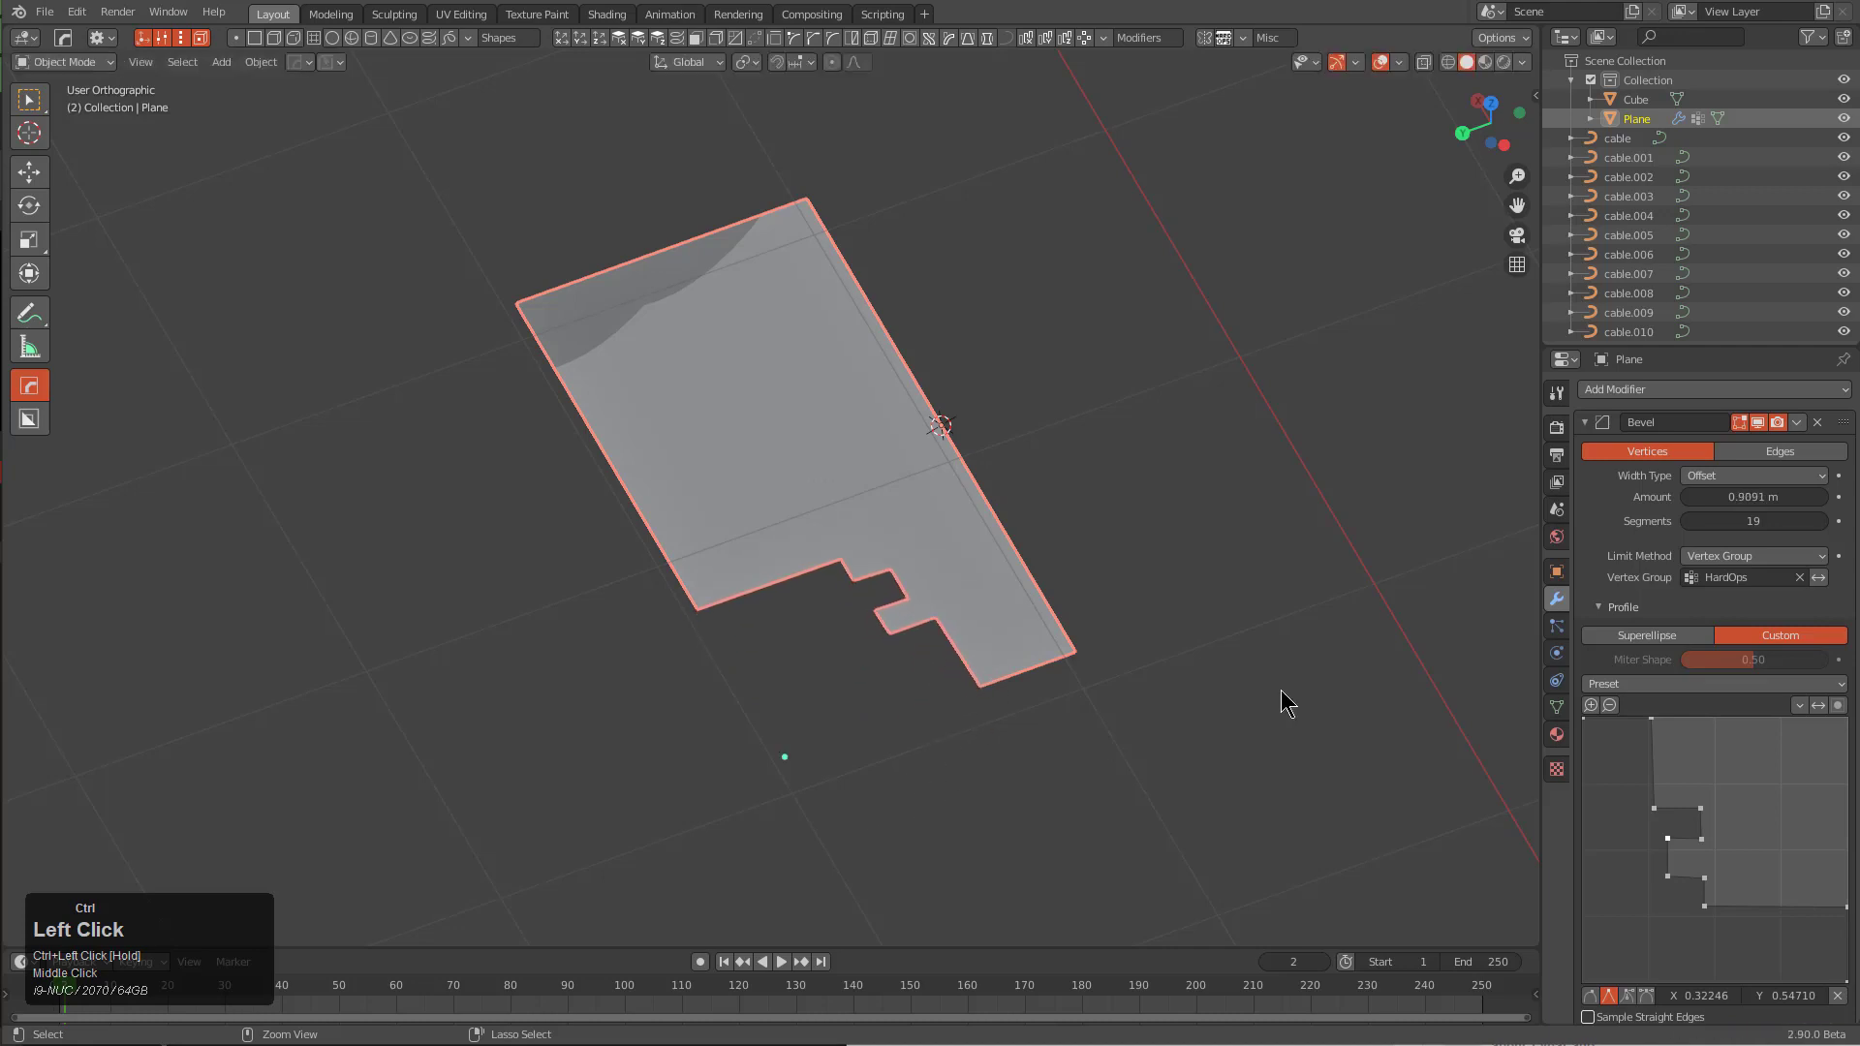
Step the bevel segment count down through 11 and 7, settling it at 10
left_click(1690, 523)
left_click(1689, 523)
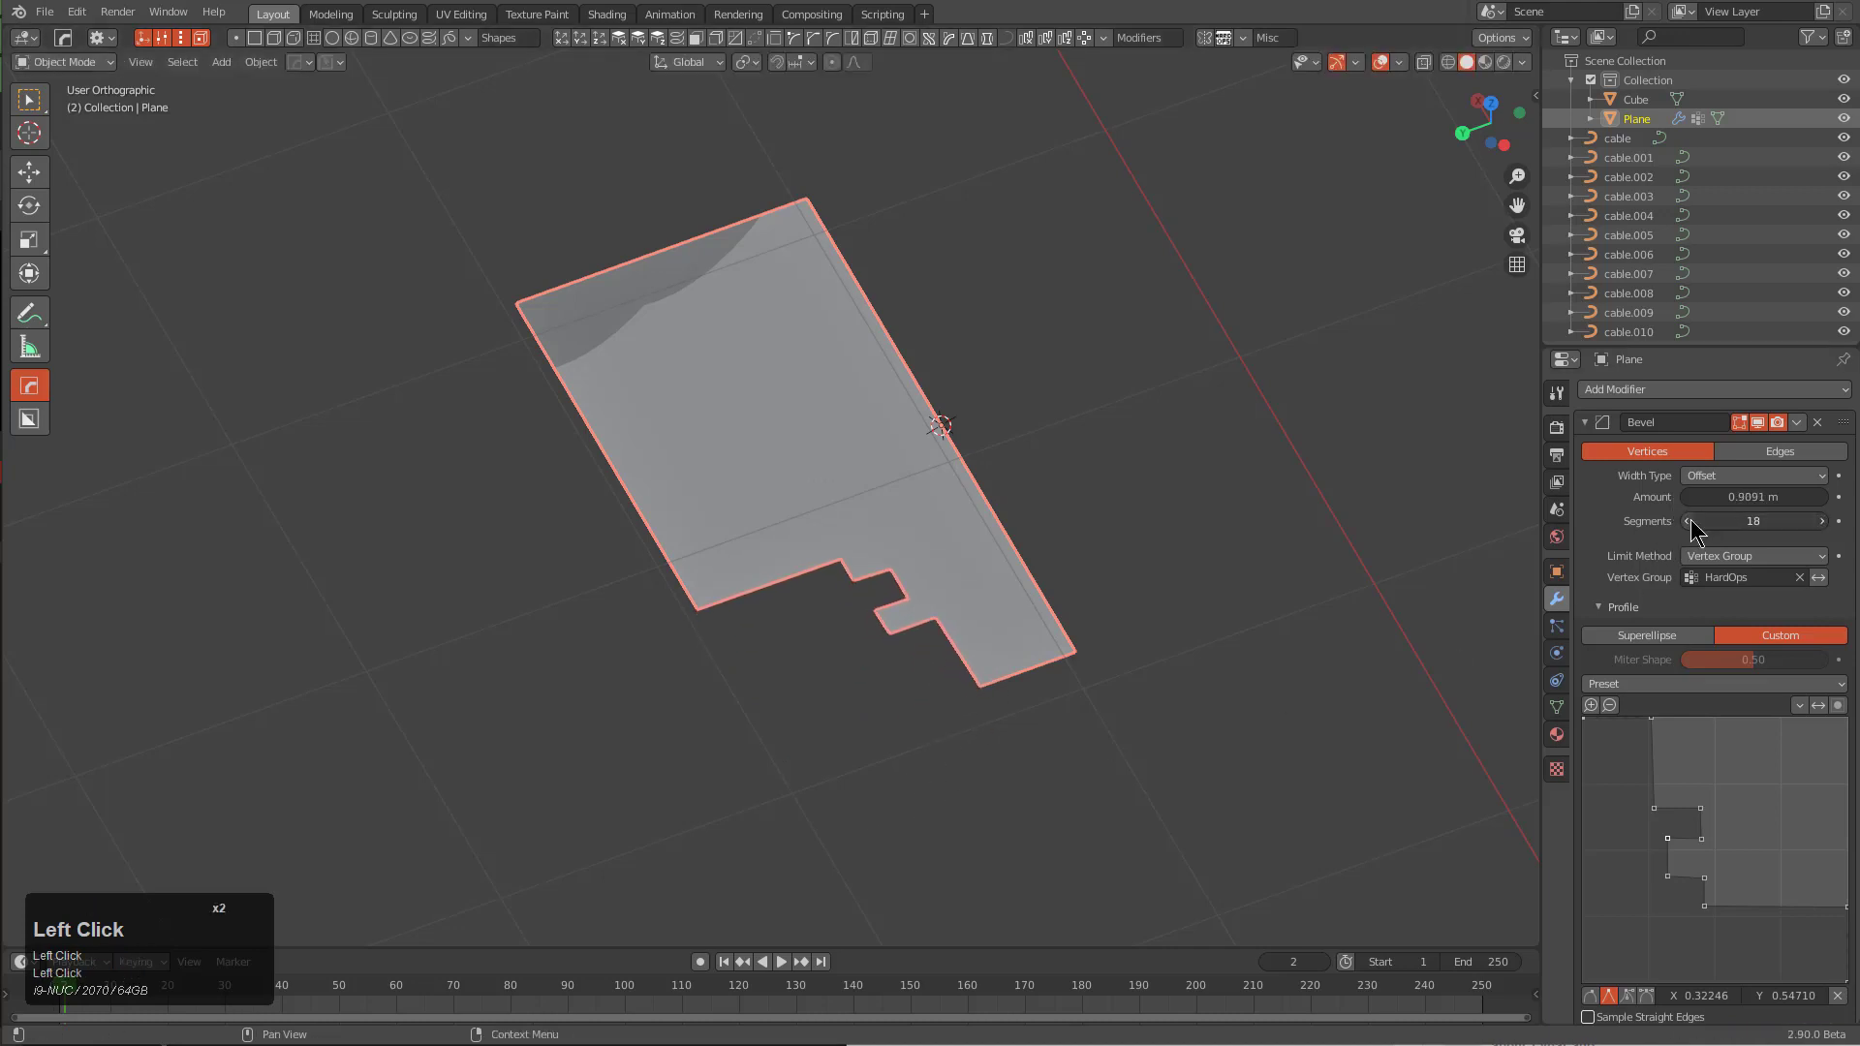
left_click(1689, 523)
left_click(1689, 523)
double_click(1690, 523)
triple_click(1689, 523)
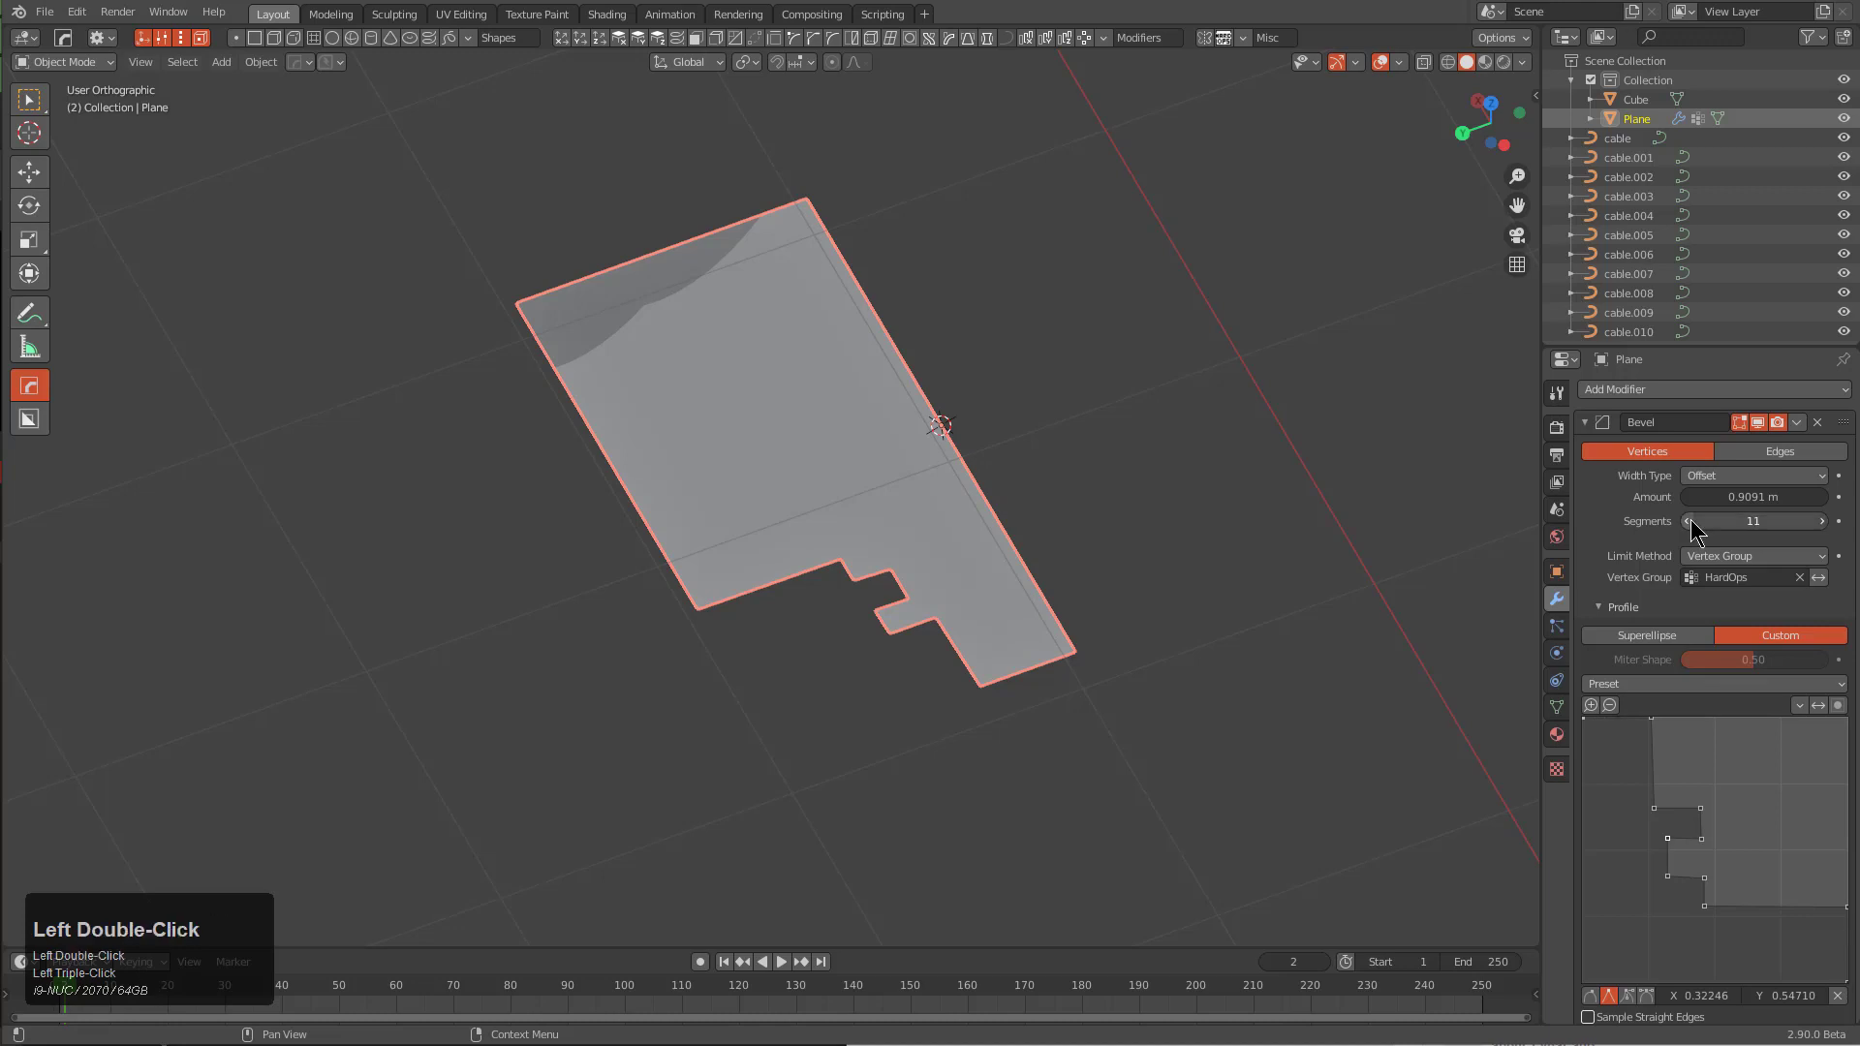
left_click(1689, 523)
double_click(1690, 523)
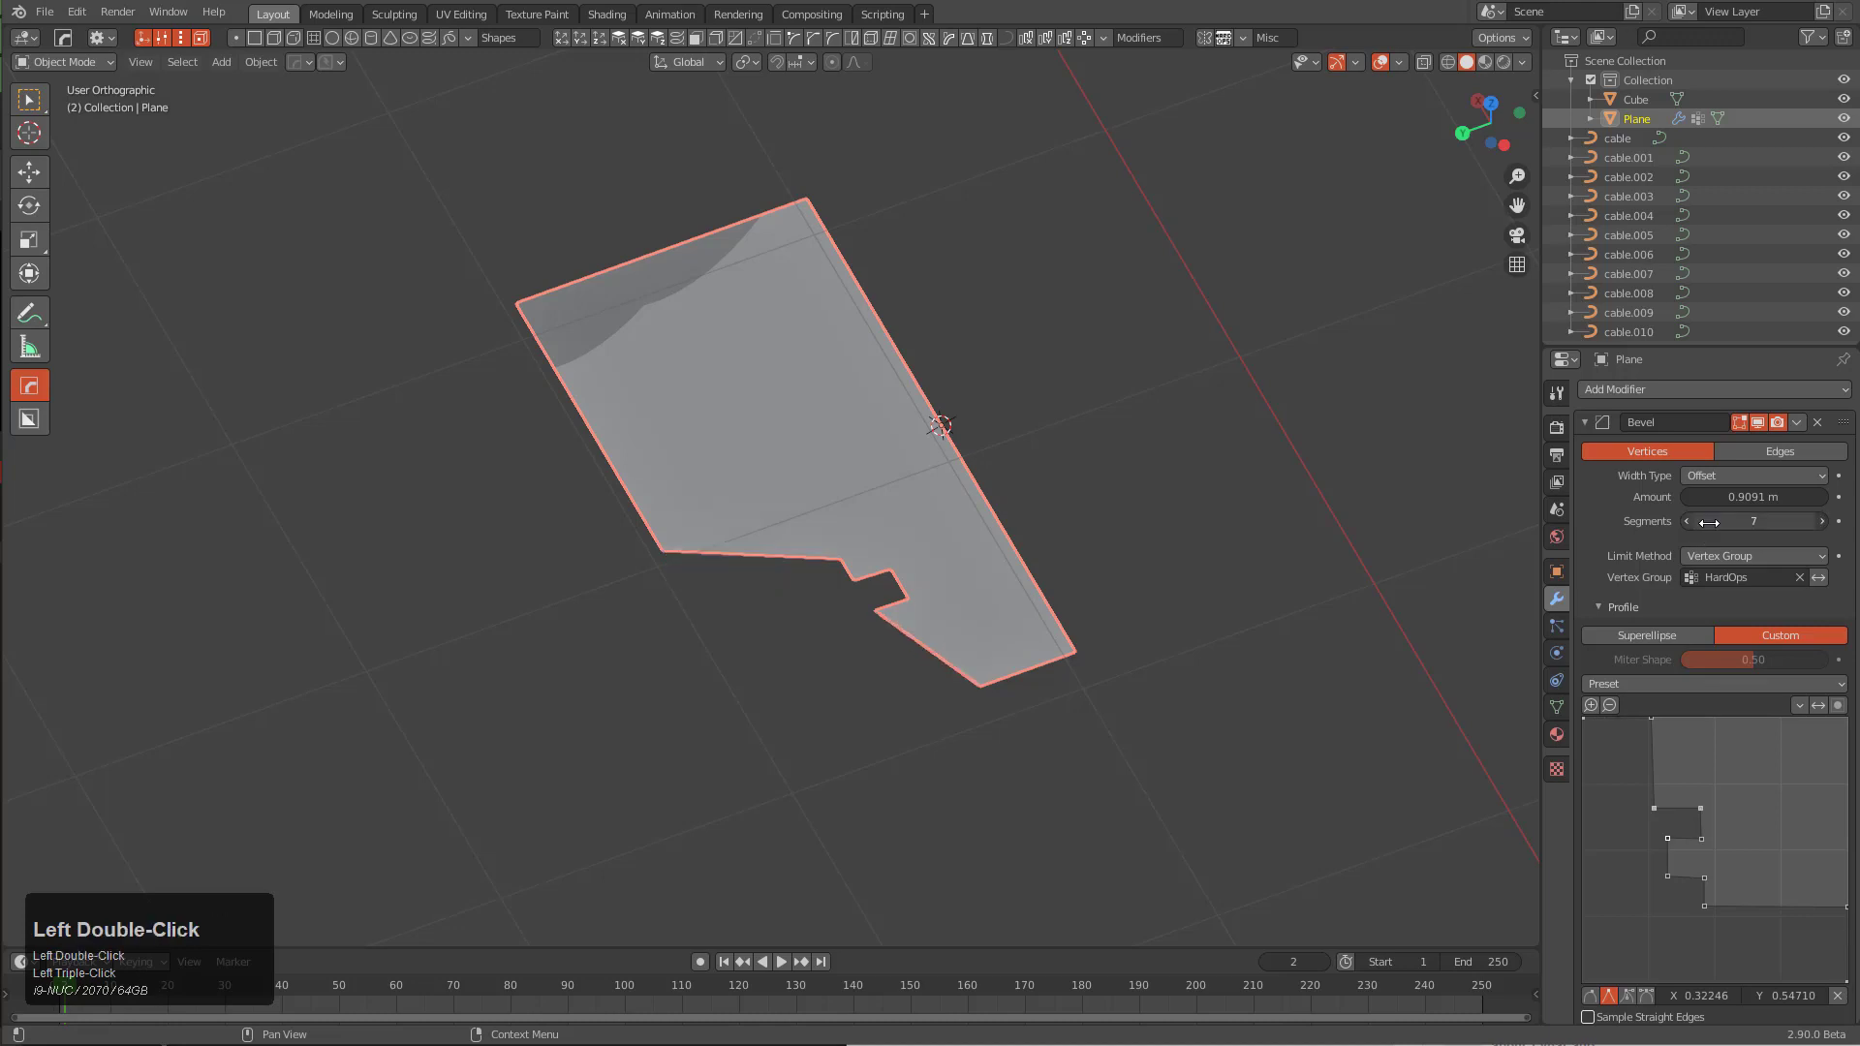
left_click(1822, 521)
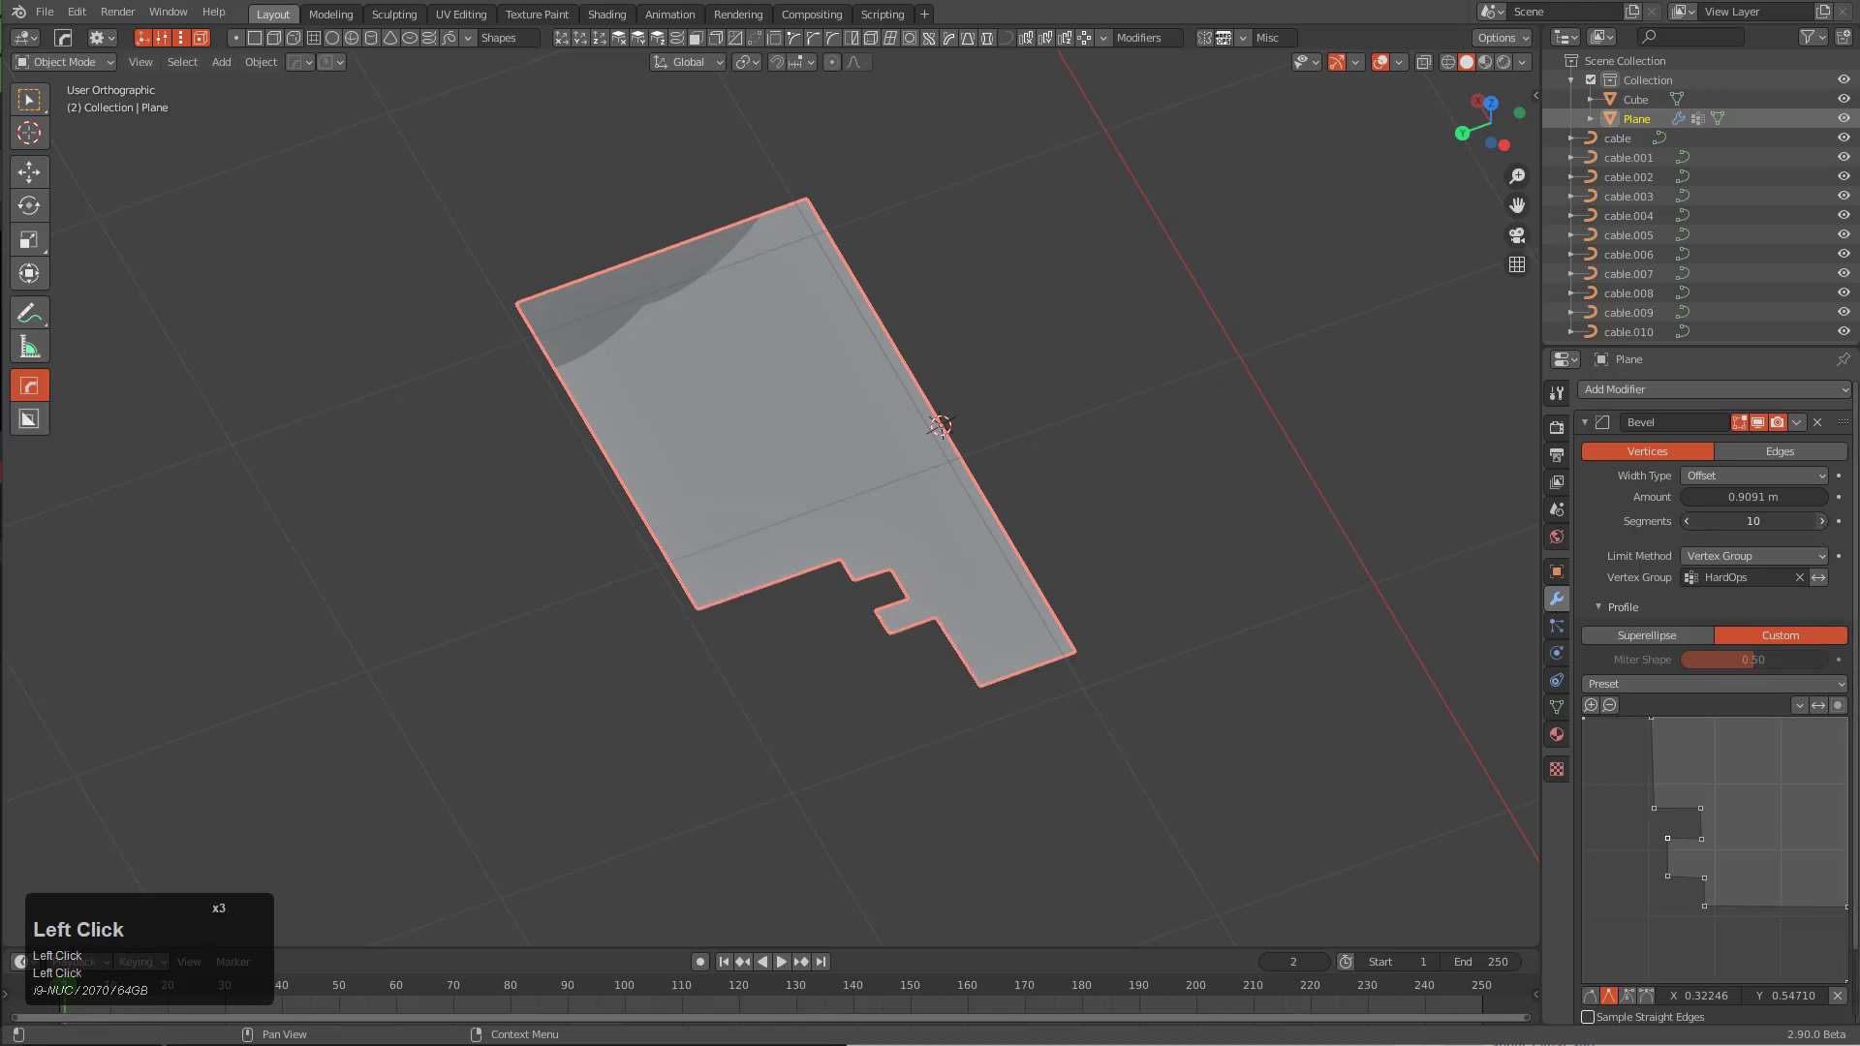
Widen the bevel amount to 0.9603 m
middle_click_drag(776, 607, 784, 571)
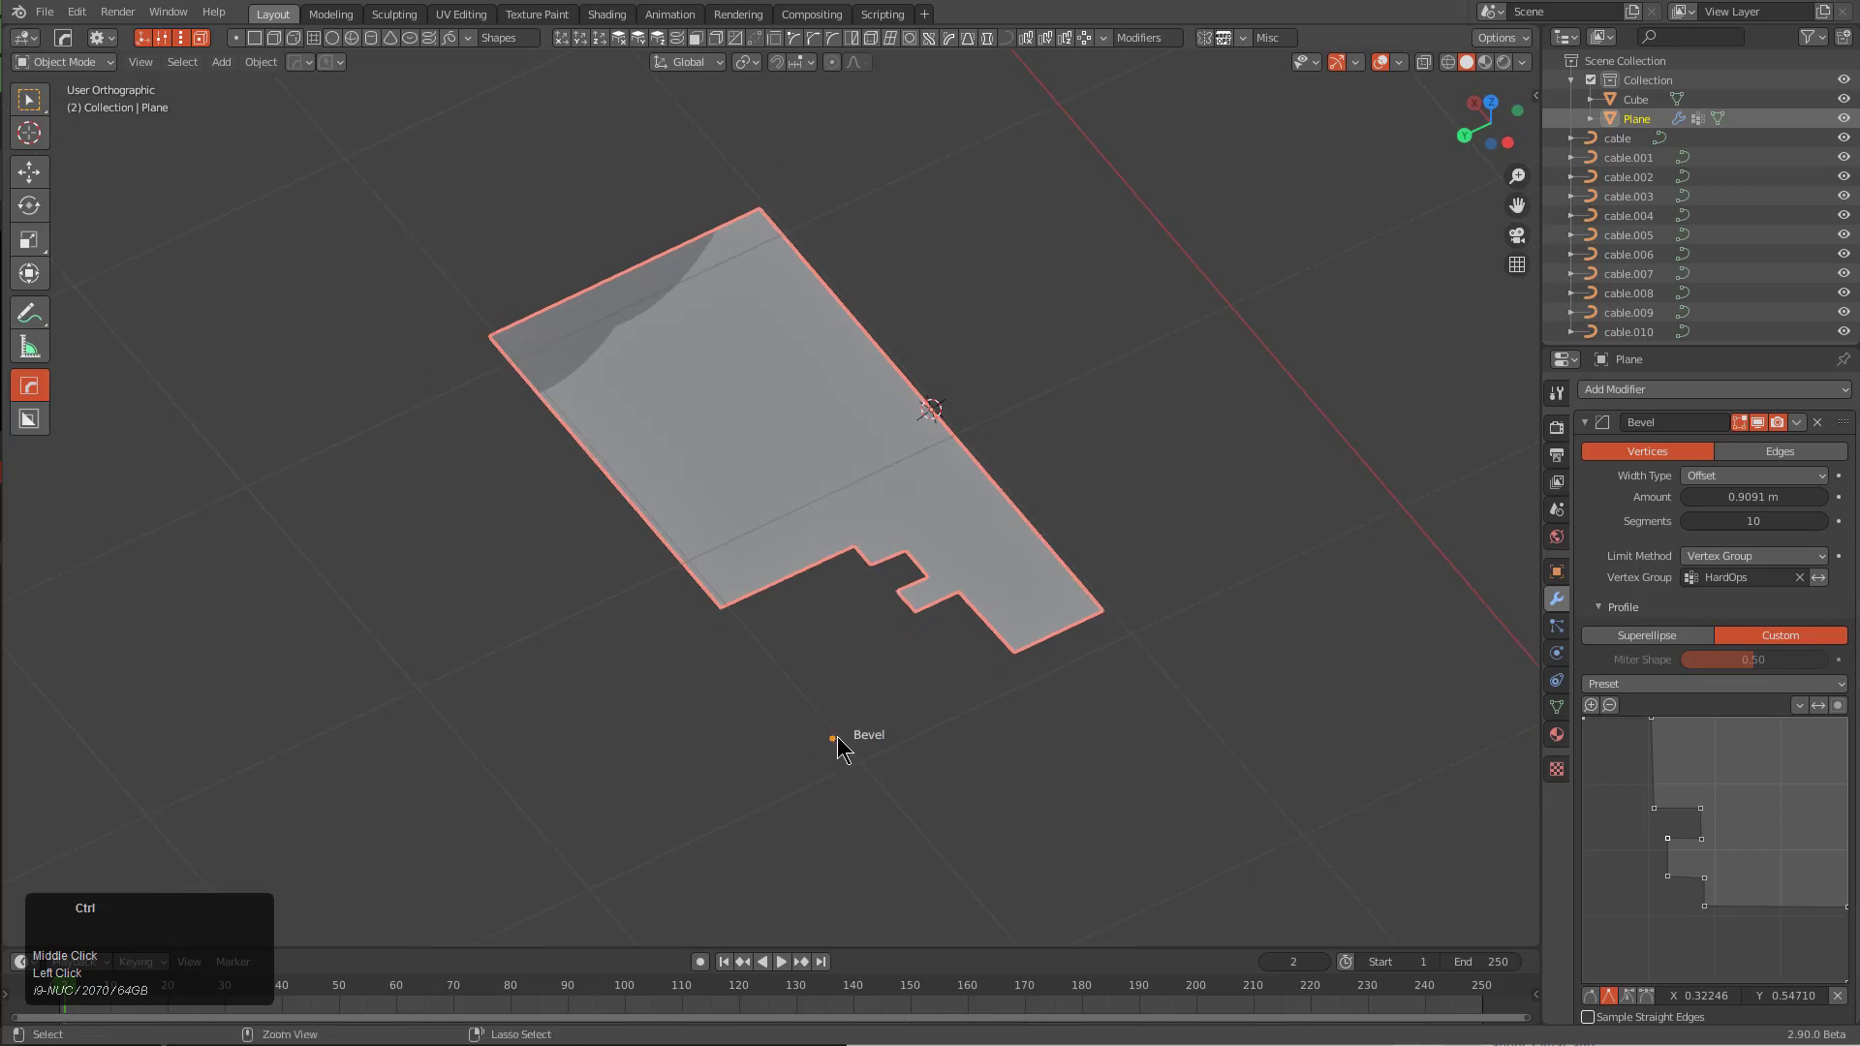
mouse_move(837, 736)
left_mouse_down("ctrl")
mouse_move(852, 701)
mouse_move(816, 758)
mouse_move(845, 759)
left_mouse_up("ctrl")
left_click(845, 759)
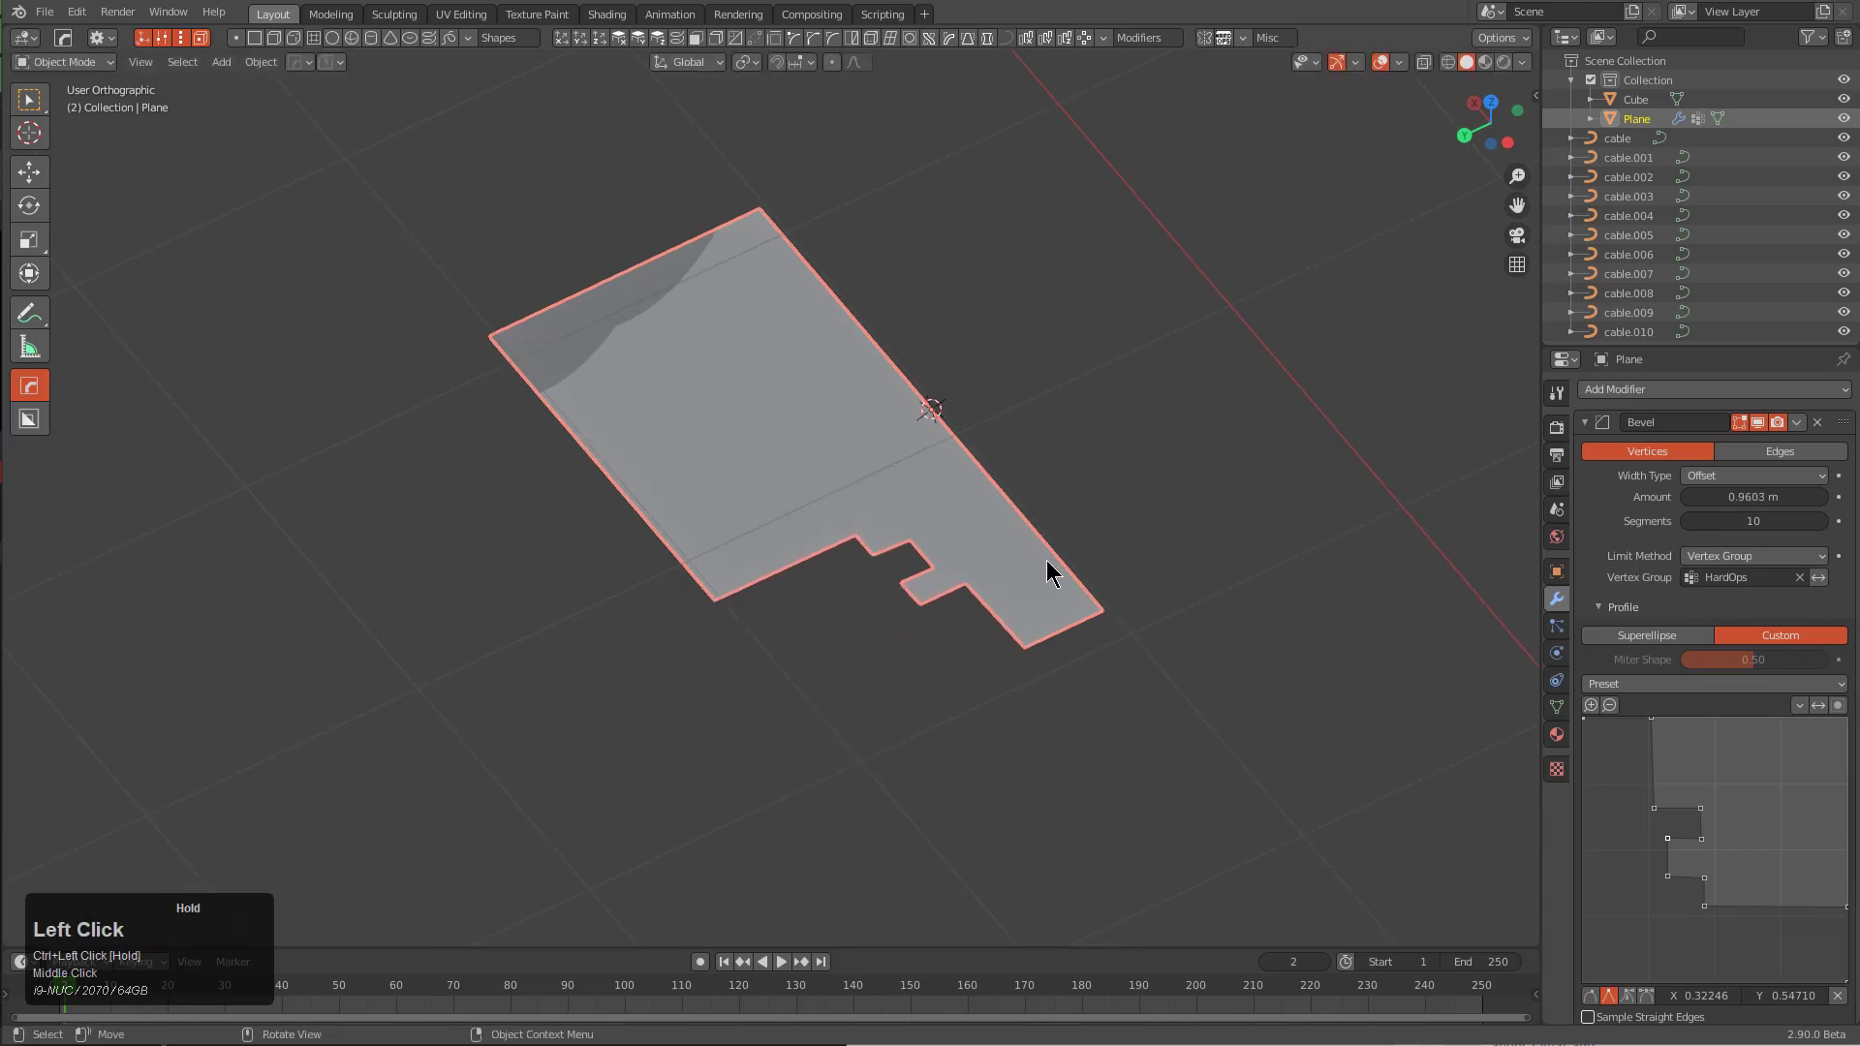
Screw the stepped profile into a cylindrical connector spinning around the X axis
key("q")
mouse_move(973, 684)
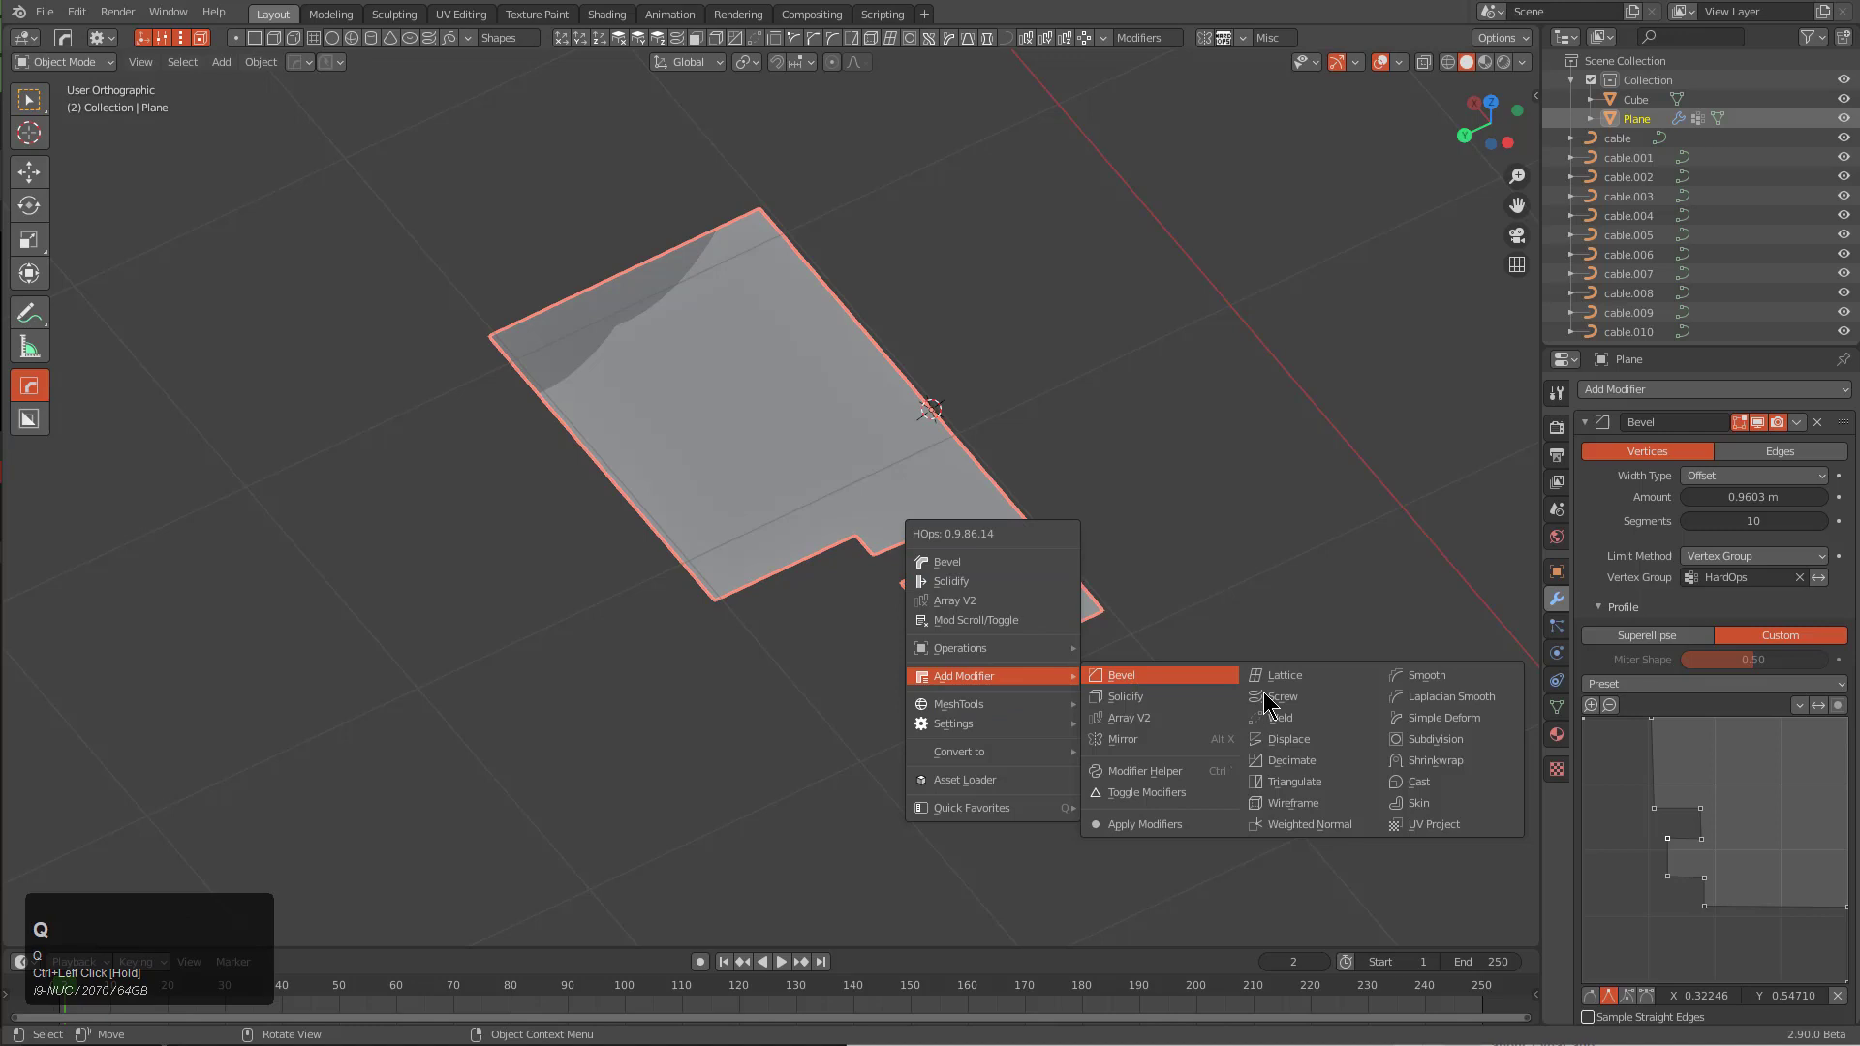
left_click(1284, 697)
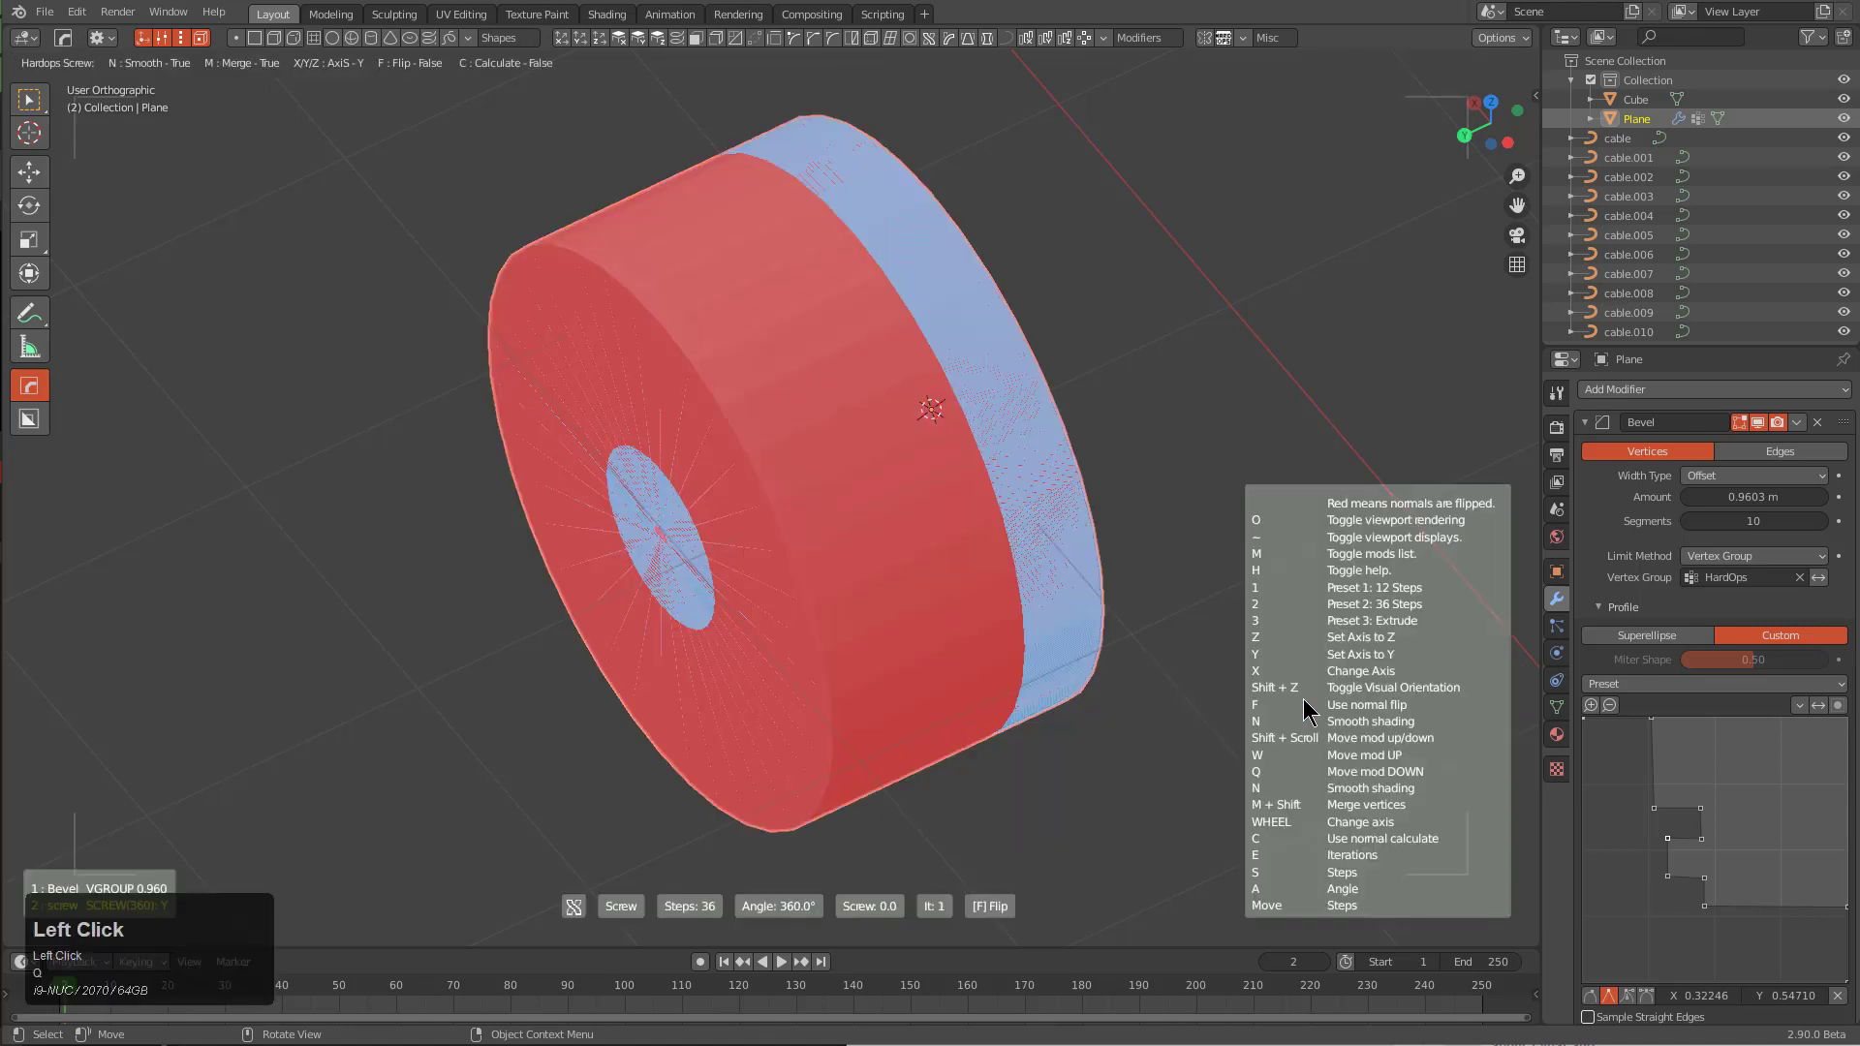
key("x")
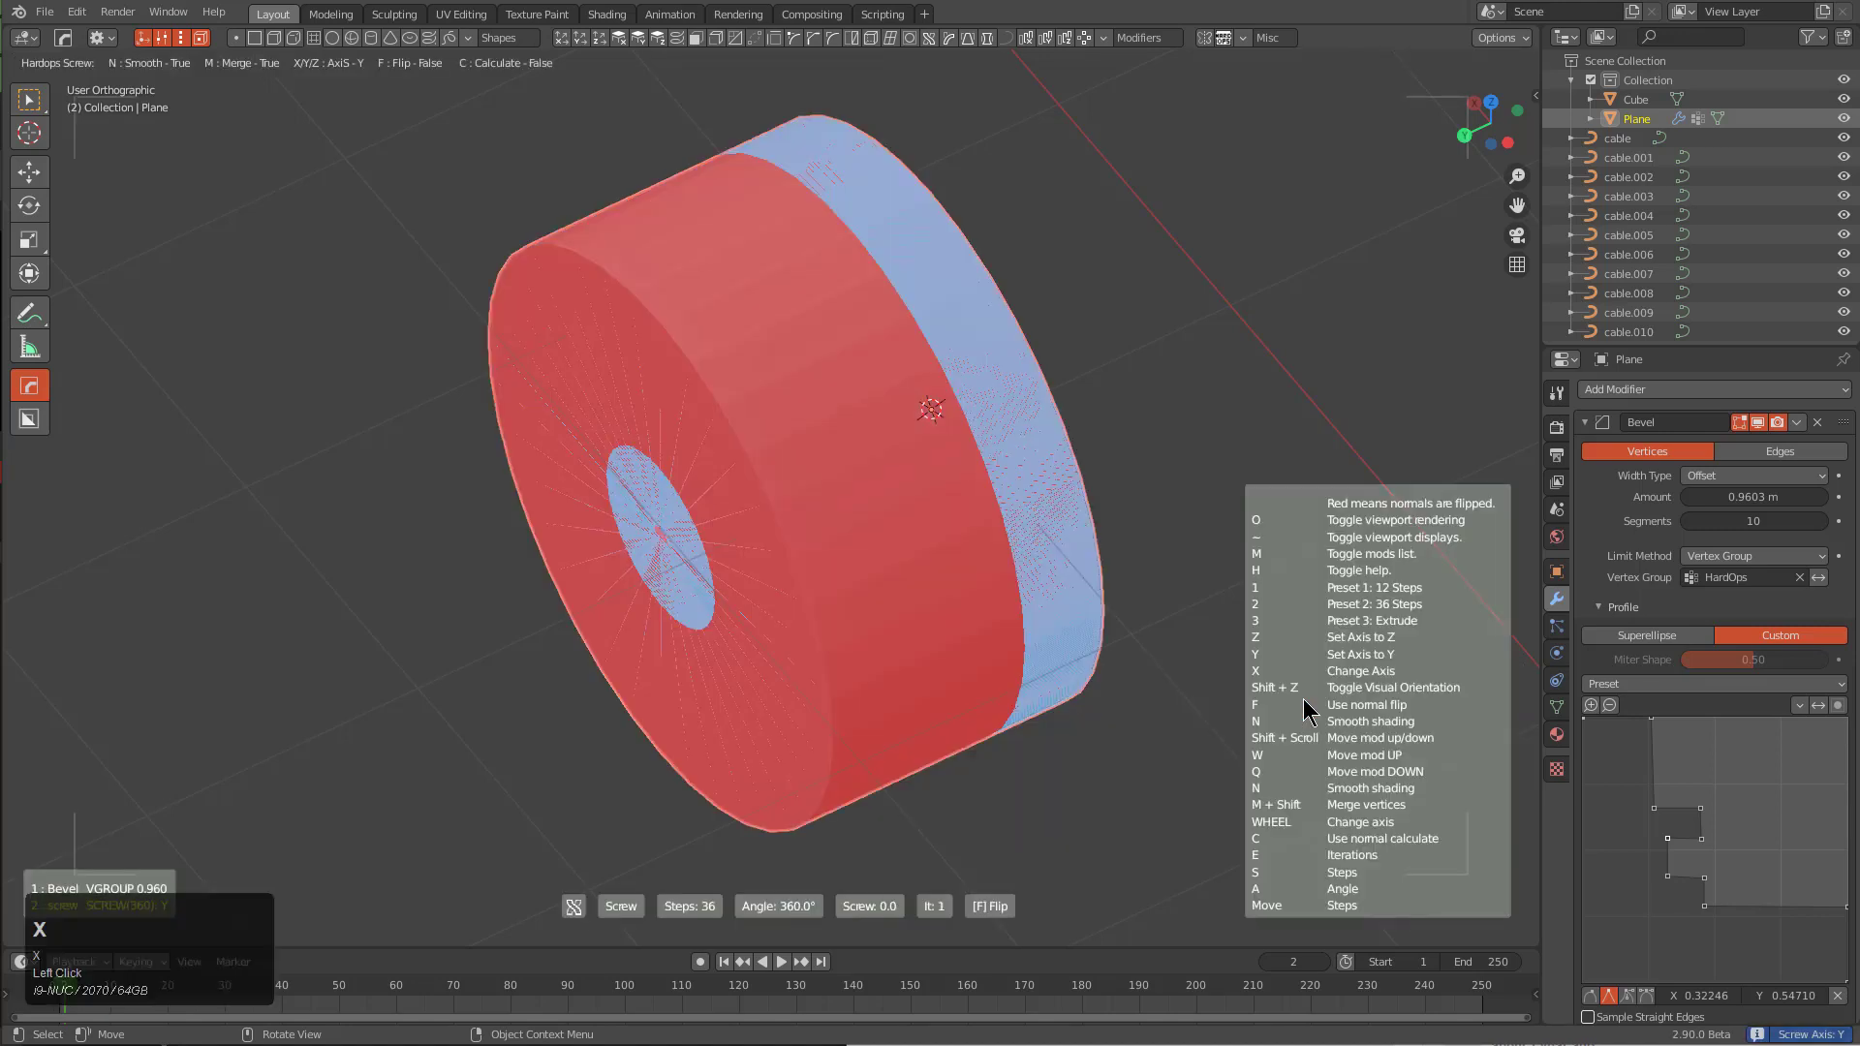
key("x")
key("x")
left_click(1278, 699)
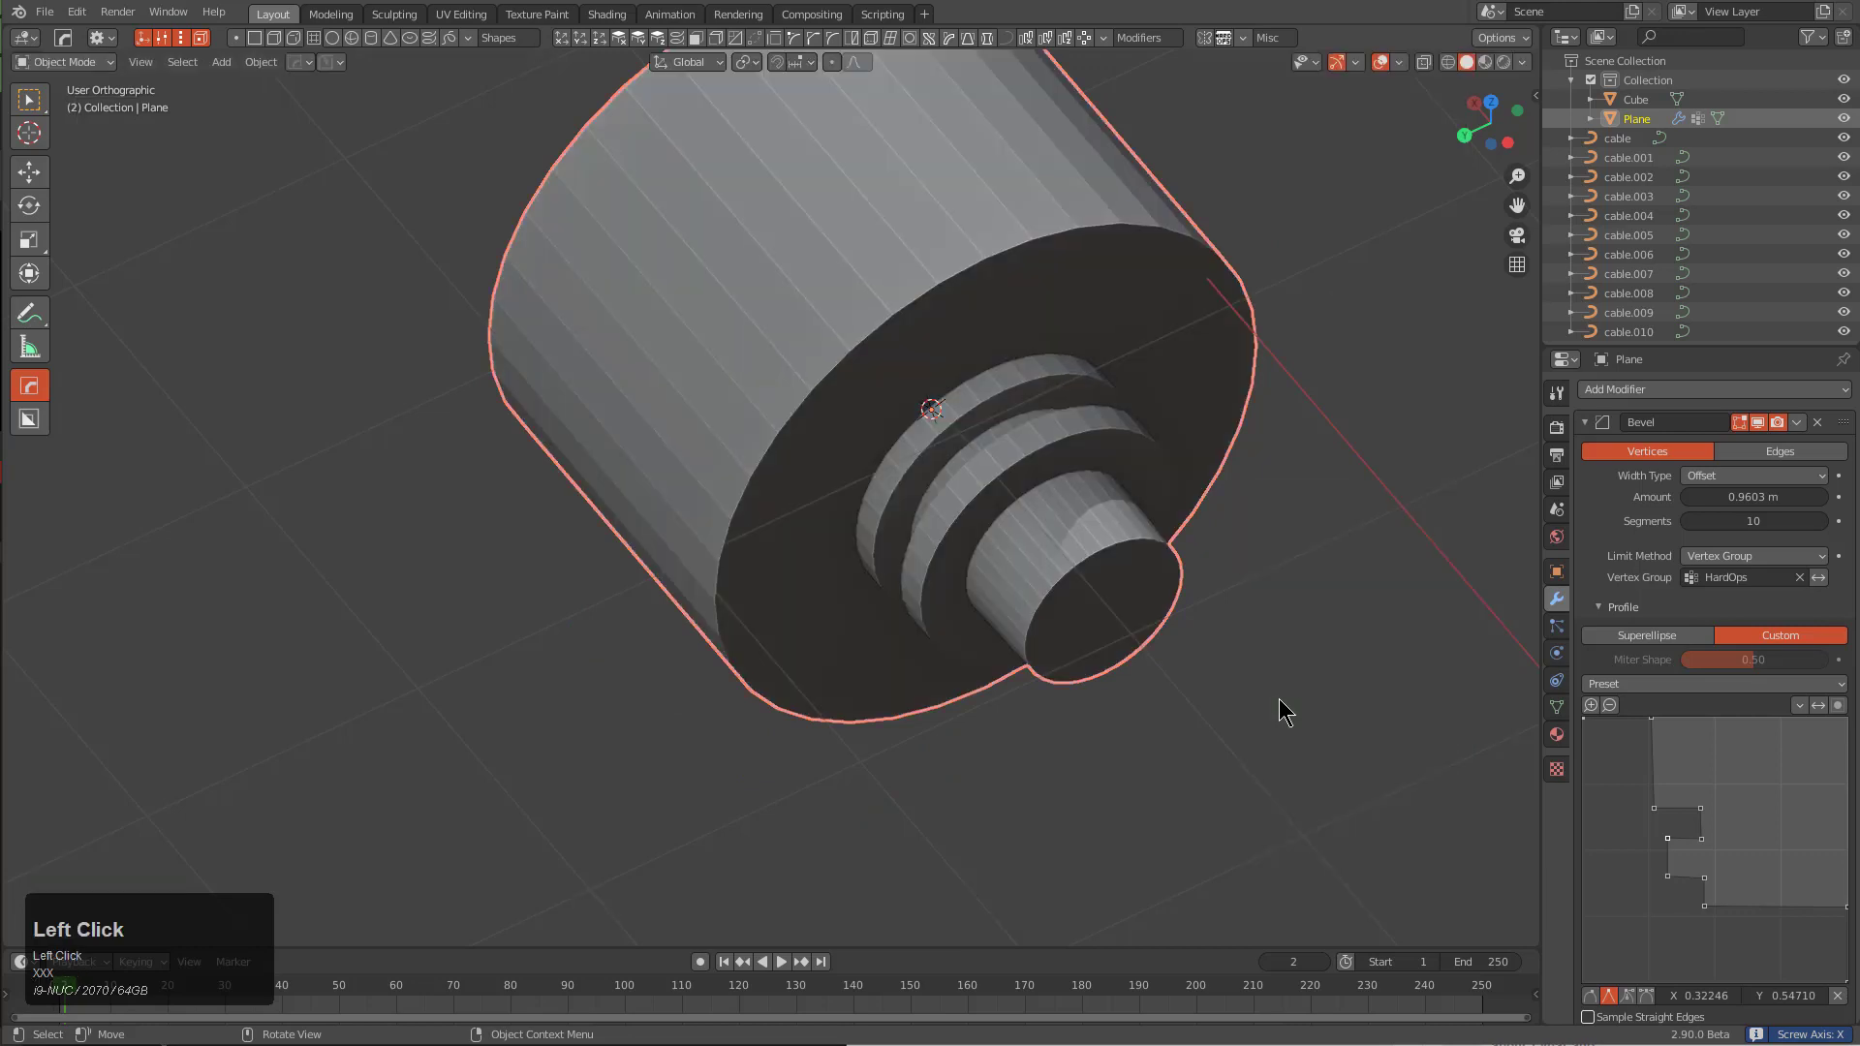
middle_click_drag(1278, 700, 1164, 561)
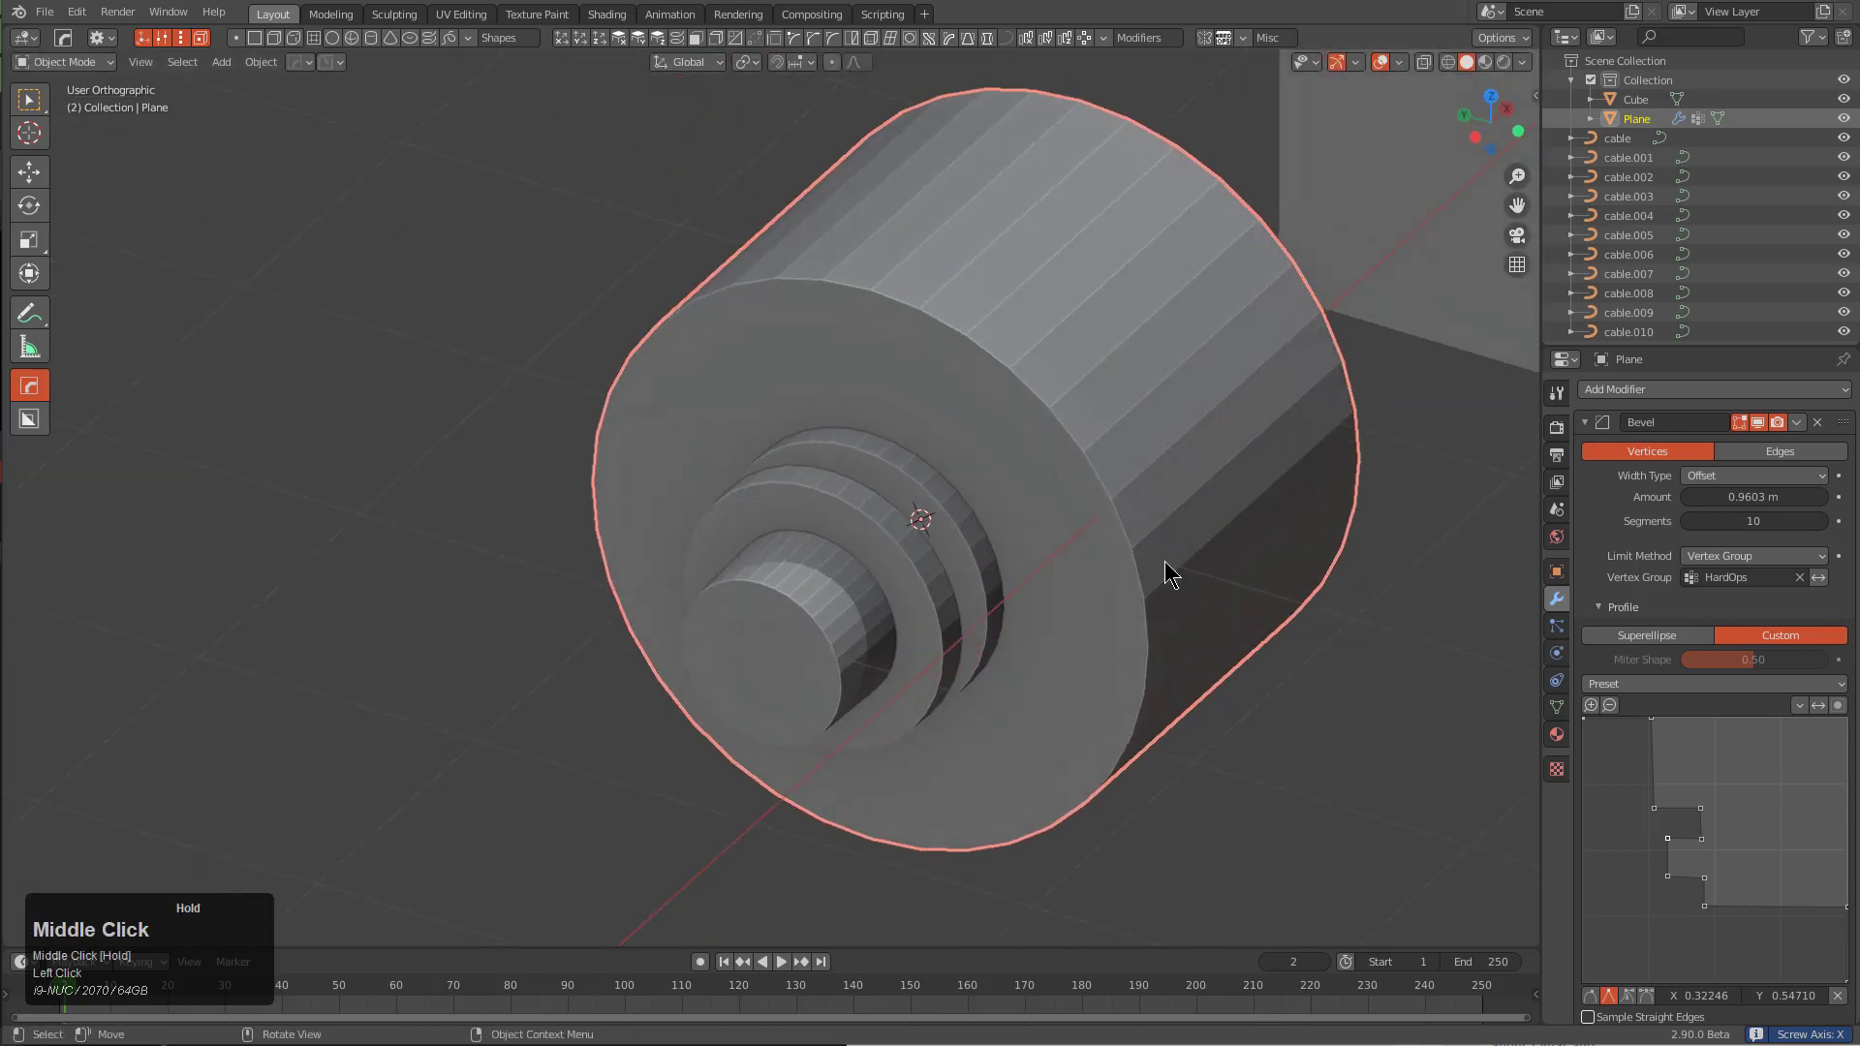
Flip the custom bevel profile and narrow the bevel width to 0.4132 m
left_click(1820, 708)
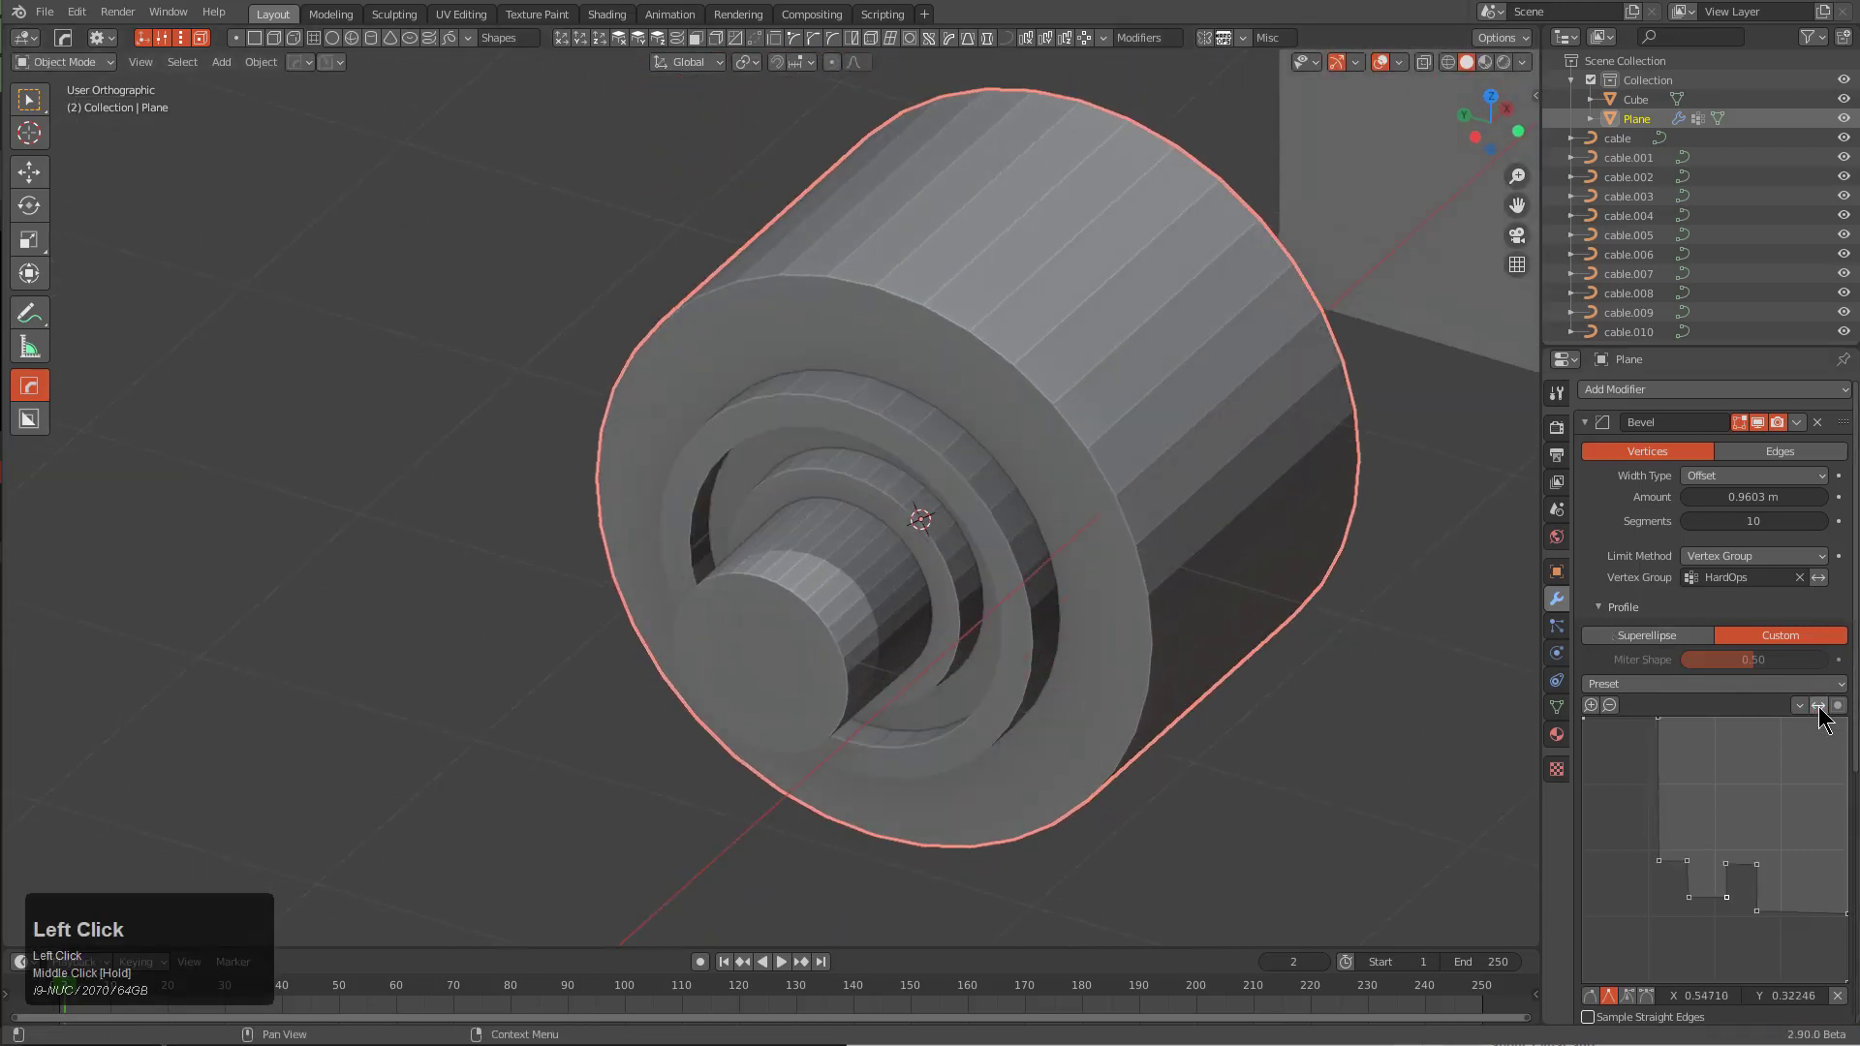
left_click(1820, 708)
left_click(1820, 708)
middle_click_drag(863, 620, 847, 480)
left_click(581, 411, "ctrl")
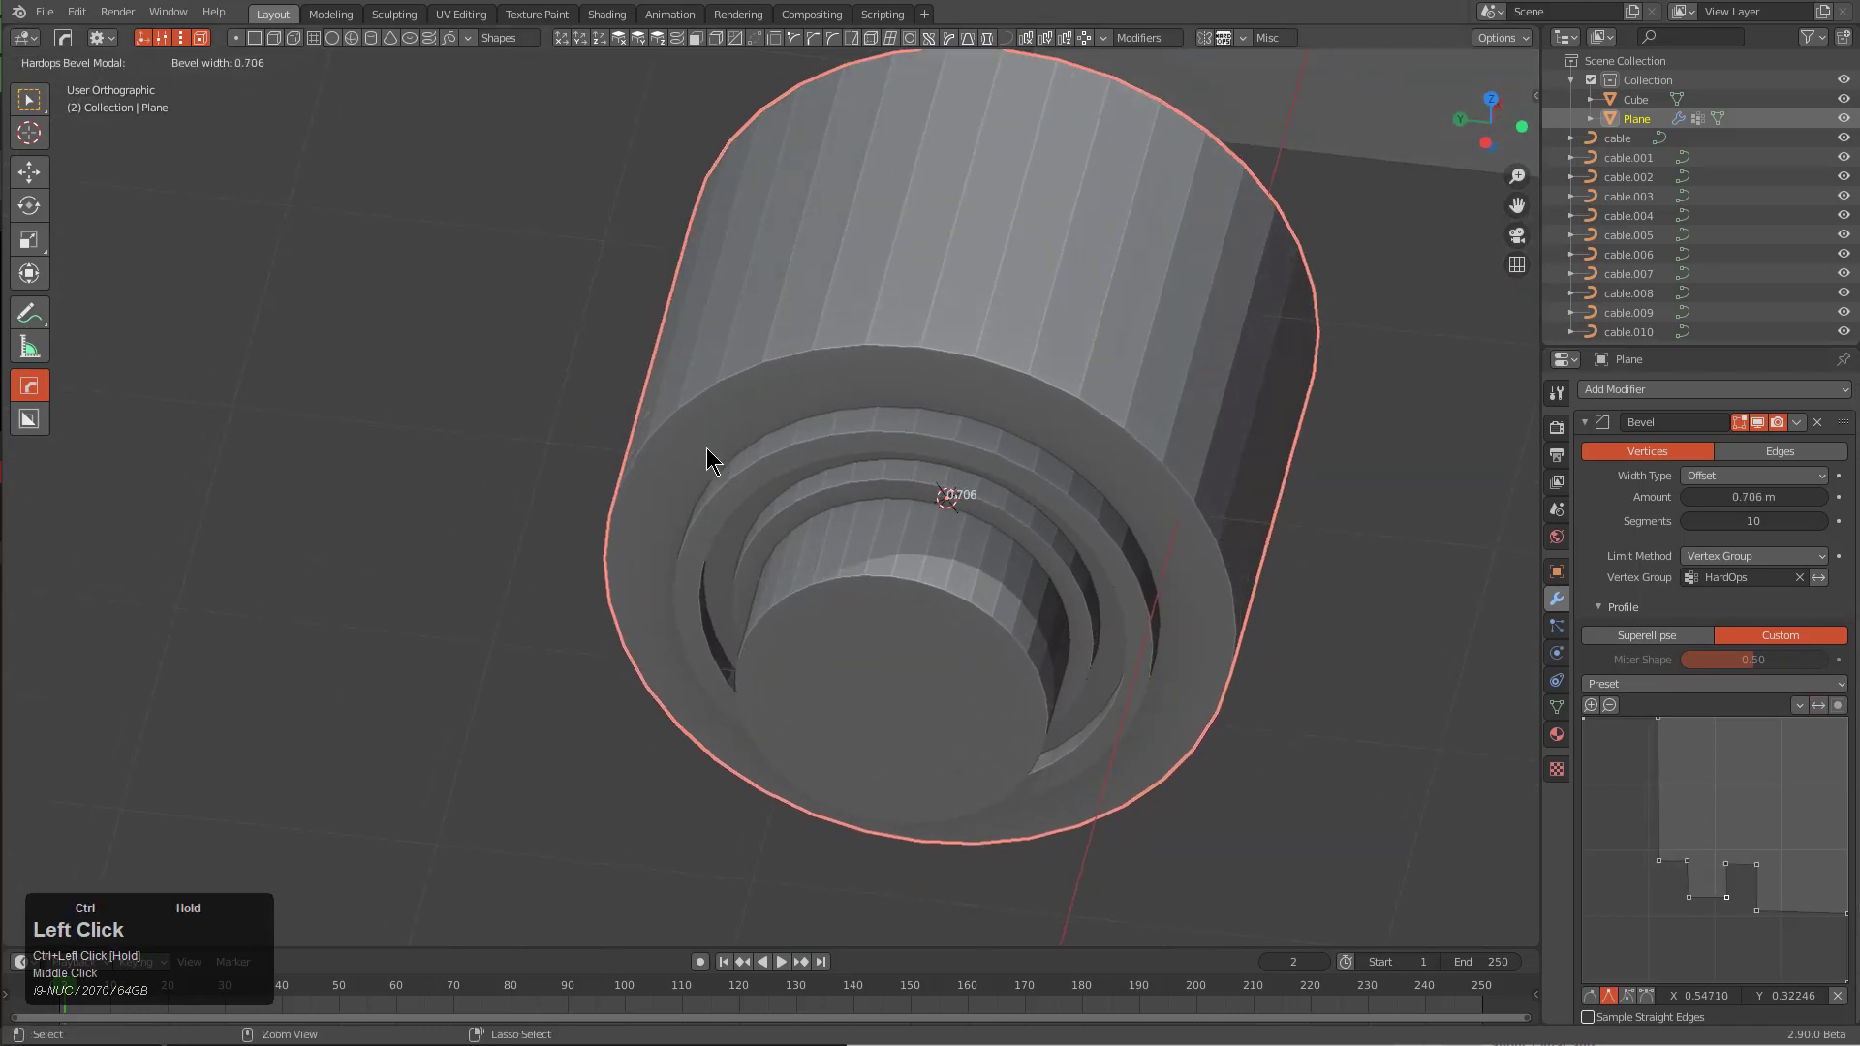
left_click(804, 457)
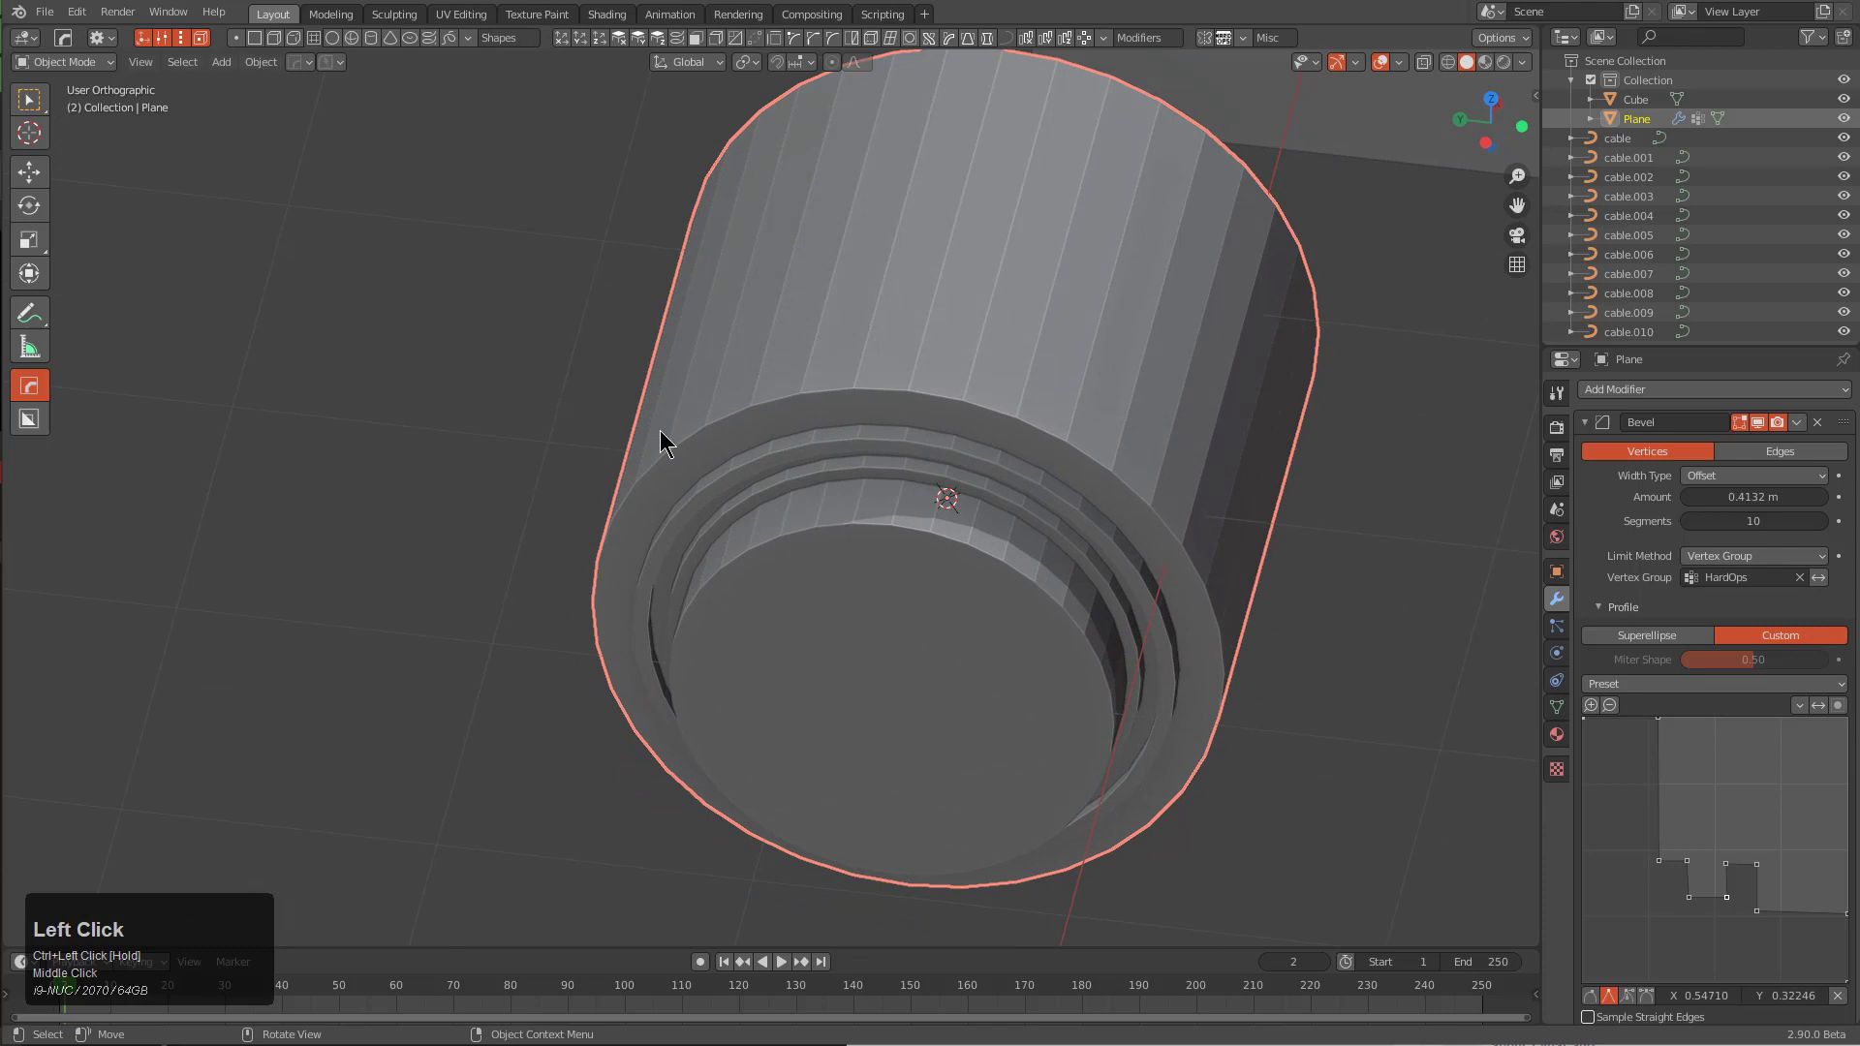
middle_click_drag(736, 438, 684, 602)
scroll(814, 345, "down", 2)
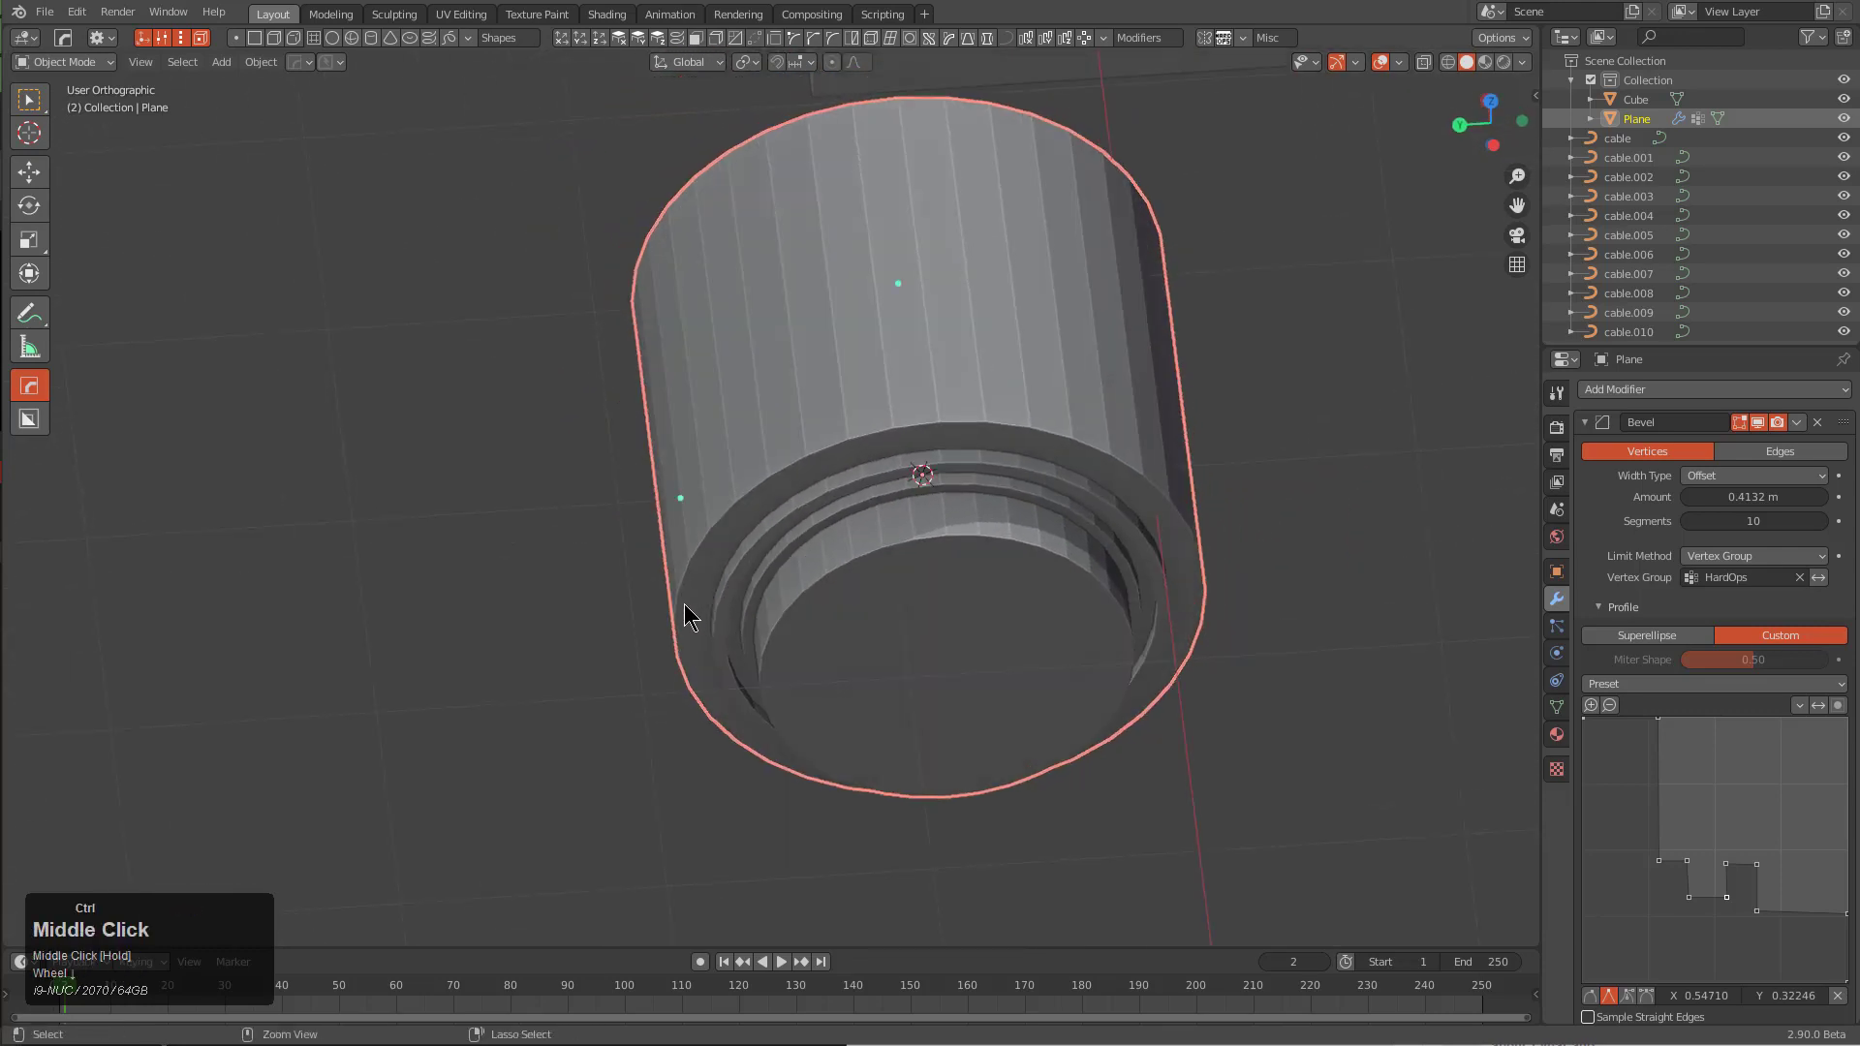
Save the connector's custom bevel profile as bevel17.json from the Adjust Bevel panel
right_click(682, 502)
left_click_drag(782, 398, 793, 188)
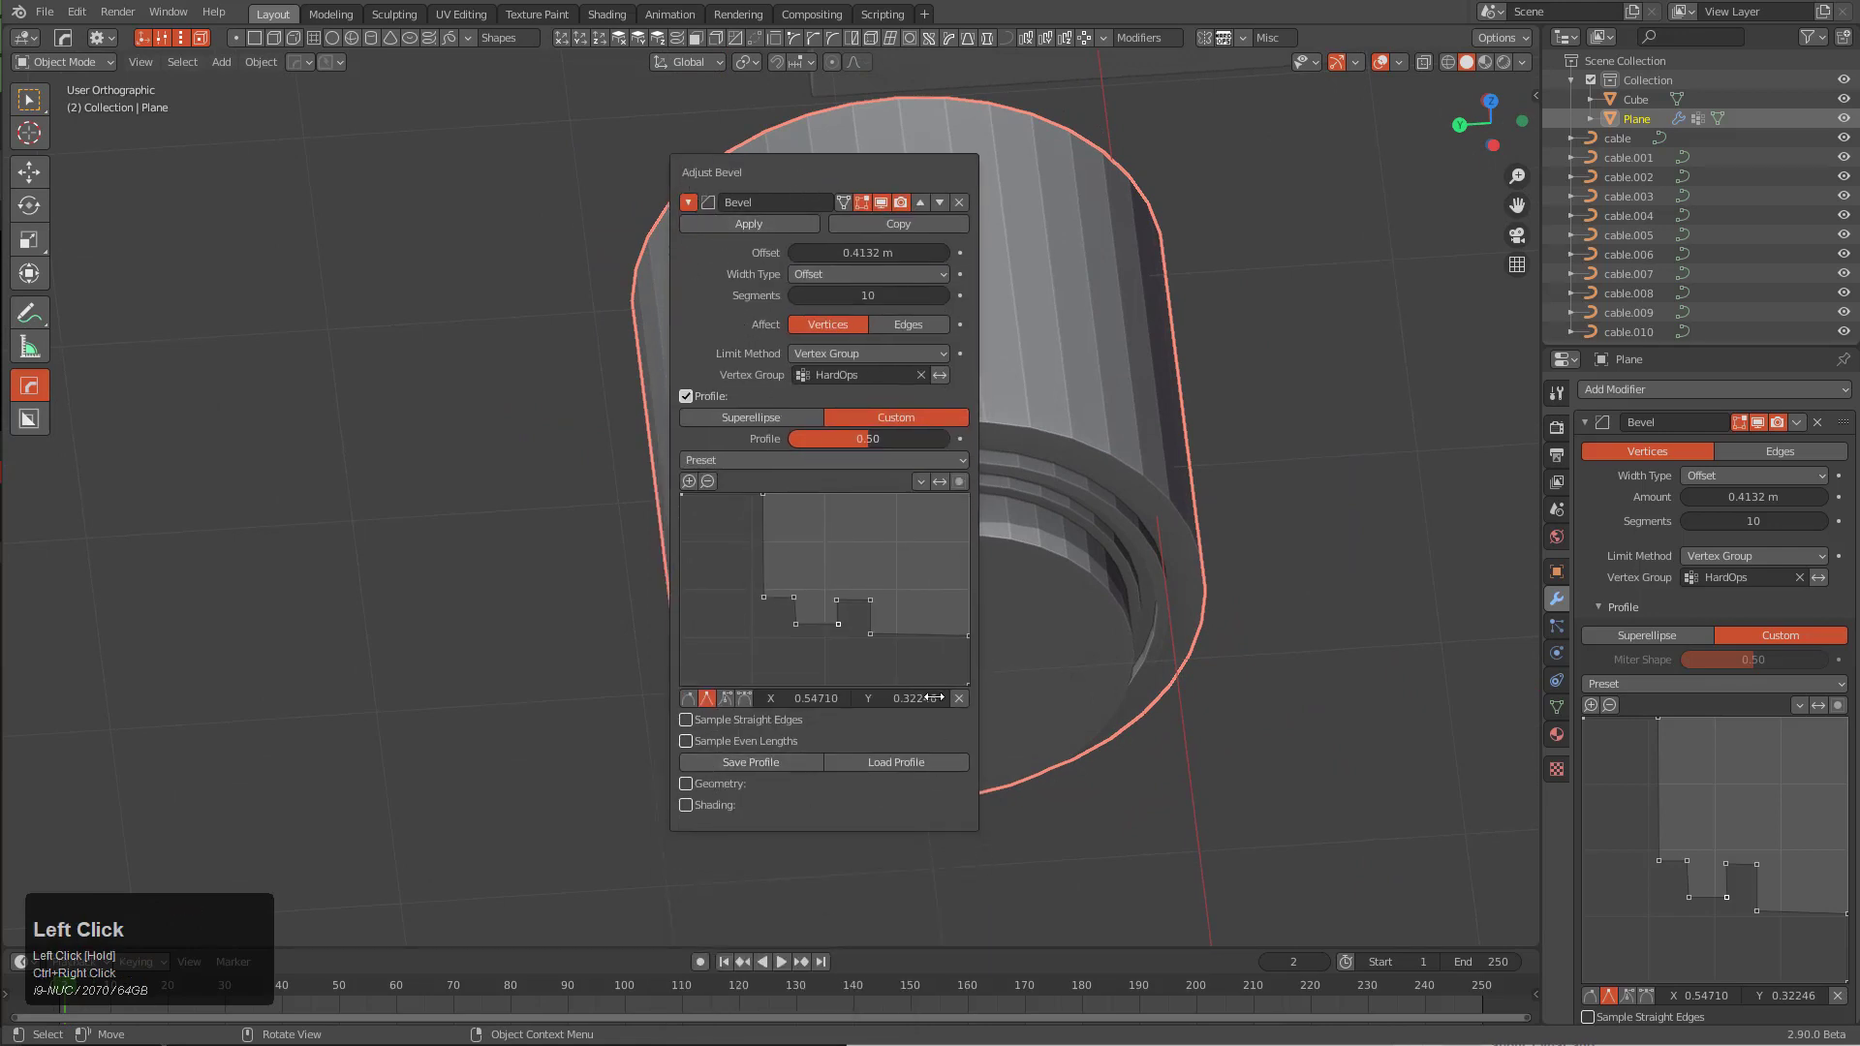
mouse_move(723, 164)
left_mouse_down()
mouse_move(760, 172)
mouse_move(729, 170)
left_mouse_up()
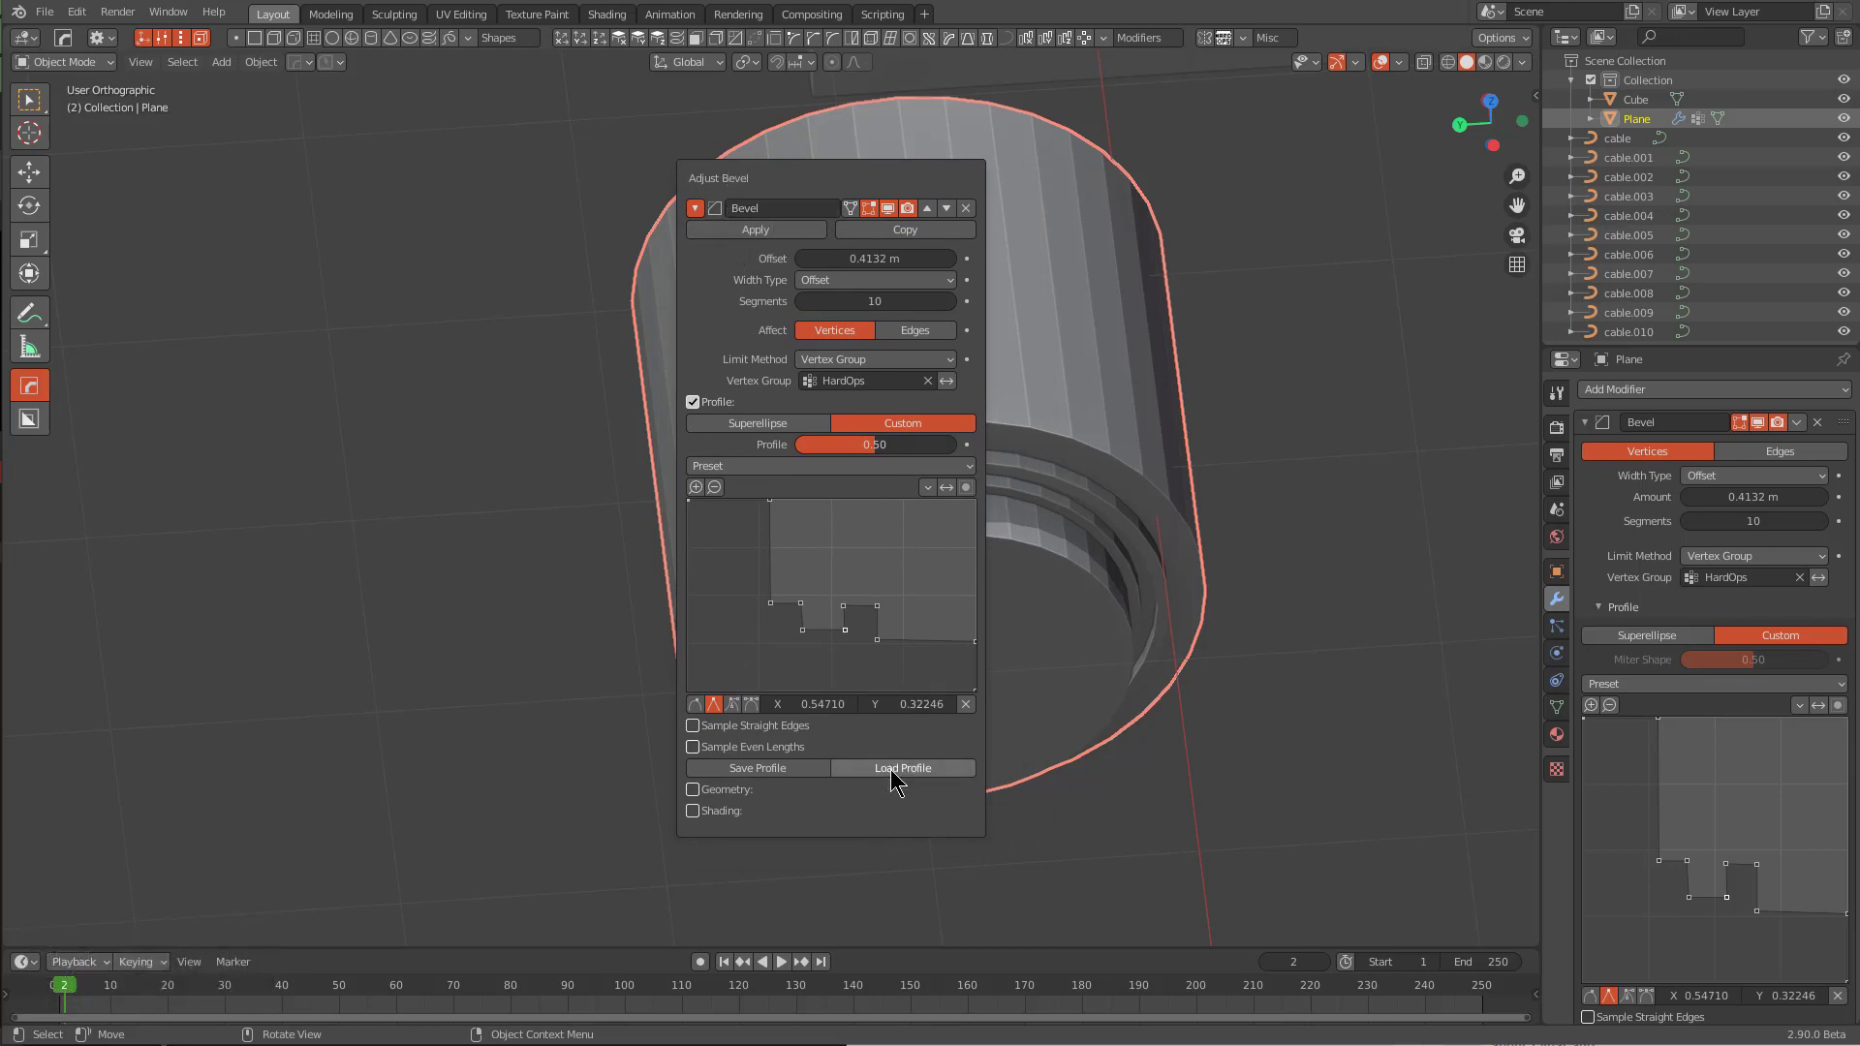
left_click(759, 771)
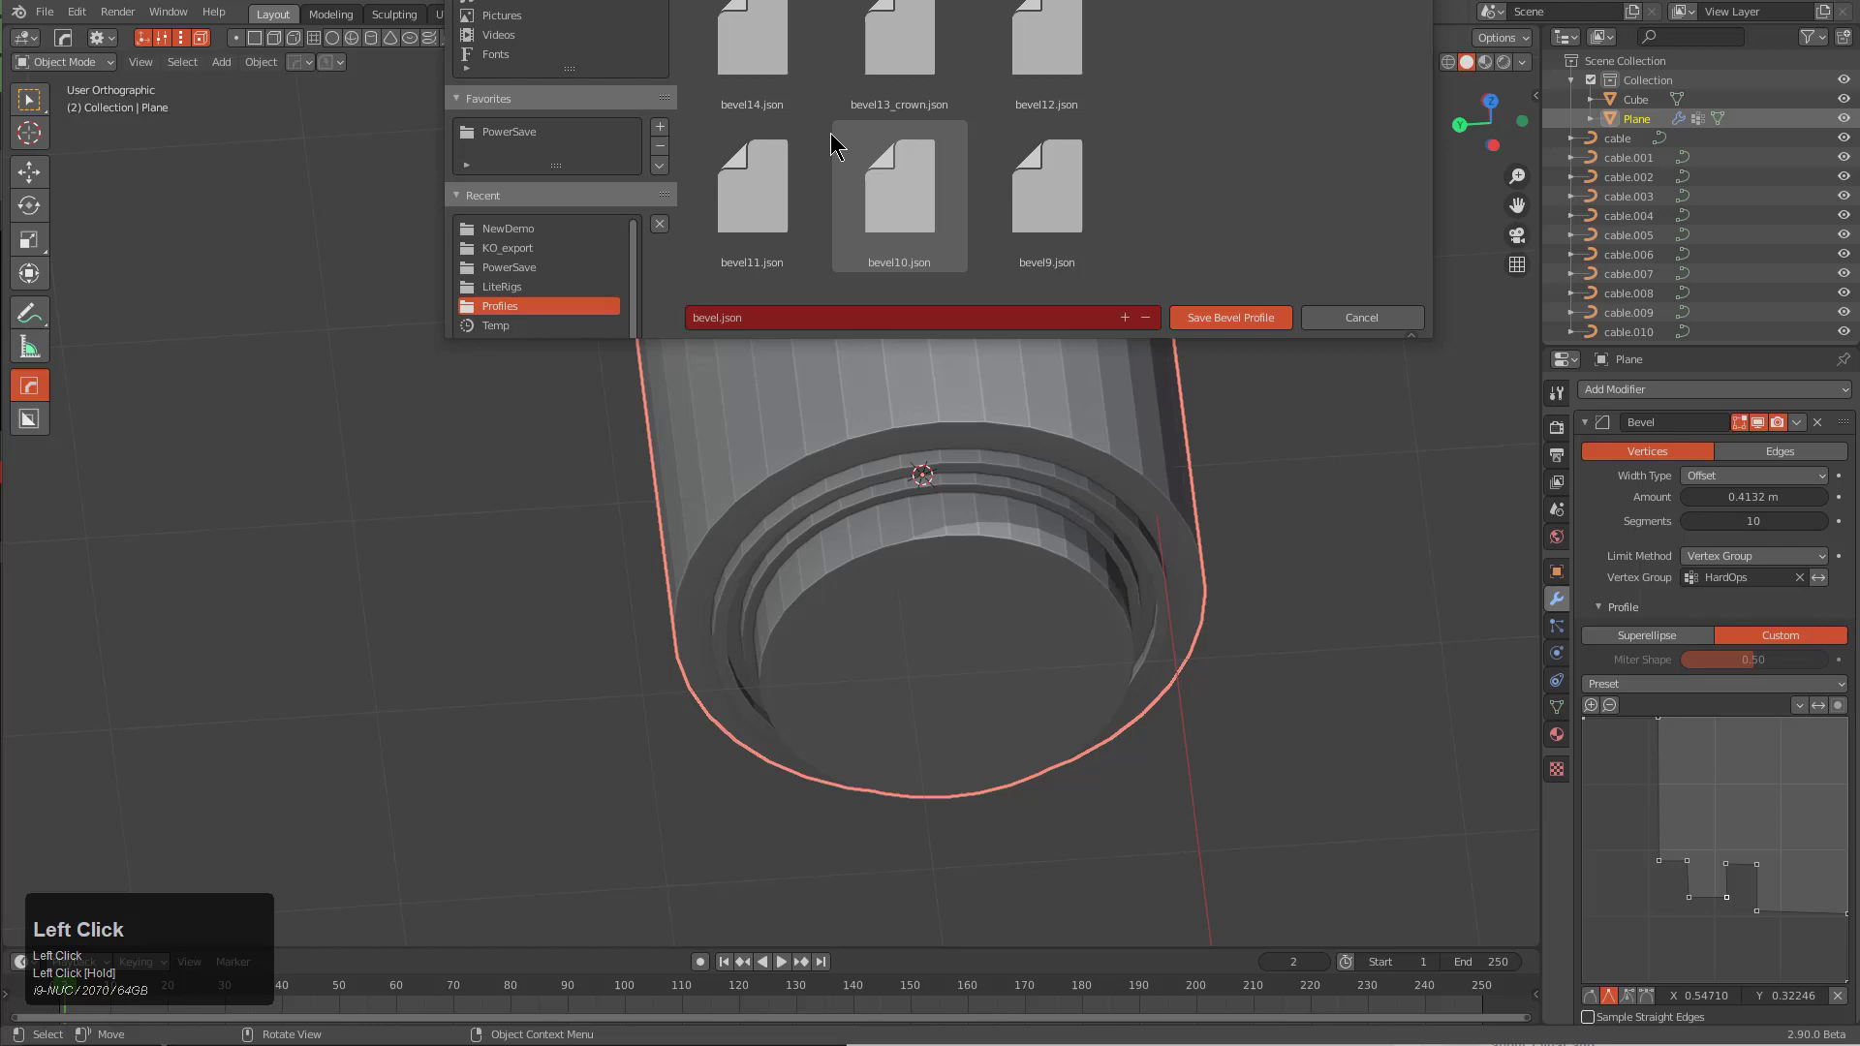
left_click(1174, 320)
Zoom out to view the whole scene with the cable-topped cube
middle_click_drag(959, 484, 721, 627)
scroll(982, 478, "down", 2)
scroll(925, 679, "down", 2, "shift")
scroll(780, 614, "down", 2)
scroll(843, 656, "down", 1)
scroll(878, 673, "up", 2)
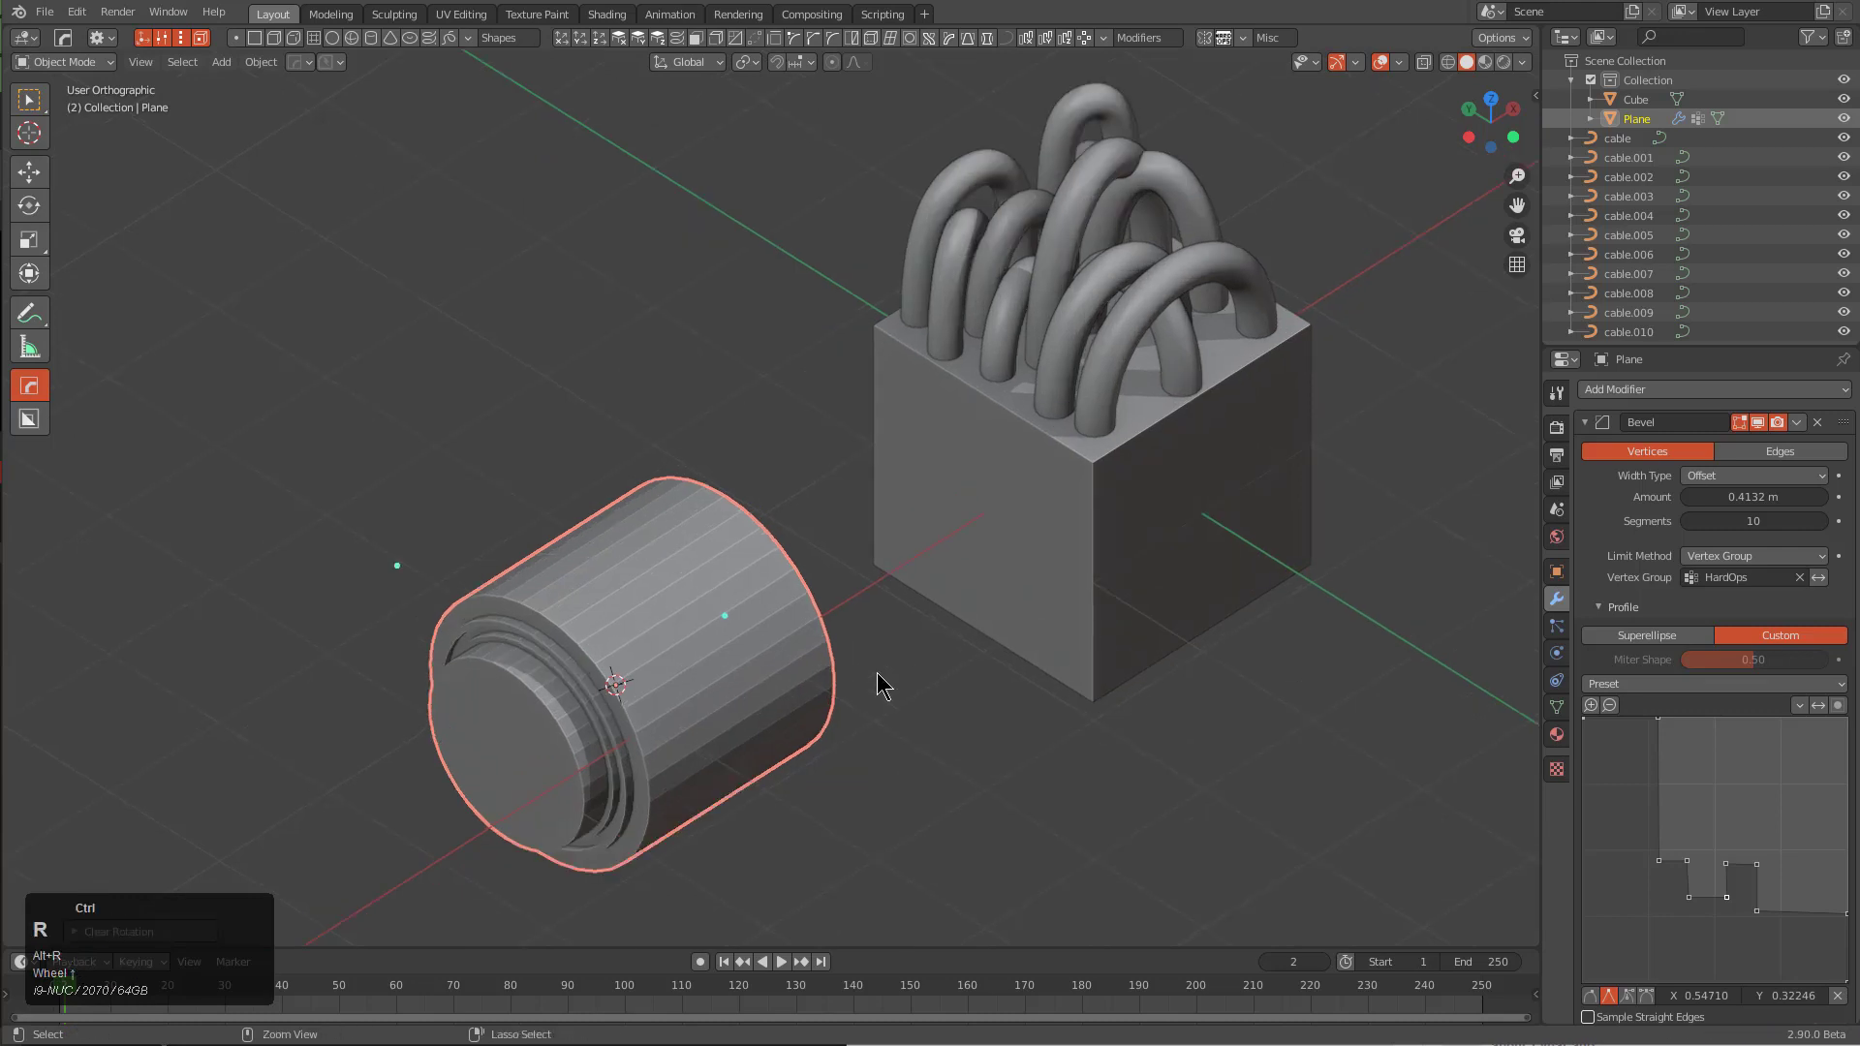
Duplicate the connector and move the copy straight up along Z
middle_click_drag(788, 708, 744, 707)
key("shift+d")
key("z")
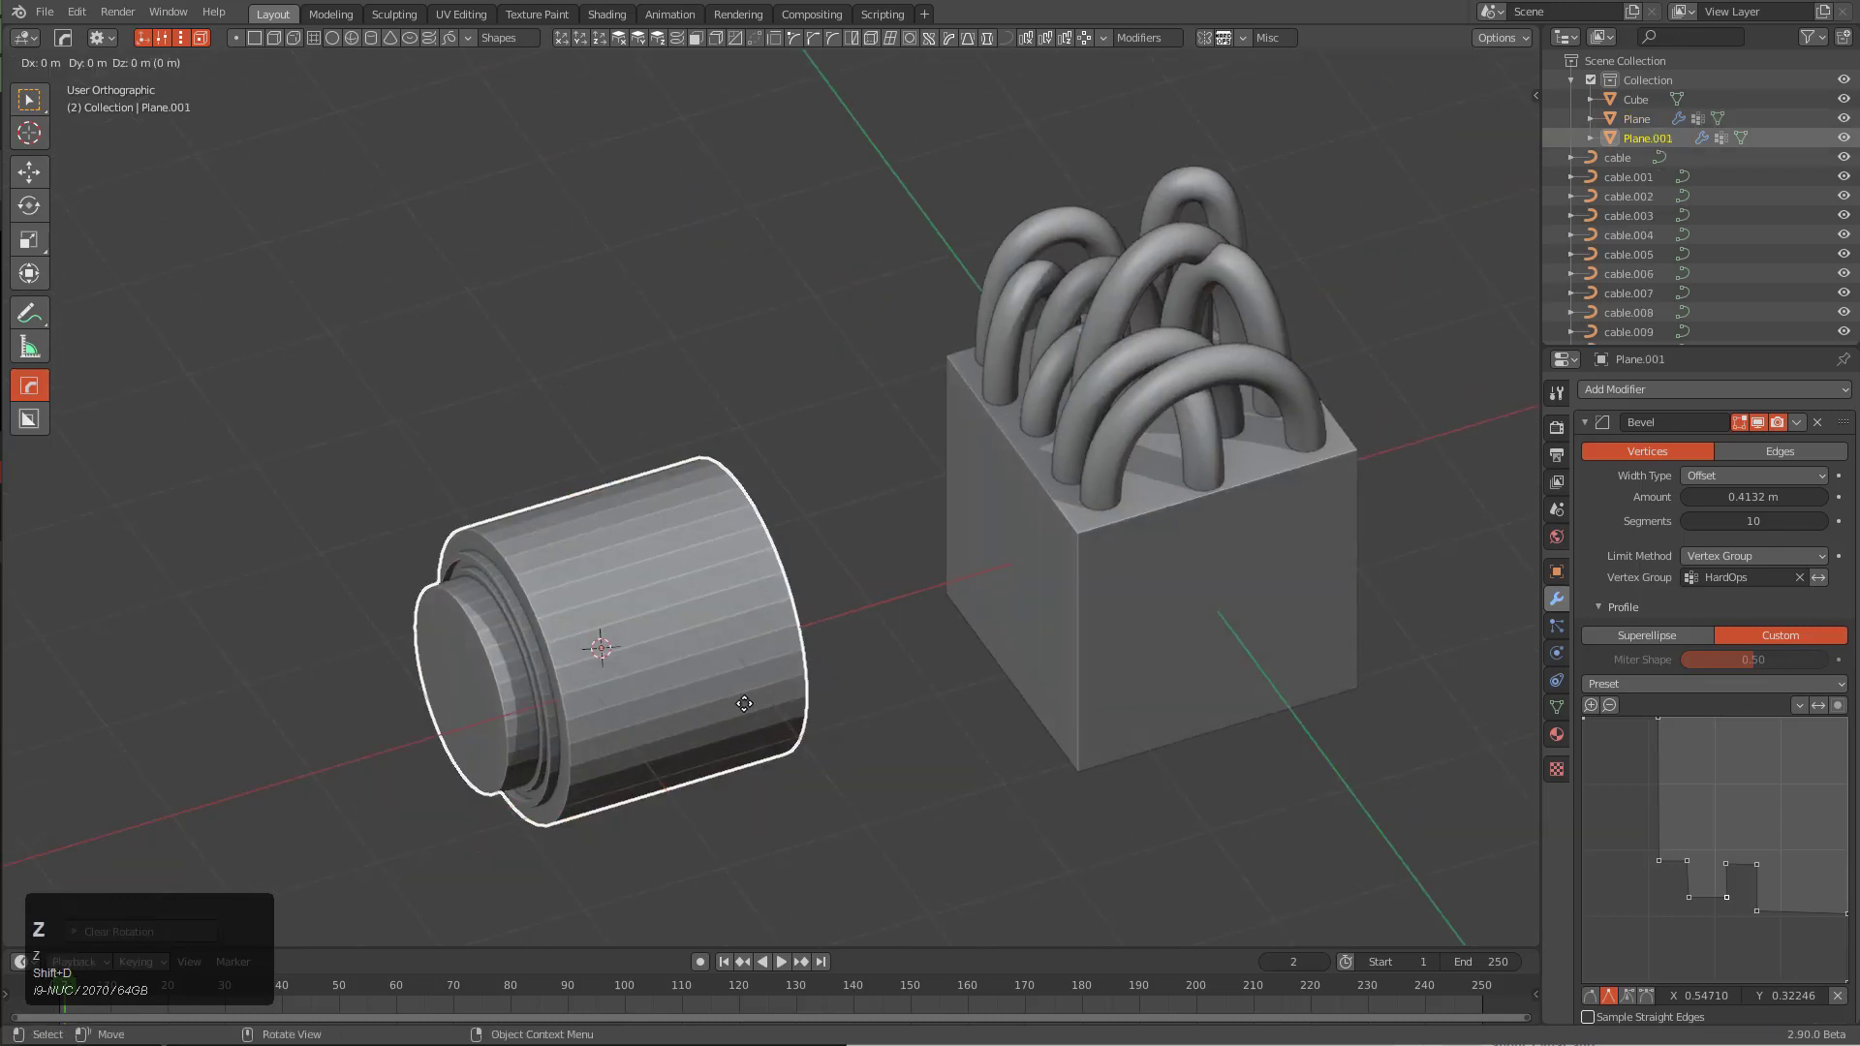
left_click(717, 386)
middle_click_drag(717, 386, 774, 465, "shift")
middle_click_drag(775, 465, 817, 549)
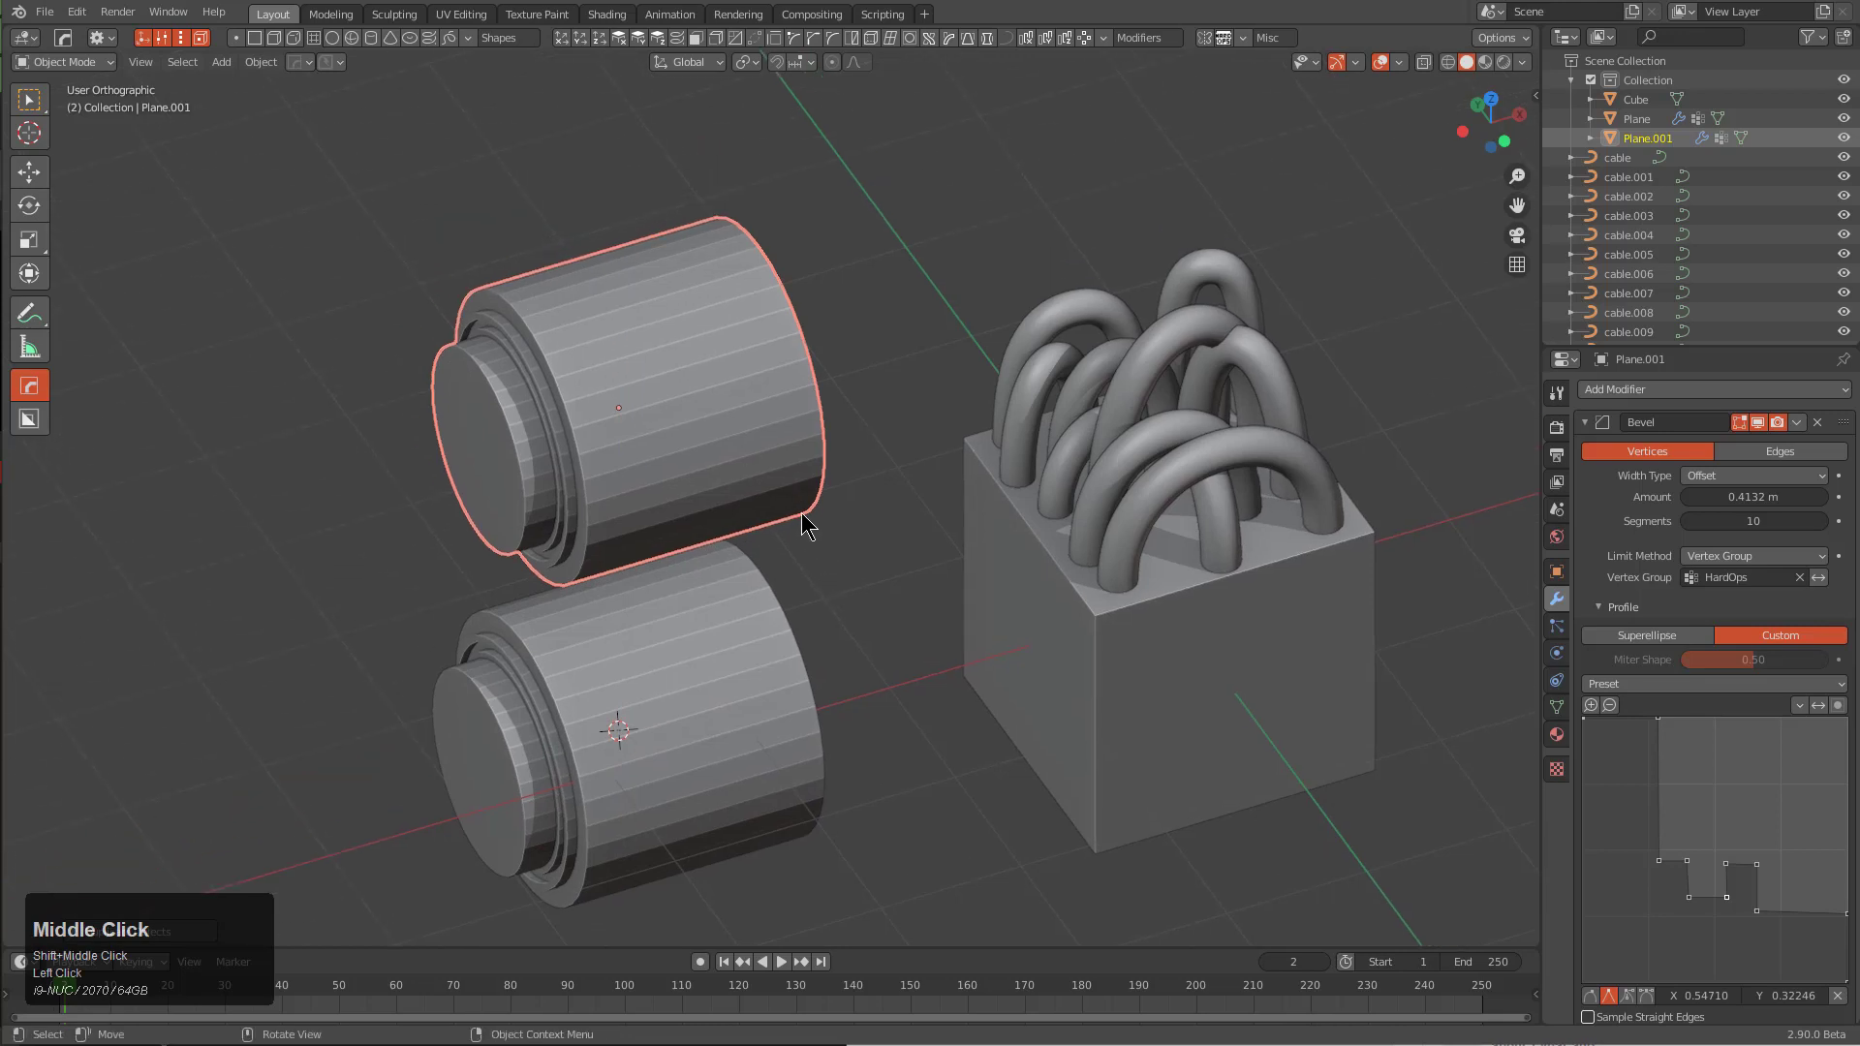
Rotate the copy 90° upright in front view and scale it down
key("KP_1")
key("r")
key("r")
key("KP_Enter")
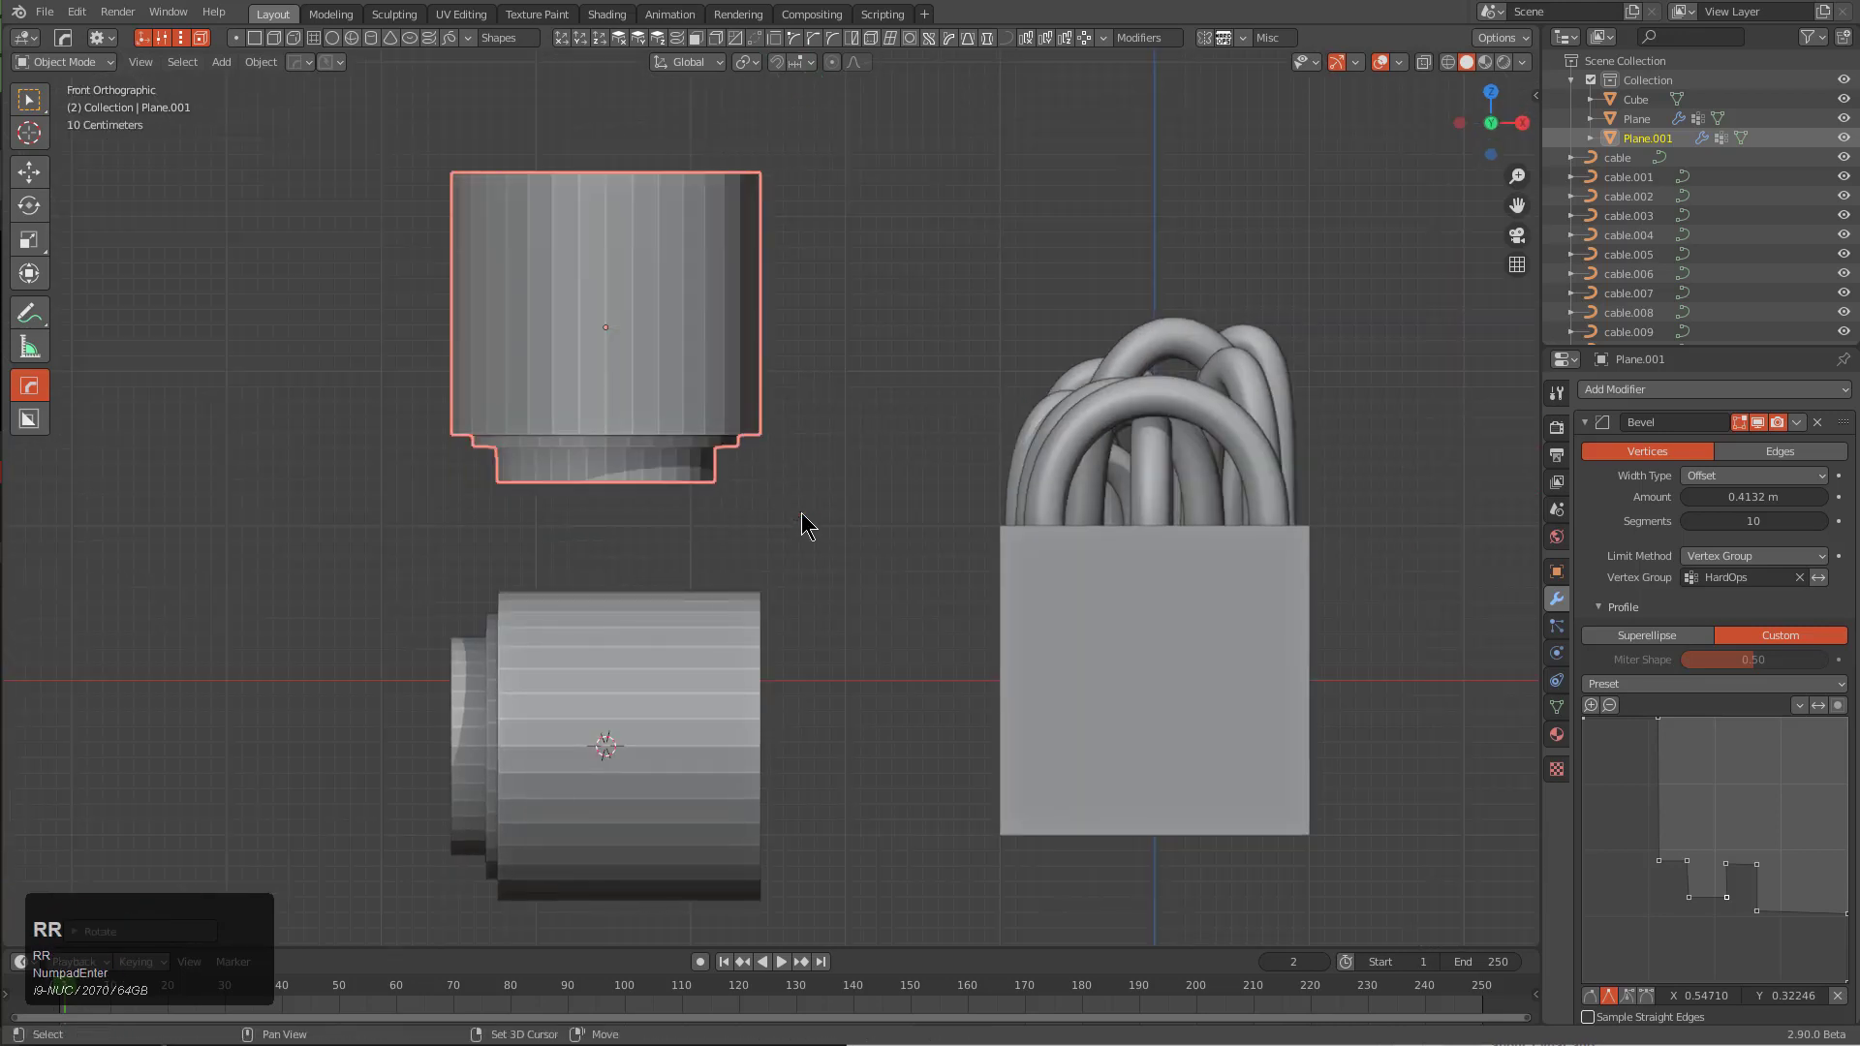
key("r")
key("r")
key("s")
left_click(701, 366)
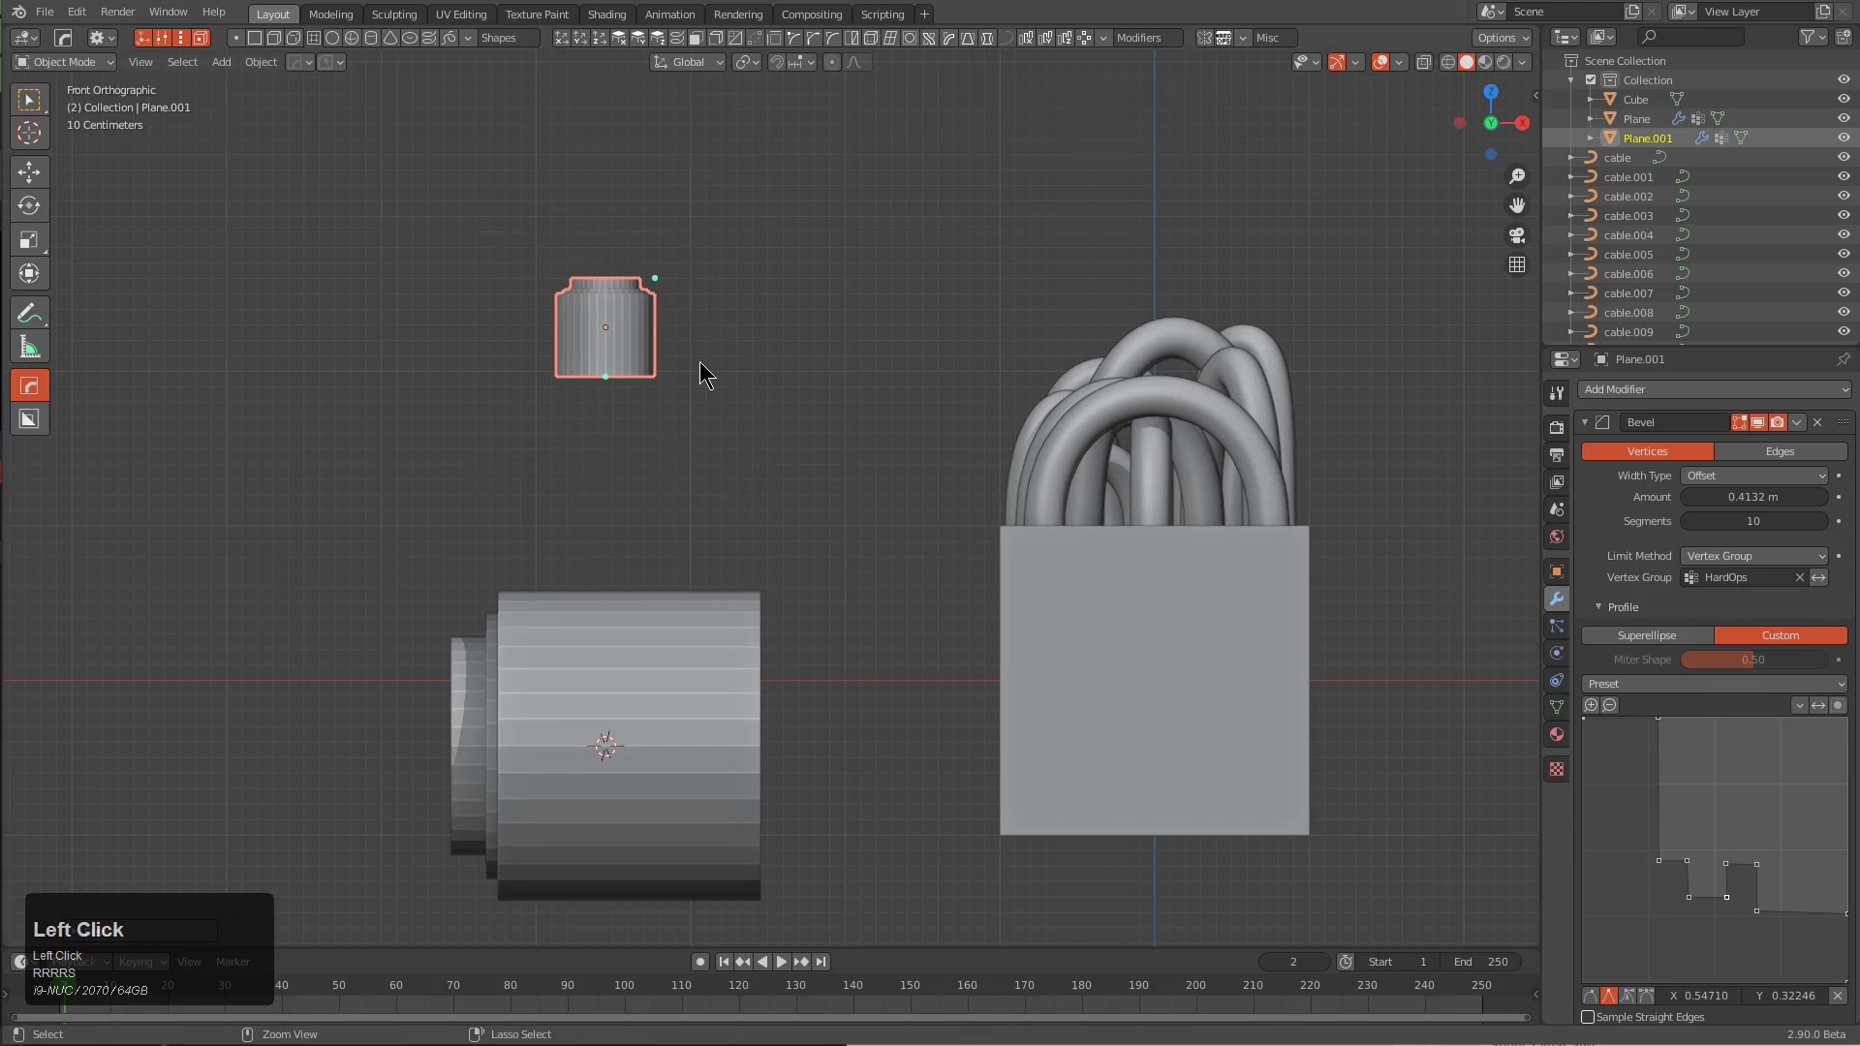
key("KP_Decimal")
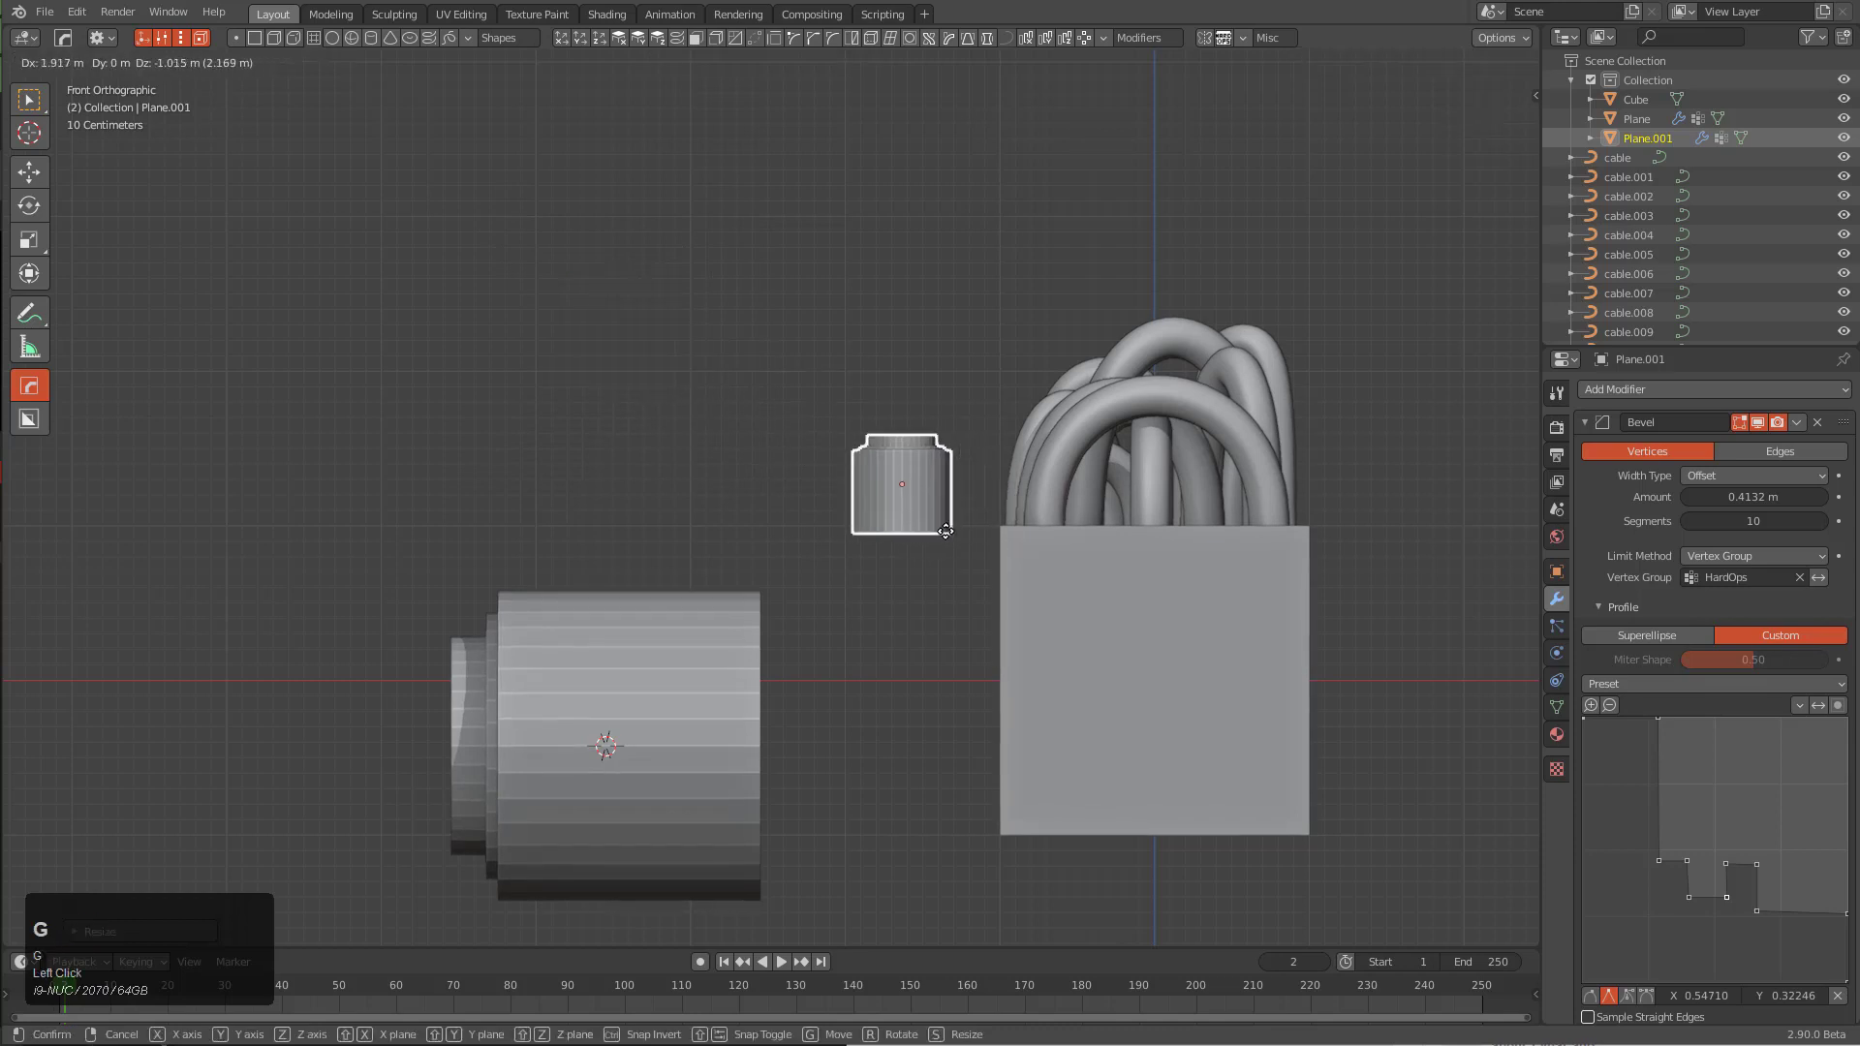
scroll(965, 543, "down", 5)
middle_click_drag(1124, 644, 917, 498, "shift")
Apply Visual Geometry to Mesh and Rotation on Plane.001 to bake its bevel
key("ctrl+a")
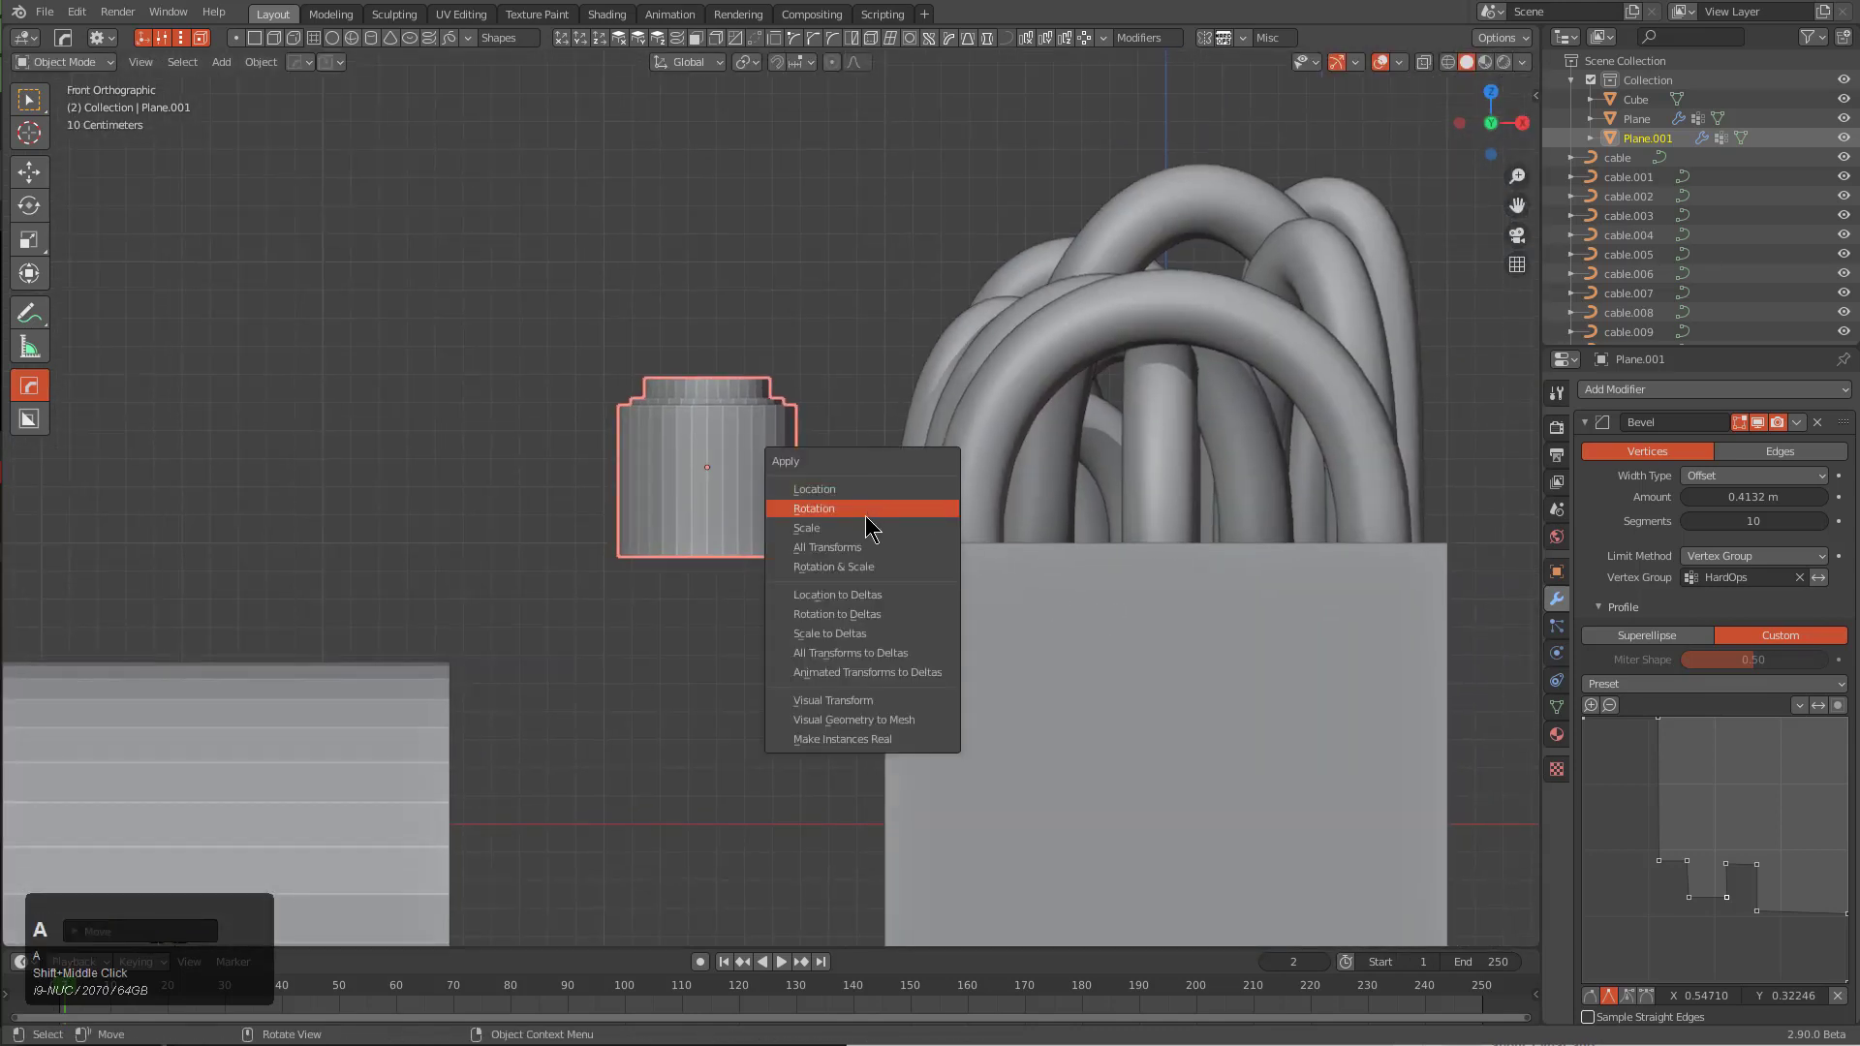
left_click(814, 509)
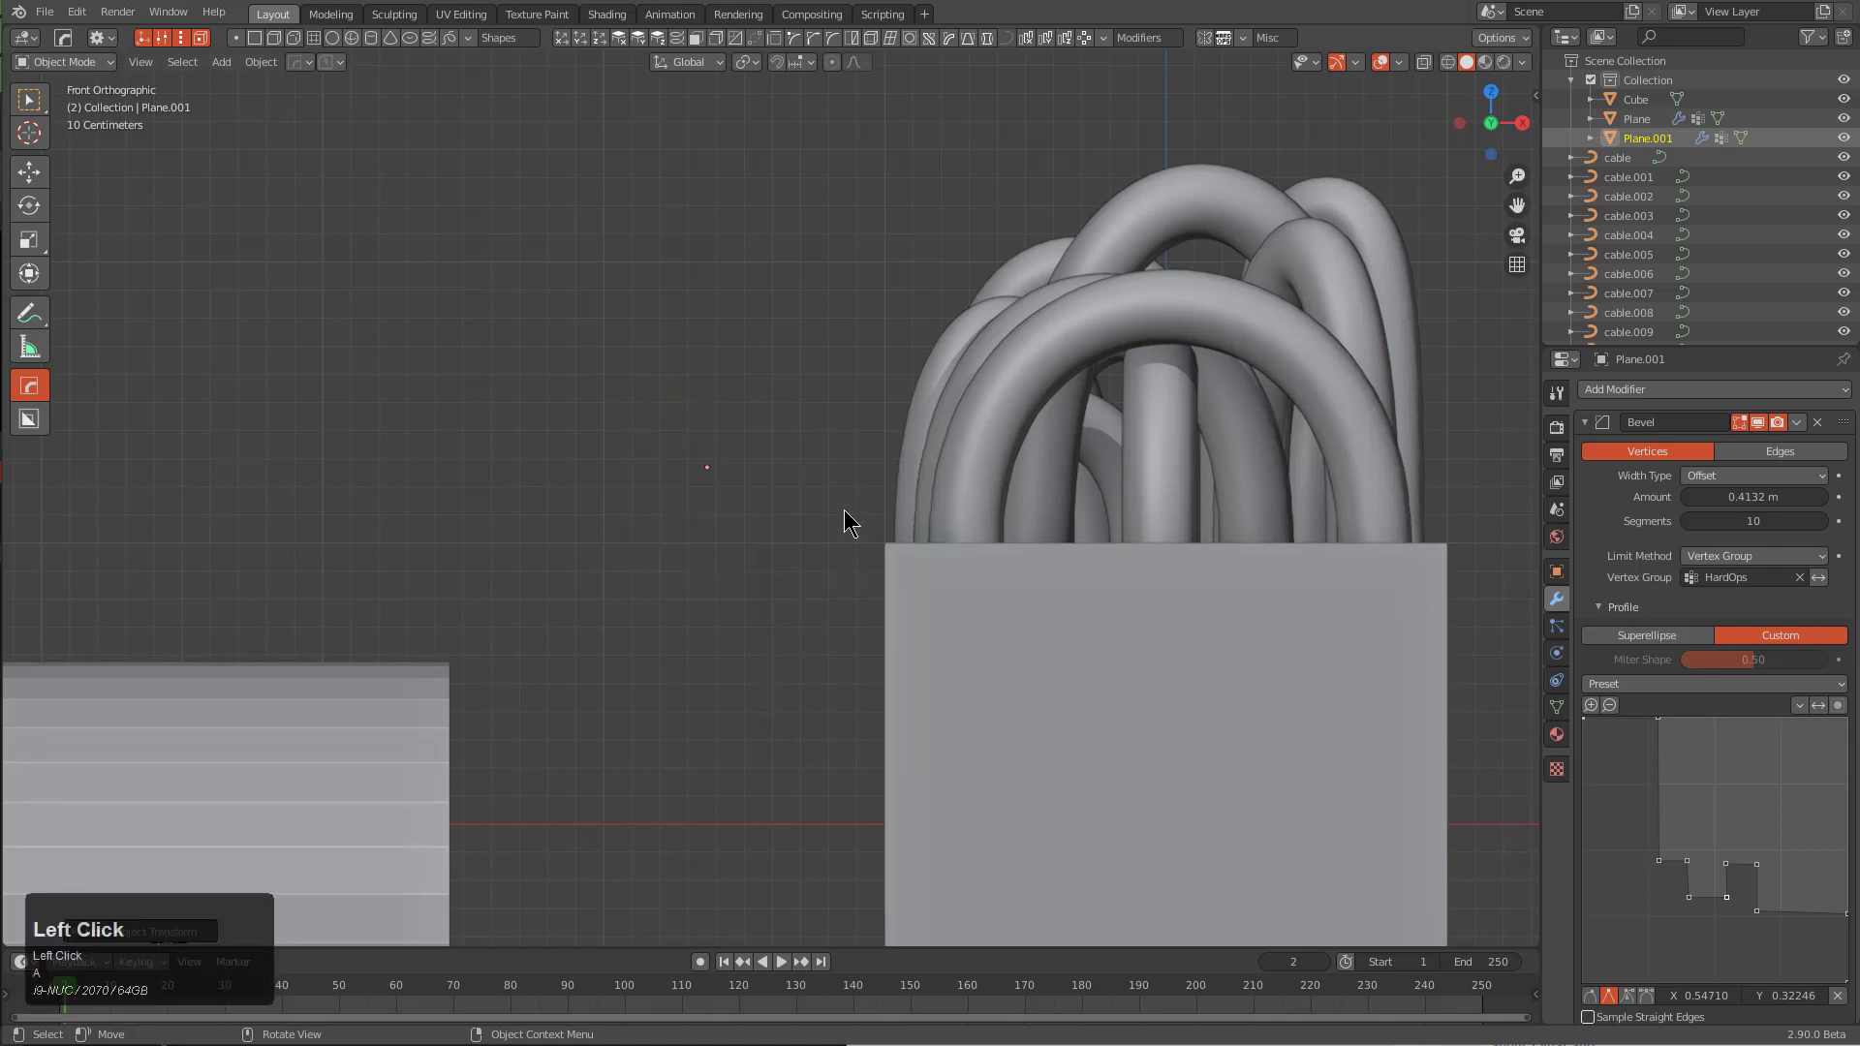
key("ctrl+z")
key("ctrl+a")
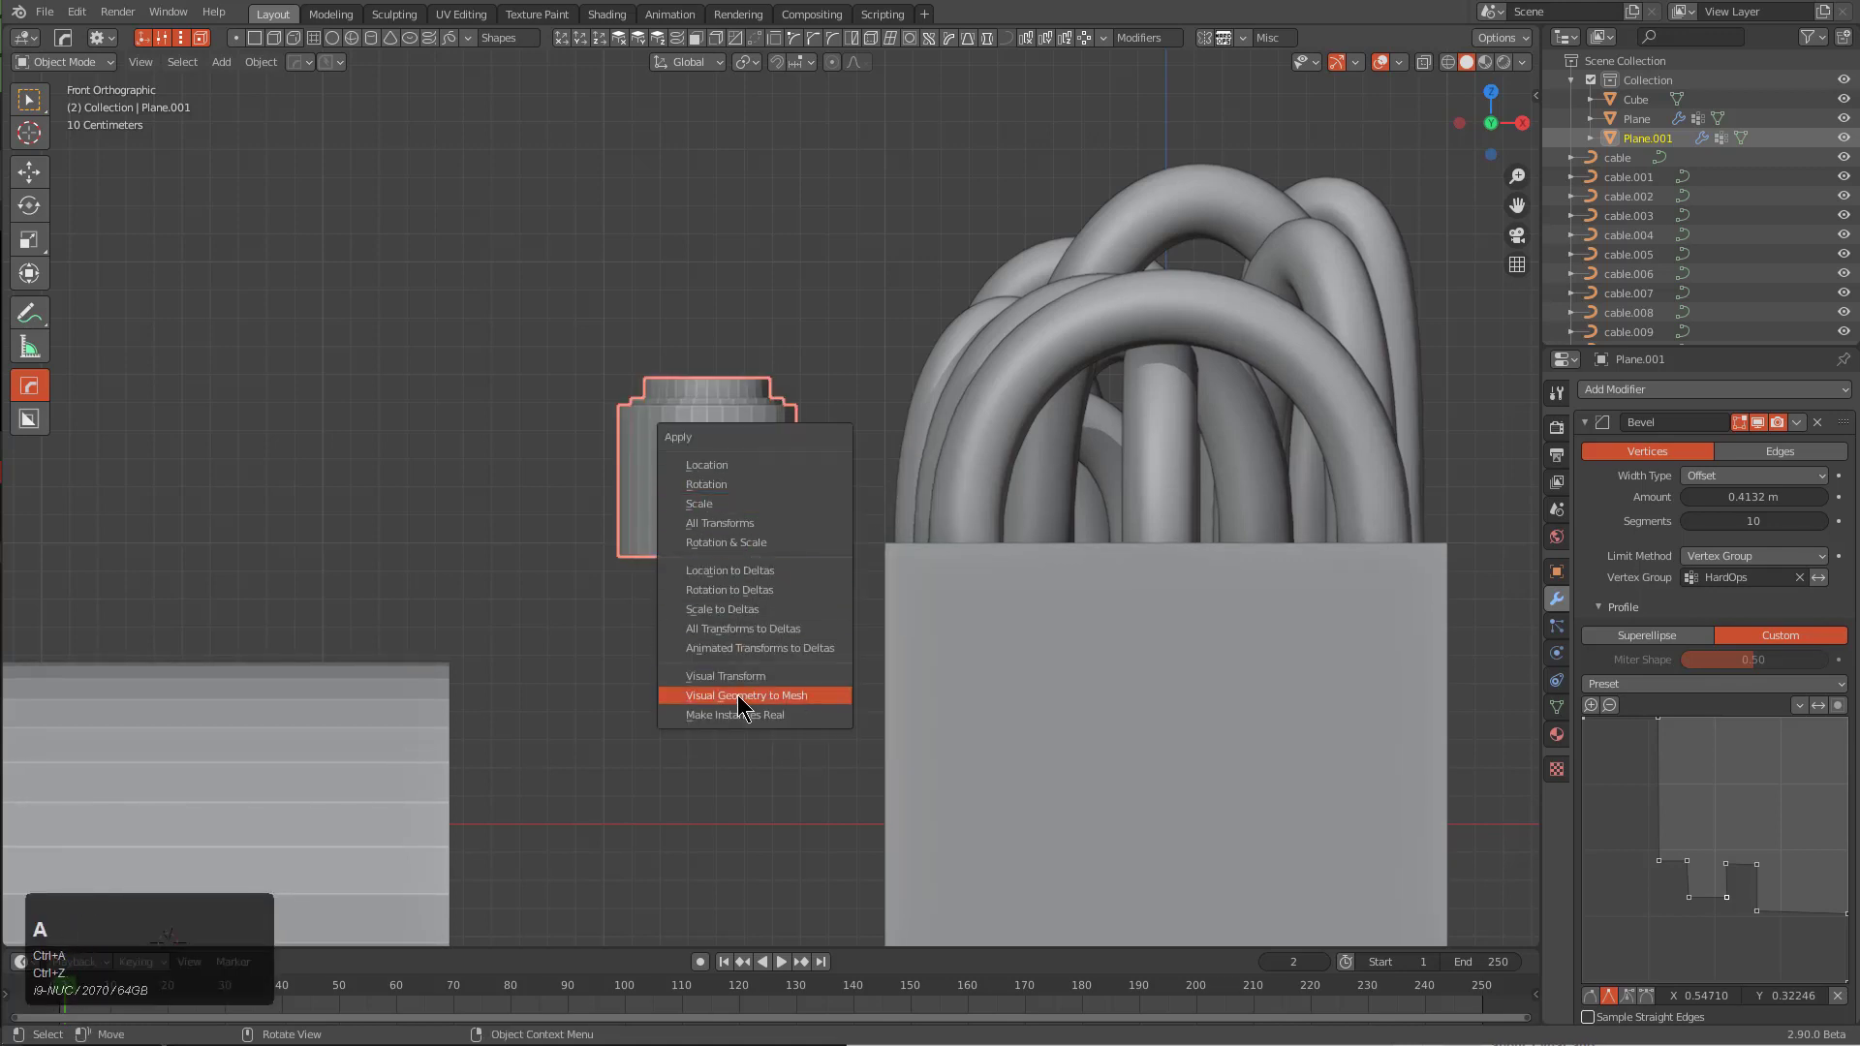
left_click(736, 695)
key("ctrl+a")
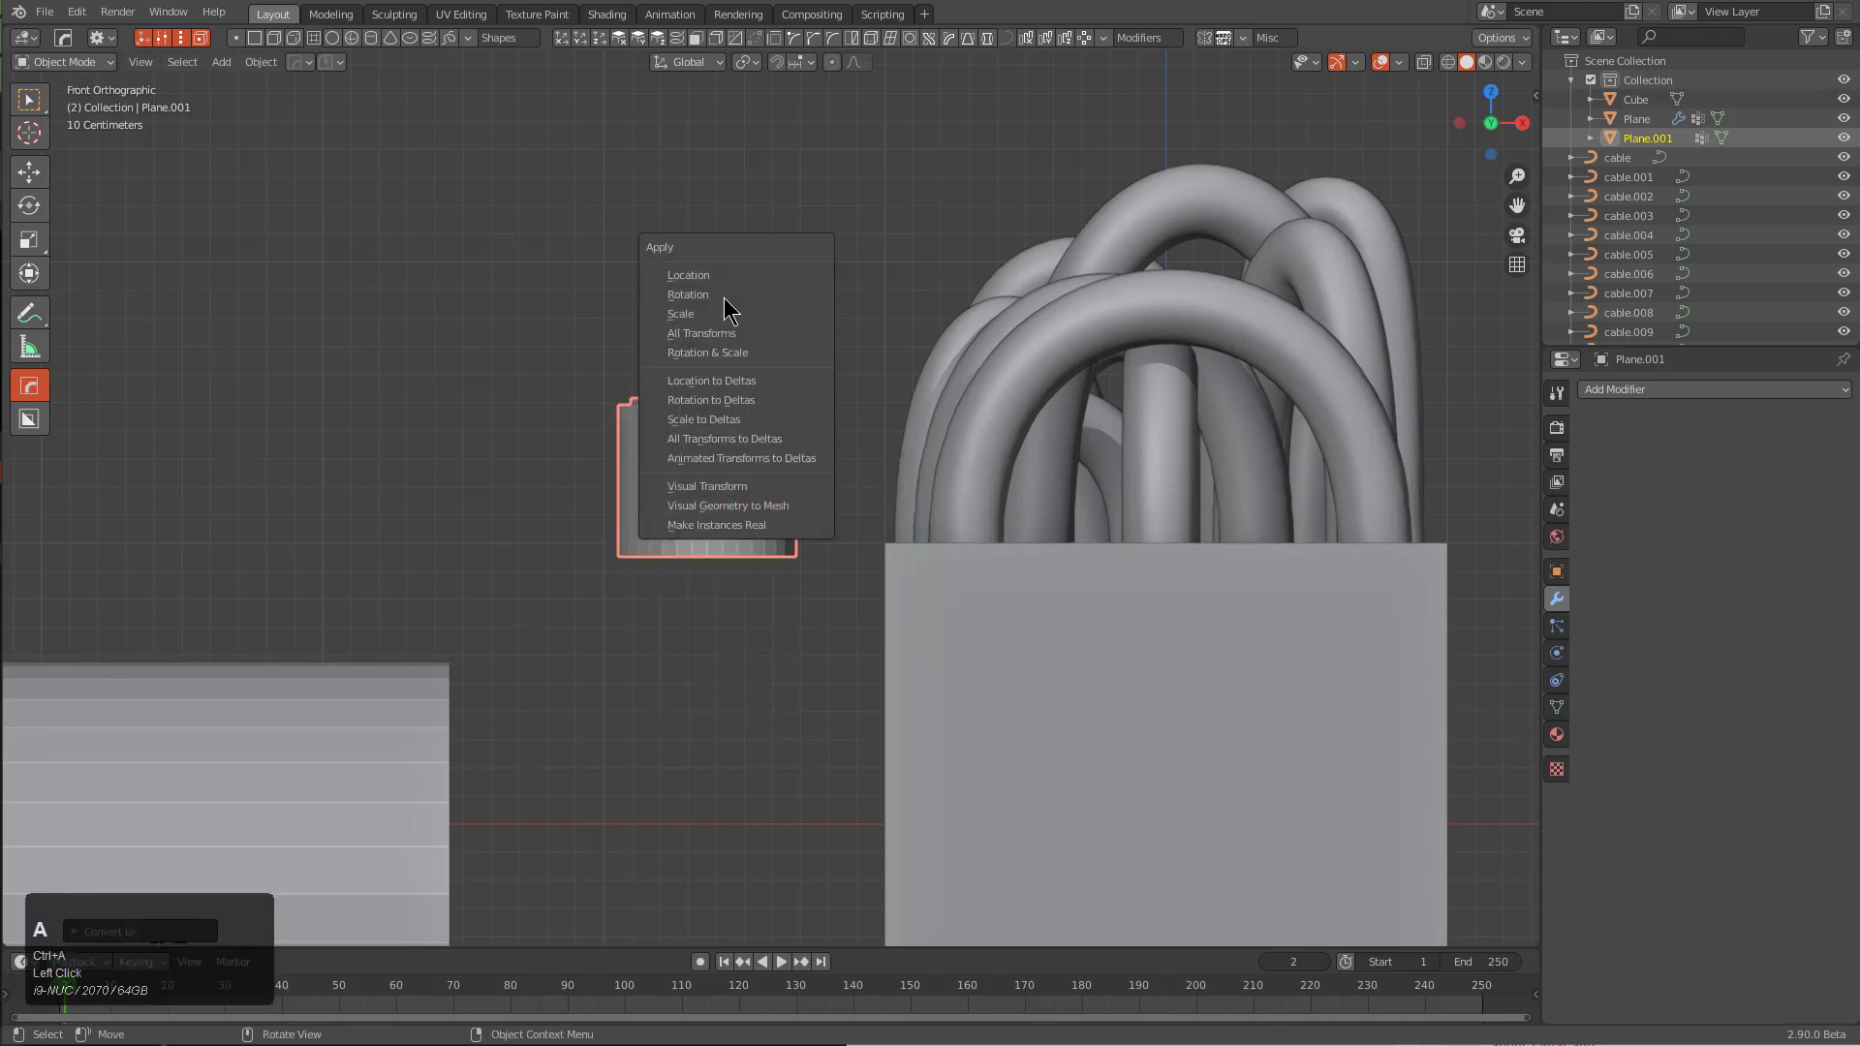
left_click(717, 294)
key("ctrl+a")
Box-select all the cables on the cube and make one cable the active object
left_click(642, 380)
middle_click_drag(908, 568, 783, 484, "shift")
scroll(781, 372, "down", 2, "shift")
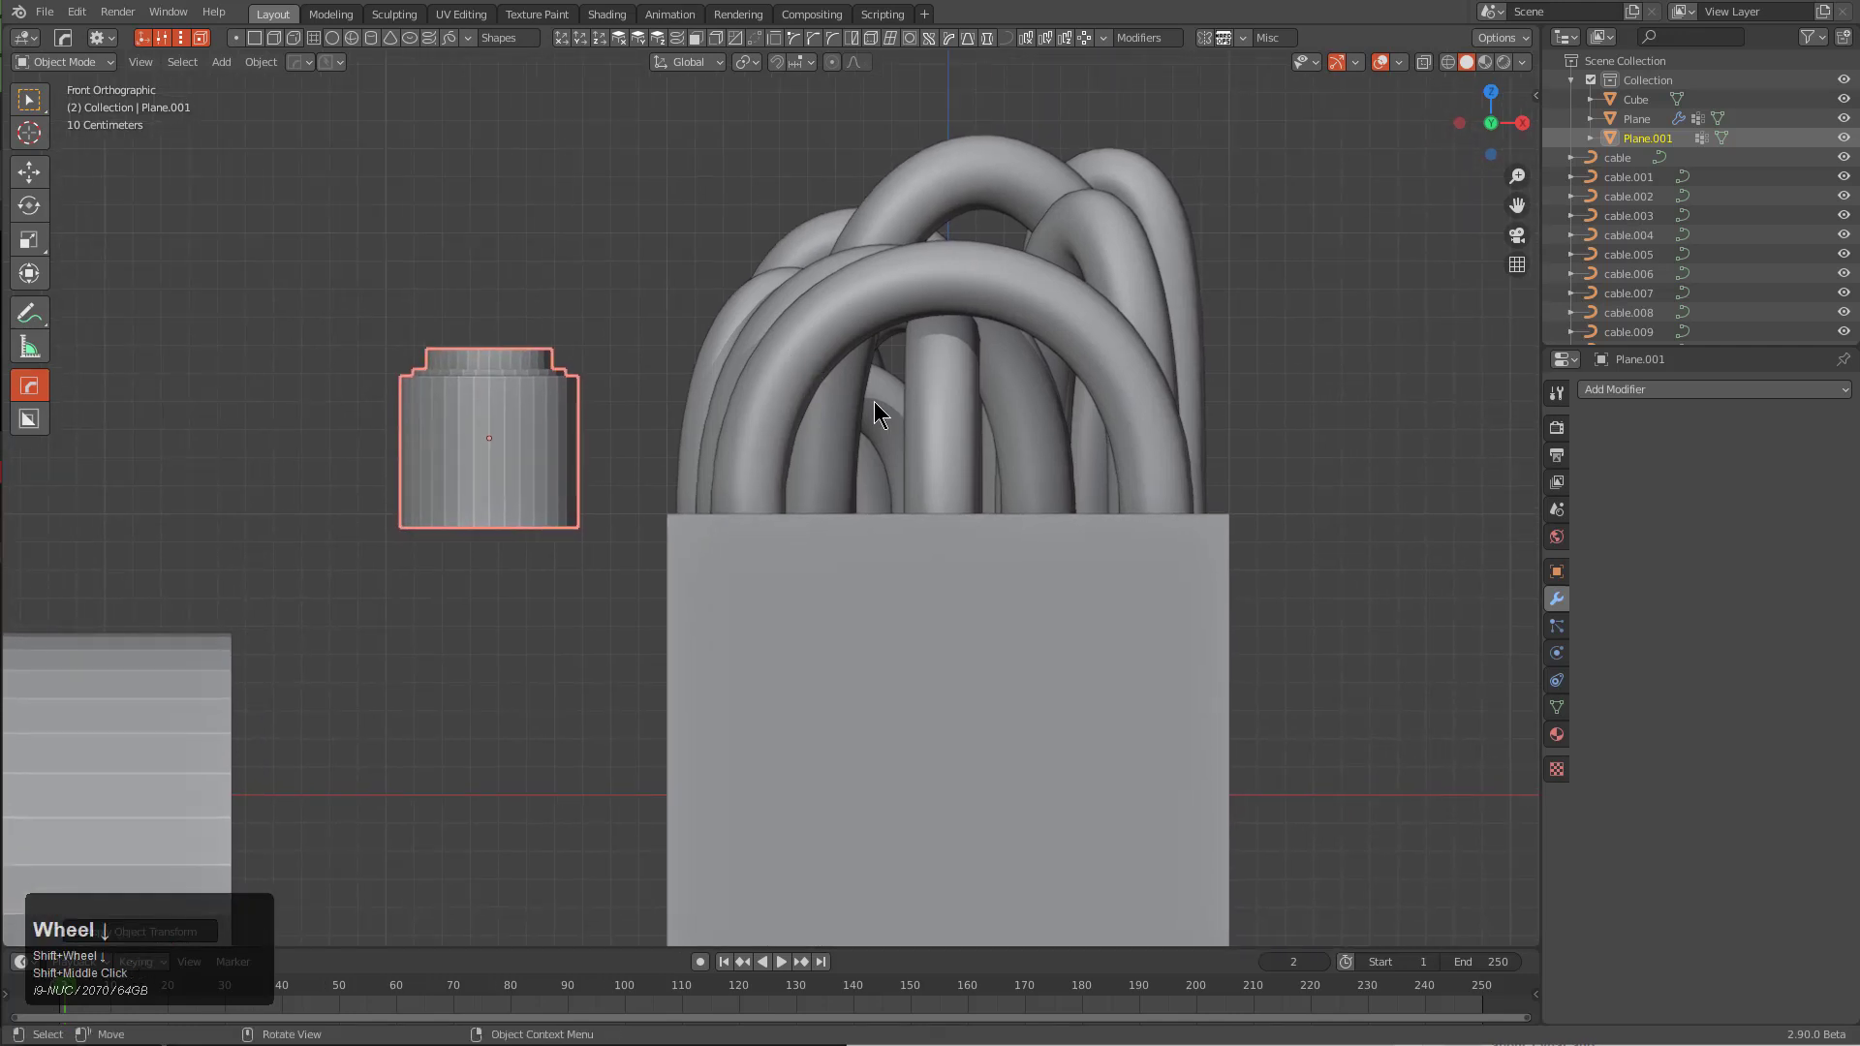
key("b")
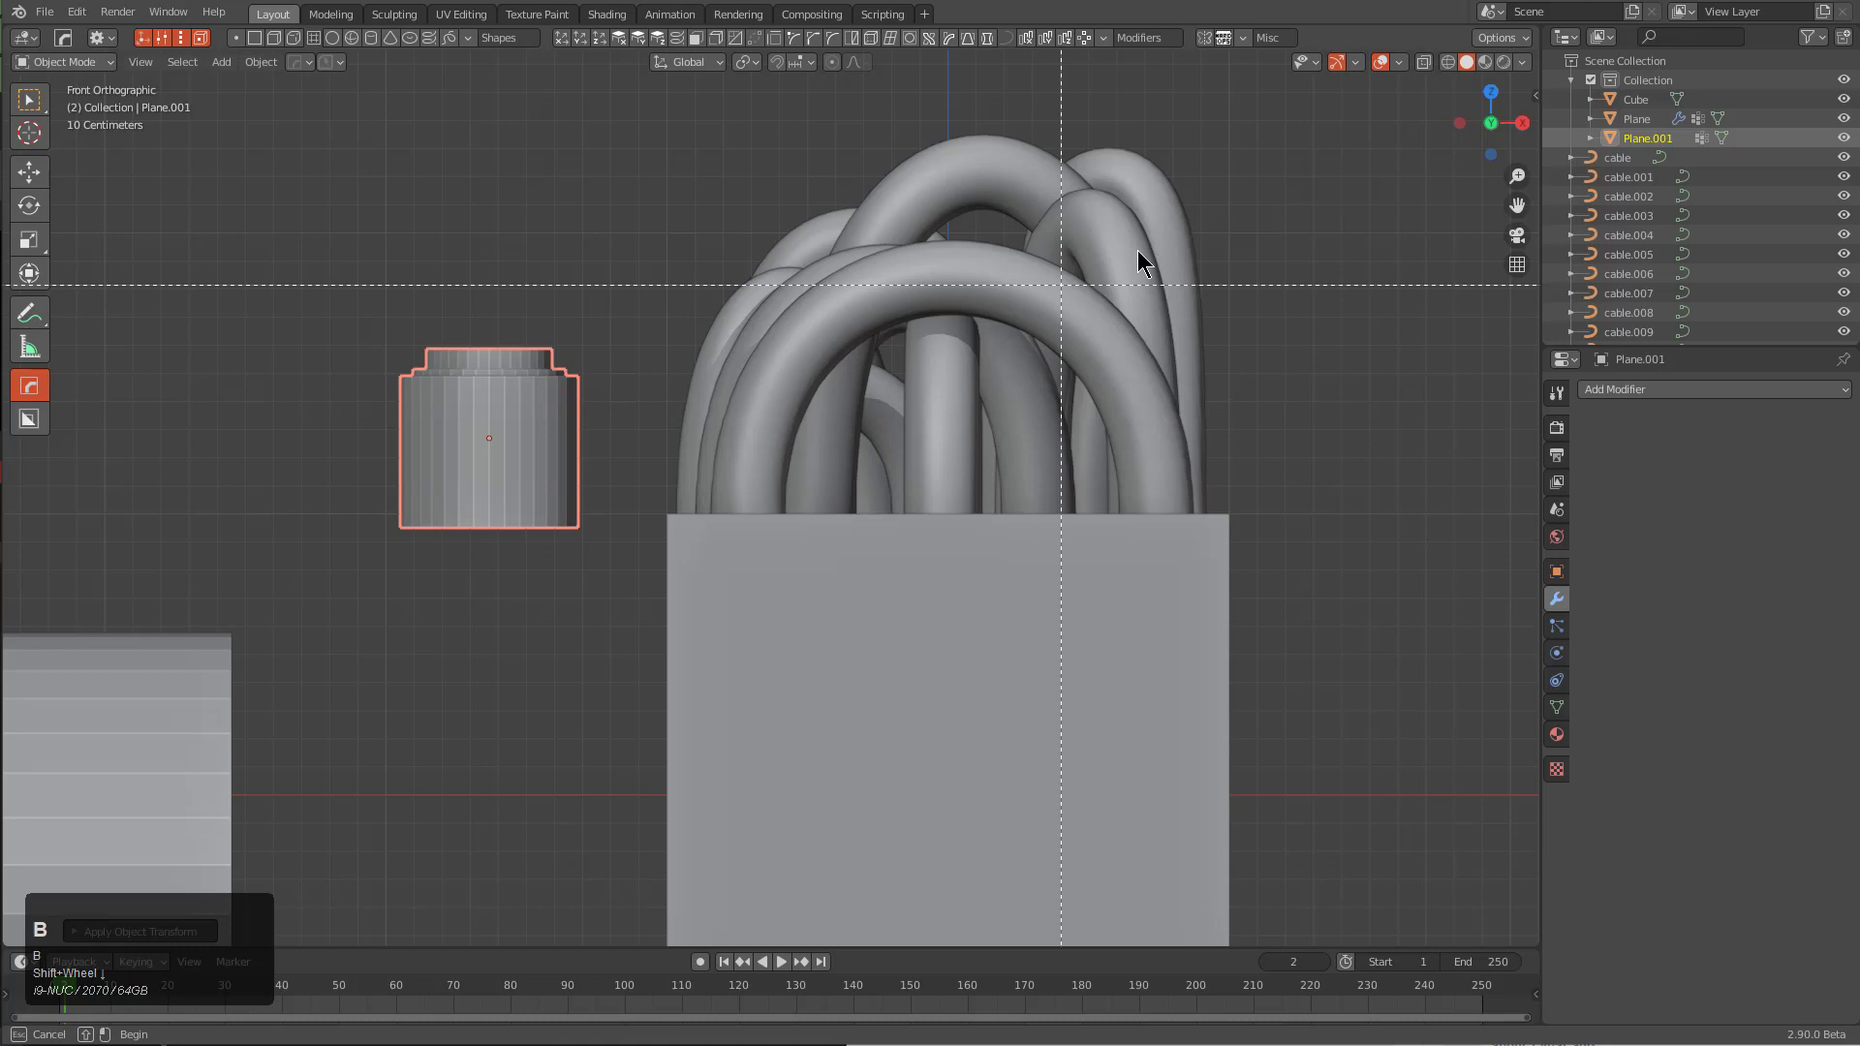
left_click_drag(1316, 204, 686, 461)
scroll(886, 456, "up", 1)
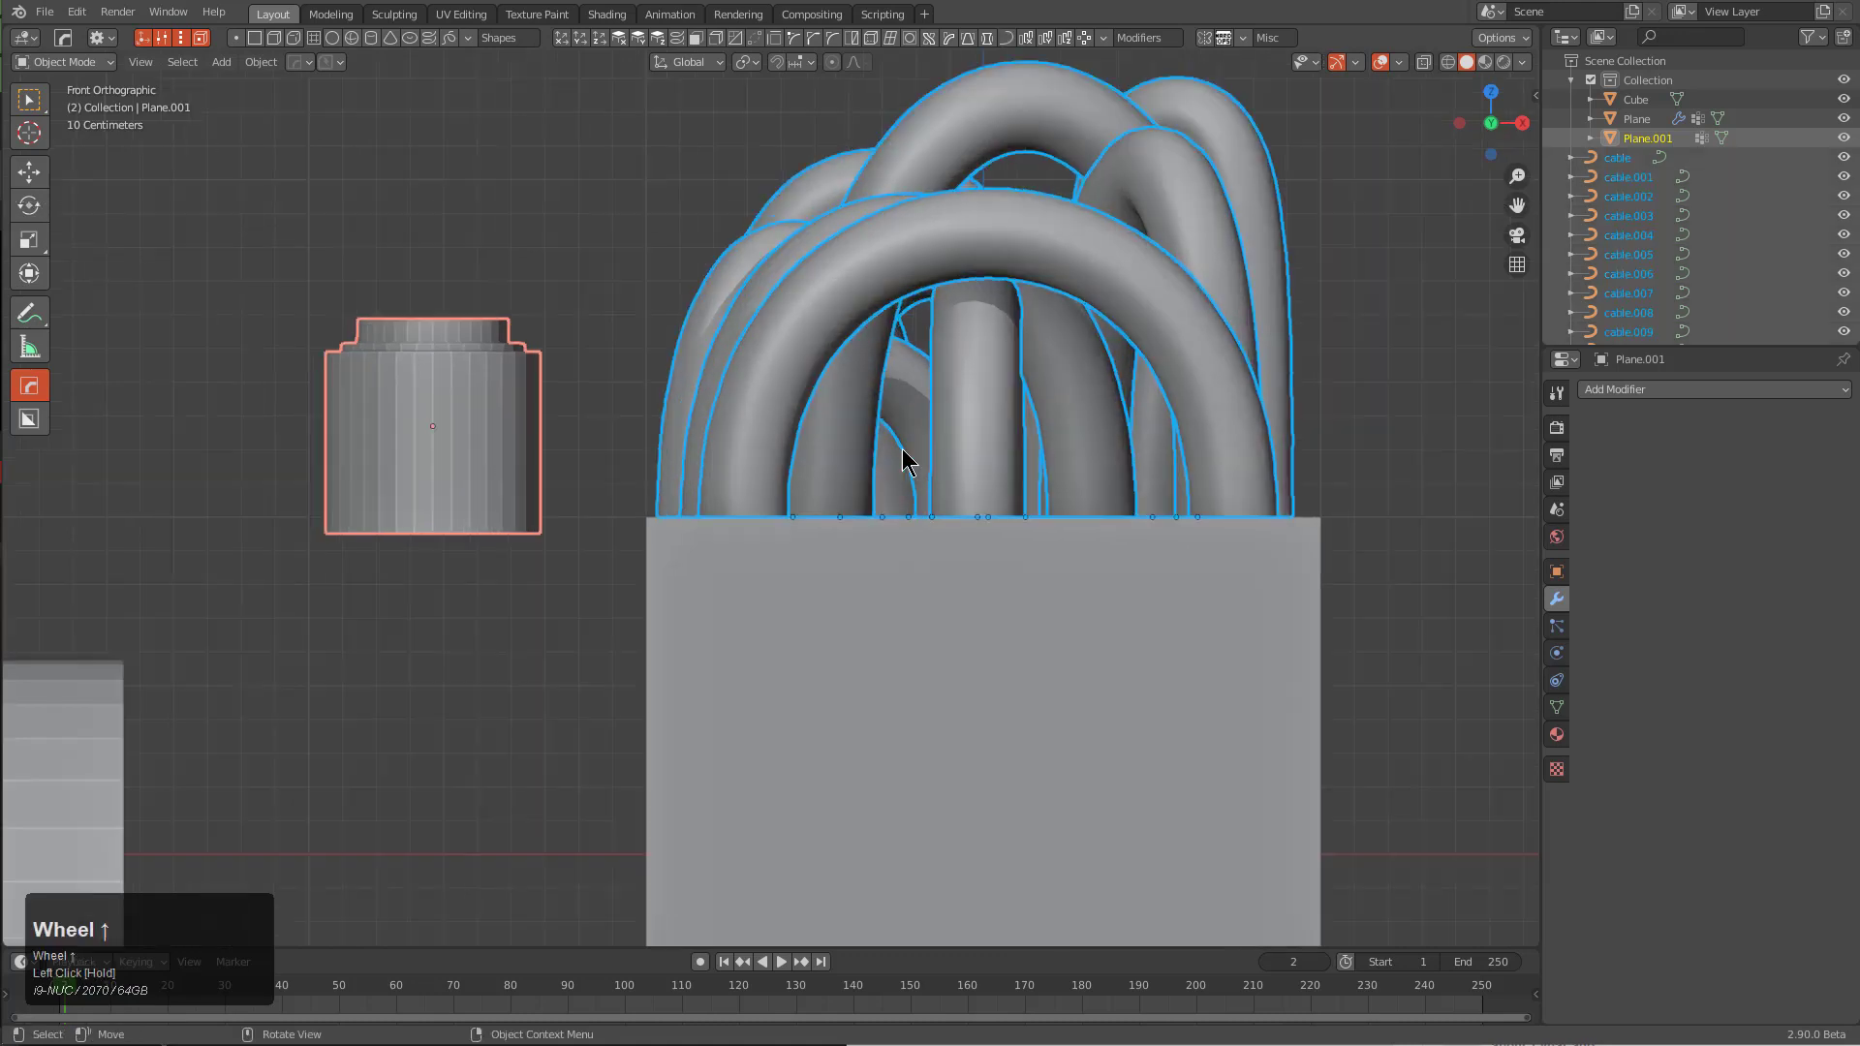
key("Tab")
key("Tab")
left_click(765, 436, "shift")
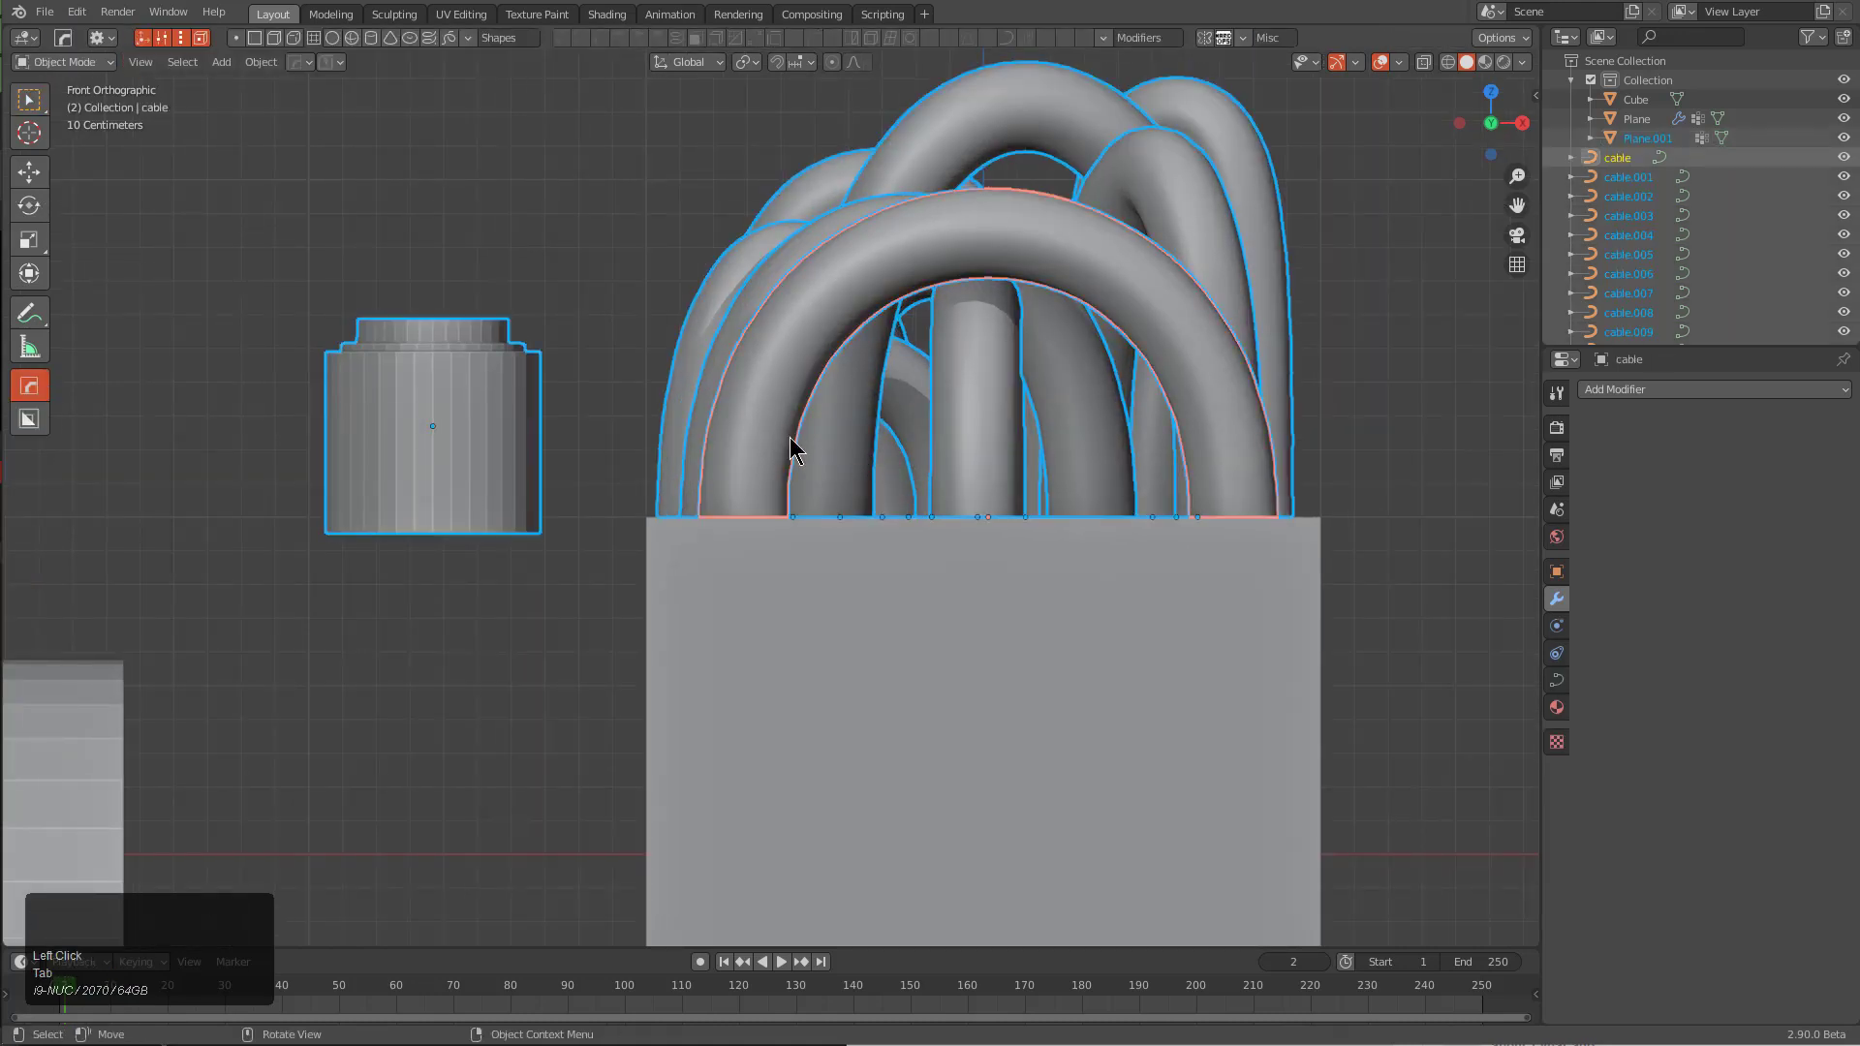
key("Tab")
Add the small stepped connectors to the cable ends with Cablerator's Add Connectors
middle_click_drag(921, 524, 933, 533)
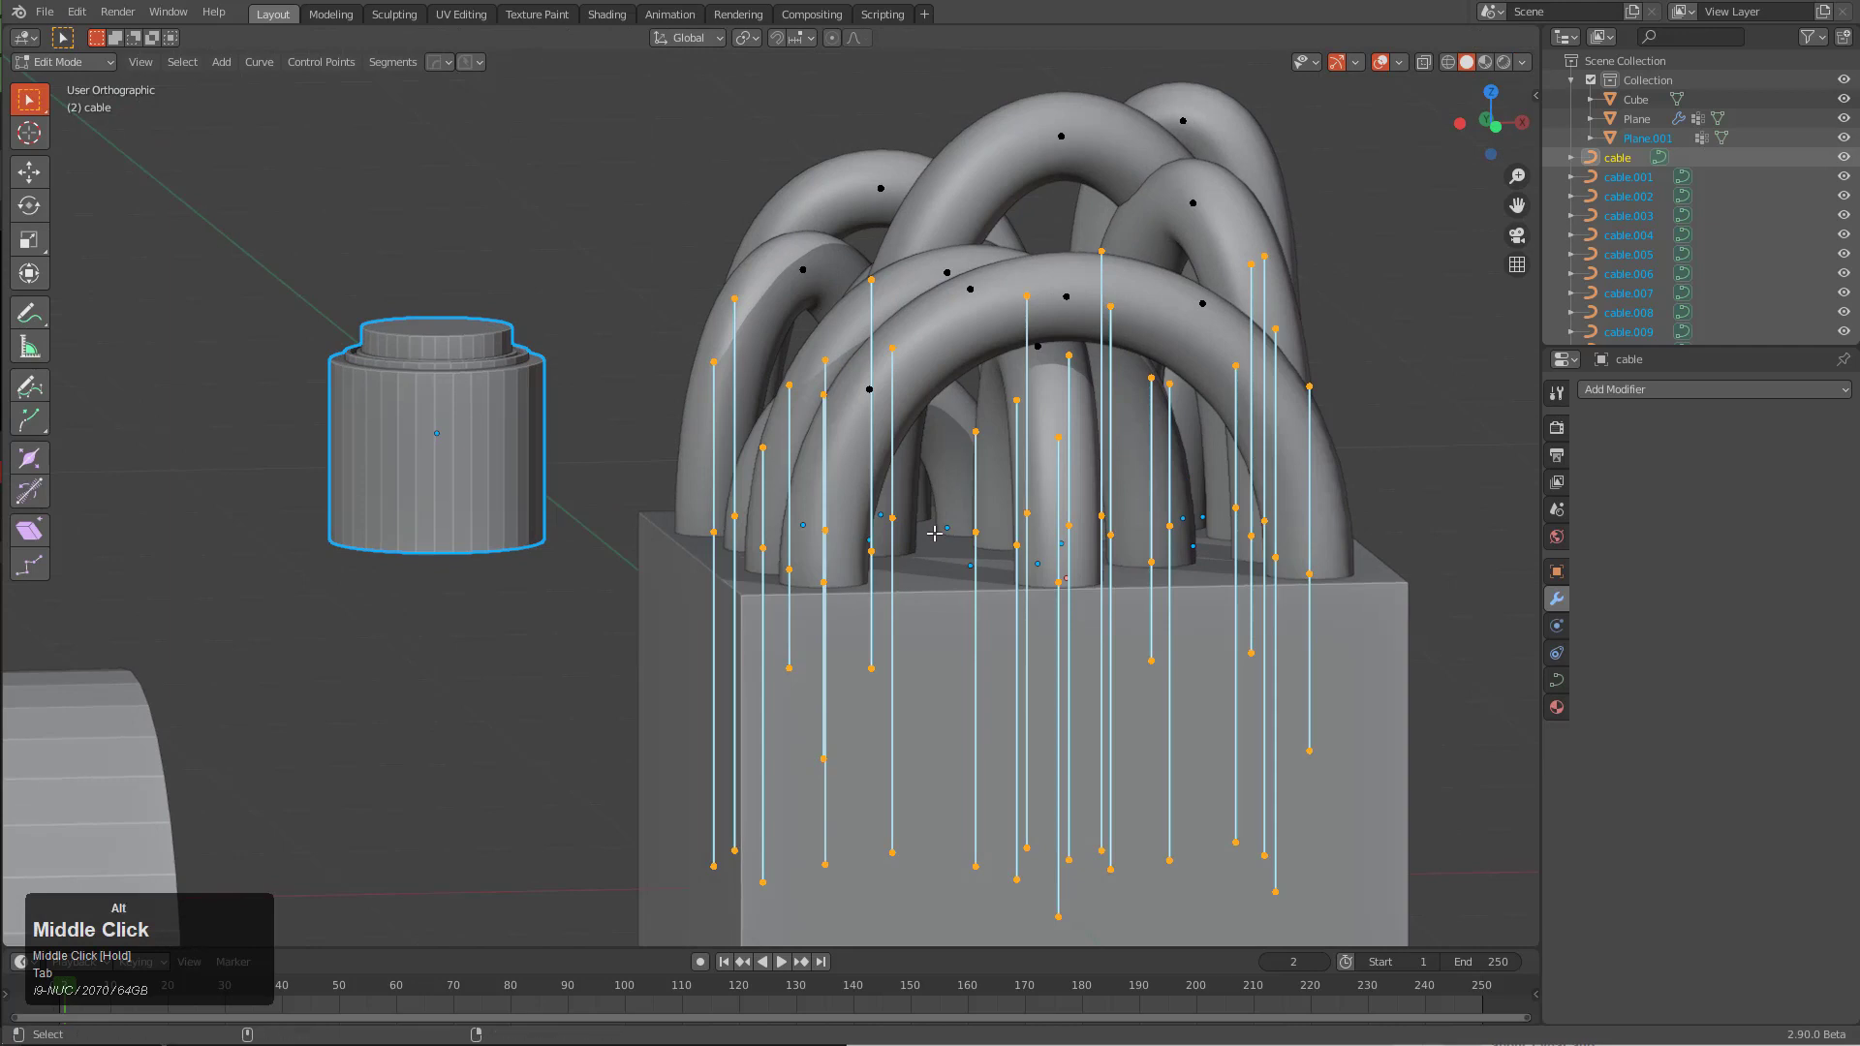
key("alt+c")
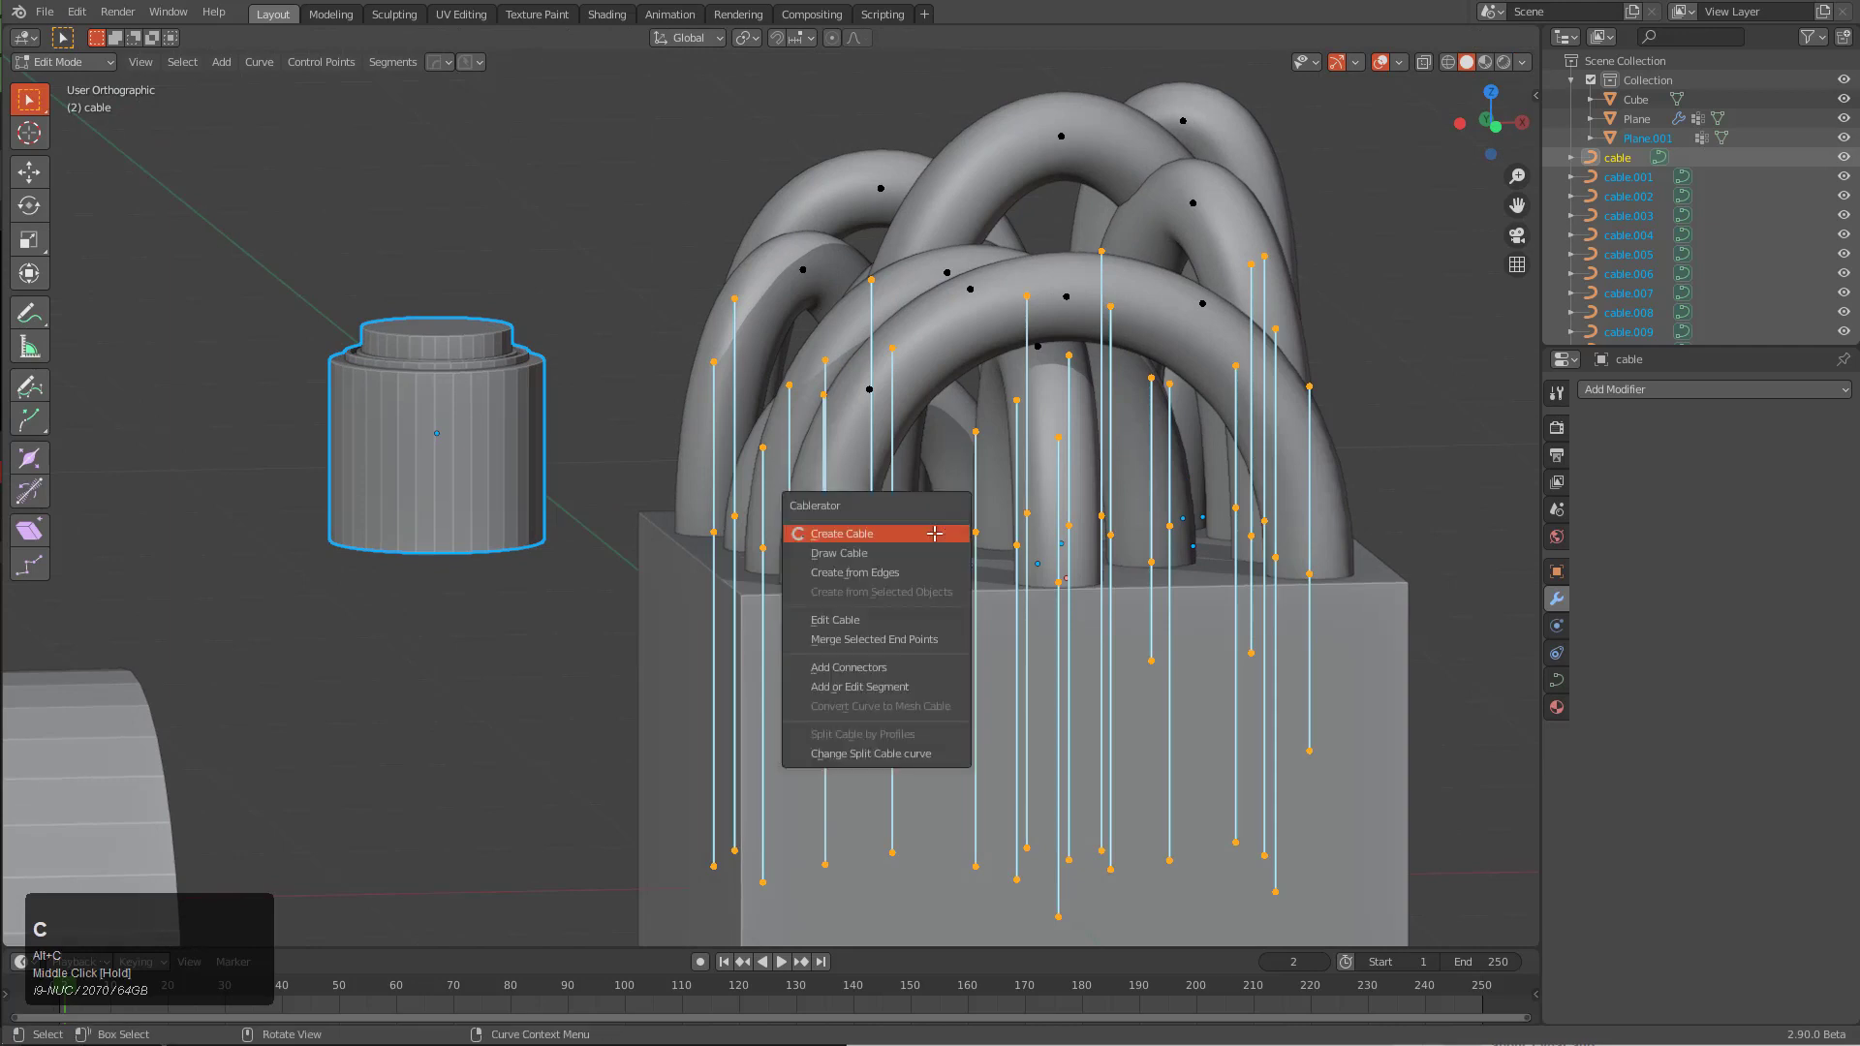
left_click(891, 667)
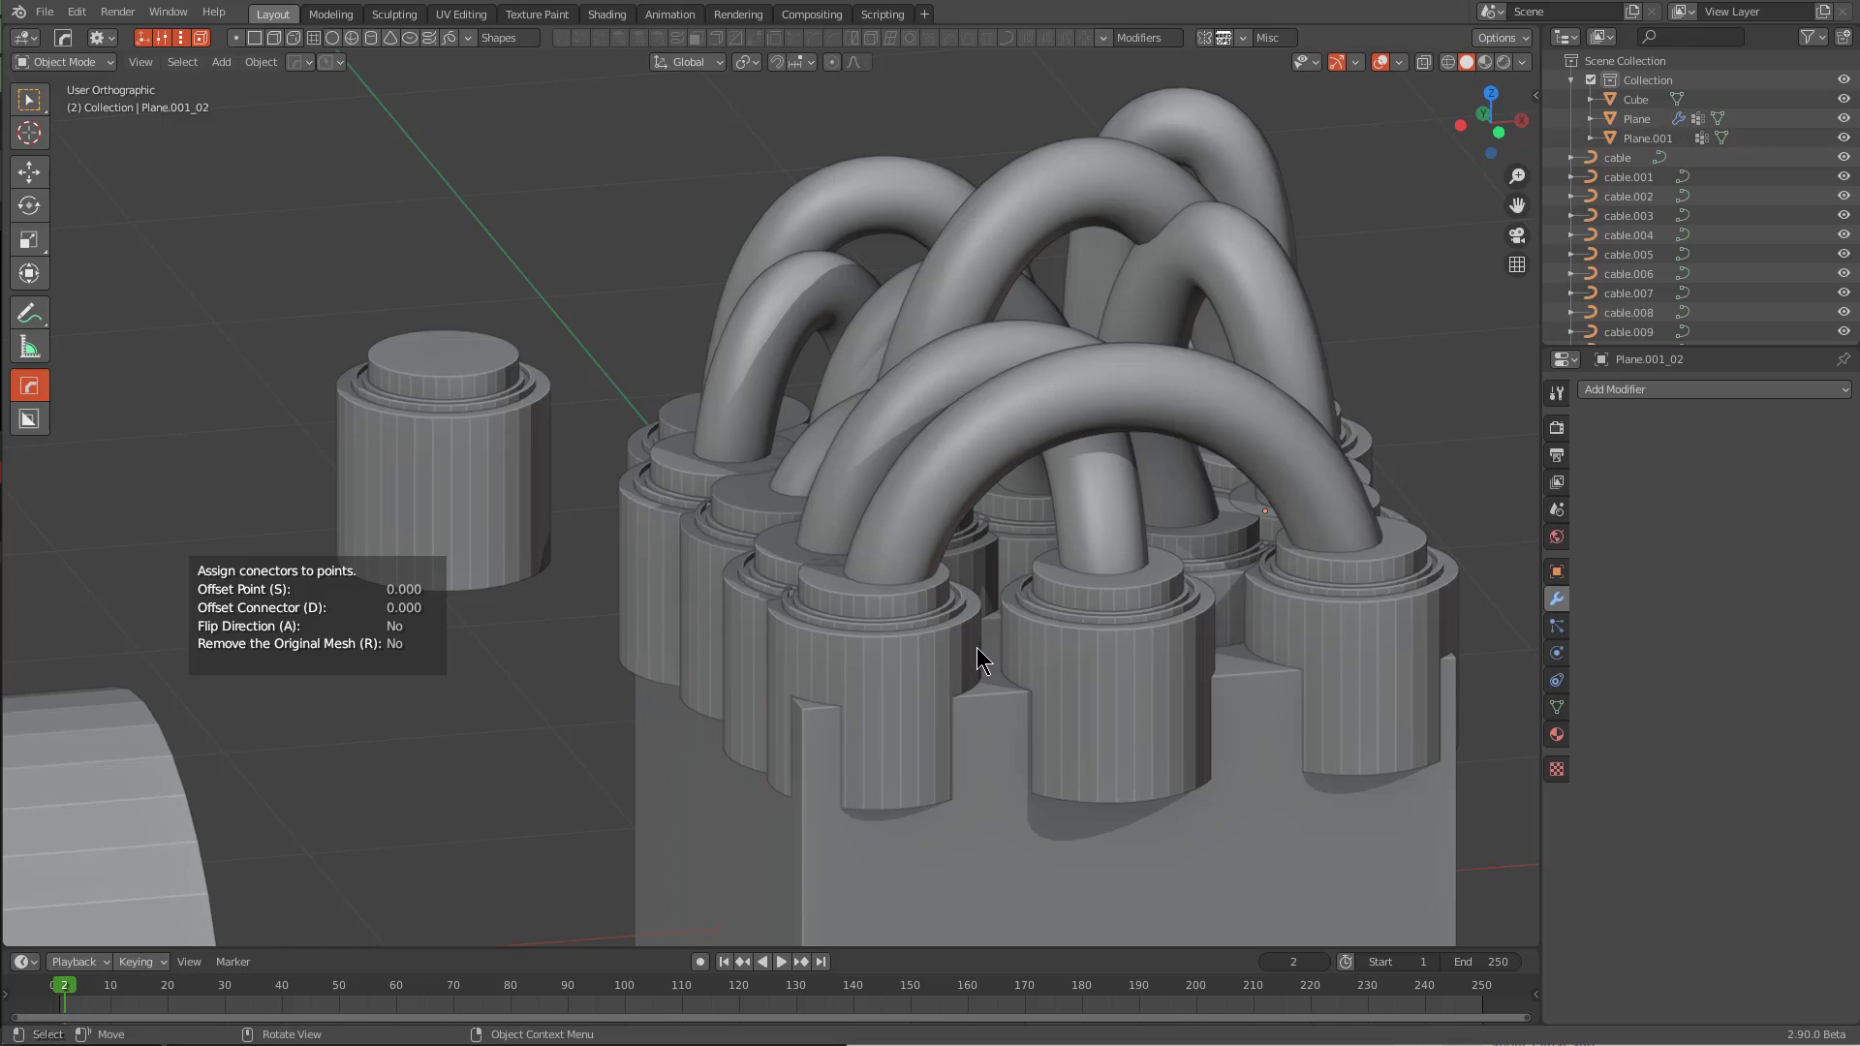
Place the connectors with point offset 0.133 and connector offset -0.017, toggling Flip Direction
key("s")
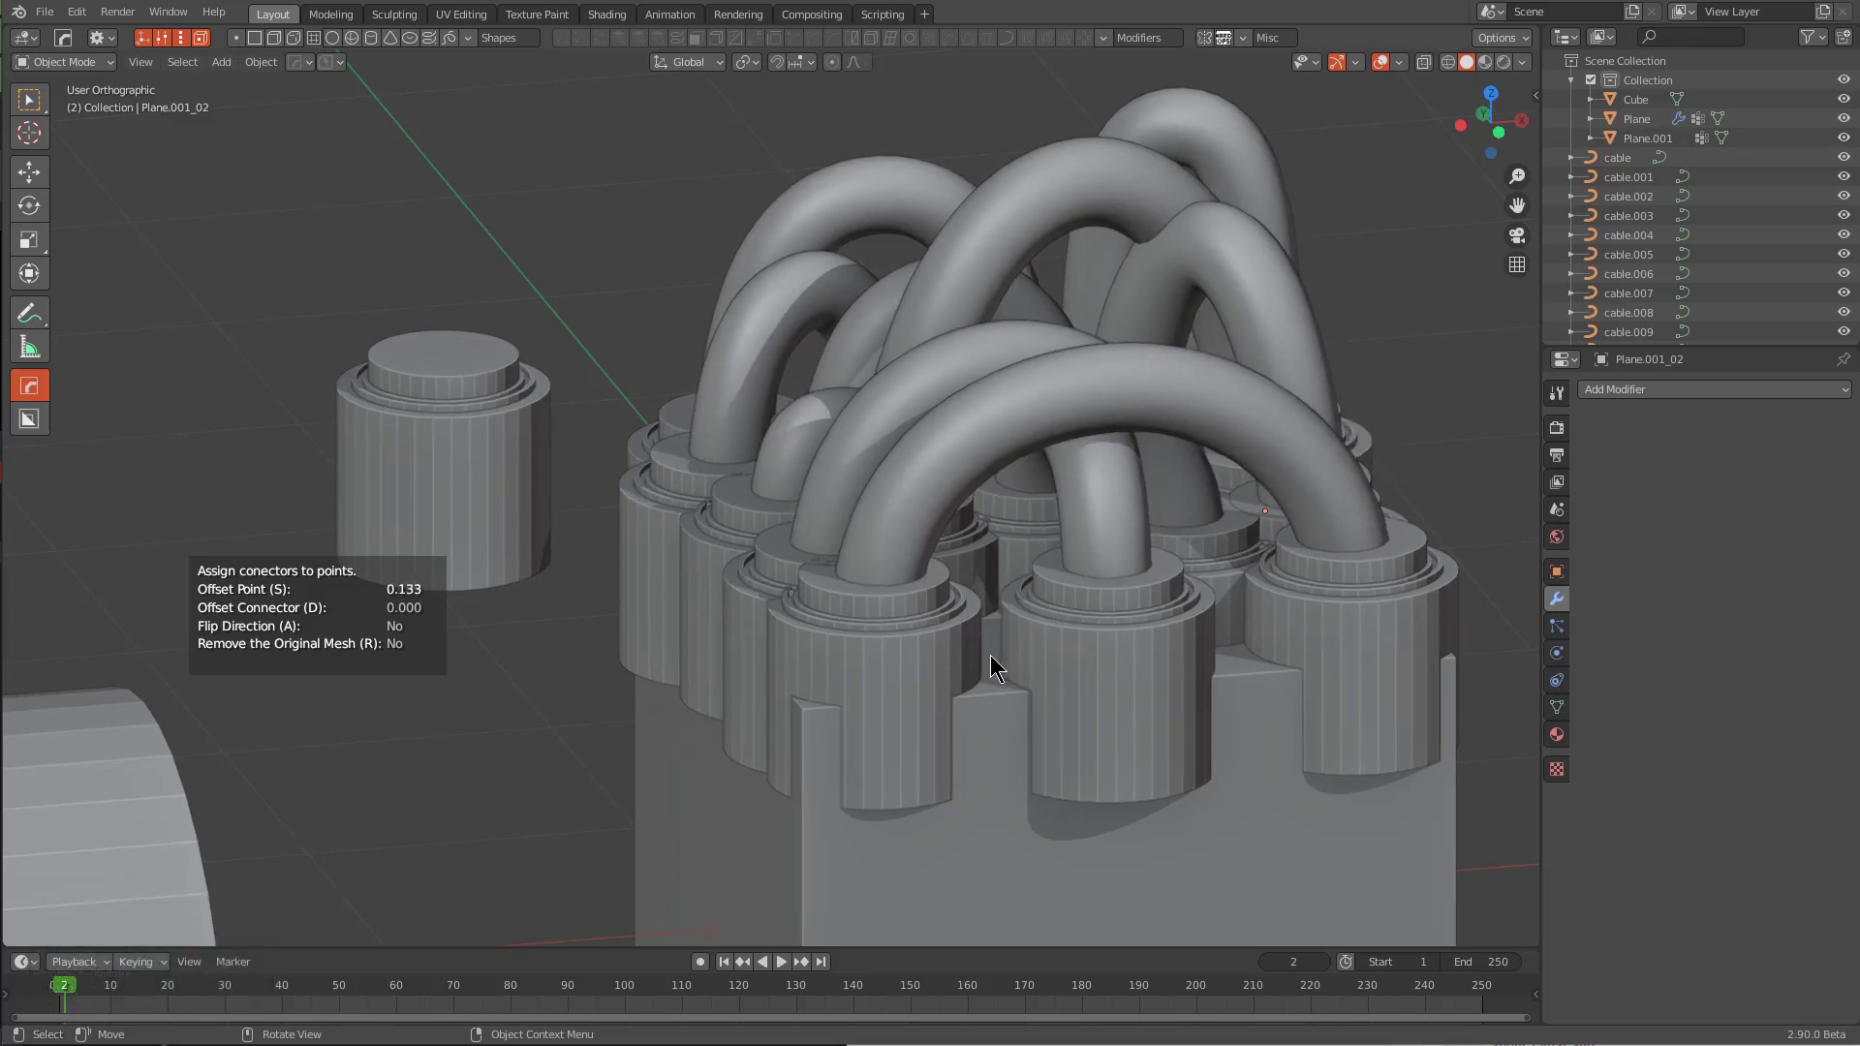
key("d")
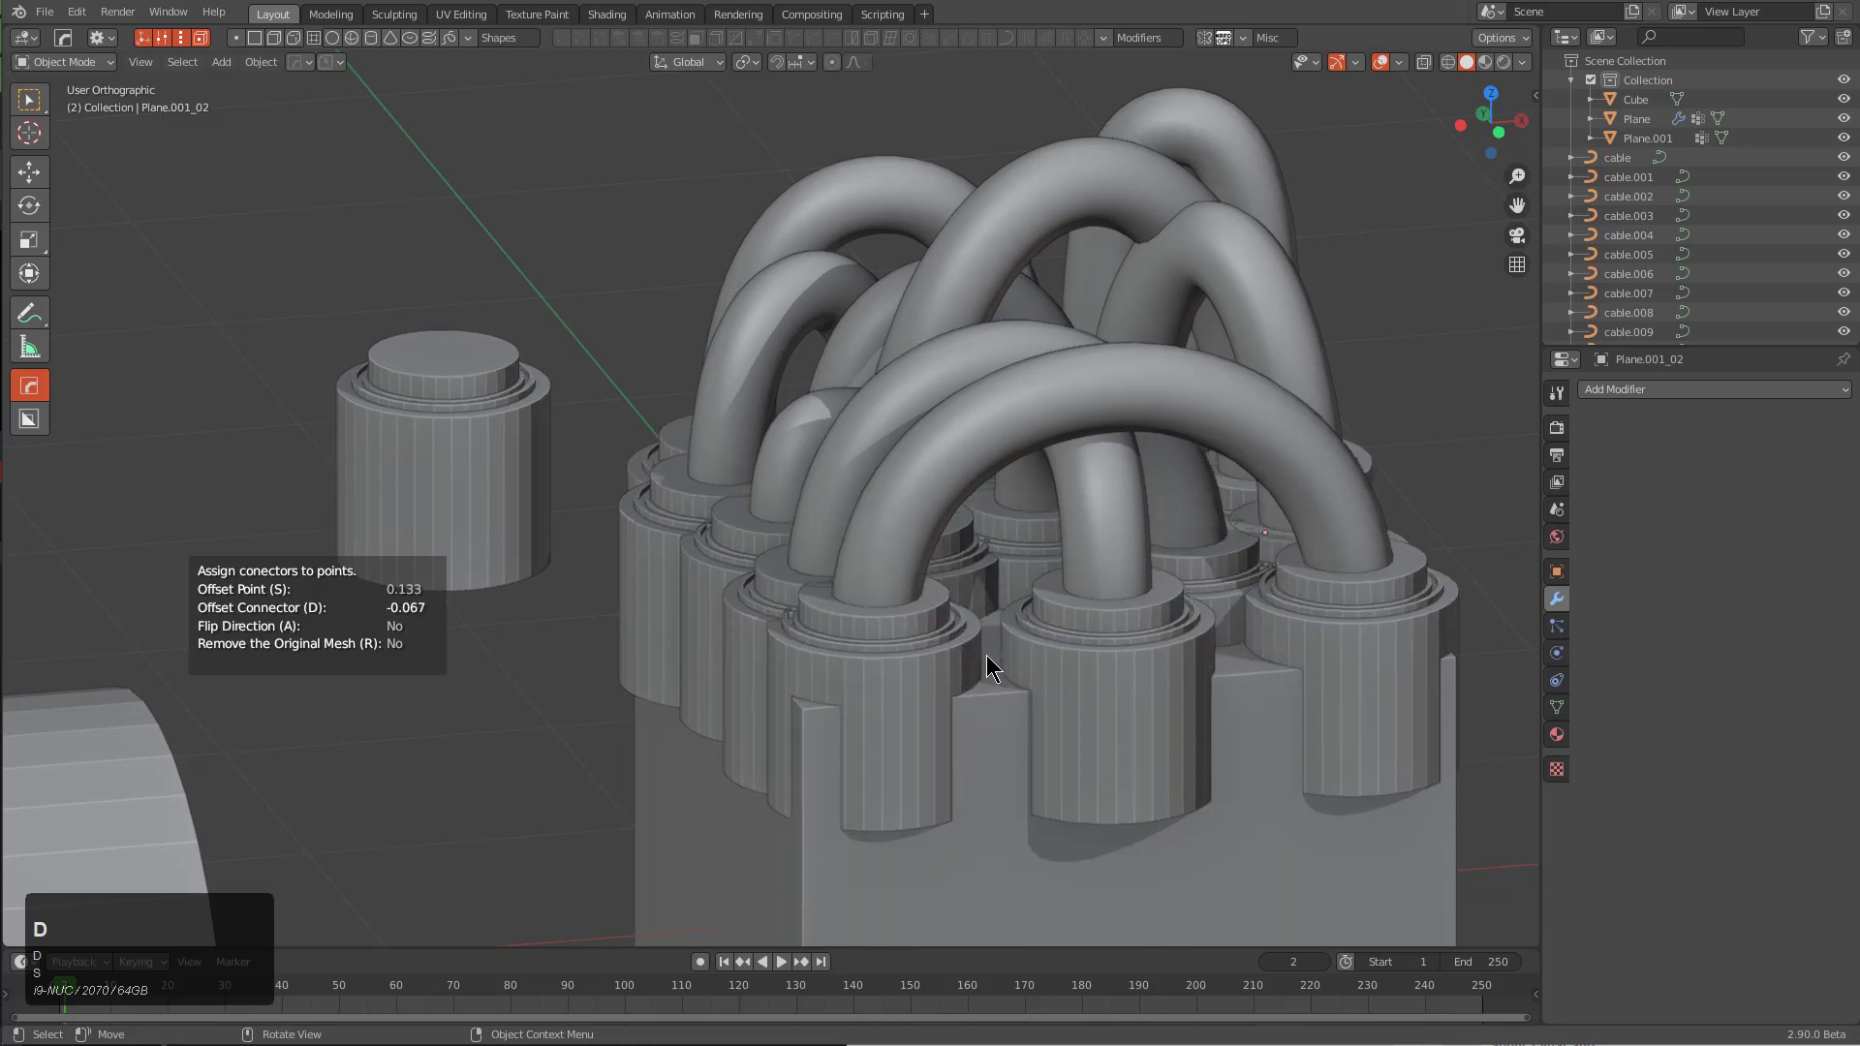
left_click(991, 657)
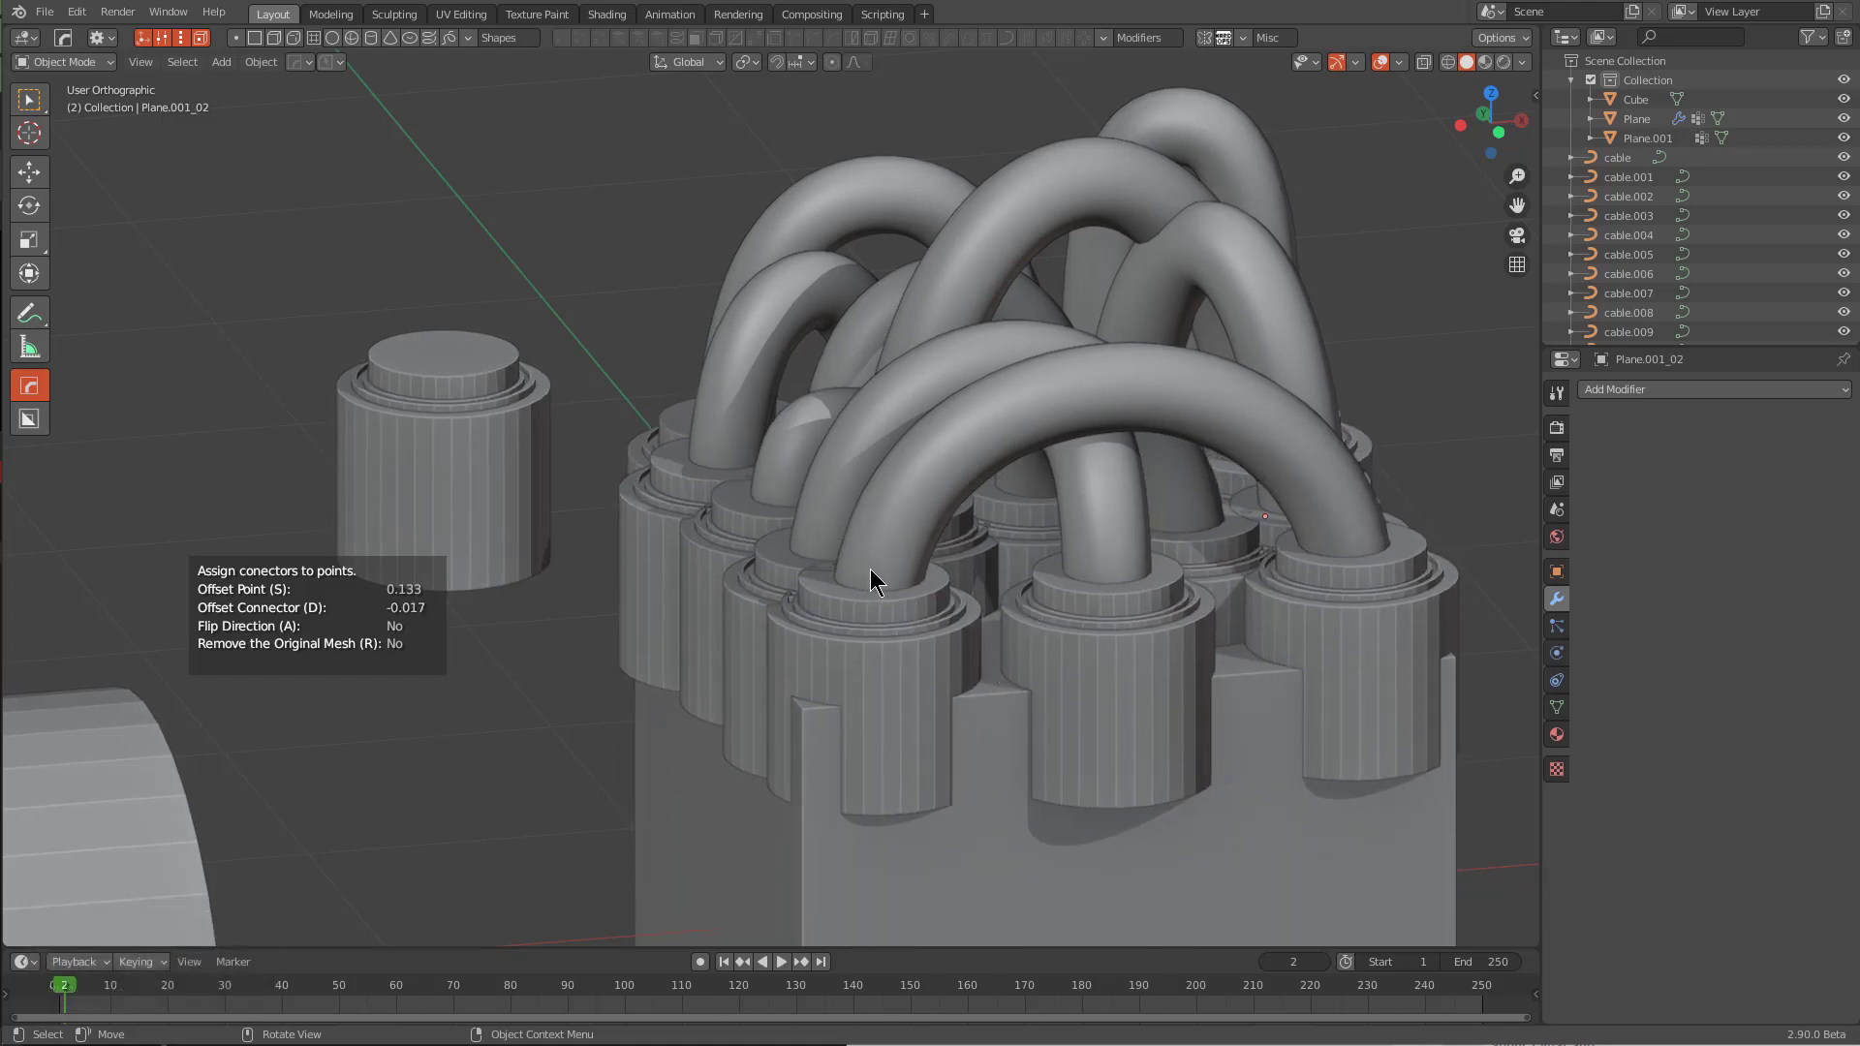
key("a")
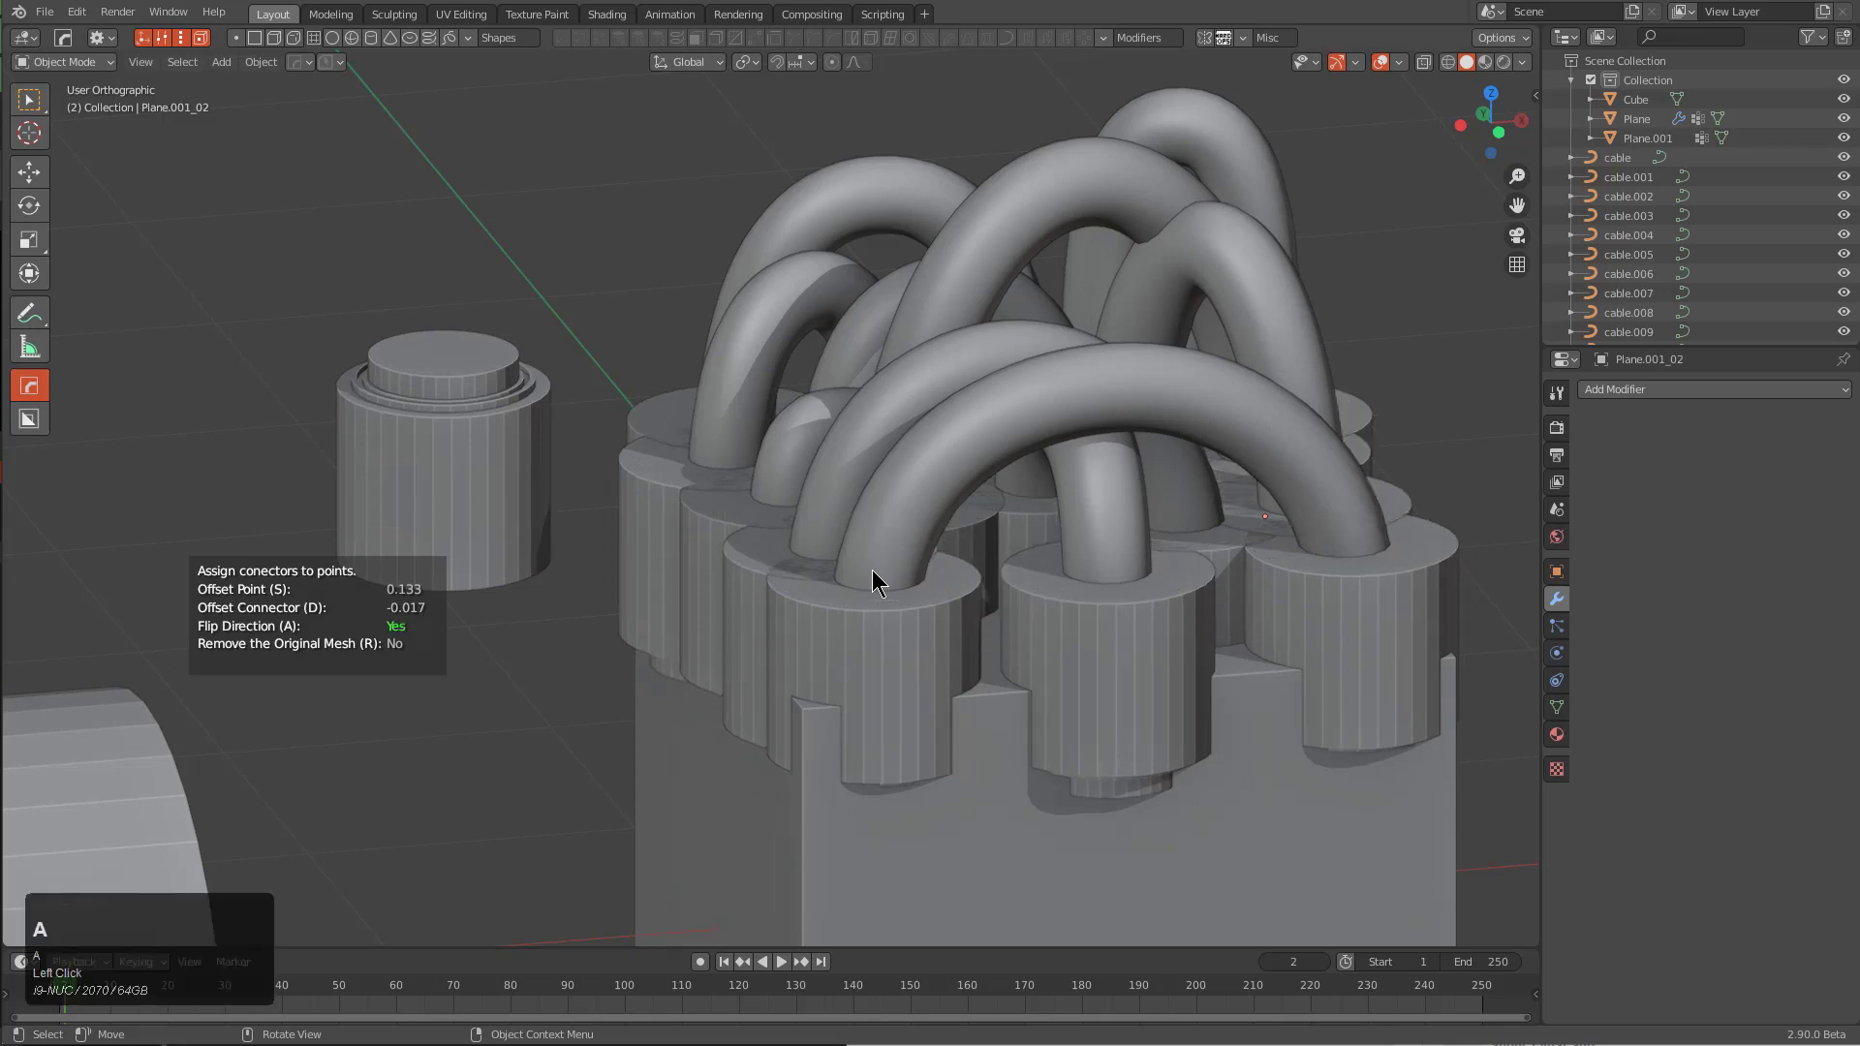
key("a")
left_click(872, 569)
Scale the cable-end connectors to about 0.503 around their individual origins
middle_click_drag(1102, 589, 752, 504)
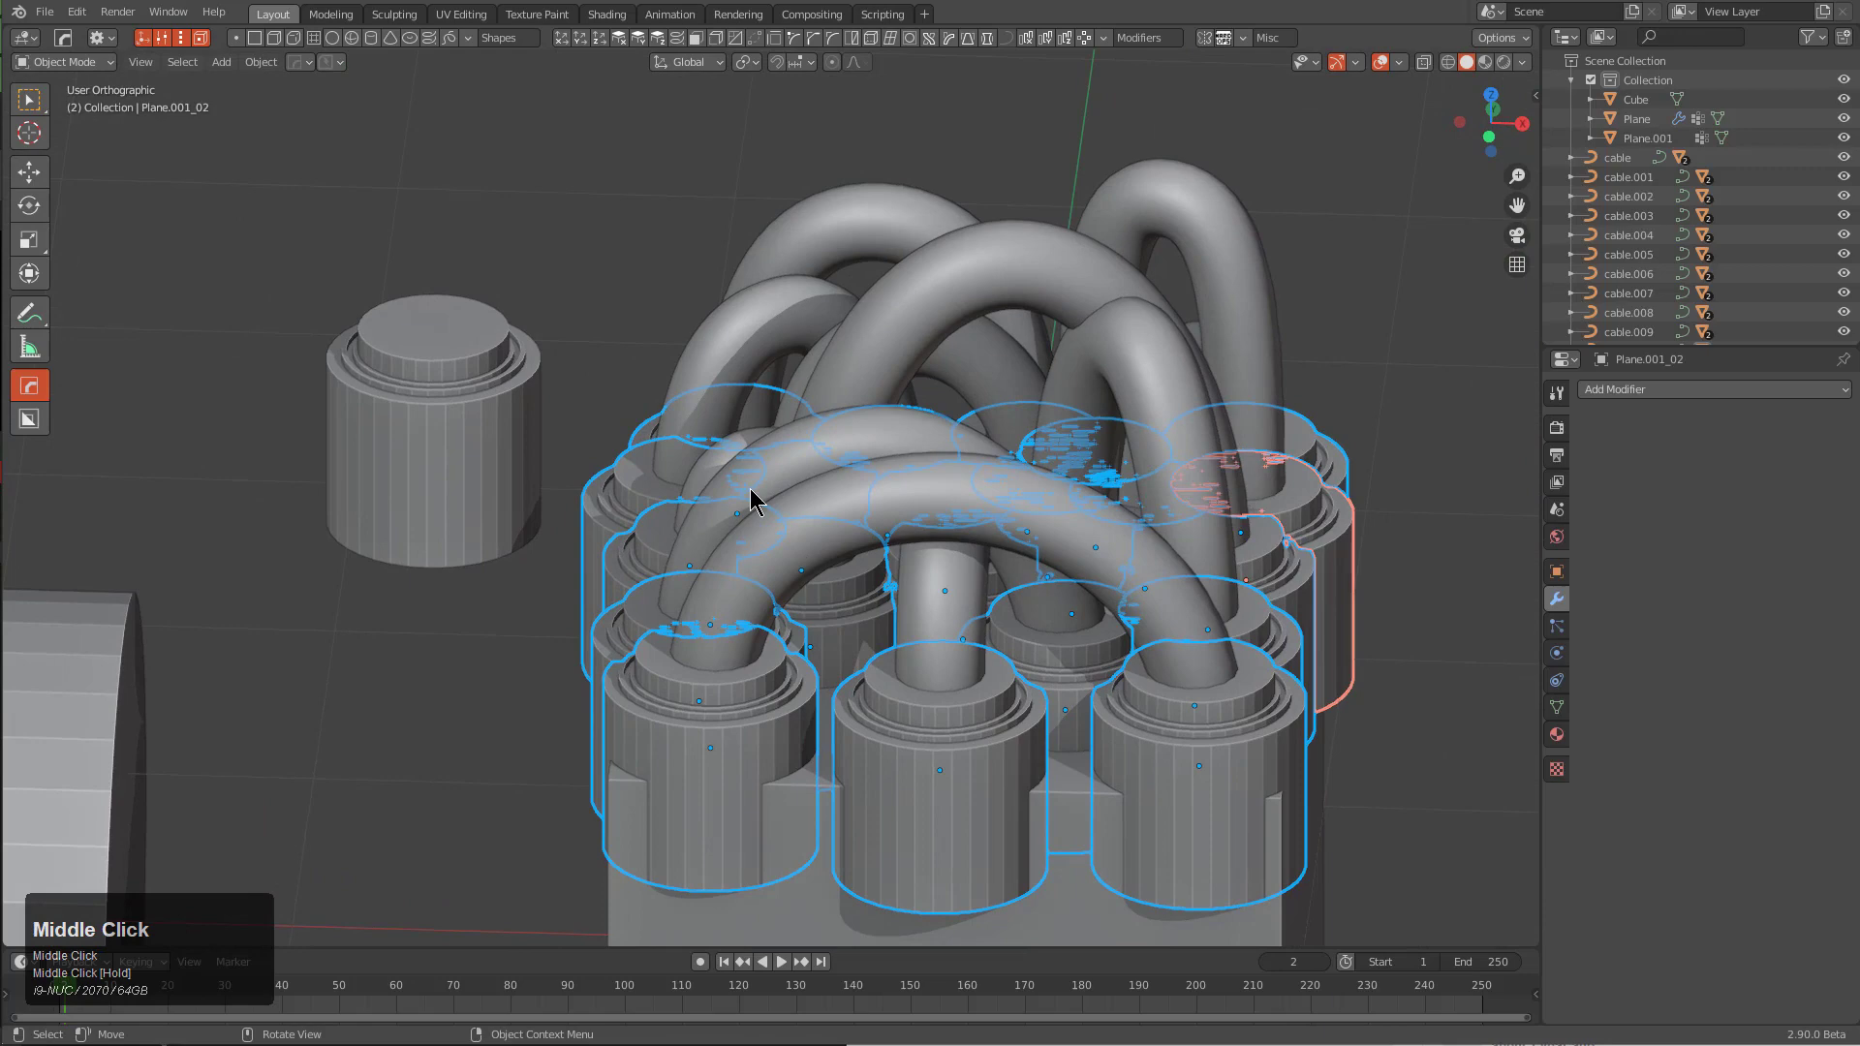
middle_click_drag(909, 586, 869, 560)
middle_click_drag(937, 744, 969, 717)
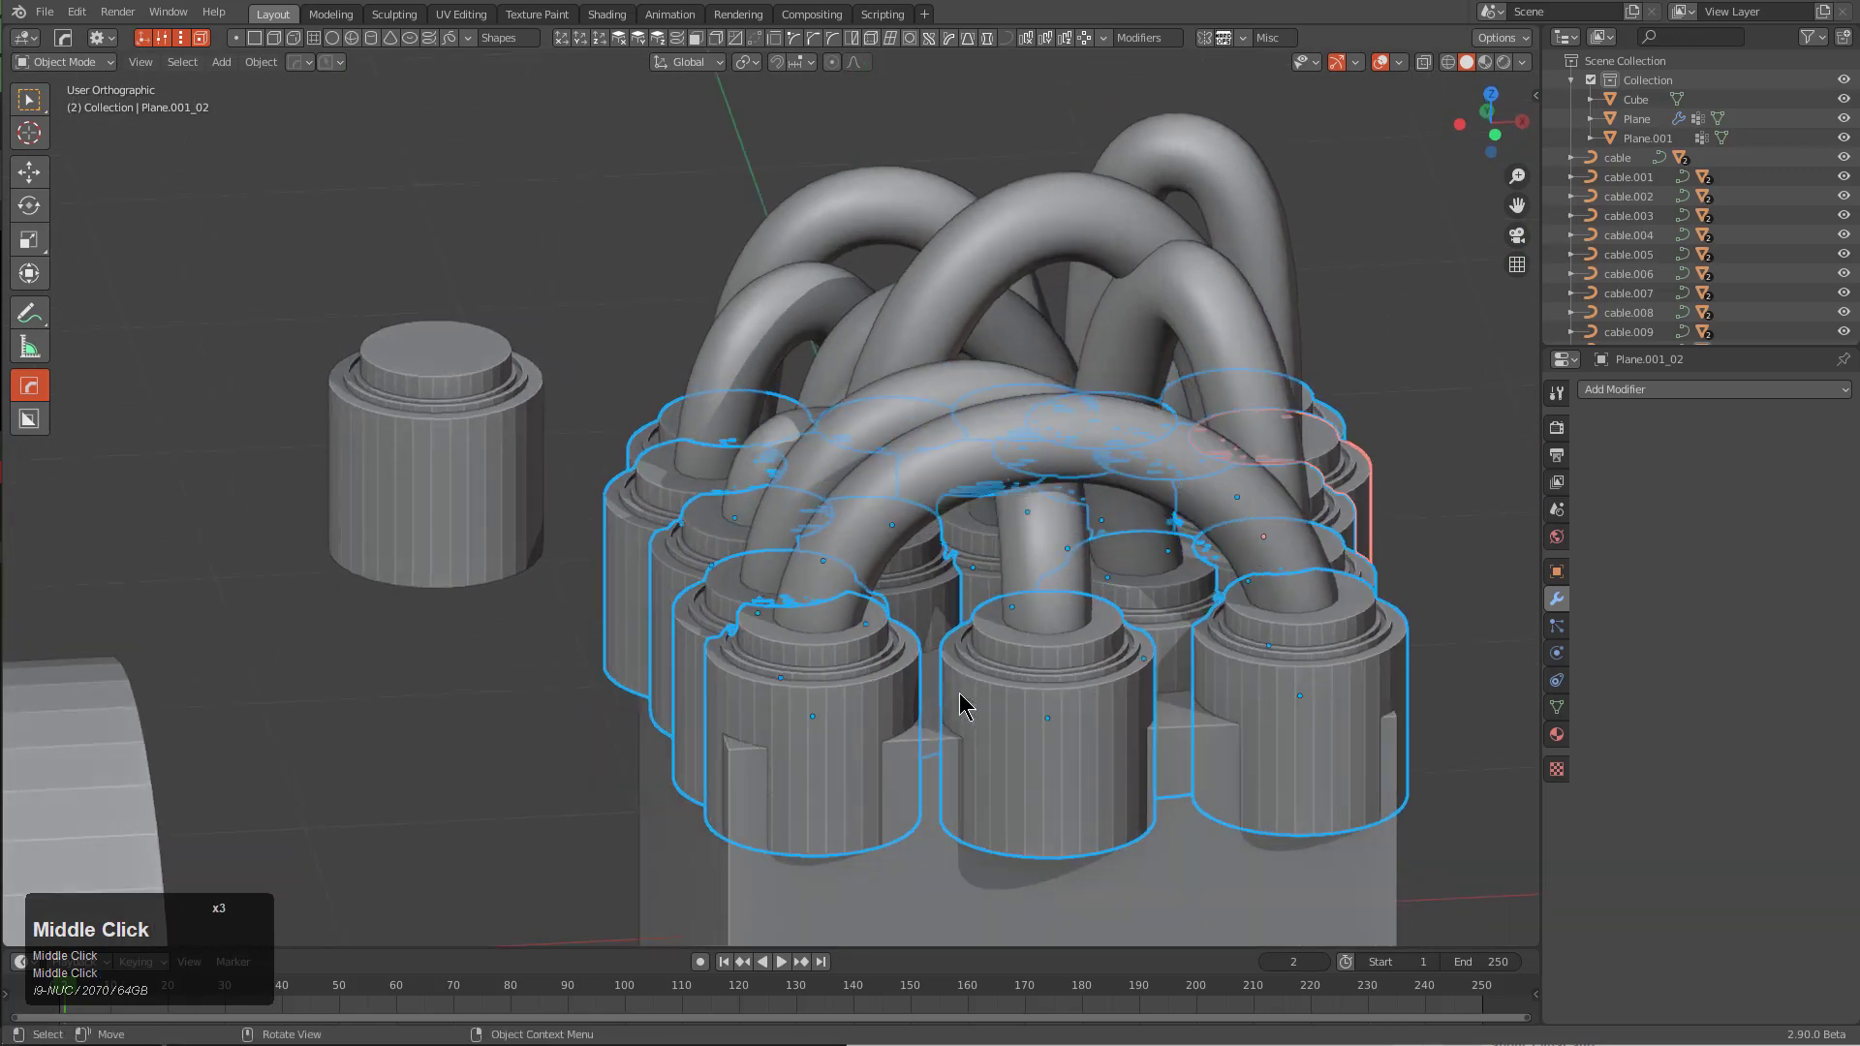
scroll(972, 670, "up", 1)
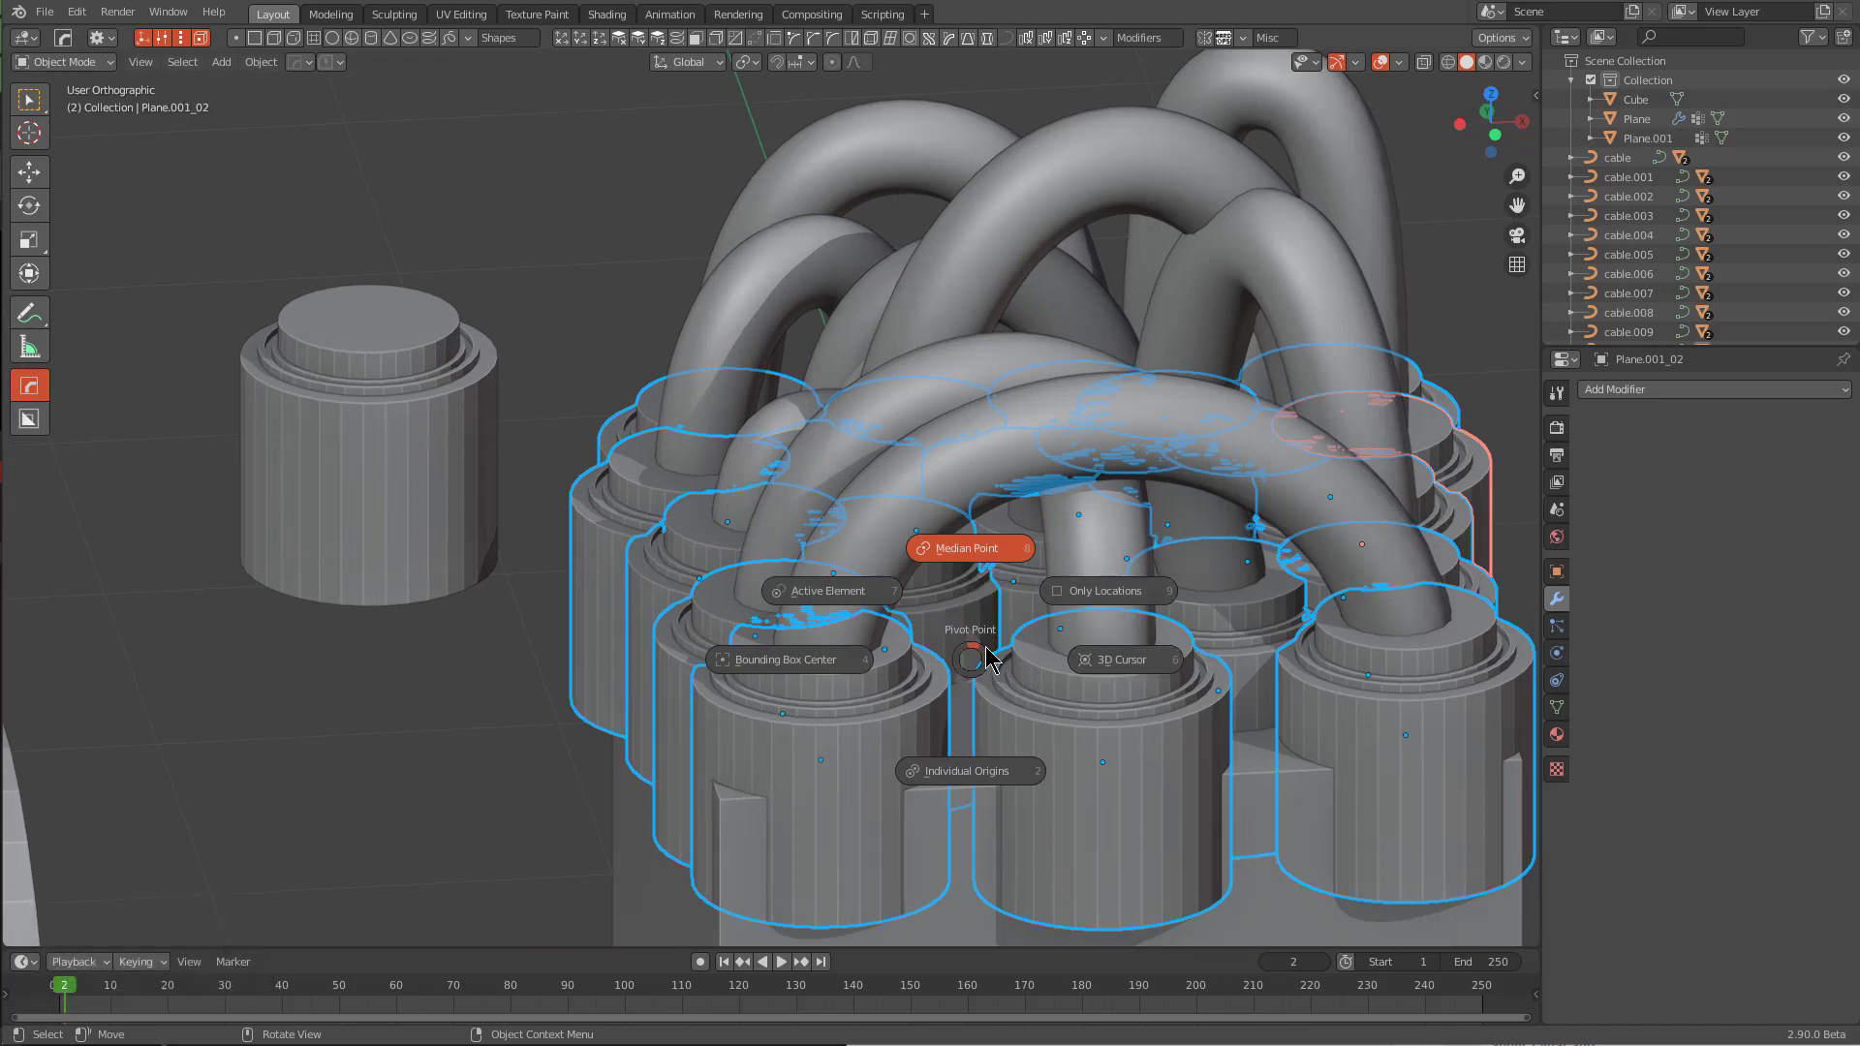
left_click(988, 773)
key("s")
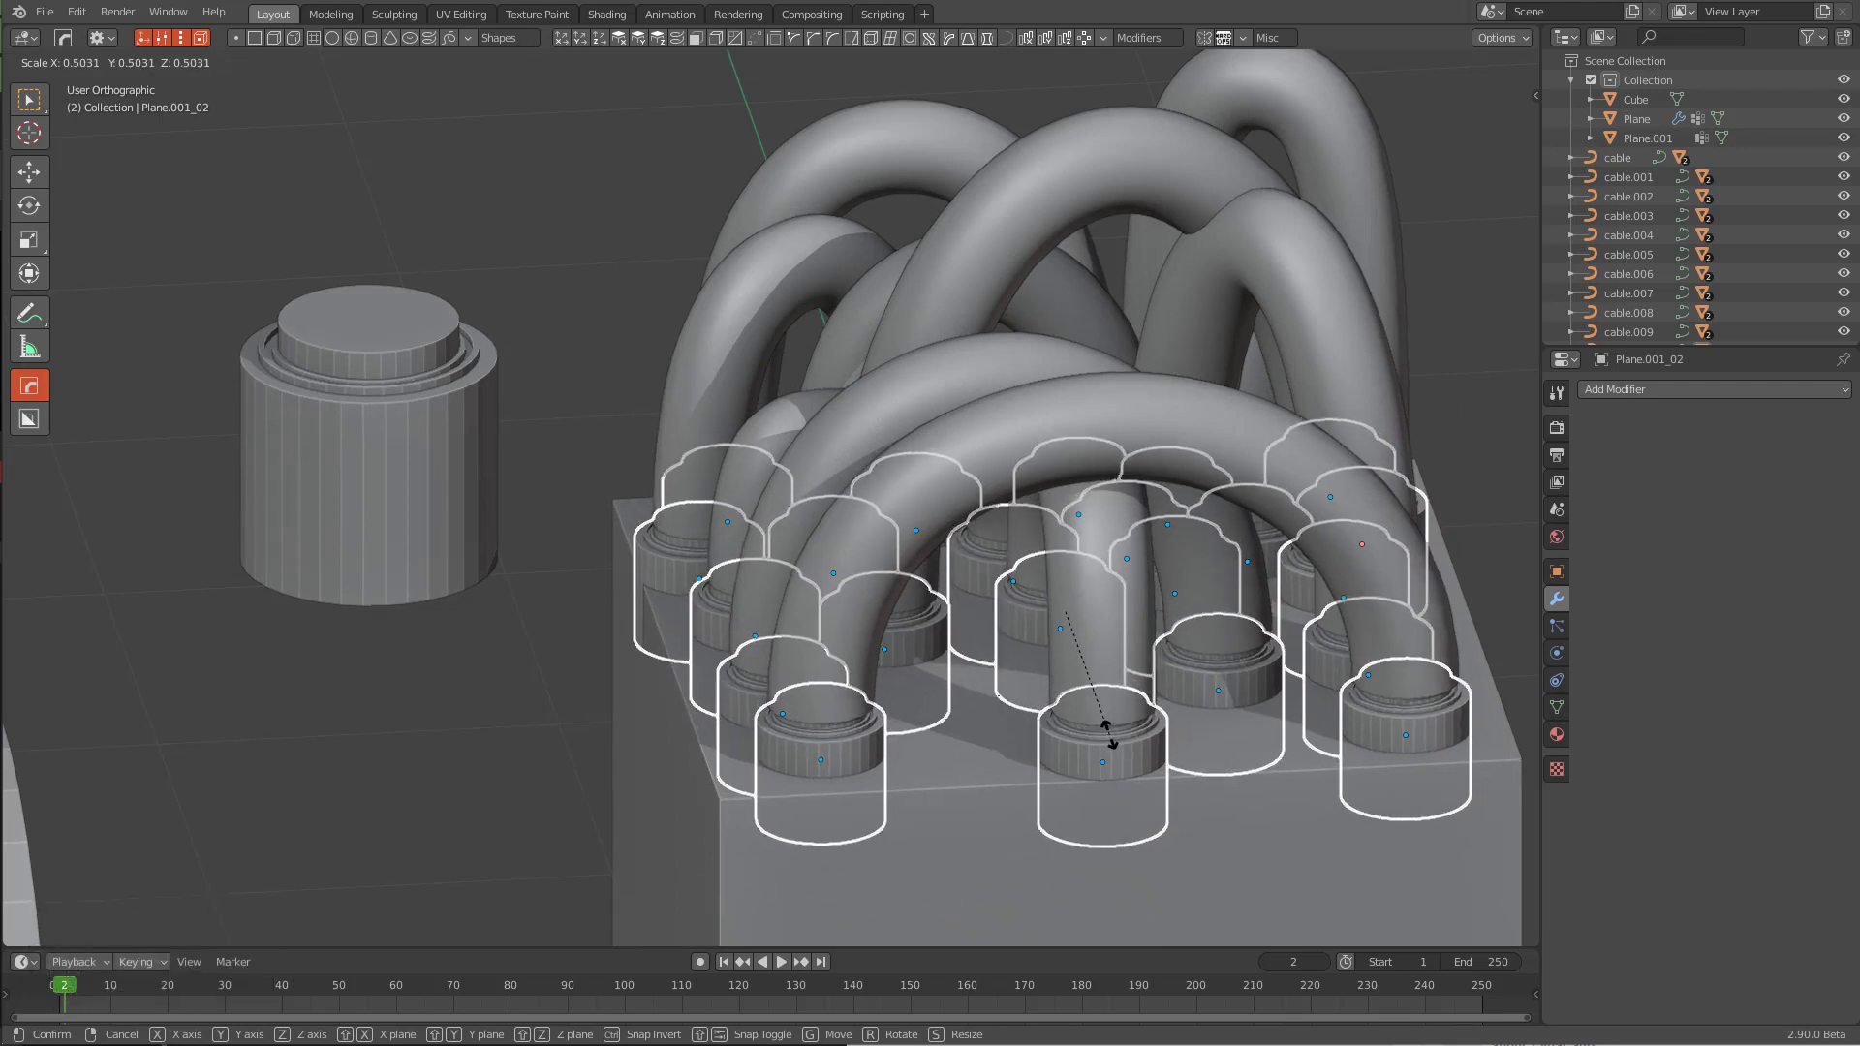
left_click(1114, 733)
key("q")
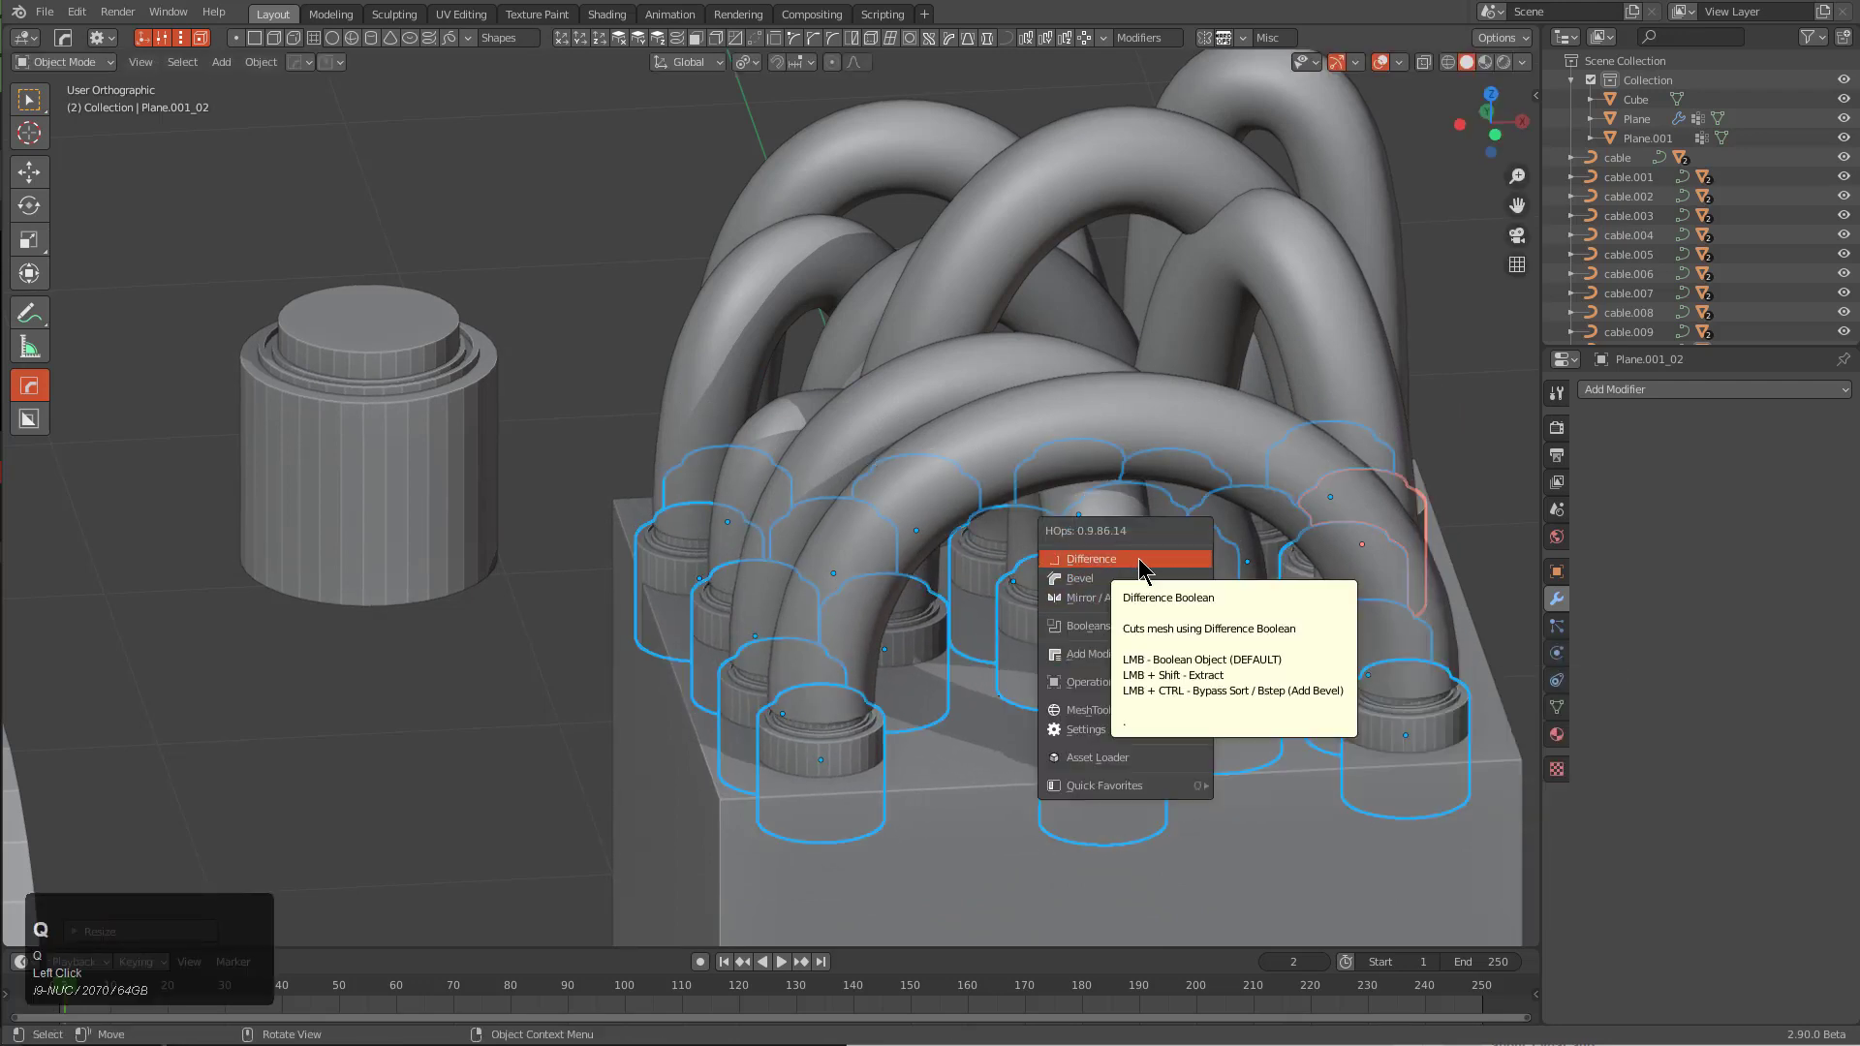
Apply HardOps interactive Autosmooth at a 35° angle to the cable-end connectors
mouse_move(1110, 681)
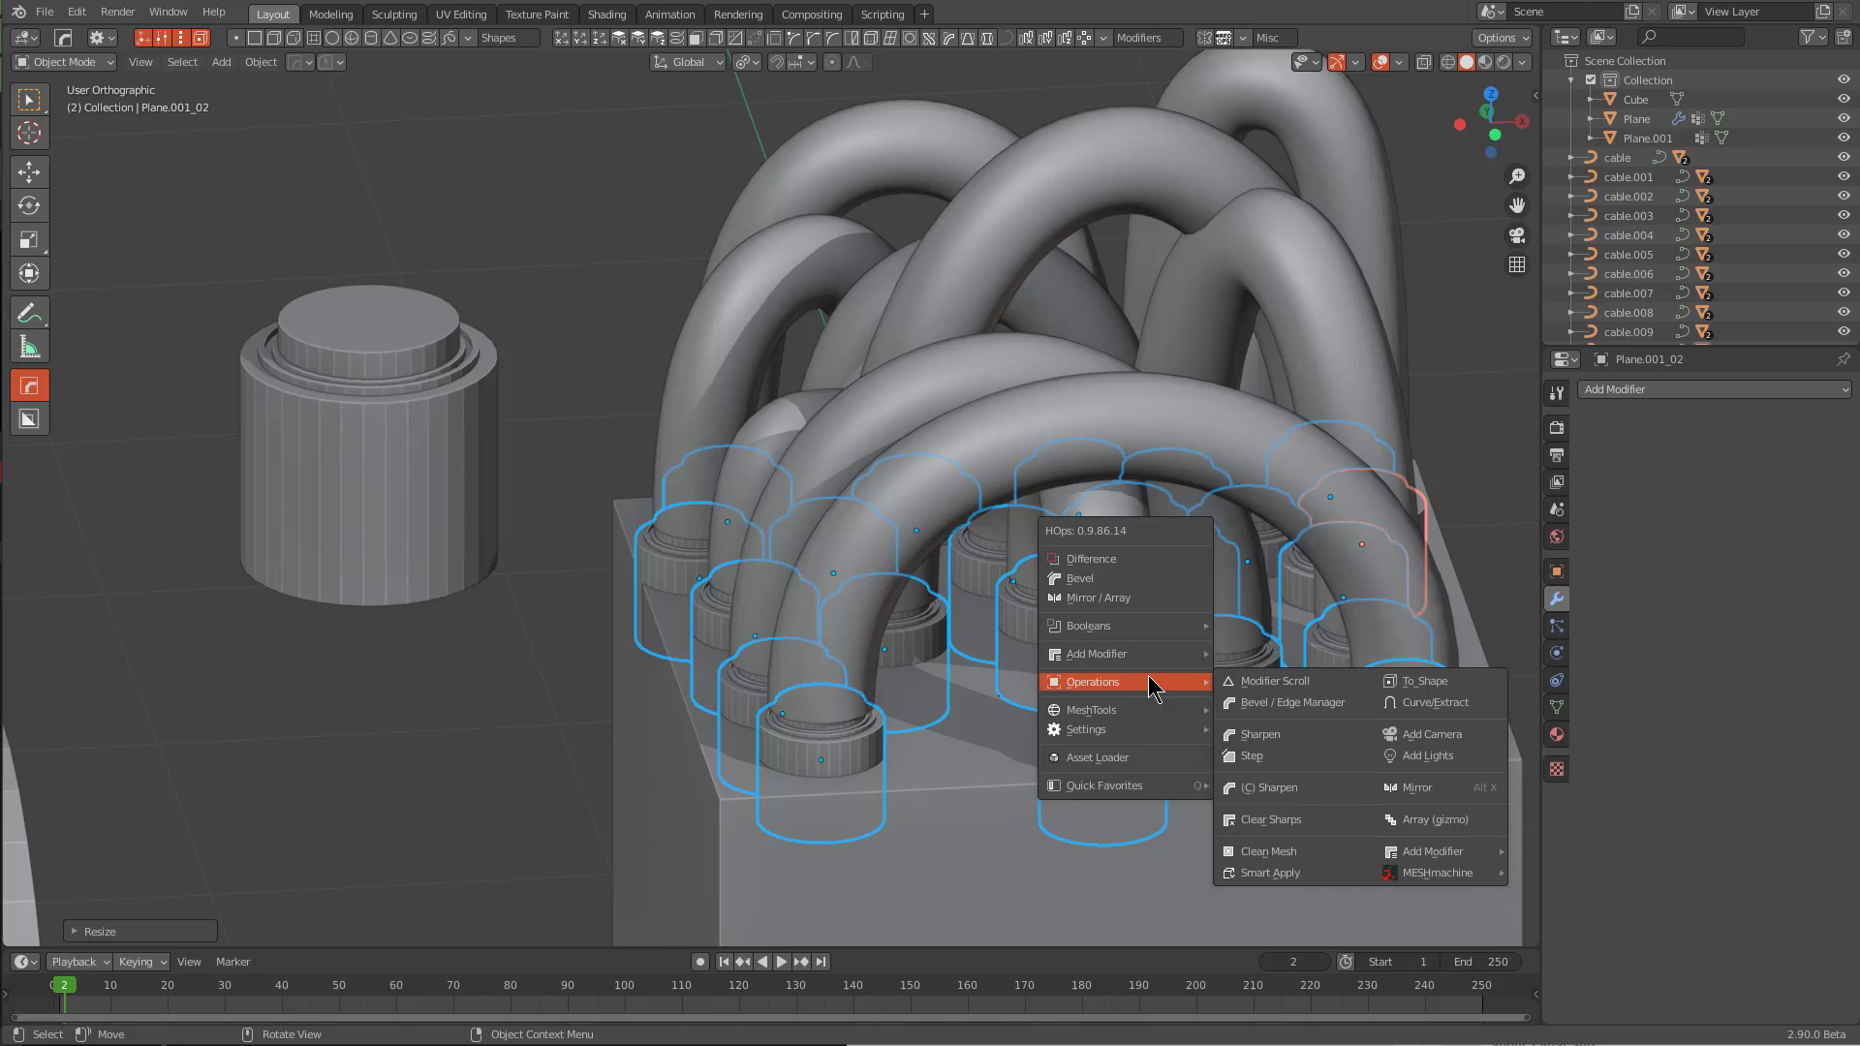
key("shift")
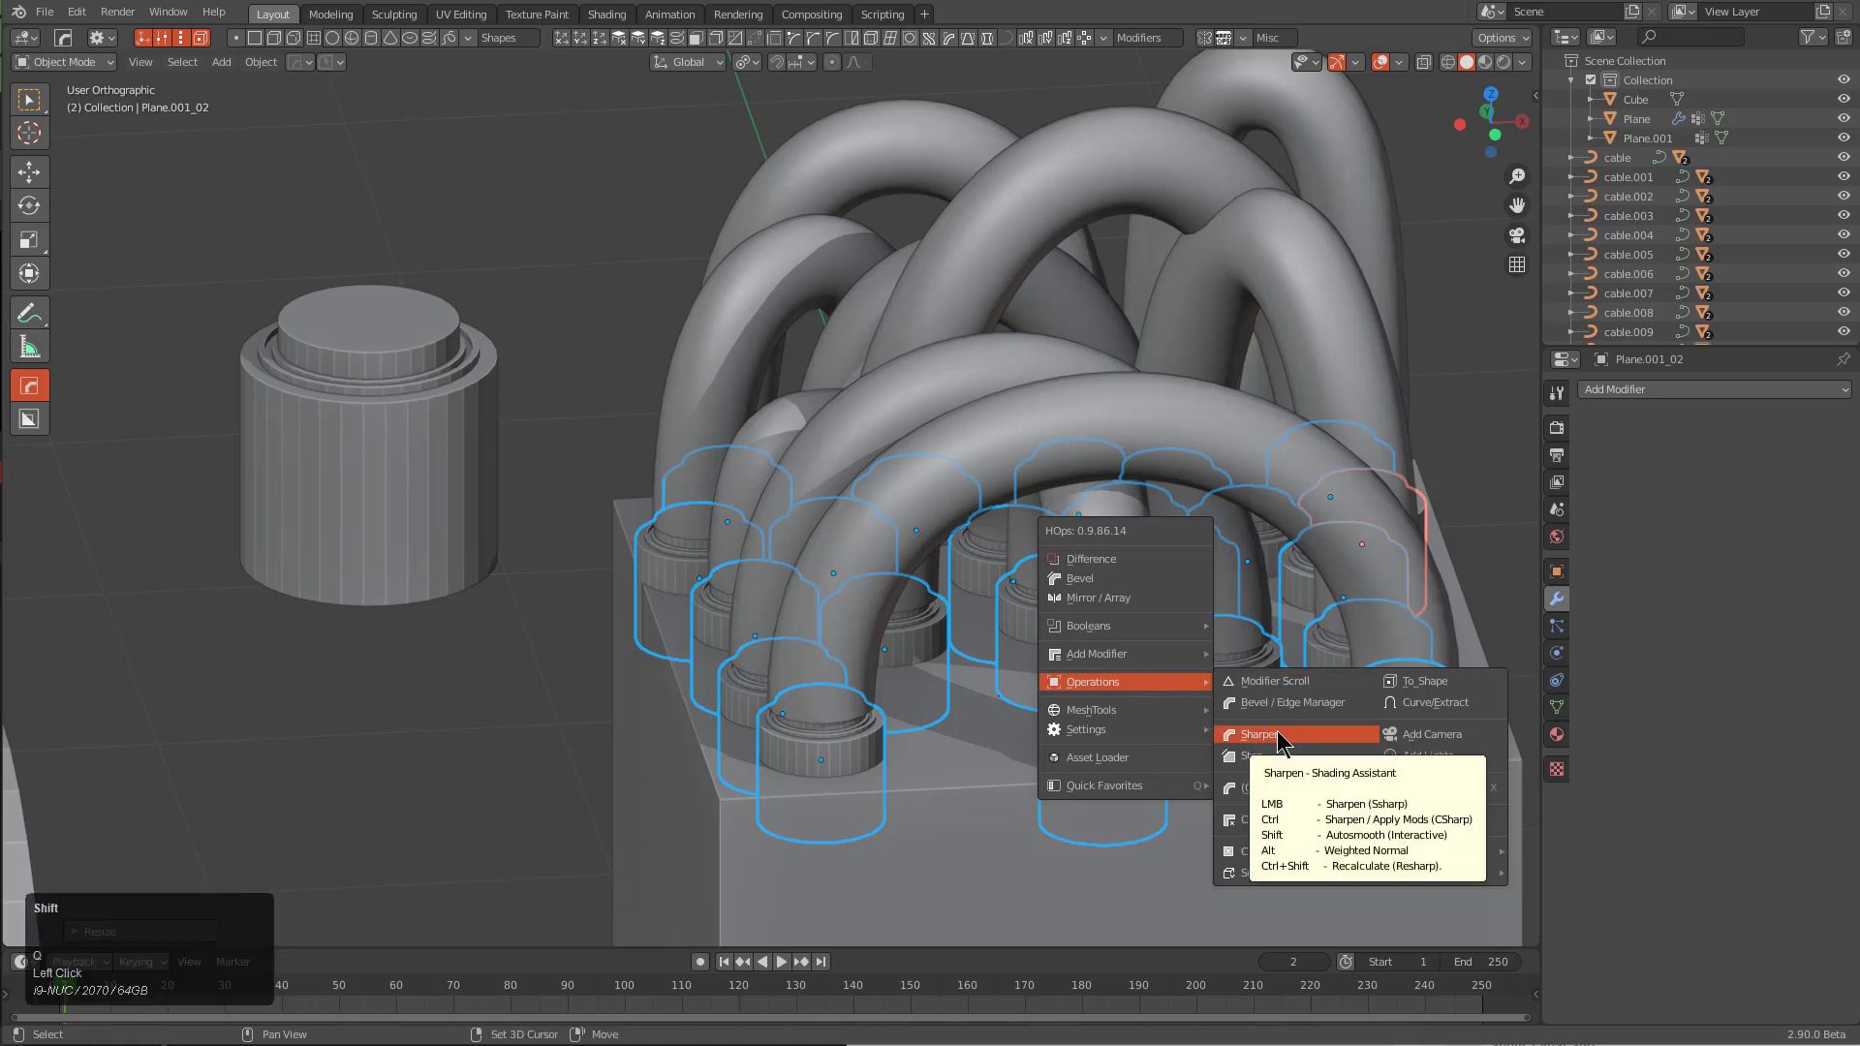
left_click(1278, 741, "shift")
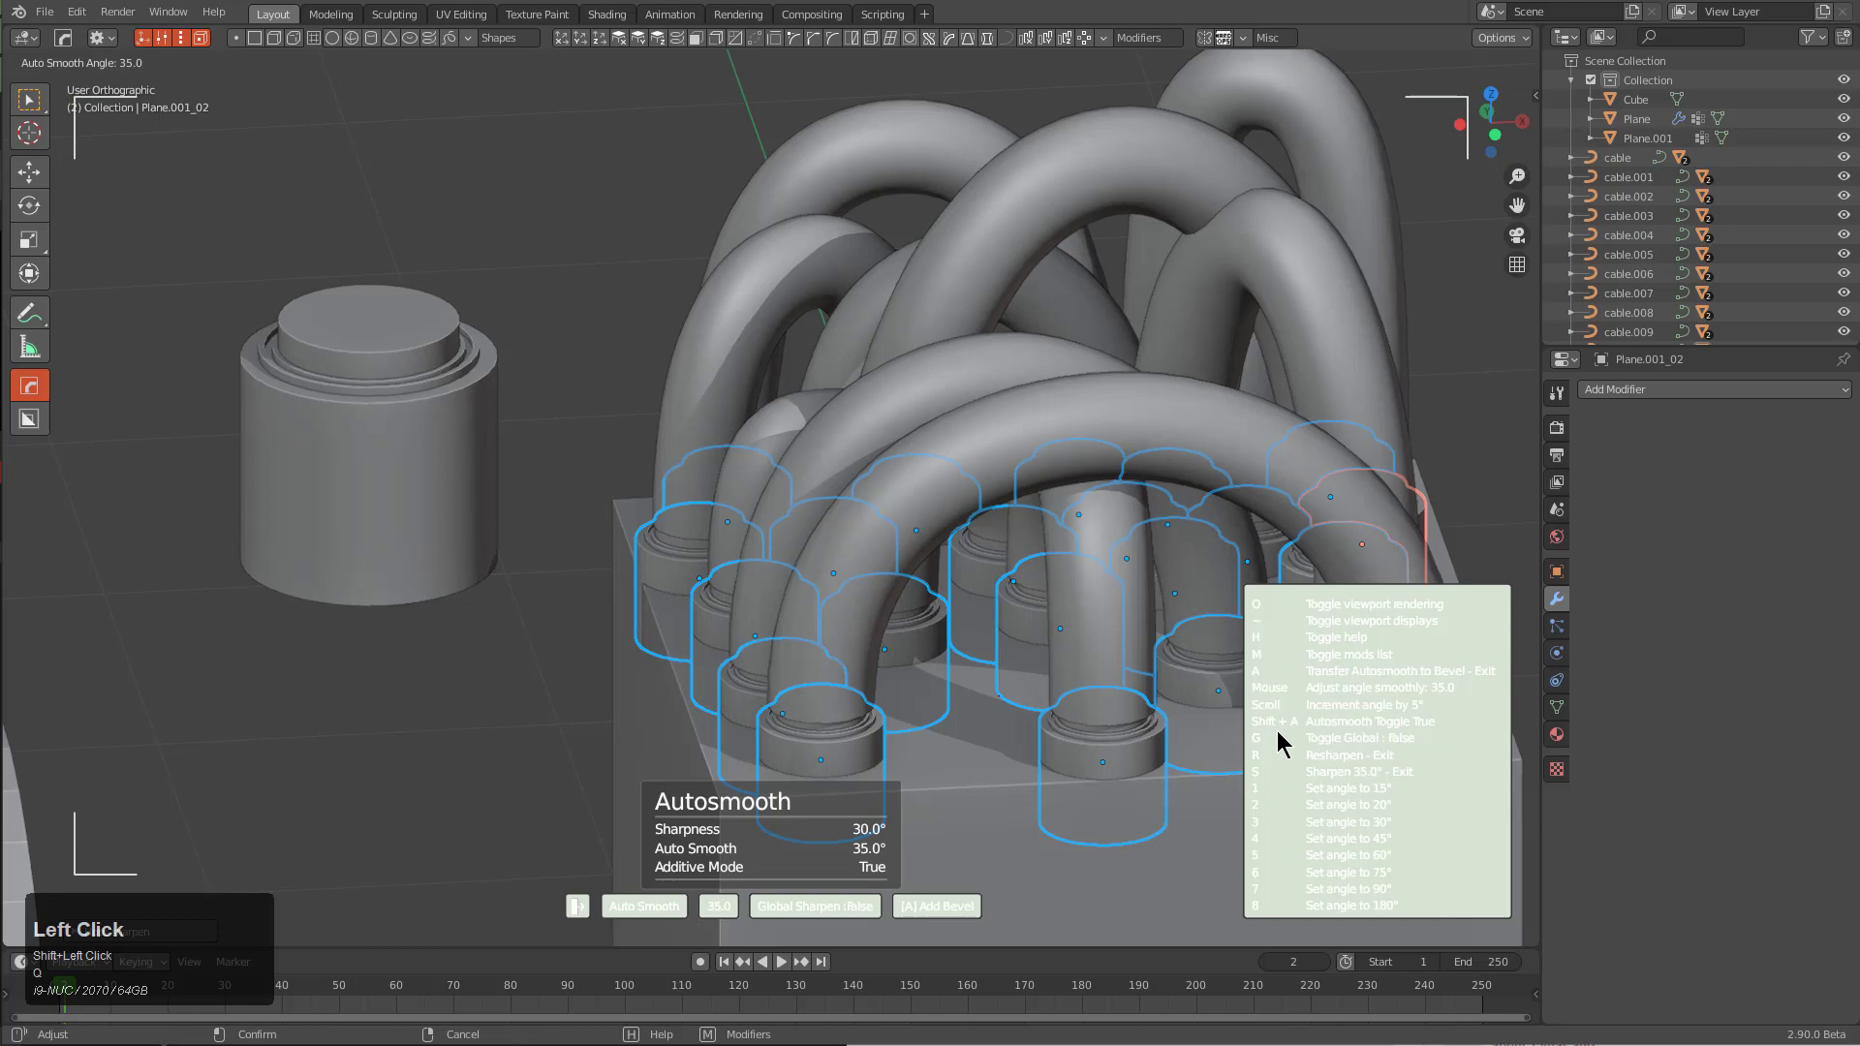
middle_click_drag(1279, 741, 1188, 738, "shift")
middle_click_drag(985, 670, 990, 664, "shift")
left_click(990, 664)
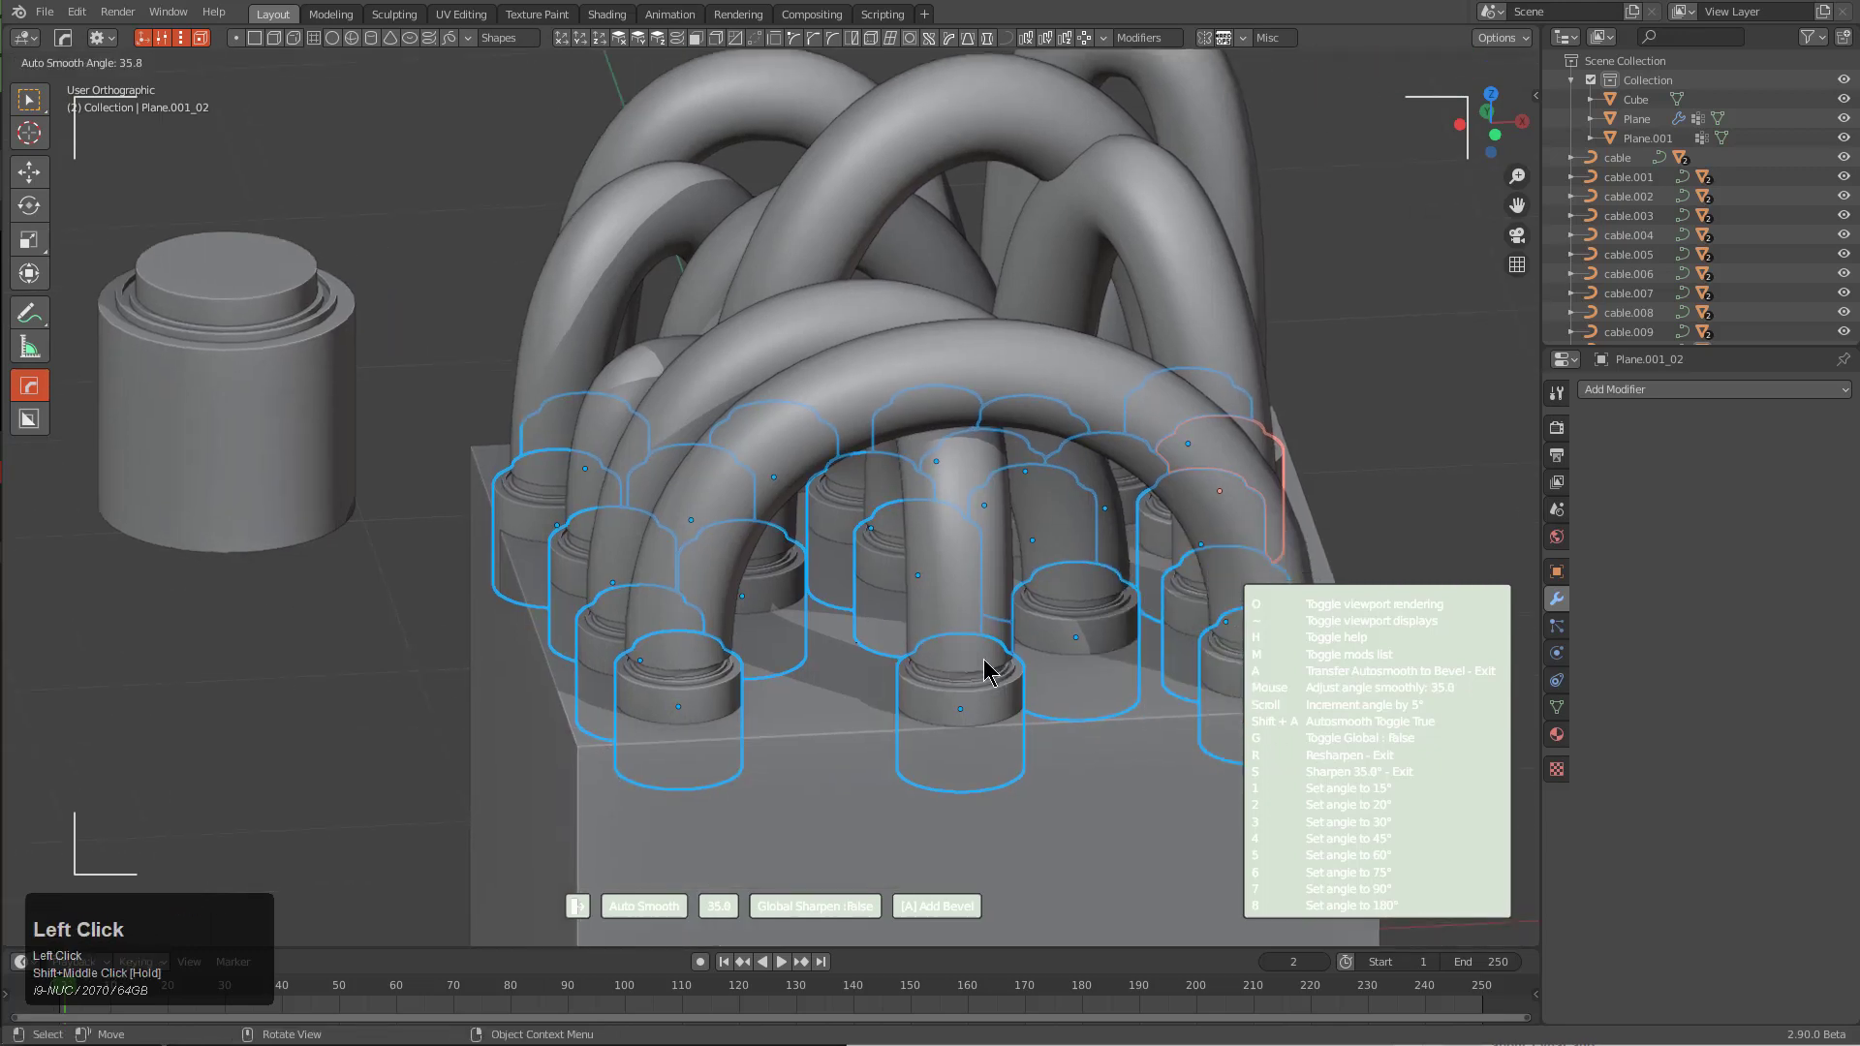
key("space")
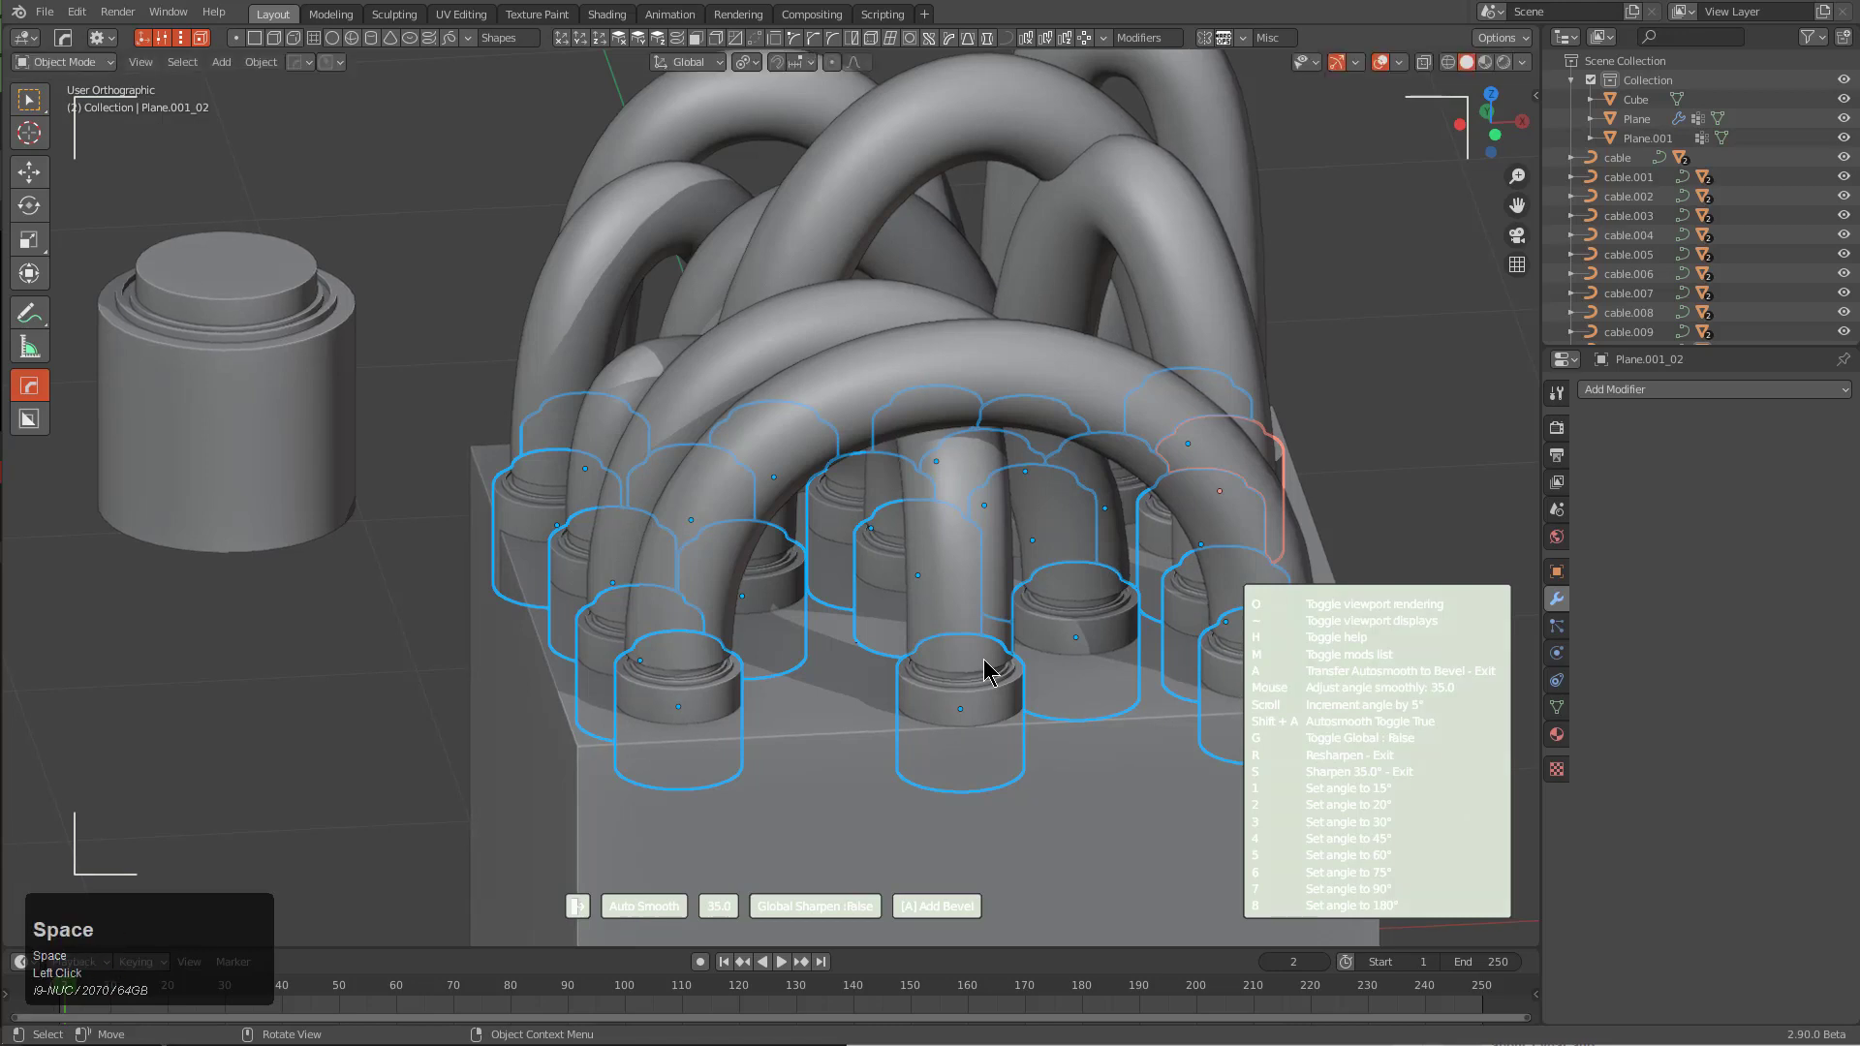
double_click(986, 670)
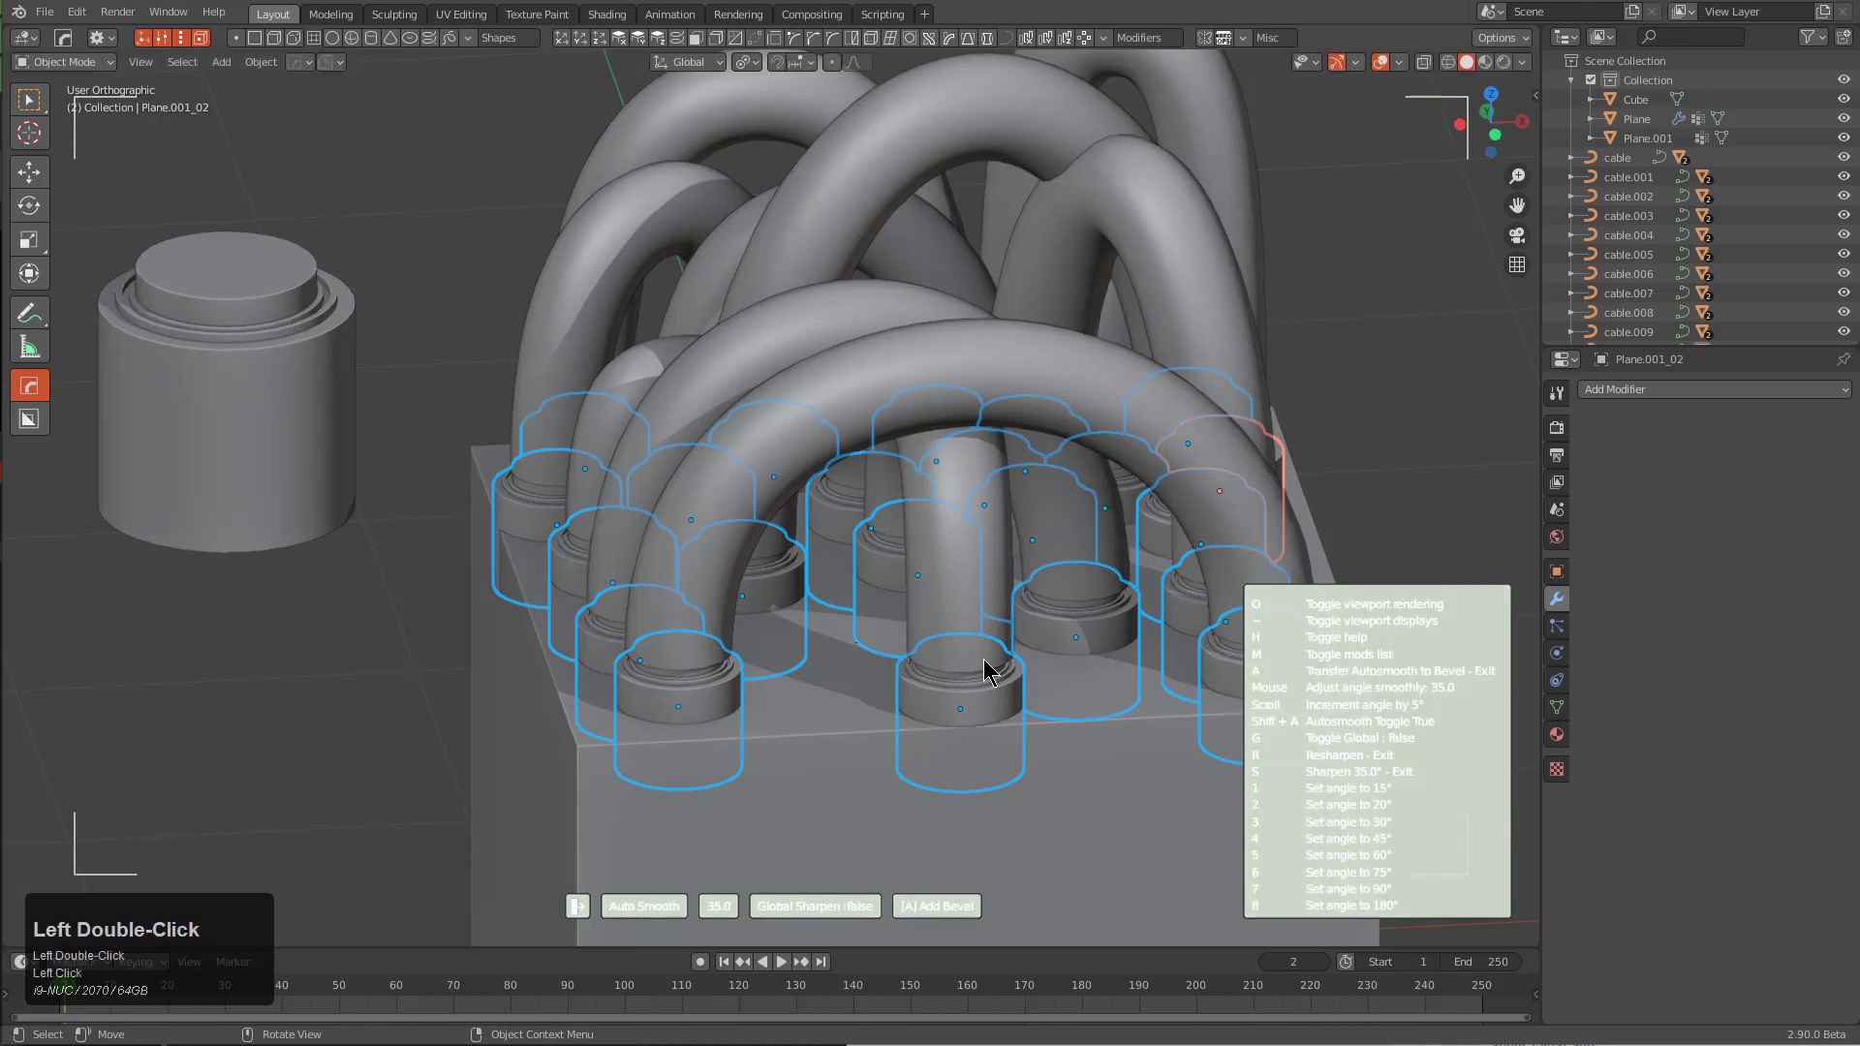
double_click(985, 671)
key("space")
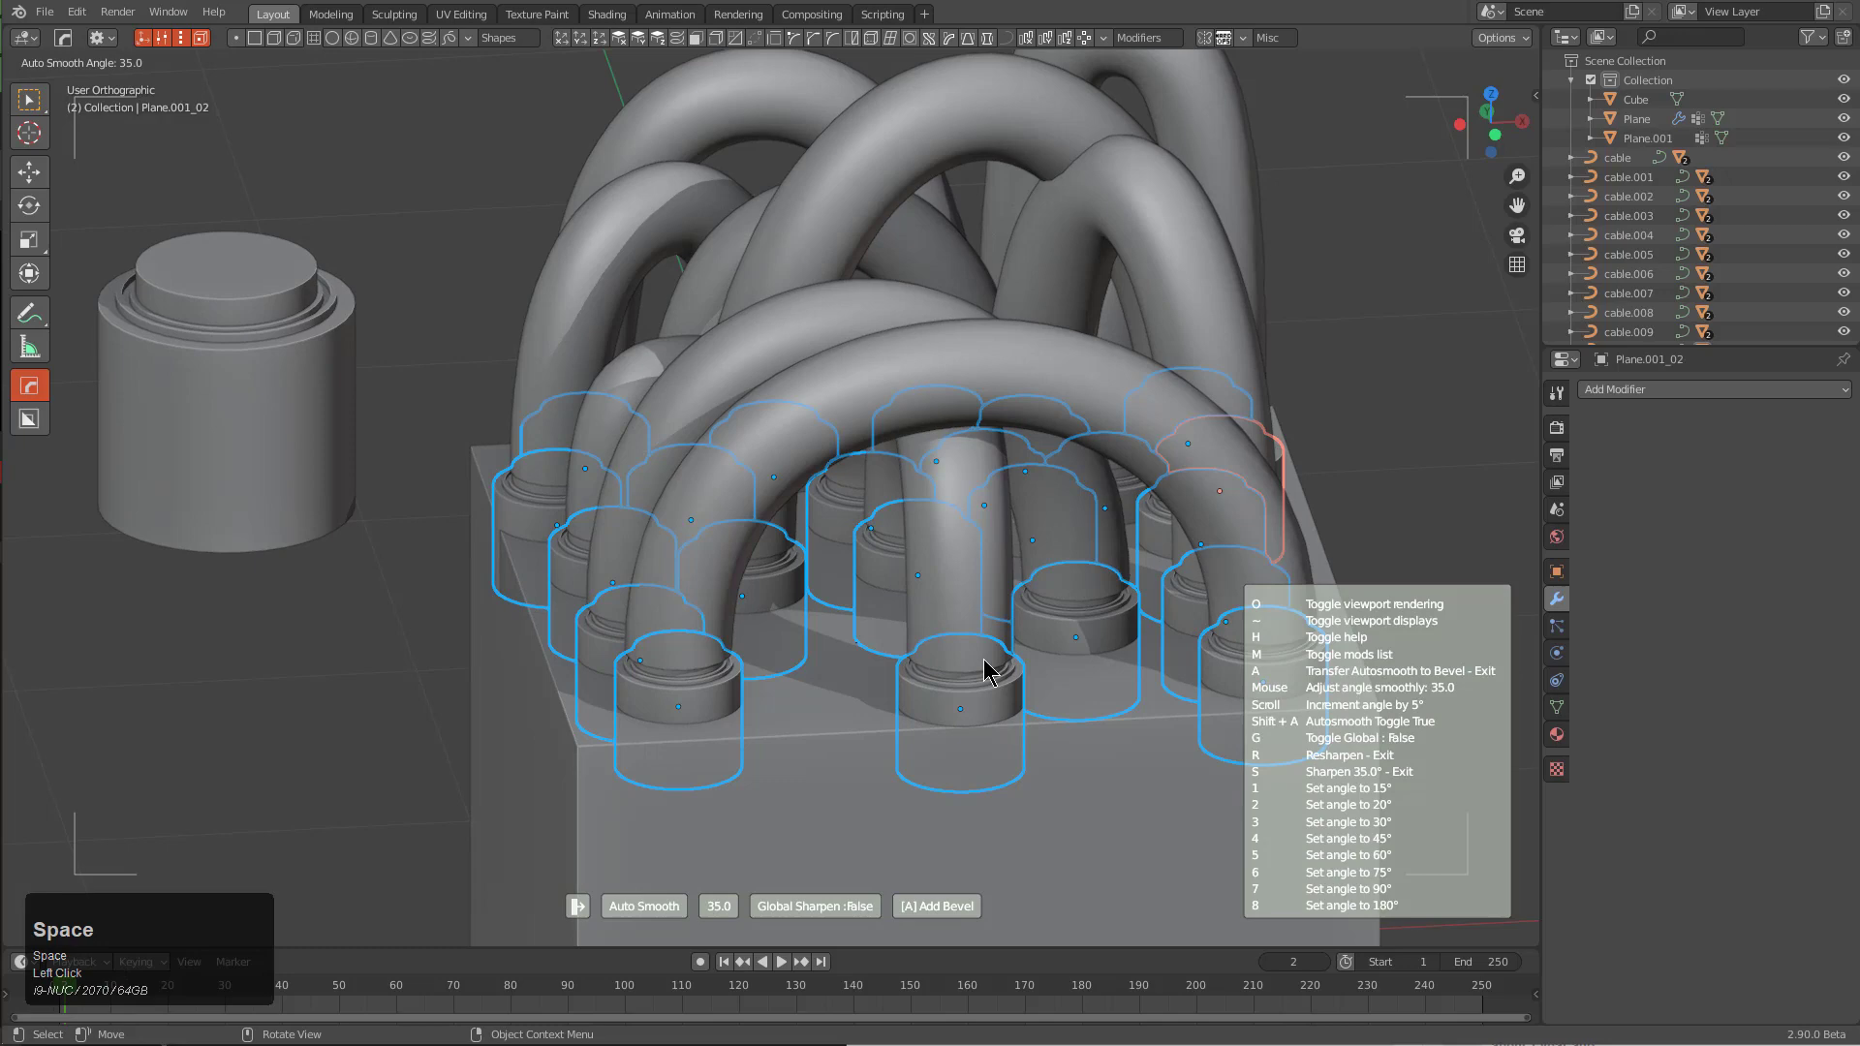
left_click(987, 671)
middle_click_drag(1029, 703, 940, 665)
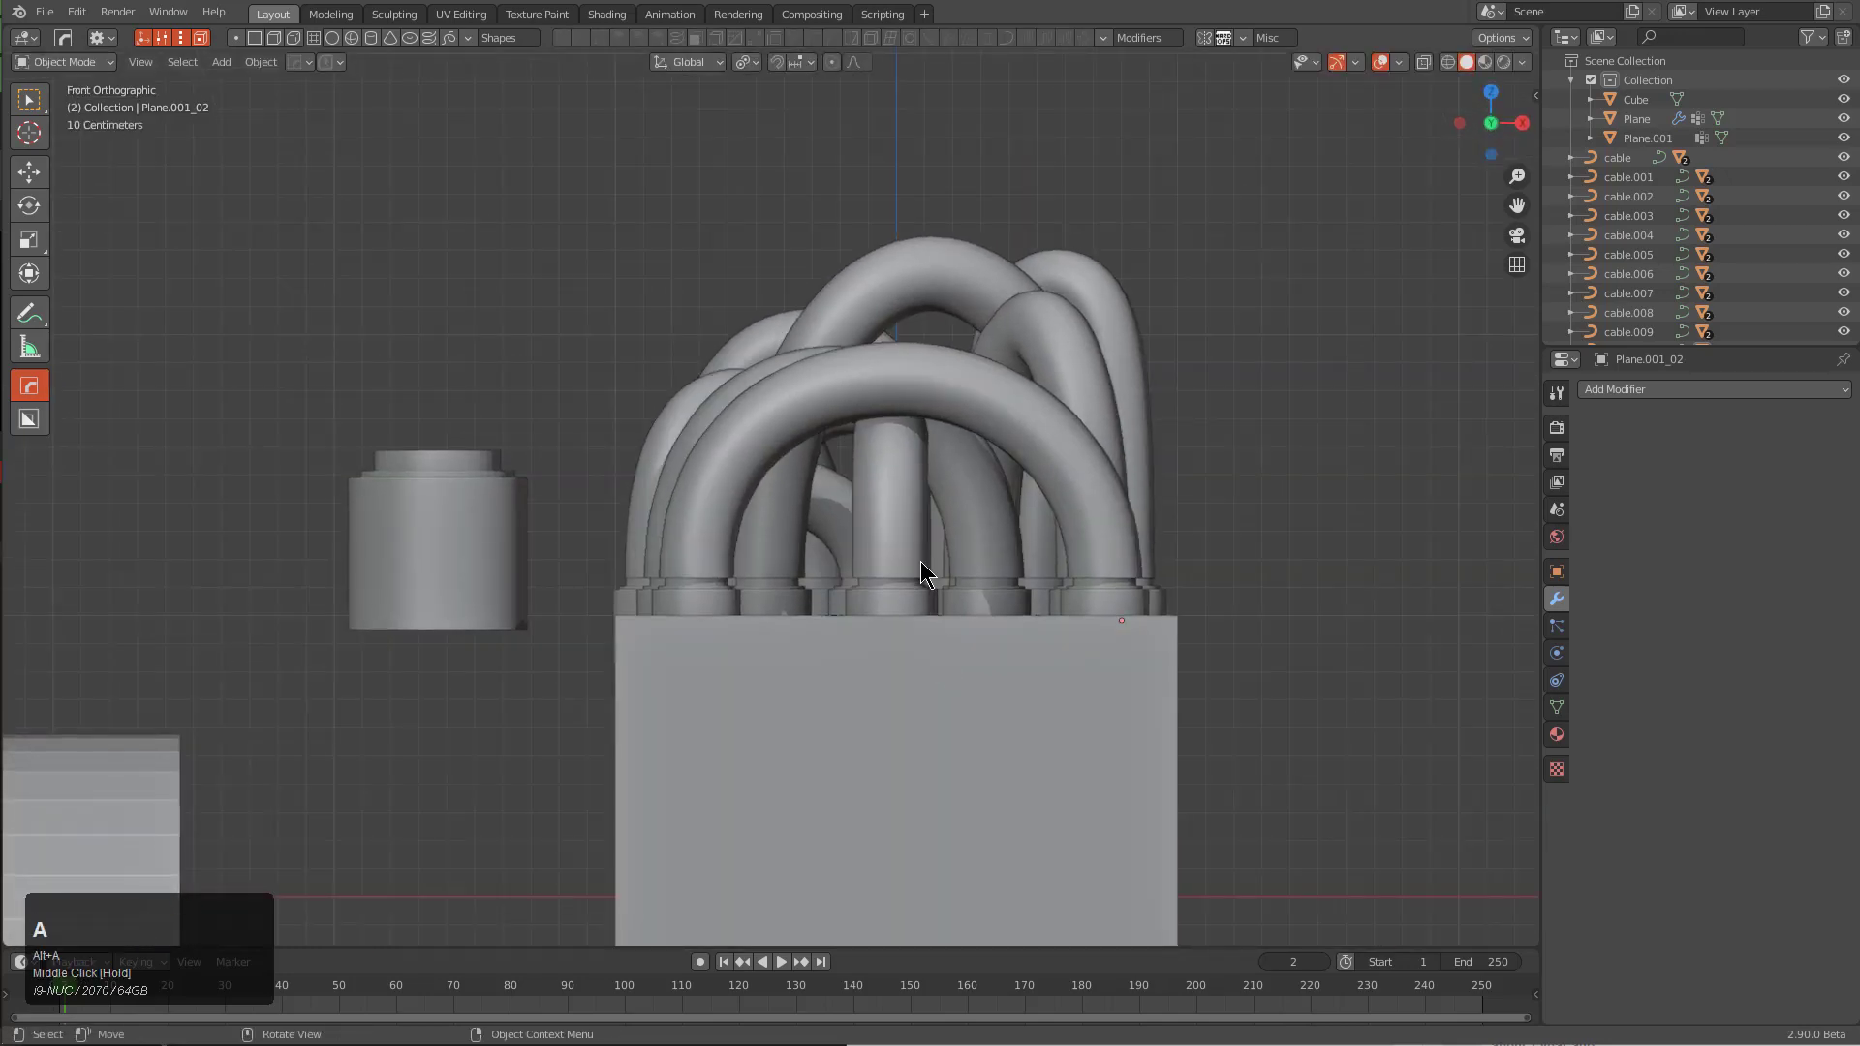
Box-select all the cable objects, with cable.004 as the active one
middle_click_drag(920, 561, 909, 660, "alt")
scroll(911, 640, "up", 2)
scroll(910, 639, "down", 2)
key("b")
left_click_drag(614, 373, 1270, 654)
middle_click_drag(954, 640, 921, 542)
scroll(917, 519, "up", 2)
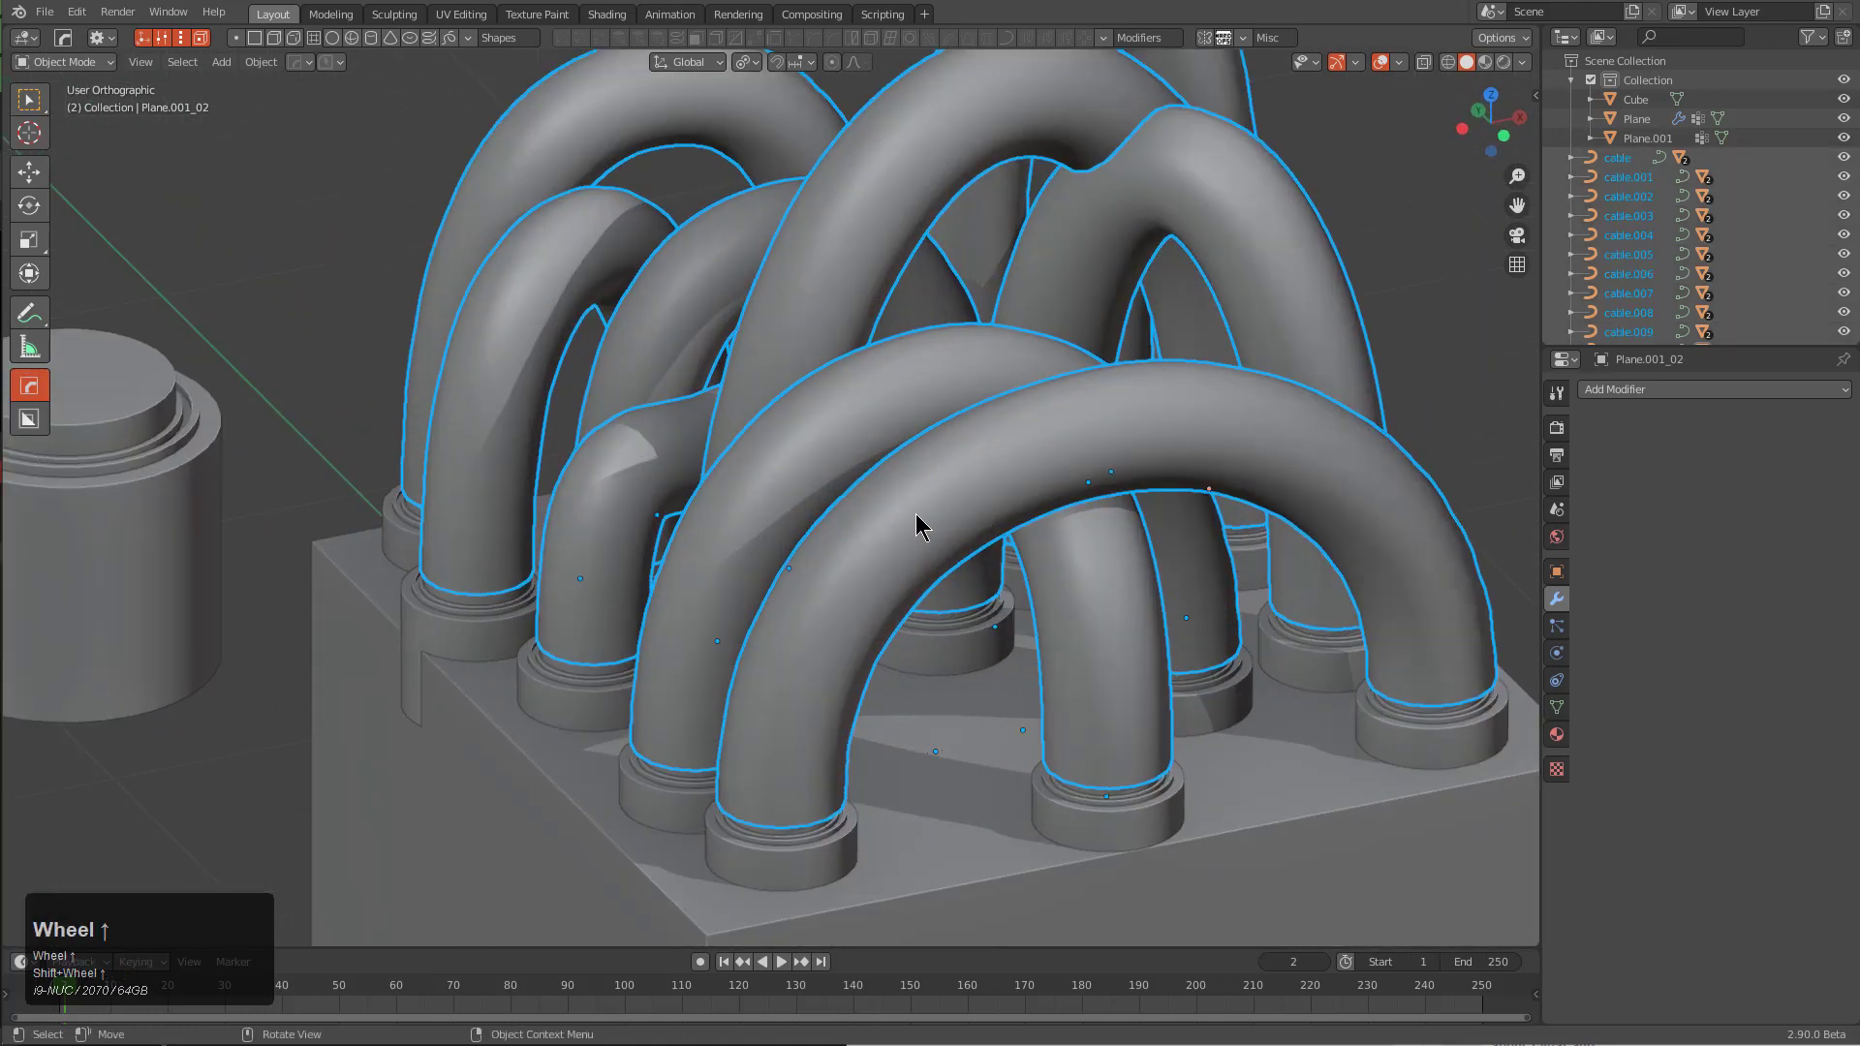
key("q")
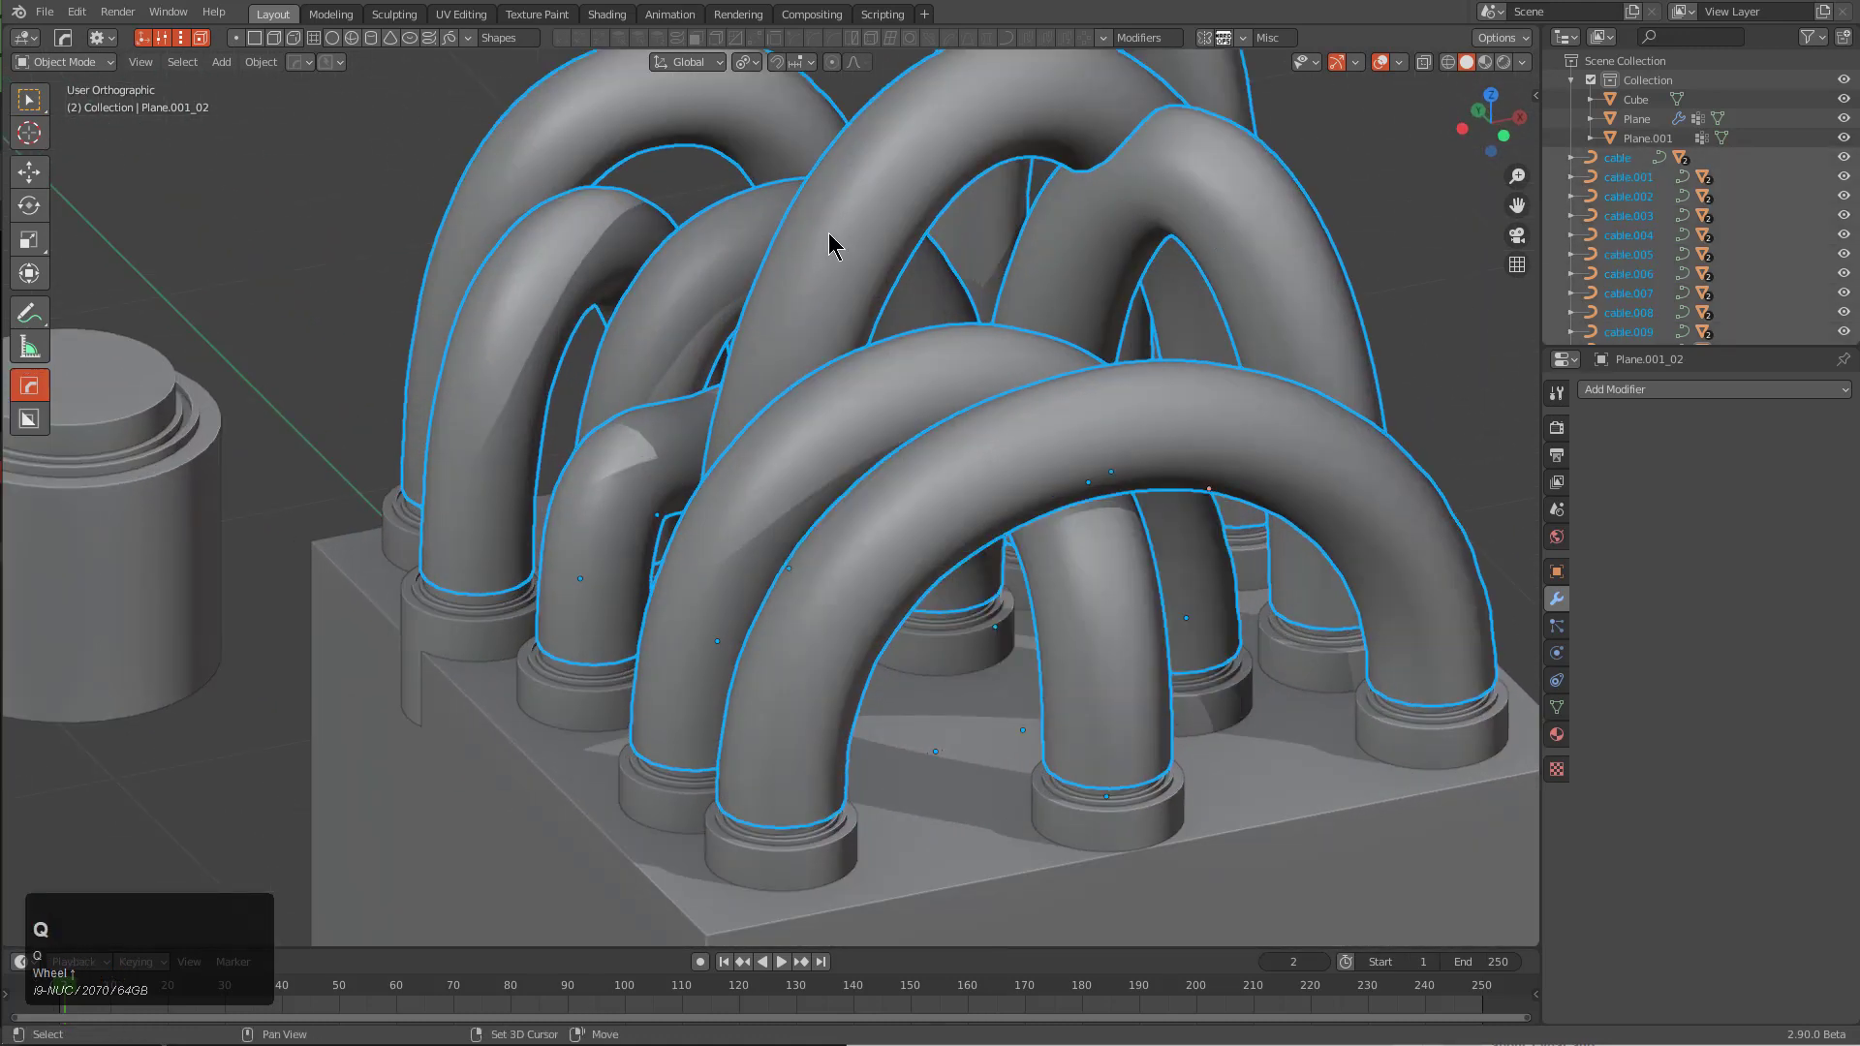
left_click(831, 242, "shift")
Thicken the cables with Curve Bevel, raising bevel width from 0.079 to 0.099
key("q")
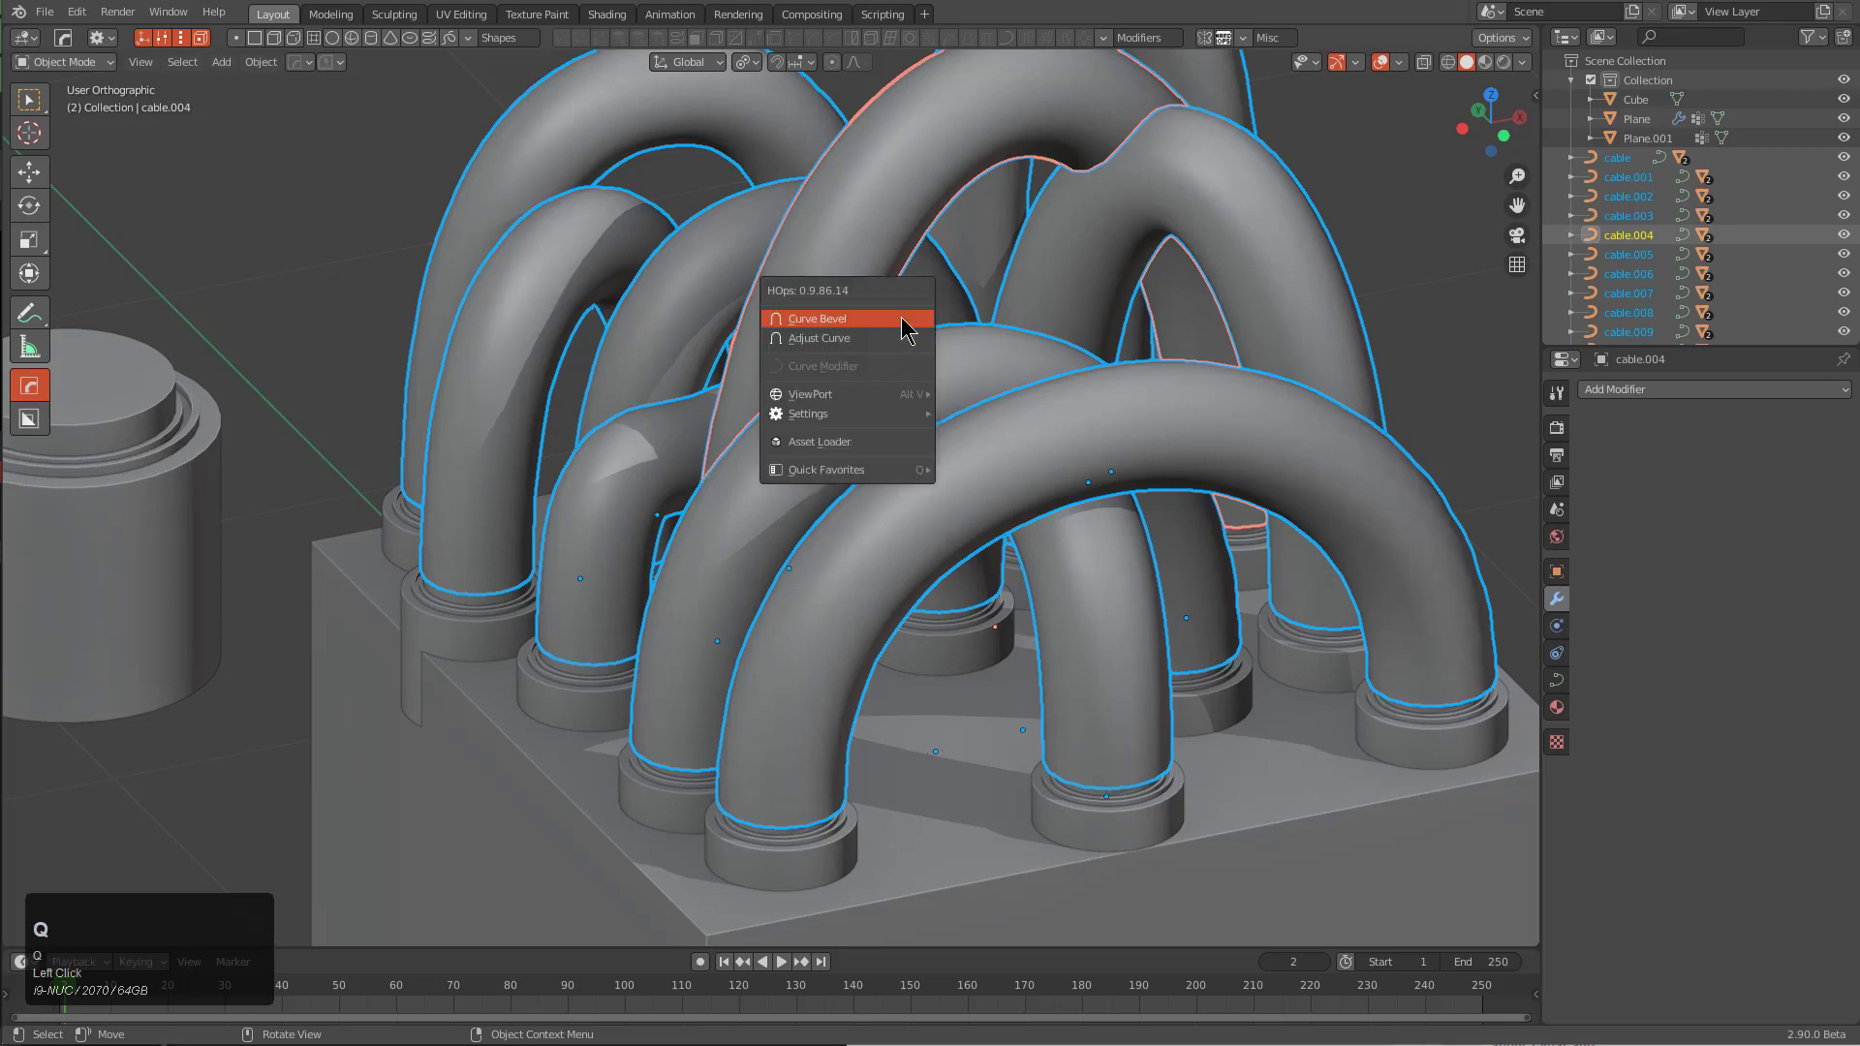
left_click(858, 339)
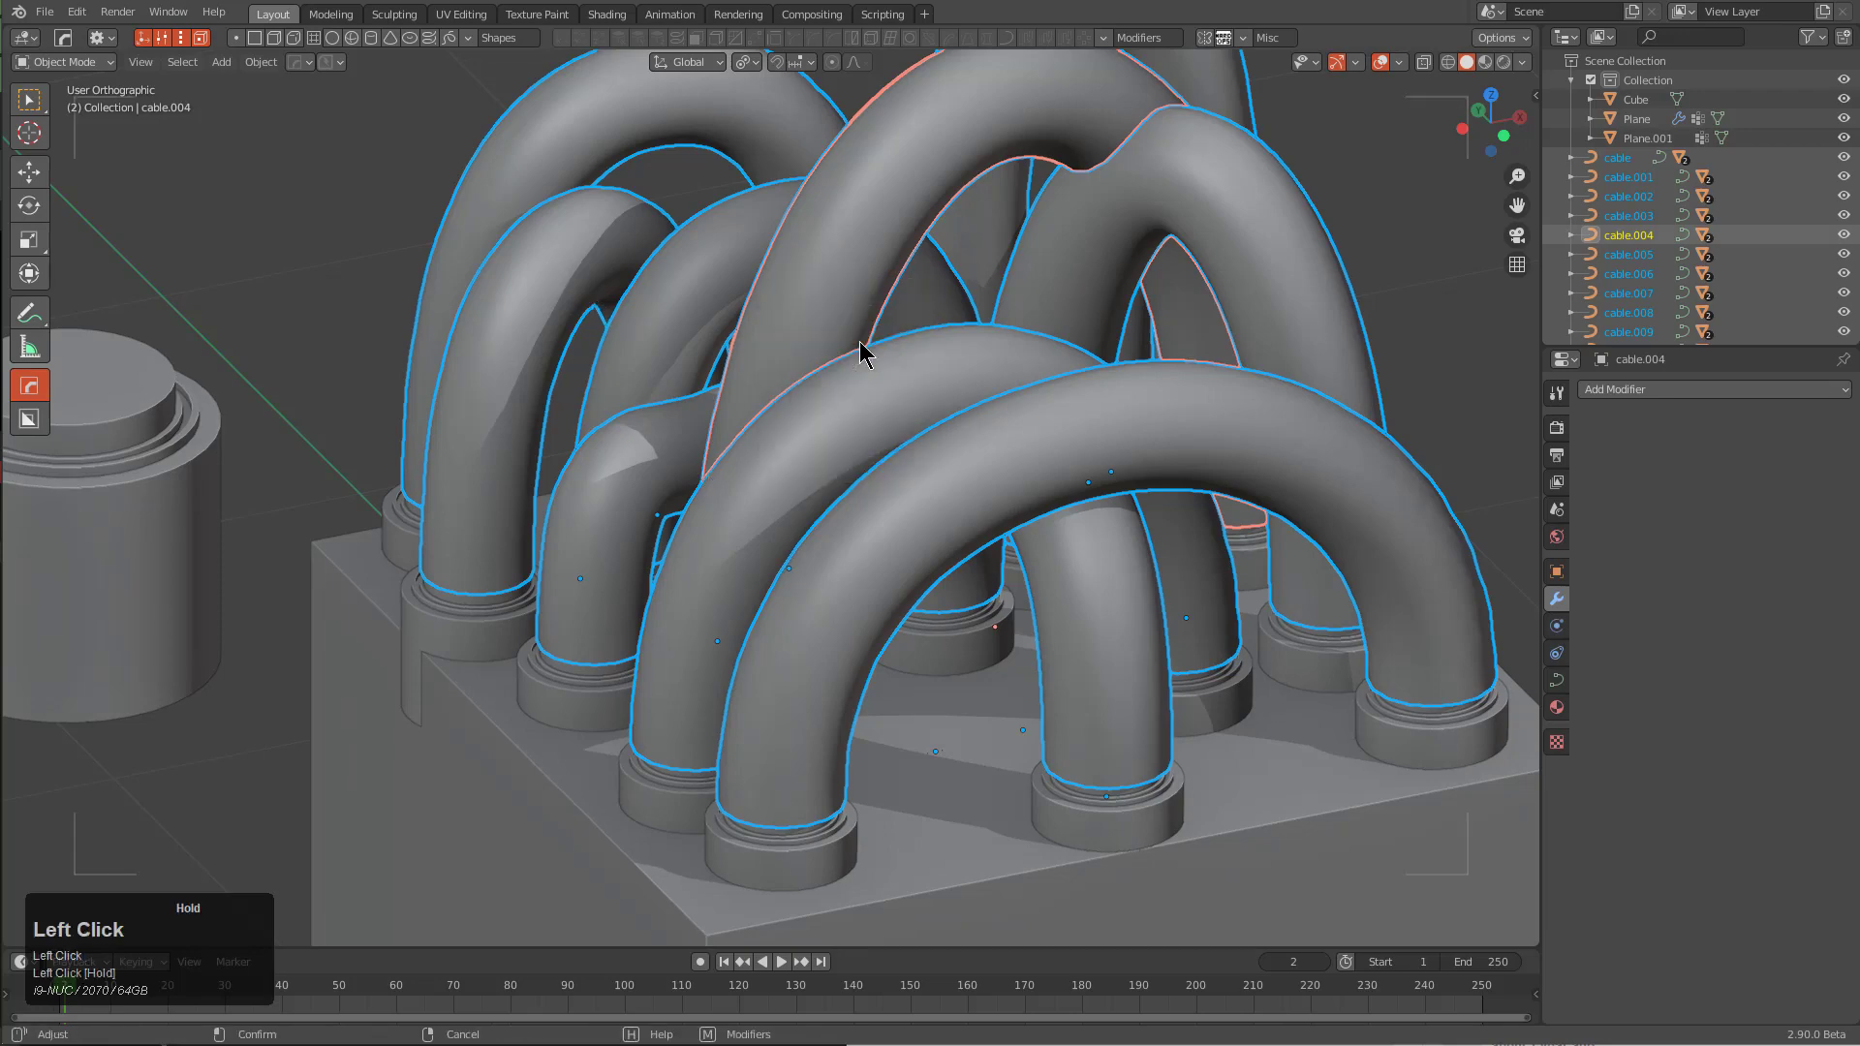
mouse_move(899, 363)
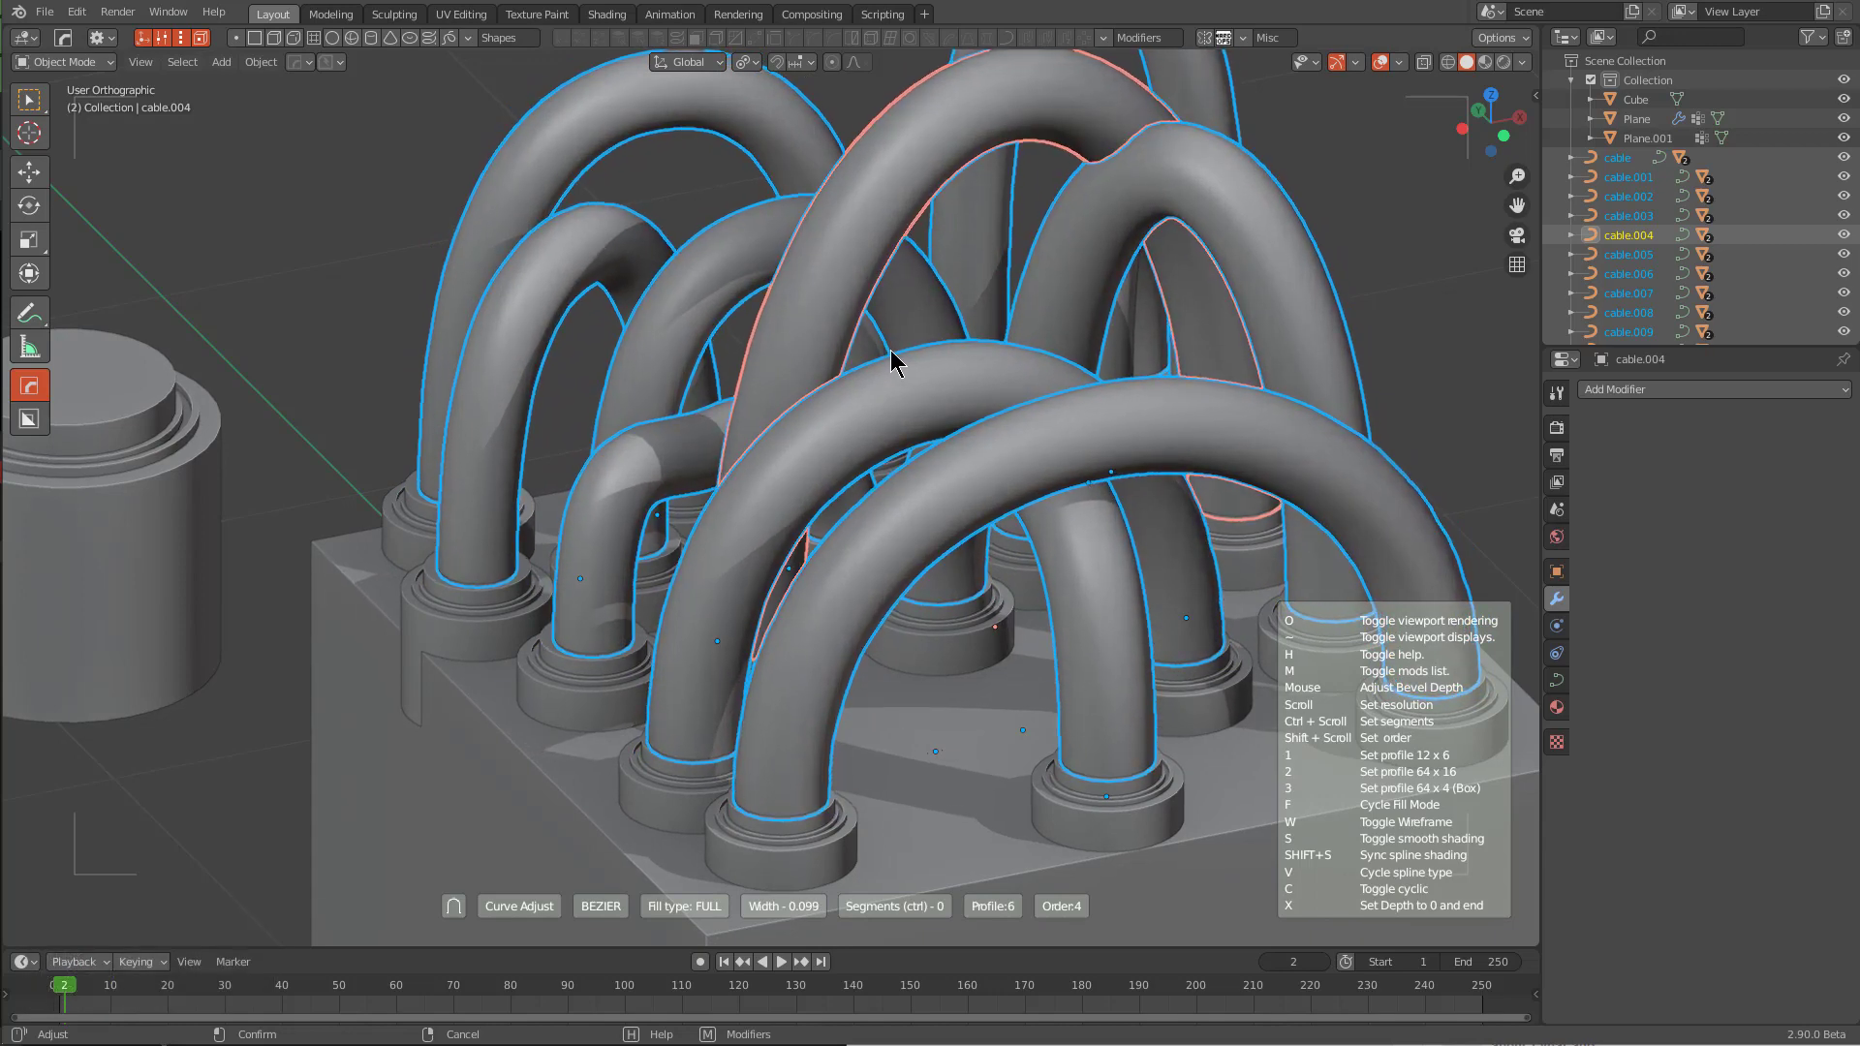
left_click(905, 363)
scroll(905, 353, "down", 3)
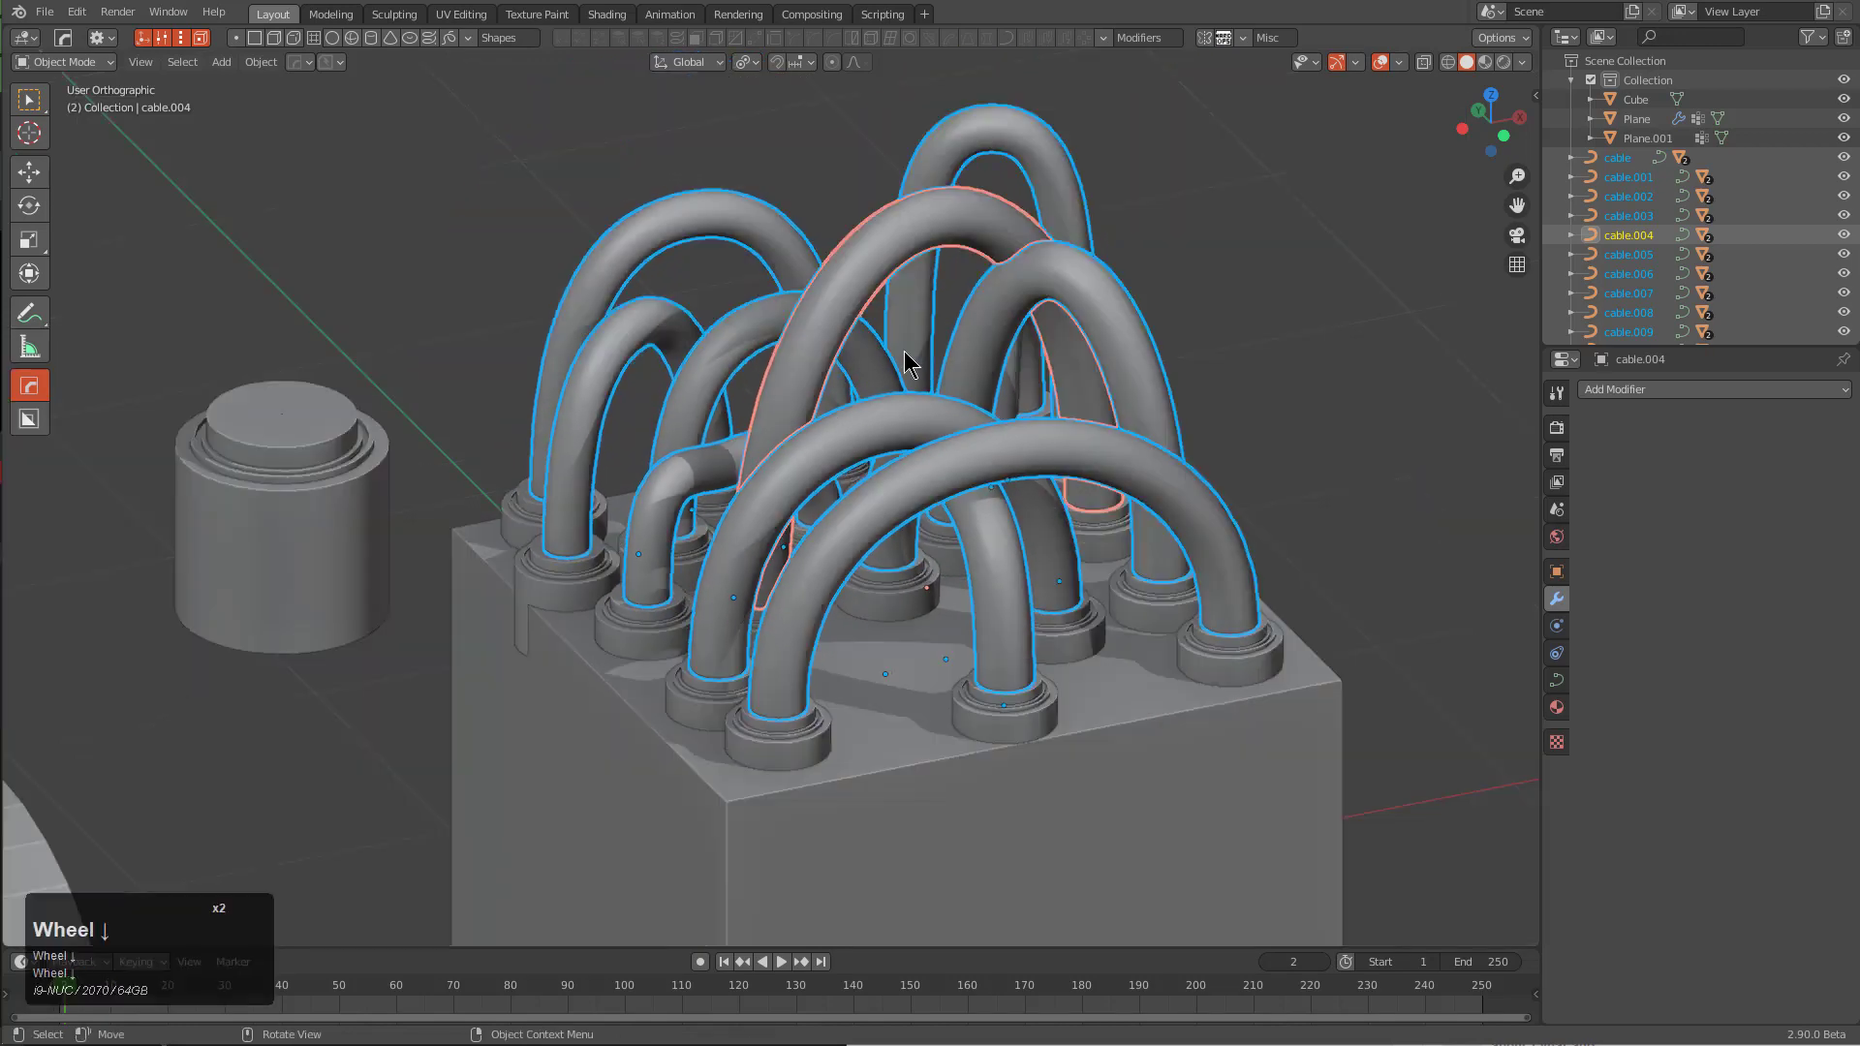
Deselect everything, then select and hide the large Plane object
key("alt+a")
middle_click_drag(904, 353, 544, 453)
scroll(562, 465, "down", 3)
left_click(513, 499)
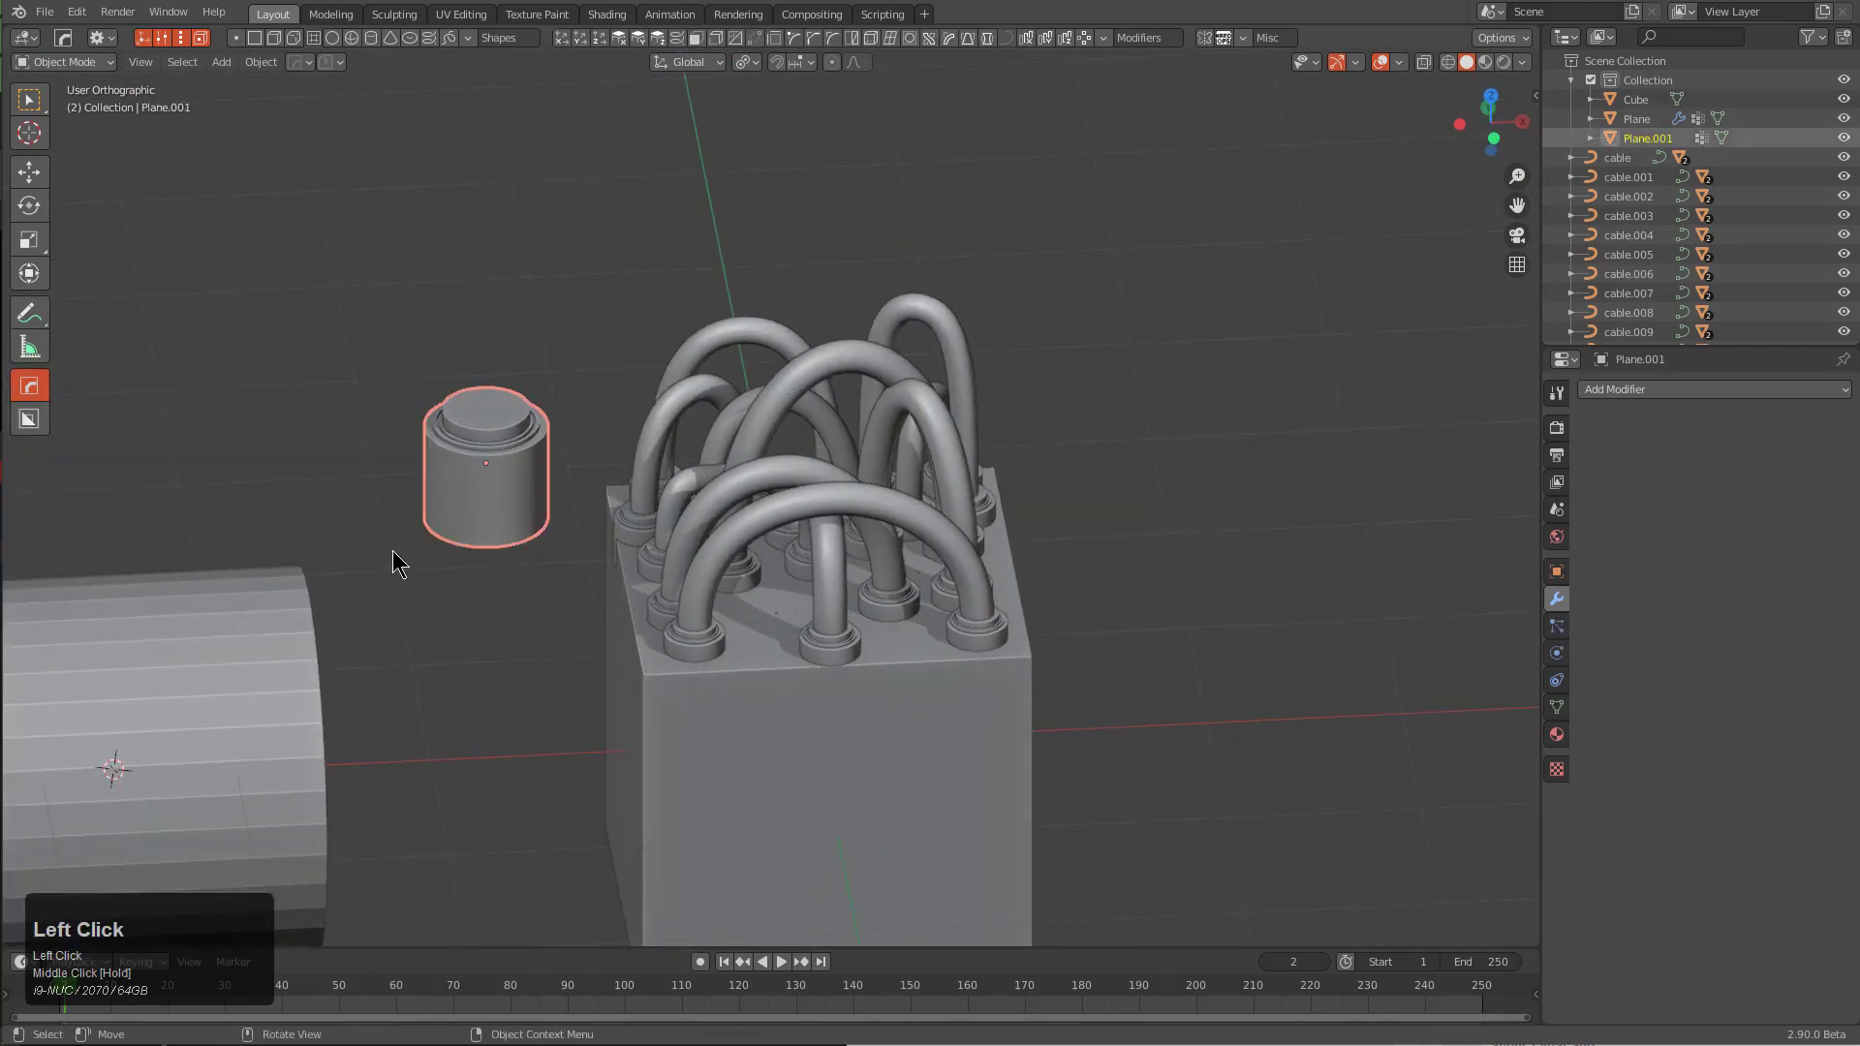
left_click(258, 711)
scroll(427, 736, "down", 2)
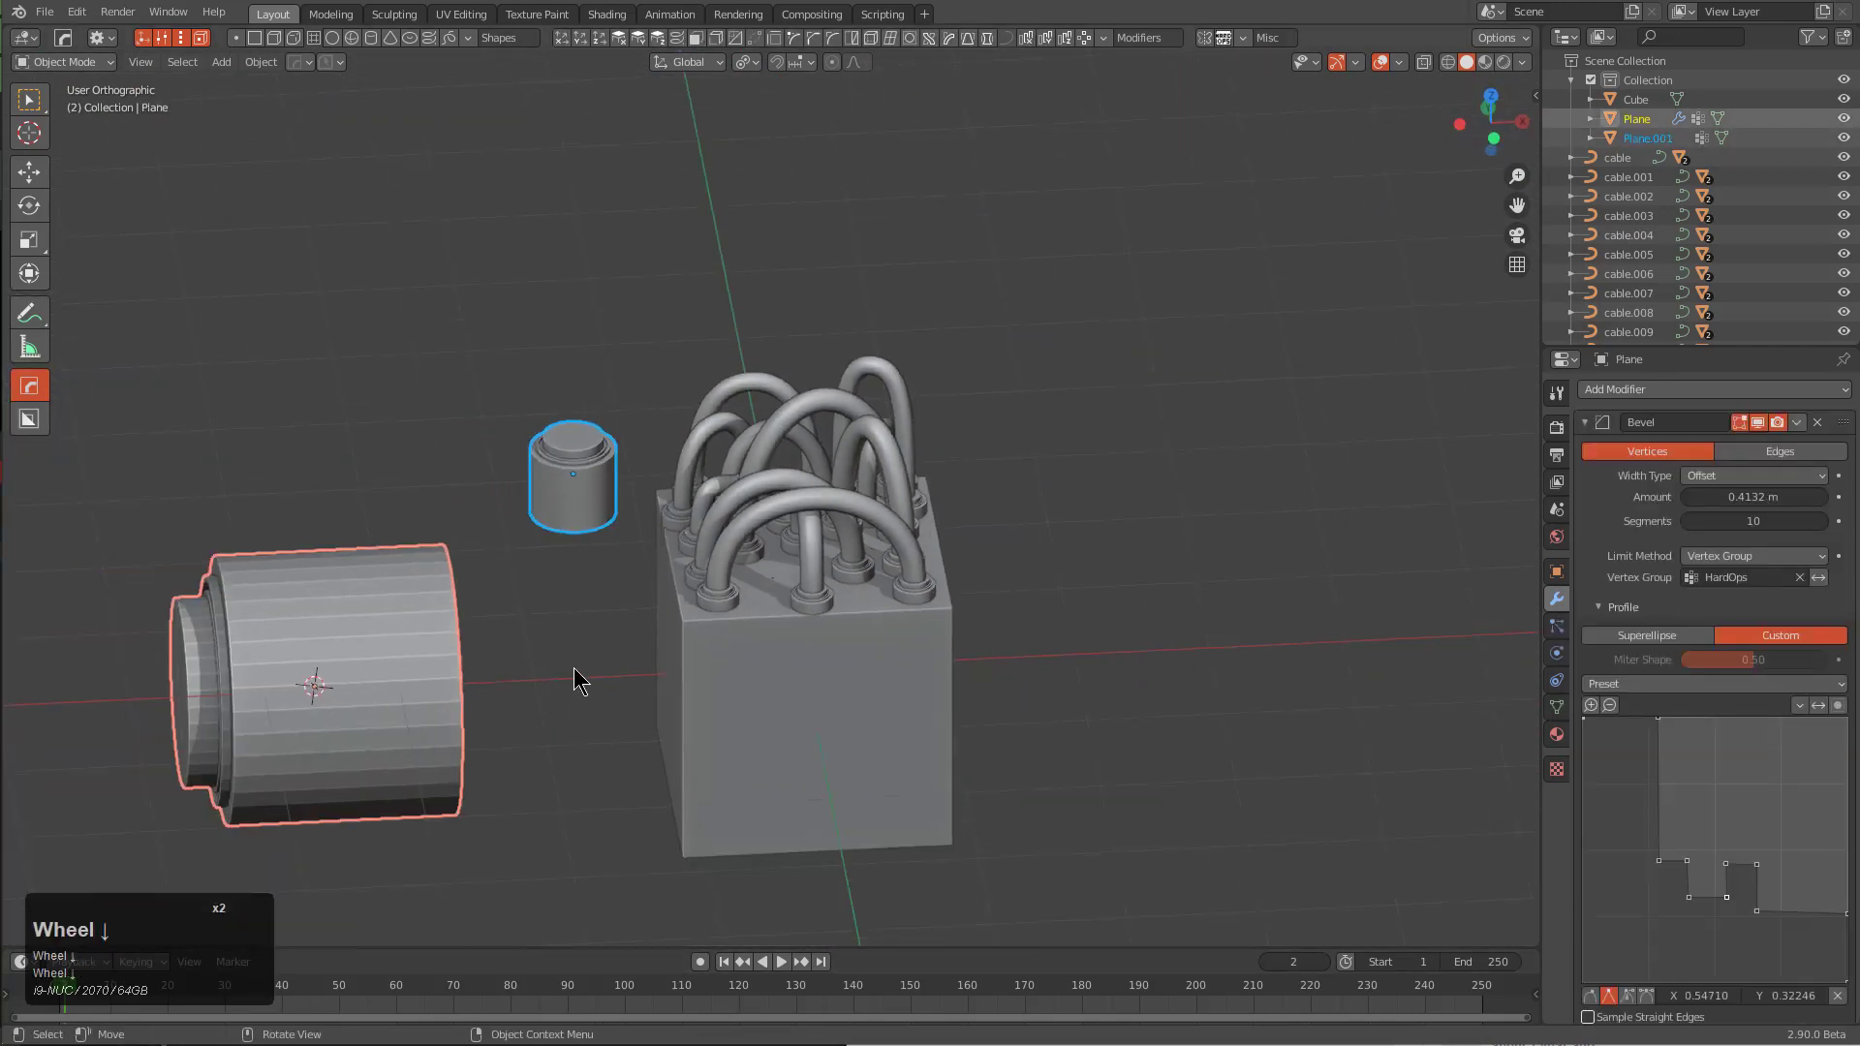
left_click(362, 719)
key("h")
Select cable.005 on the cable block
middle_click_drag(582, 598, 714, 652)
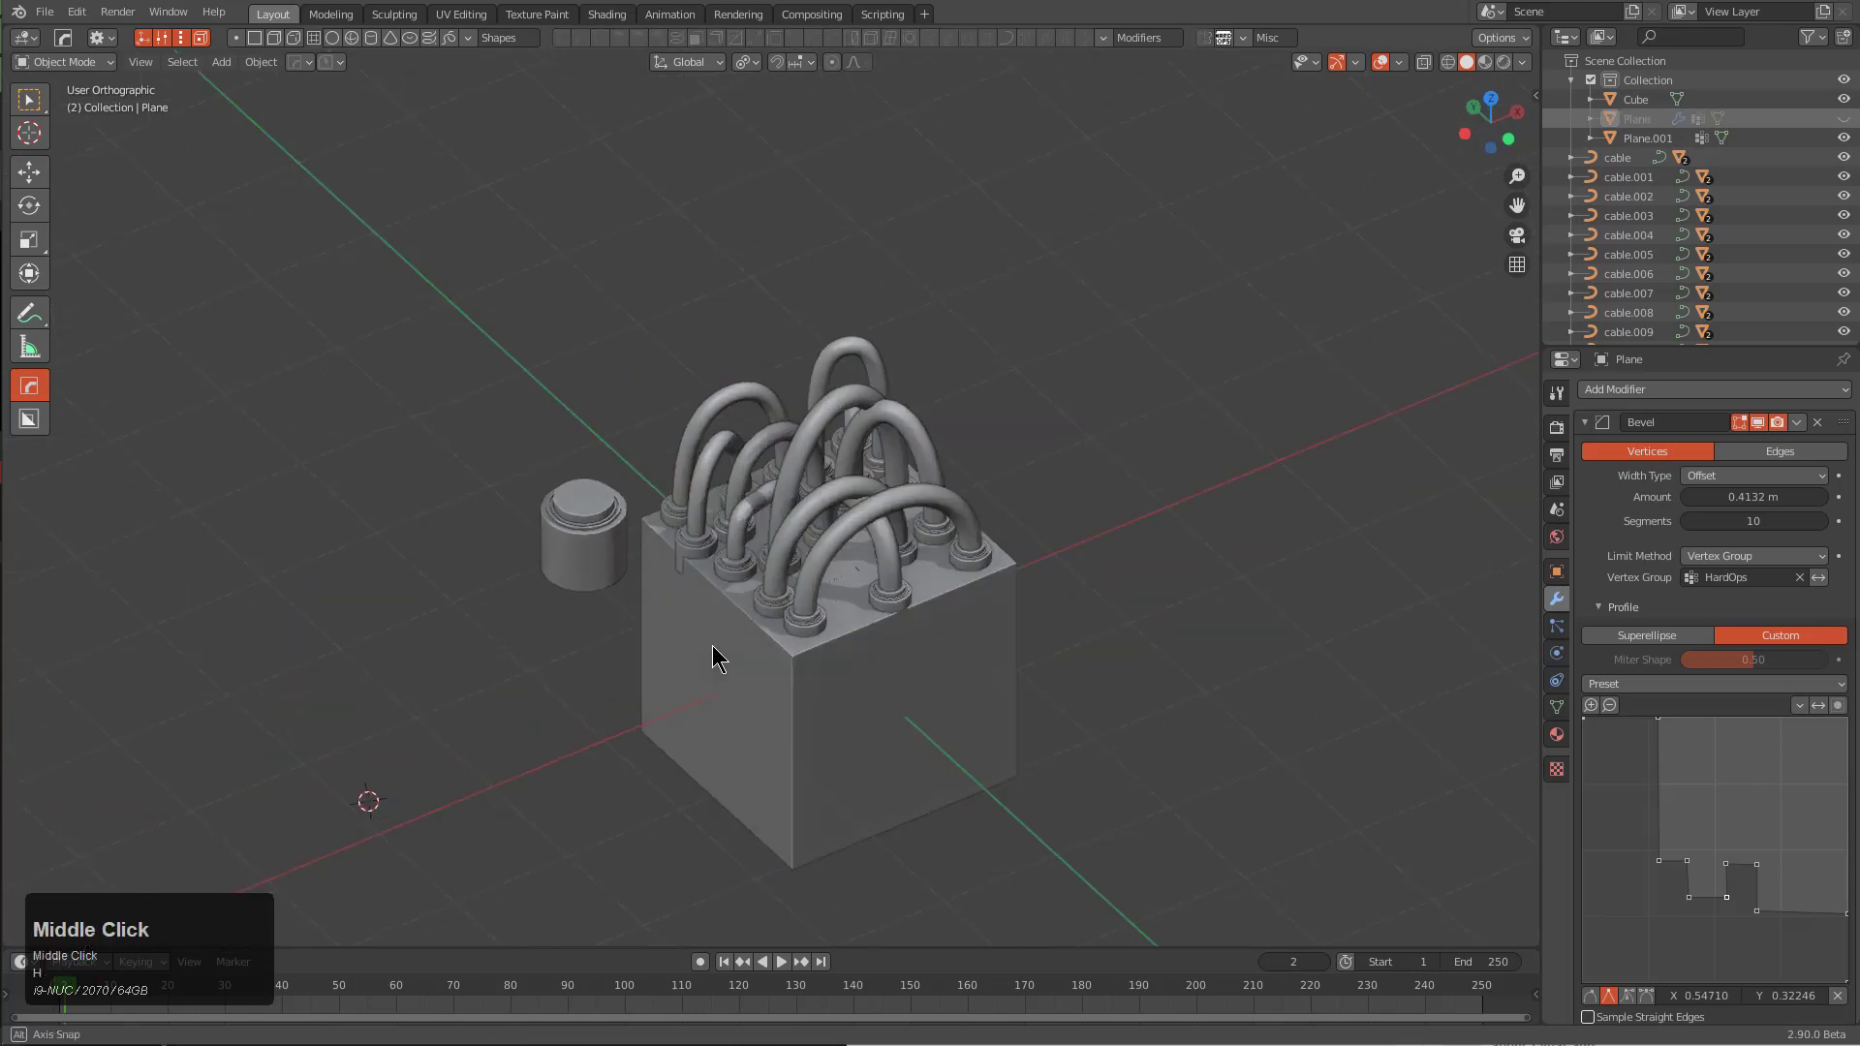
scroll(775, 589, "up", 4)
left_click(681, 543)
Raise a top control point of cable.005 straight up along Z
left_click(708, 557)
key("Tab")
scroll(707, 545, "up", 2)
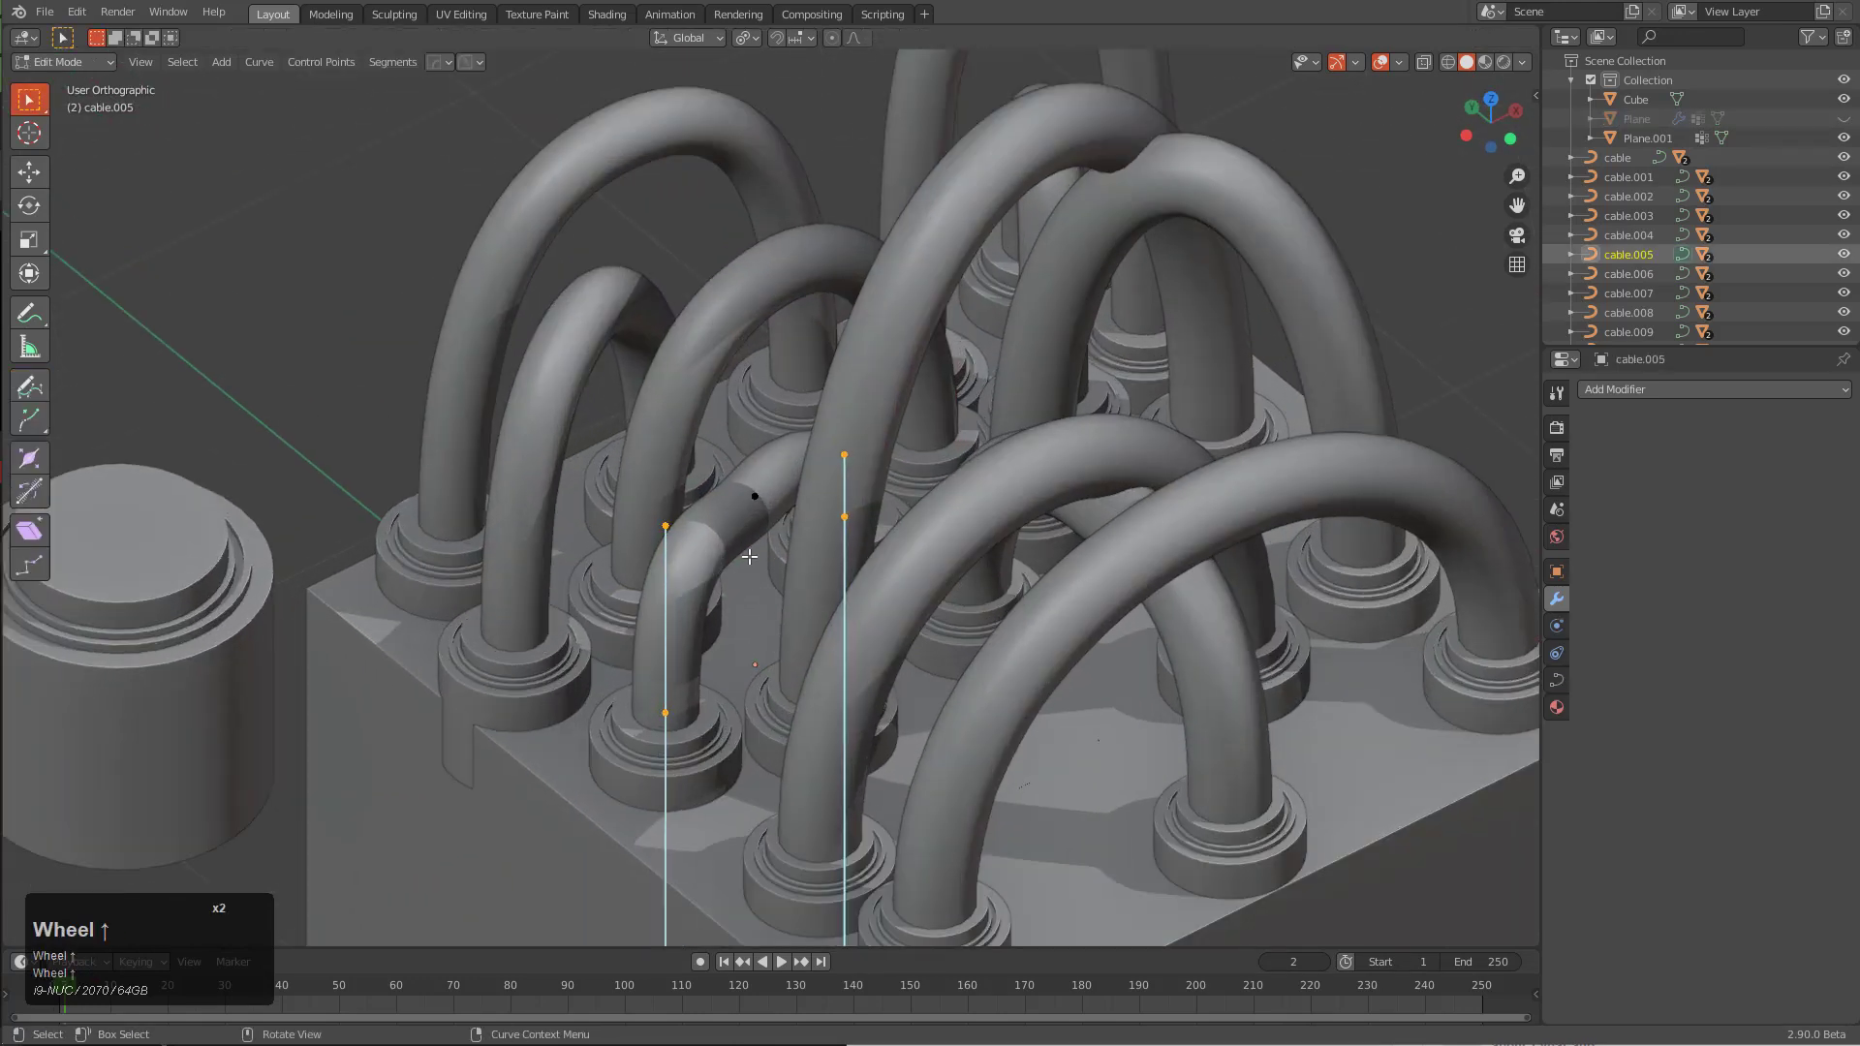
left_click(760, 490)
middle_click_drag(761, 491, 779, 450)
key("g")
key("z")
left_click(779, 450)
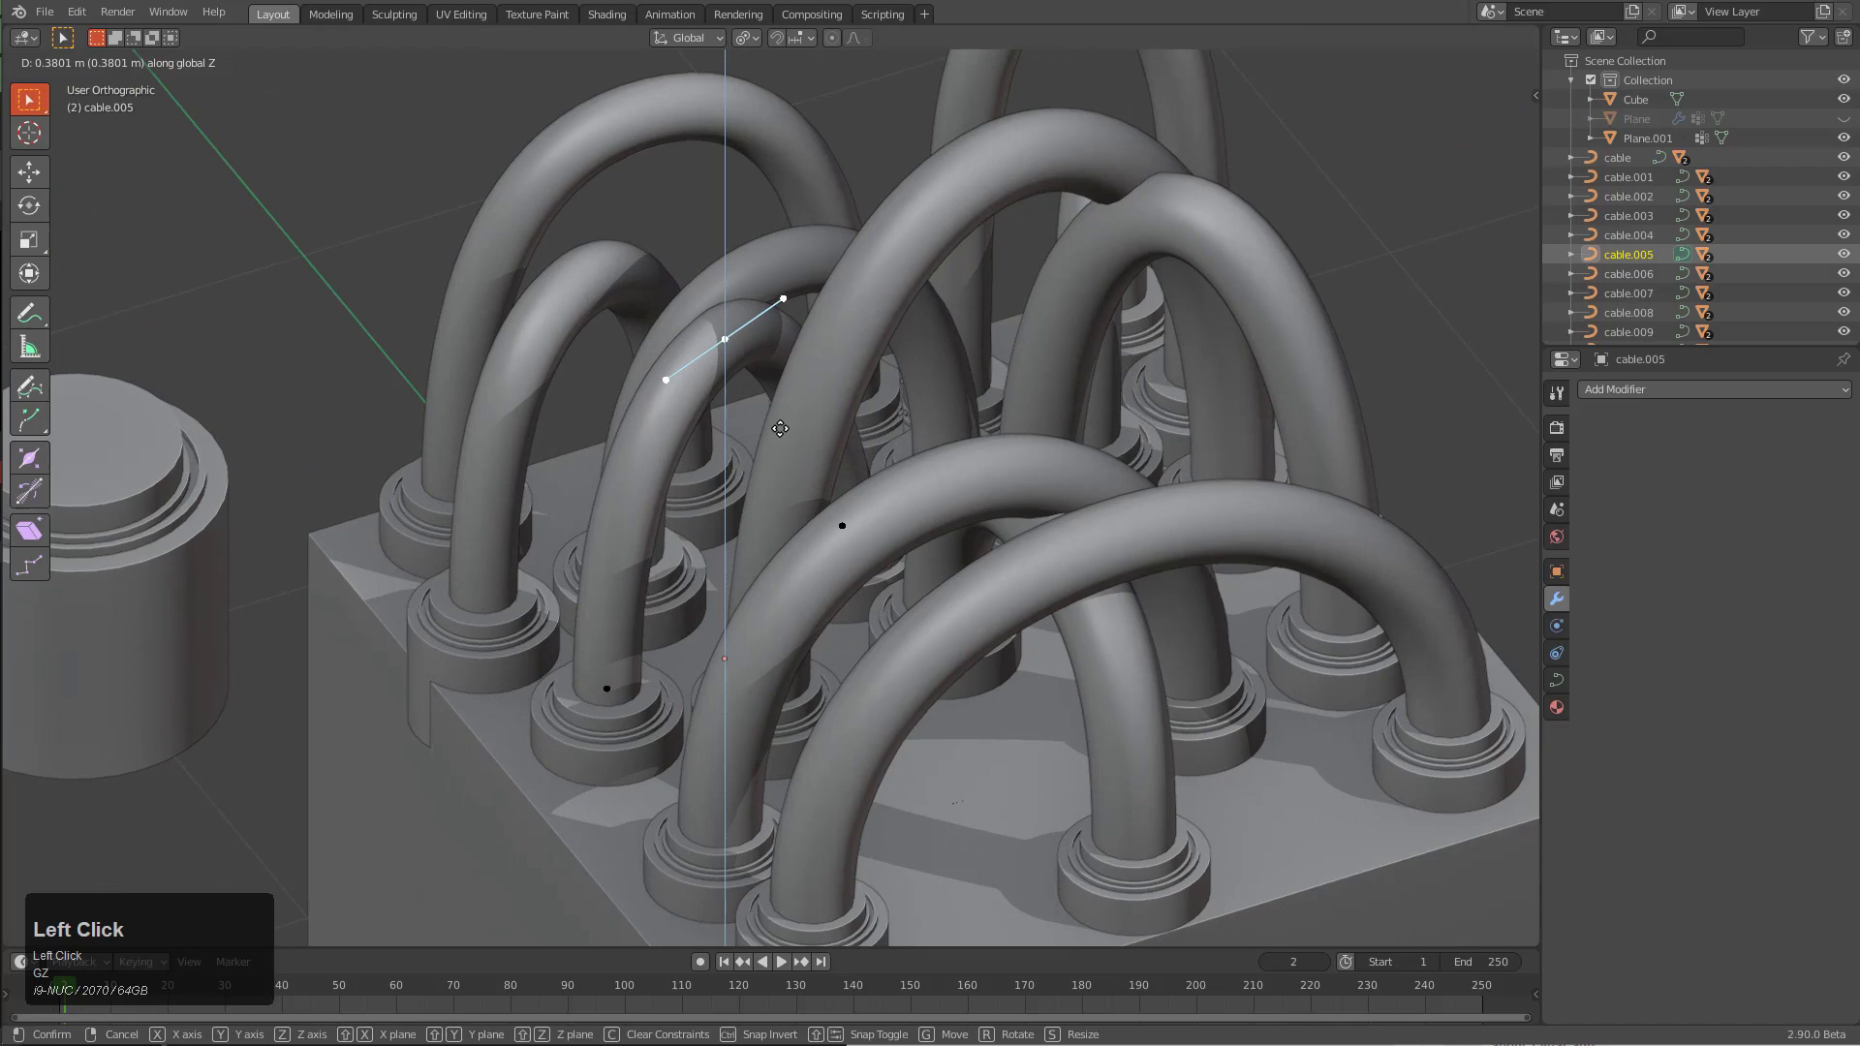
Lengthen that point's handle, then lower it along Z to reshape cable.005's arch
key("s")
left_click(783, 434)
key("g")
key("z")
left_click(805, 487)
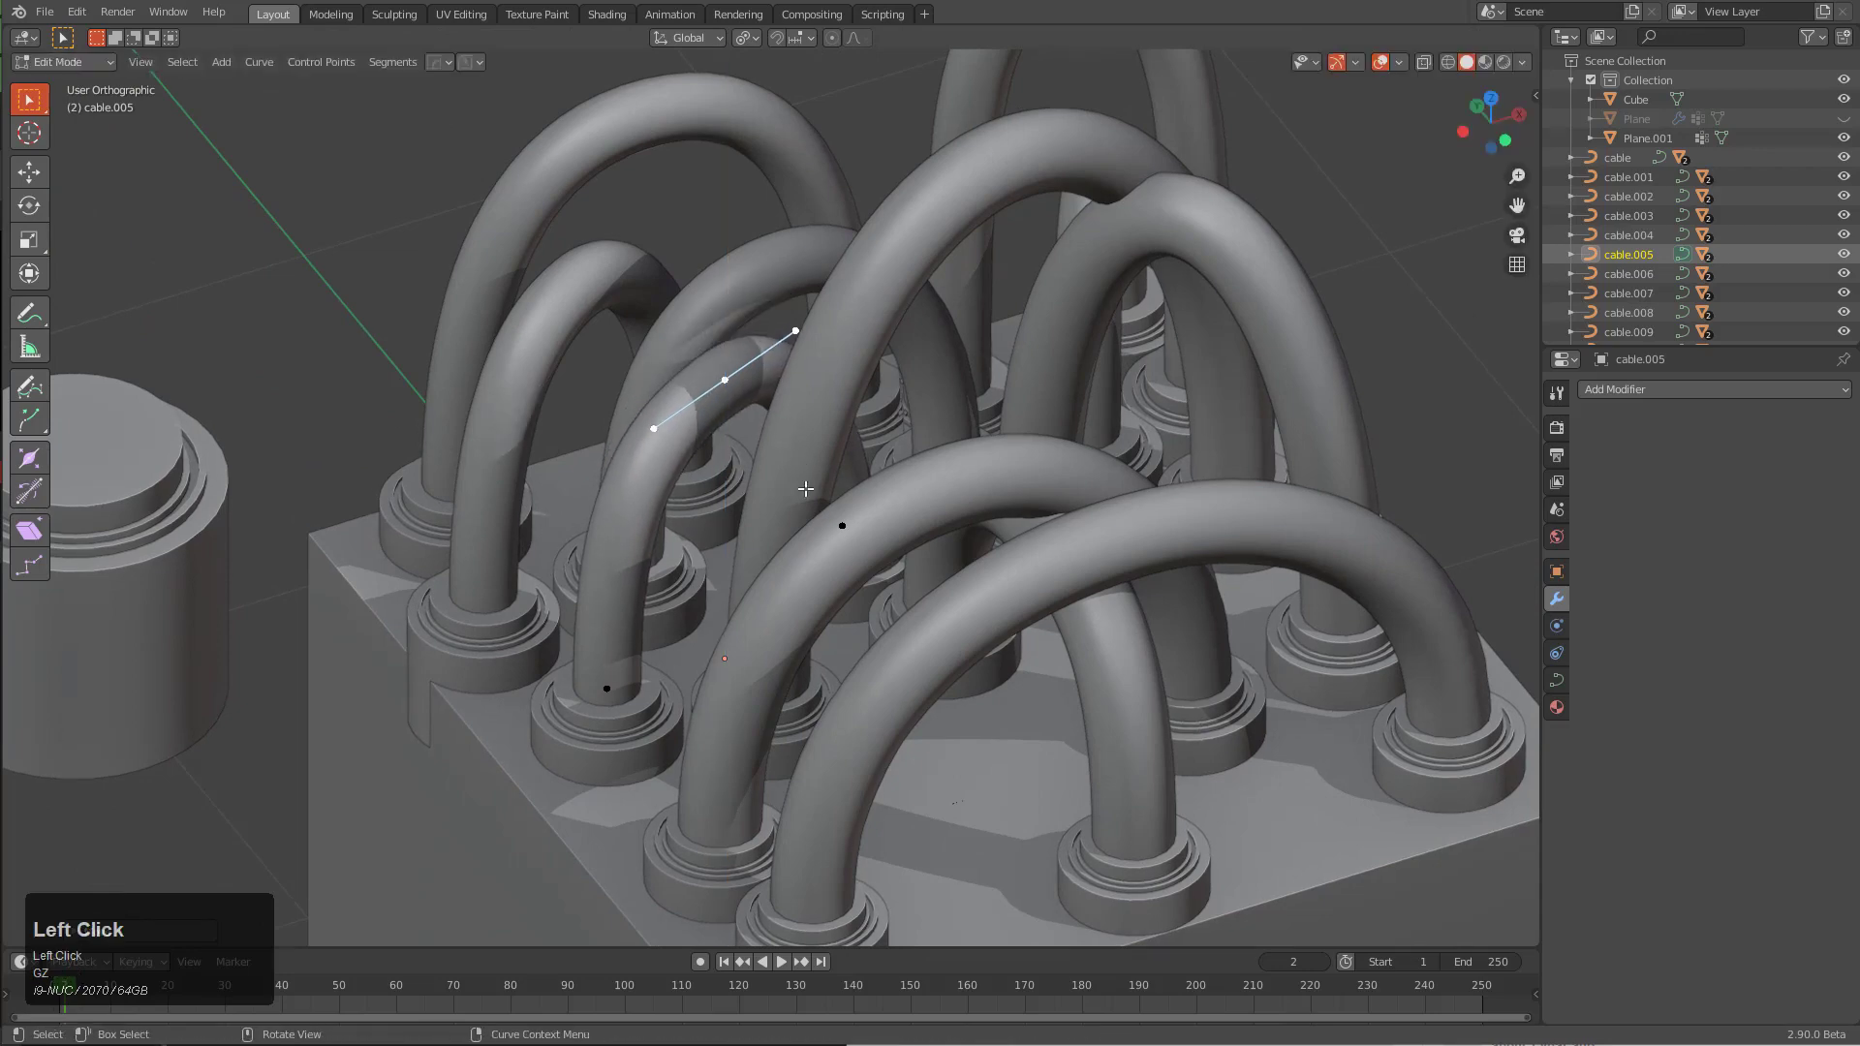
key("Tab")
Deselect all cables and pick a control point on cable.007's arch
middle_click_drag(805, 489, 649, 434)
key("alt+a")
scroll(655, 543, "down", 2)
left_click(655, 542)
key("Tab")
left_click(647, 421)
middle_click_drag(730, 503, 691, 492)
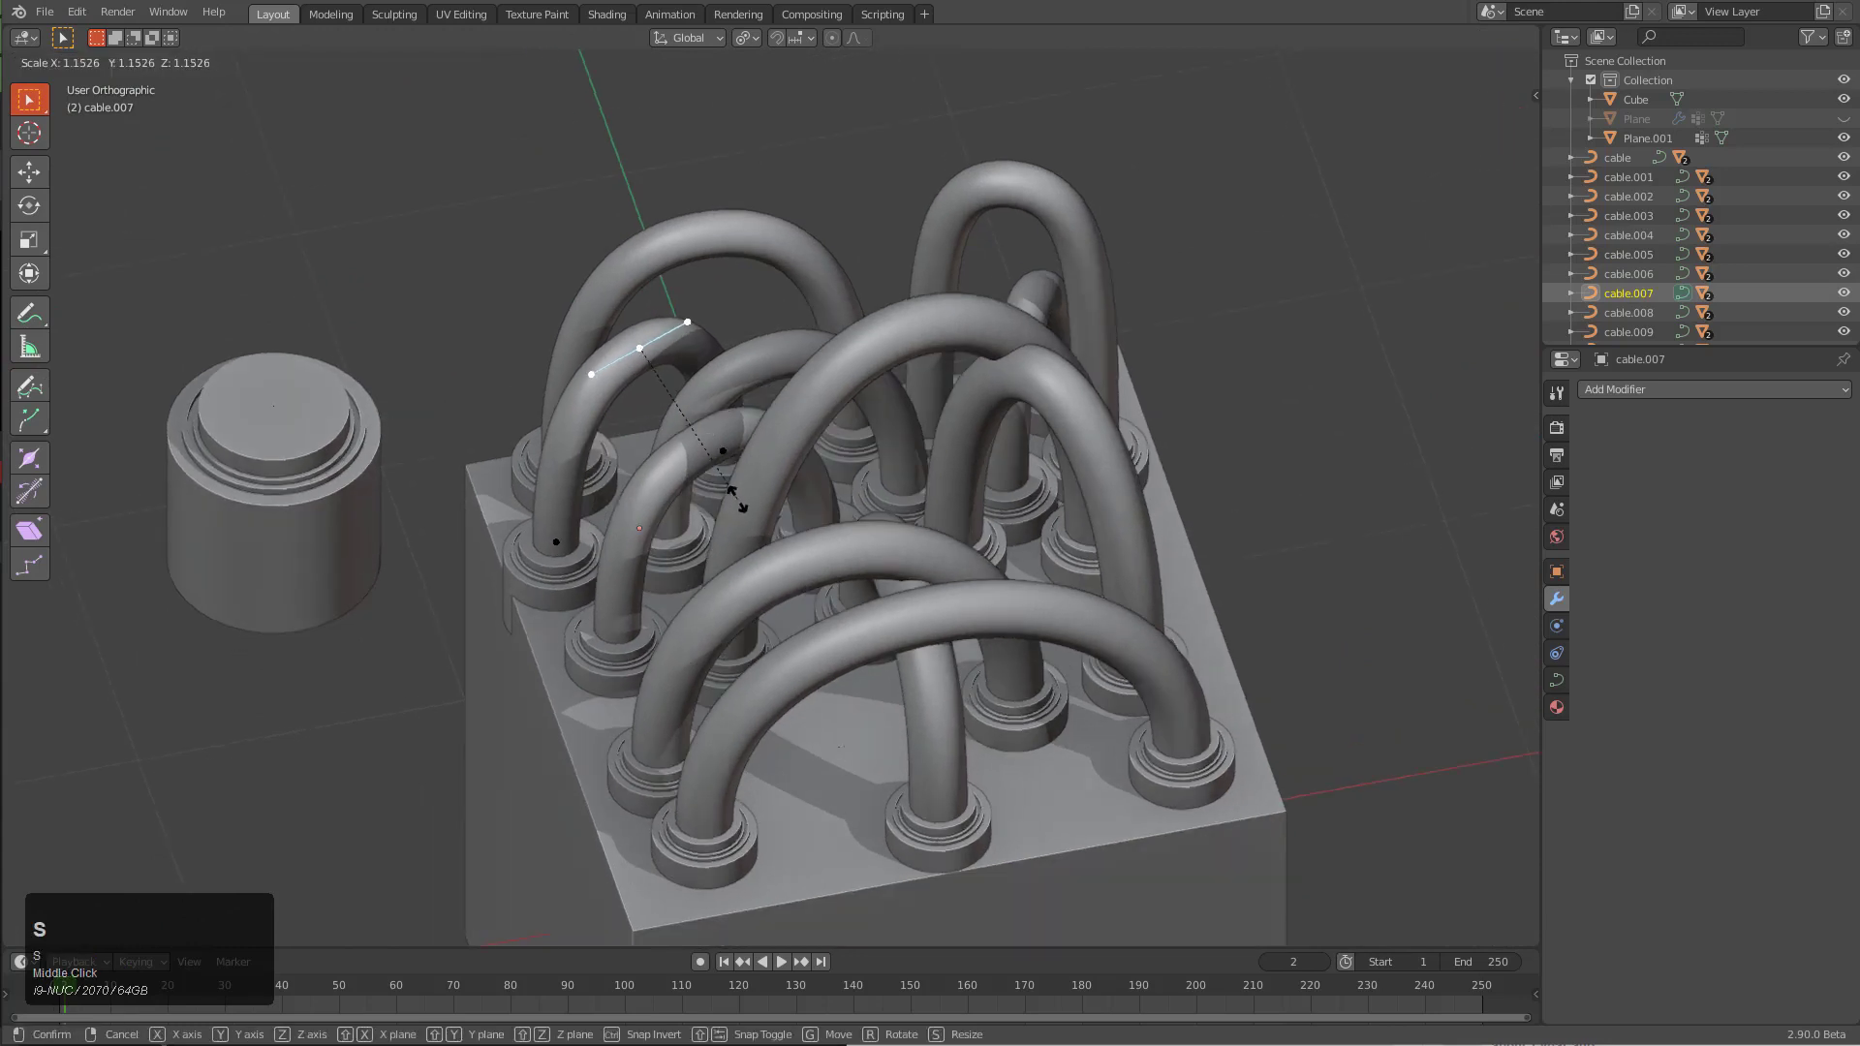
key("Tab")
Select cable.006's top point in edit mode, then return to object mode
left_click(765, 345)
key("Tab")
left_click(785, 355)
key("Tab")
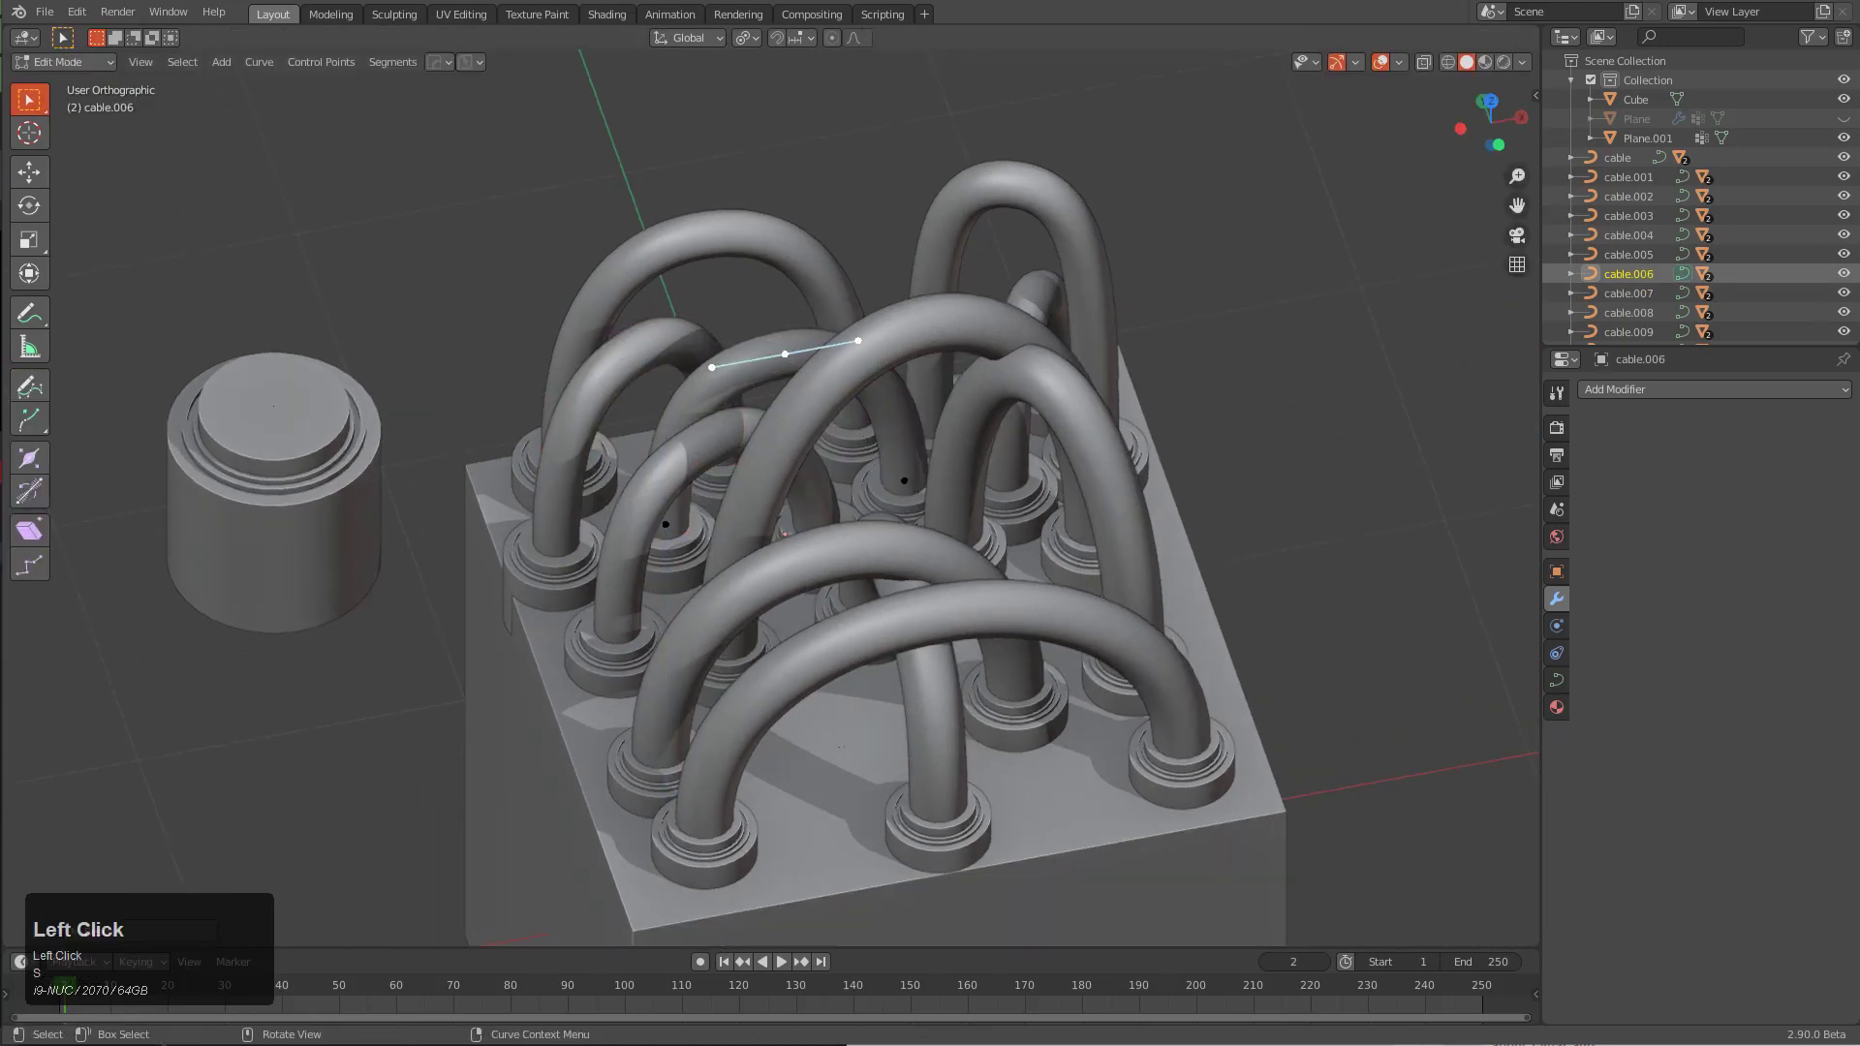
key("alt+w")
middle_click_drag(879, 465, 929, 465)
scroll(1021, 426, "down", 1)
Move cable.003's top point twice to reshape its arch
left_click(1017, 422)
key("Tab")
left_click(986, 380)
key("g")
left_click(922, 461)
key("g")
left_click(1075, 494)
key("Tab")
Orbit around the finished cables and deselect cable.003
middle_click_drag(1075, 494, 1153, 518)
scroll(1153, 516, "down", 3)
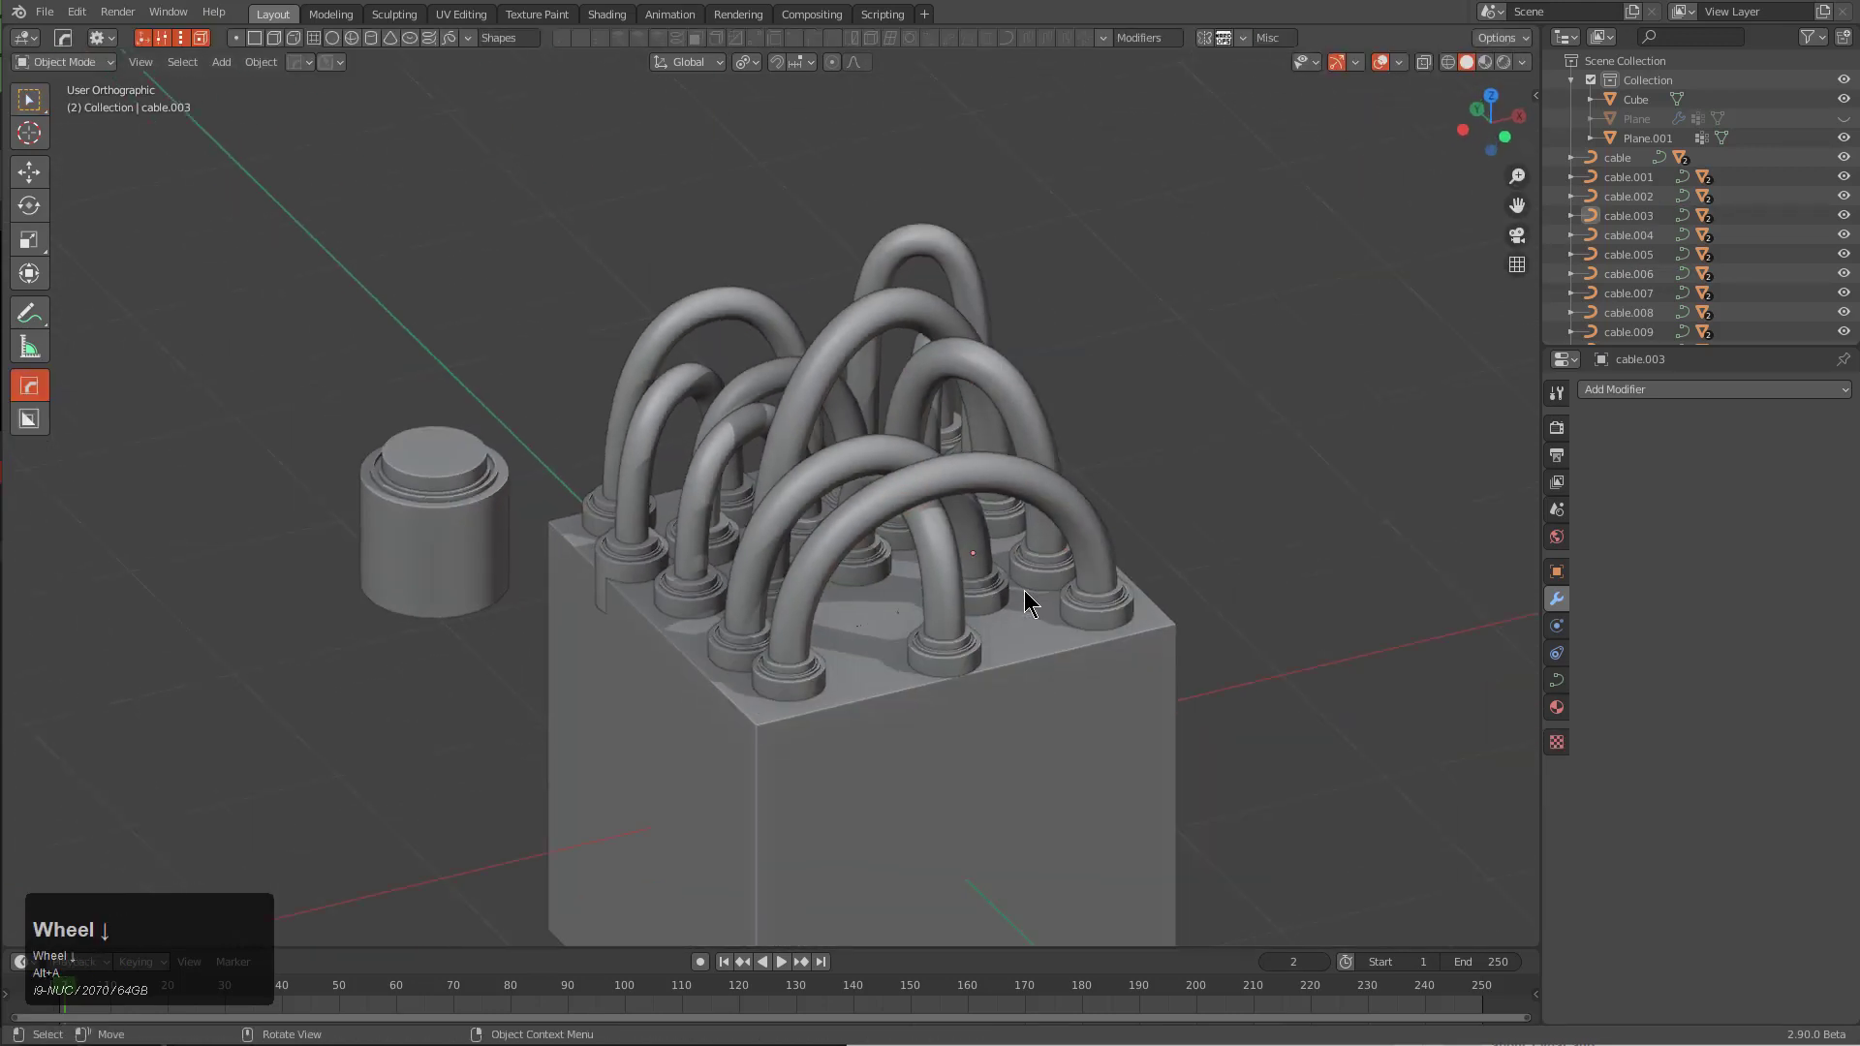
middle_click_drag(1025, 590, 531, 489)
left_click(531, 489)
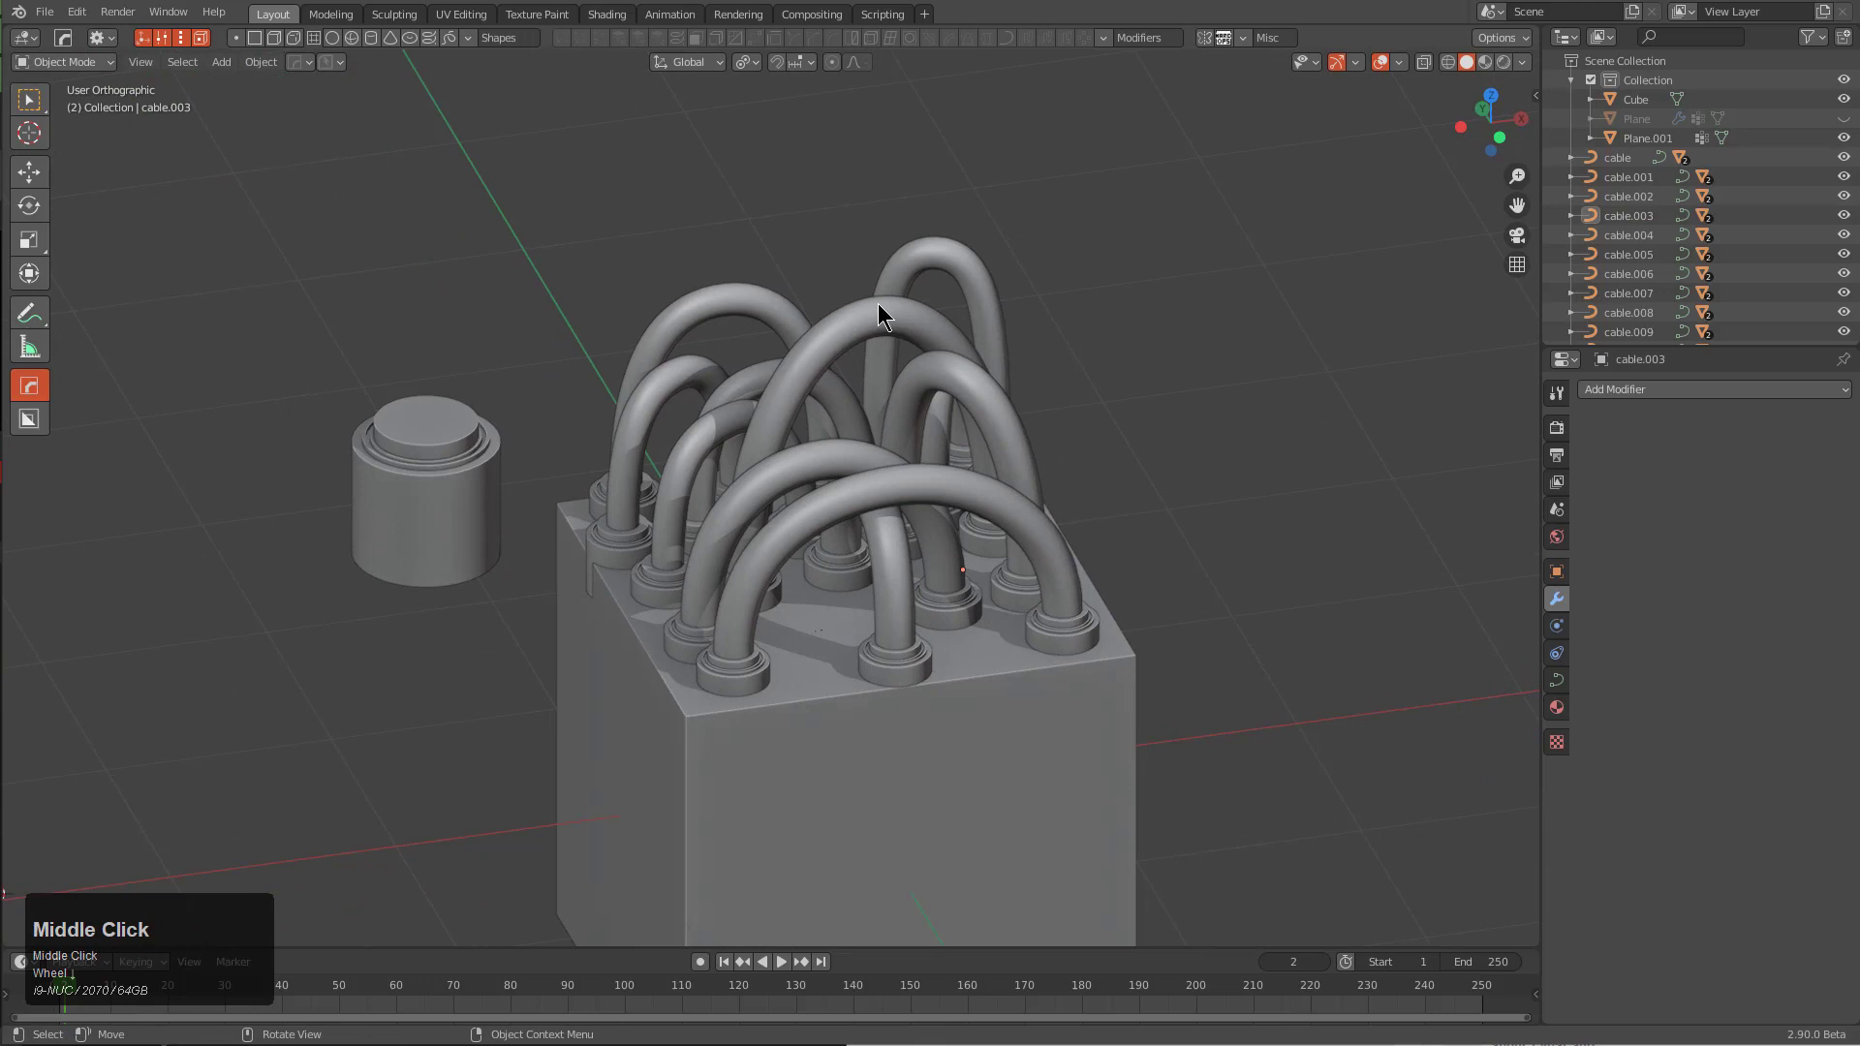